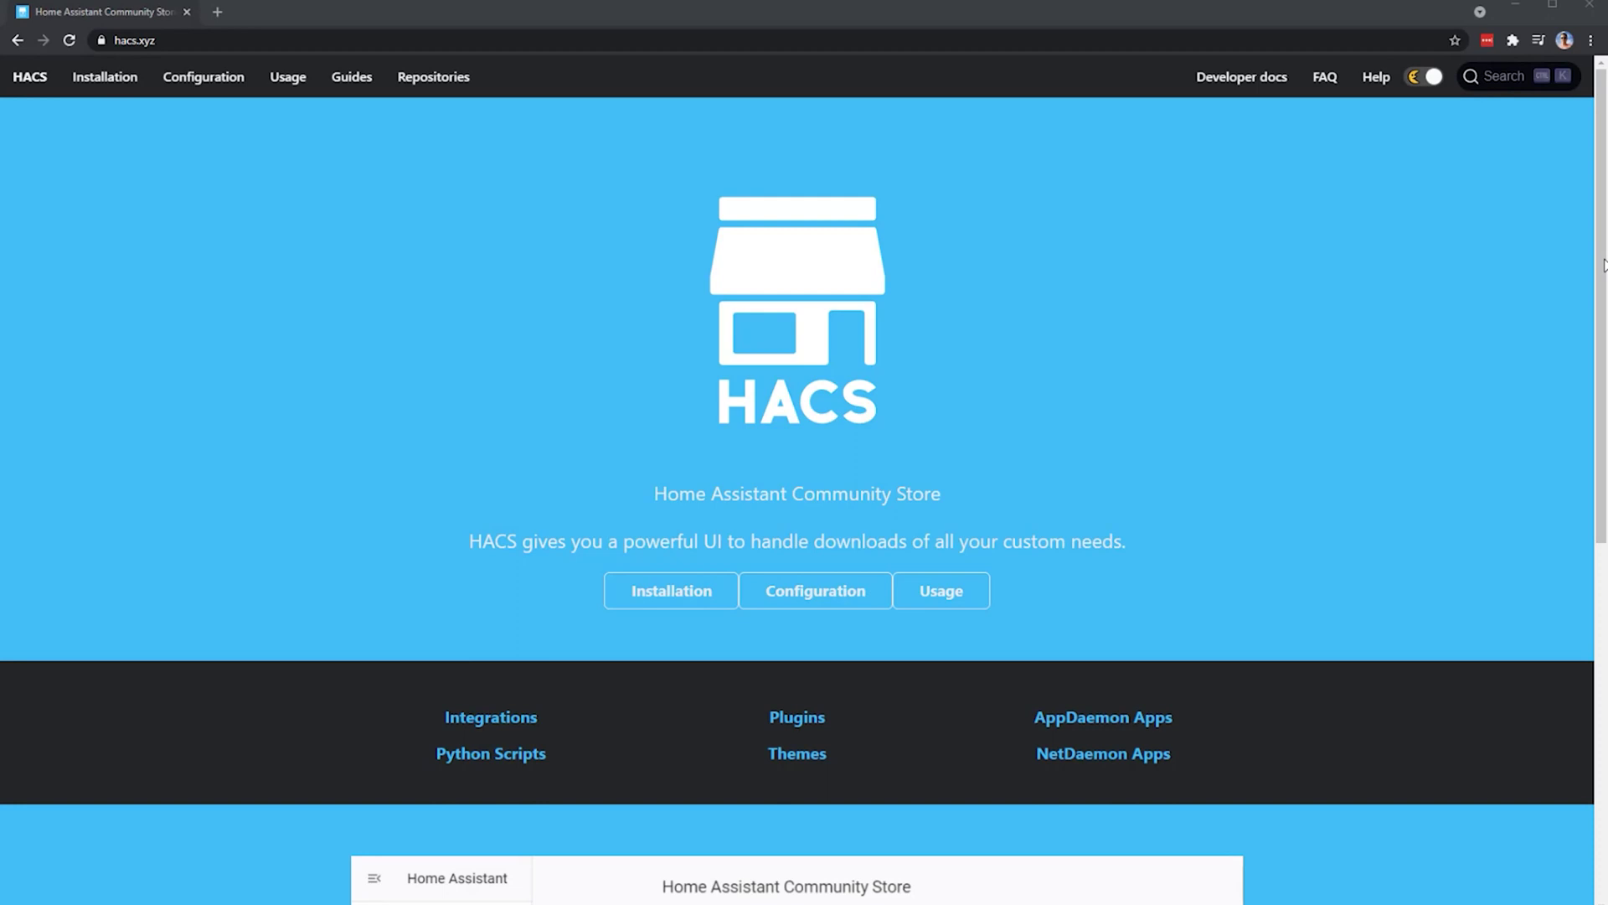
- Scroll through hacs.xyz to reach the HACS installation guide, then return to the Overview tab
left_click_drag(1603, 276, 1579, 633)
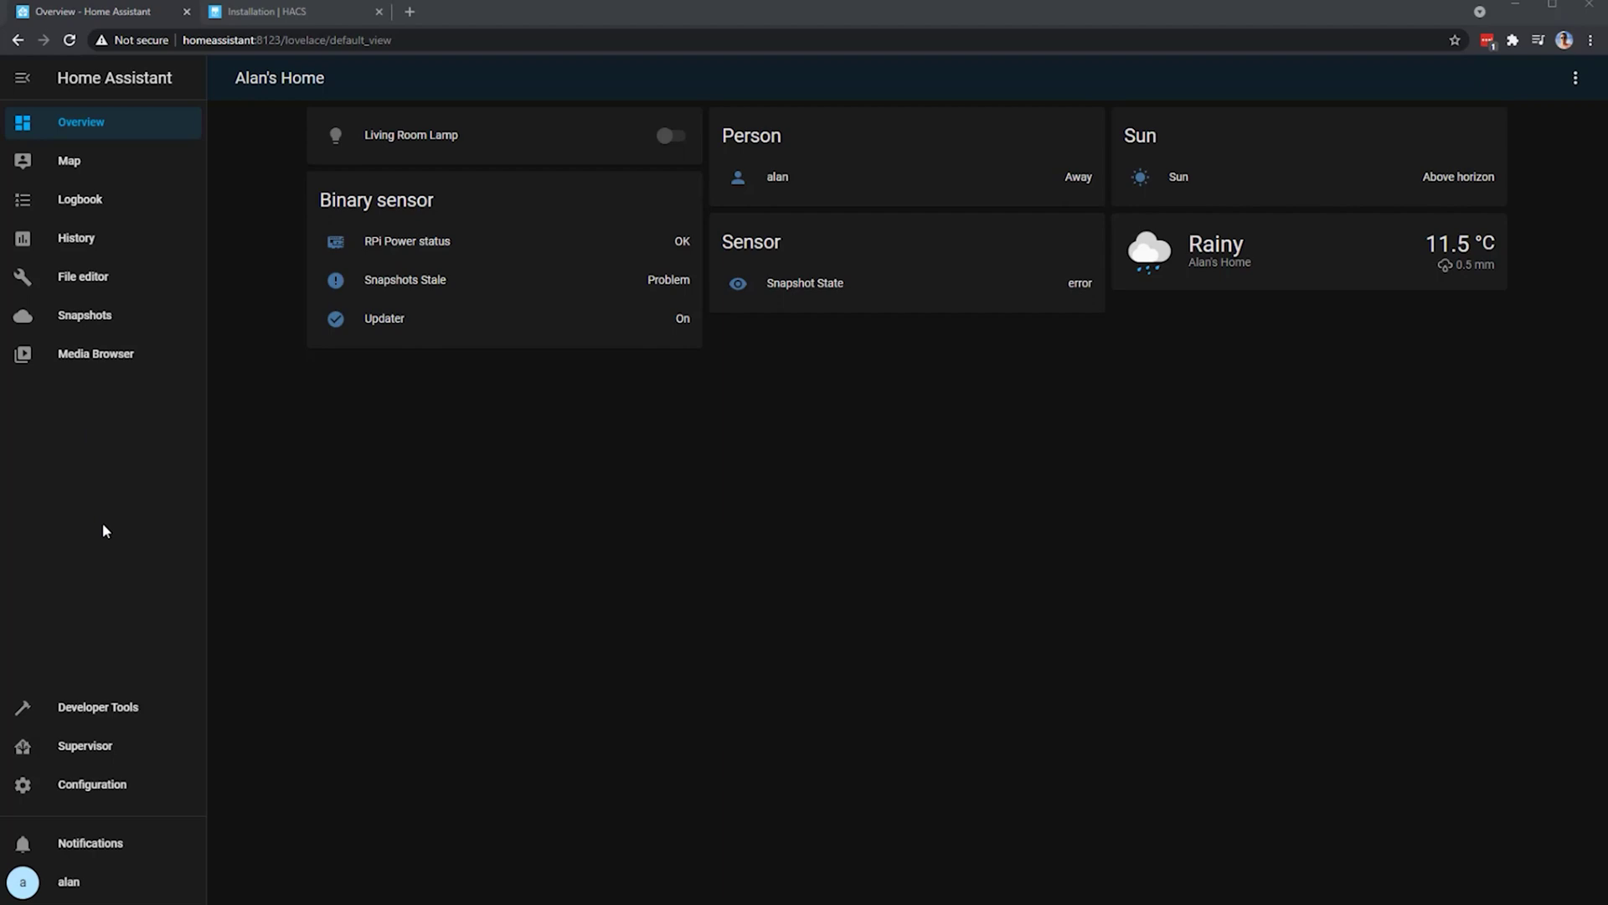
- Search the Supervisor add-on store for 'ssh'
left_click(113, 753)
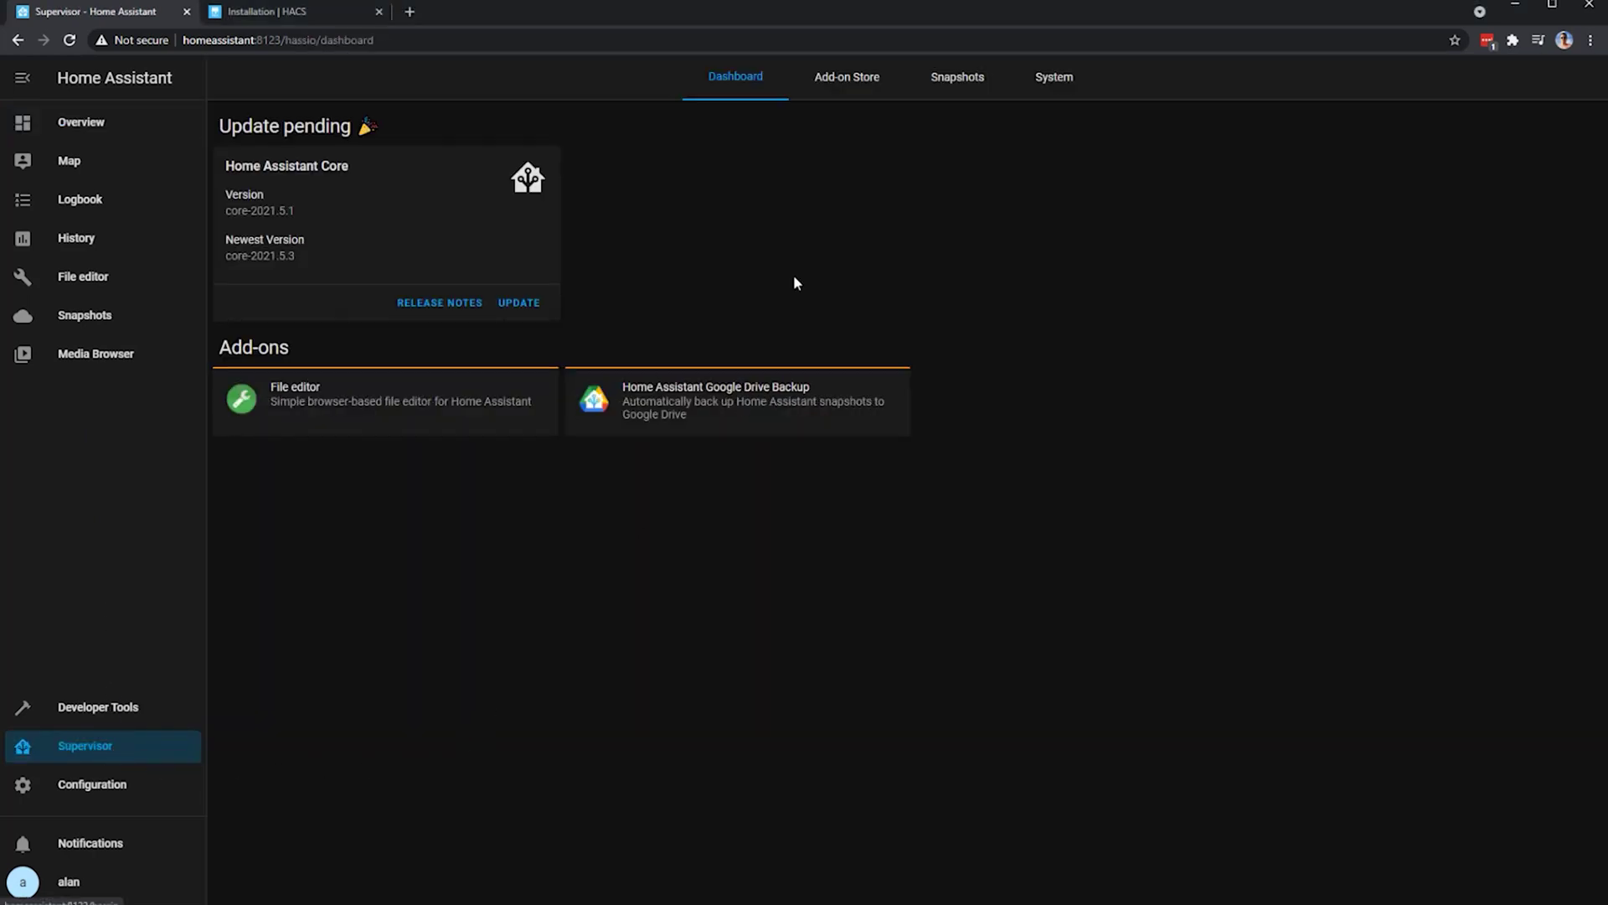
left_click(840, 85)
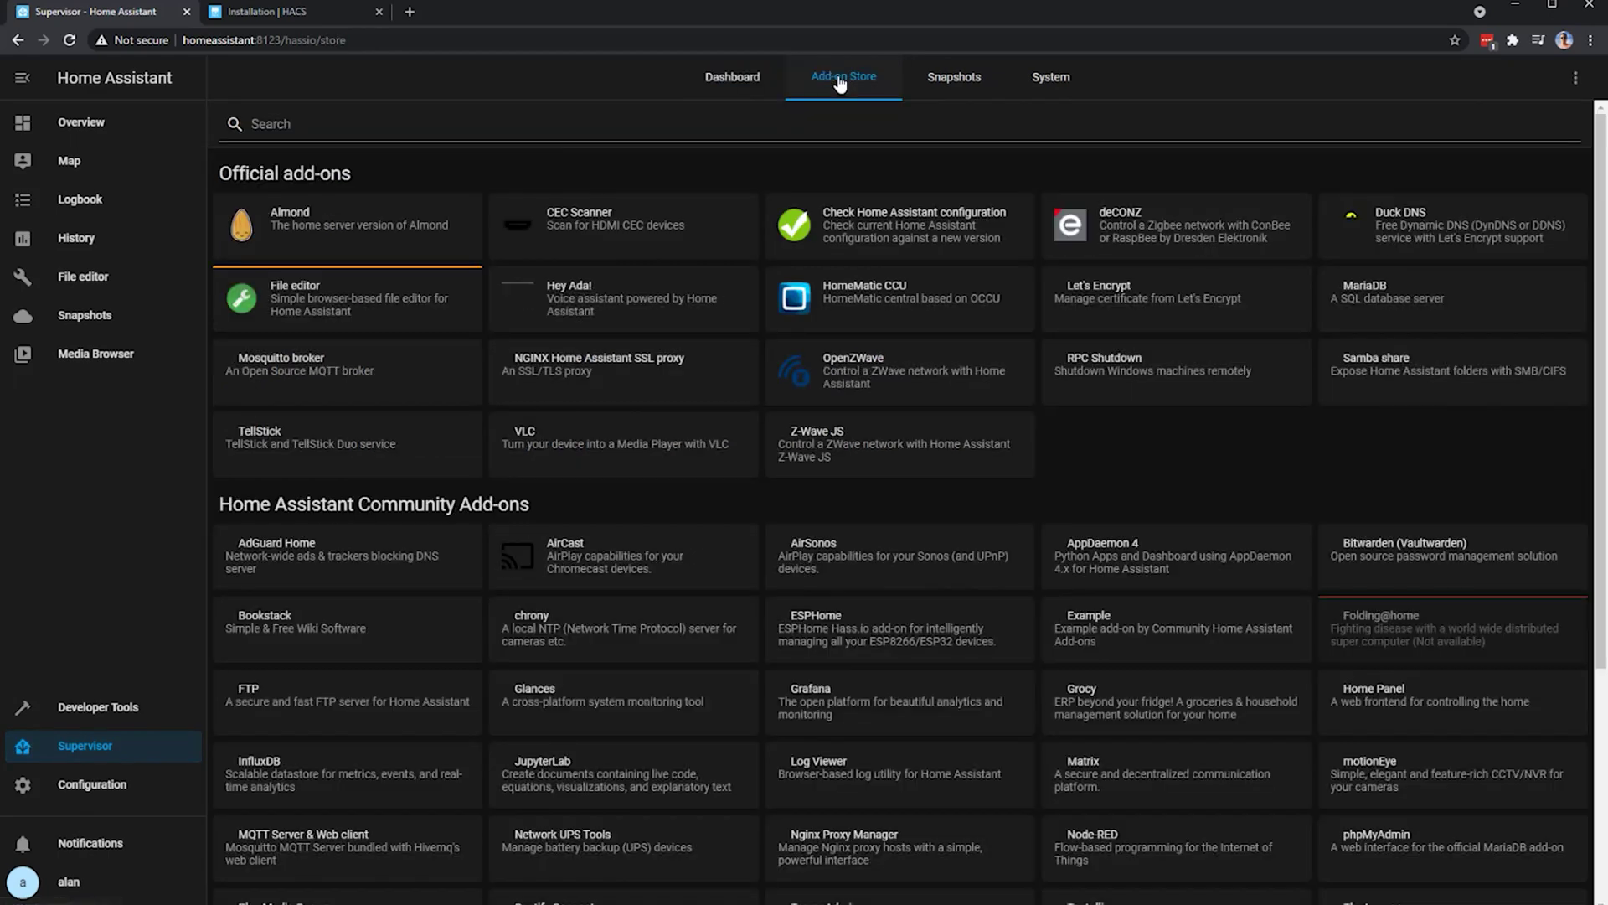
left_click(785, 126)
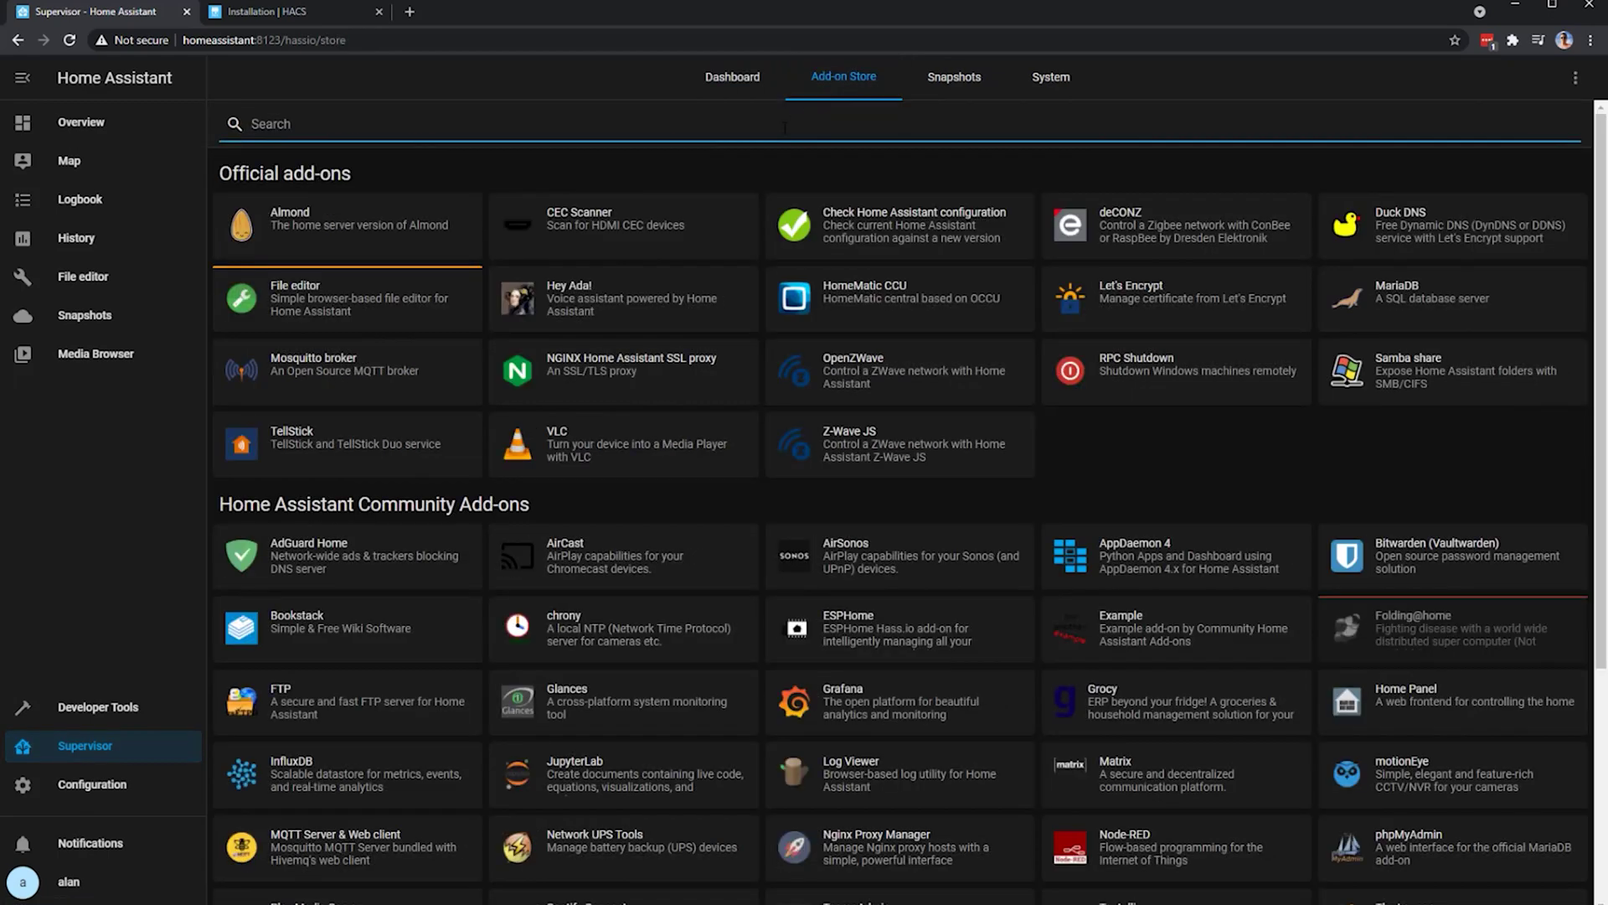
type("ssh")
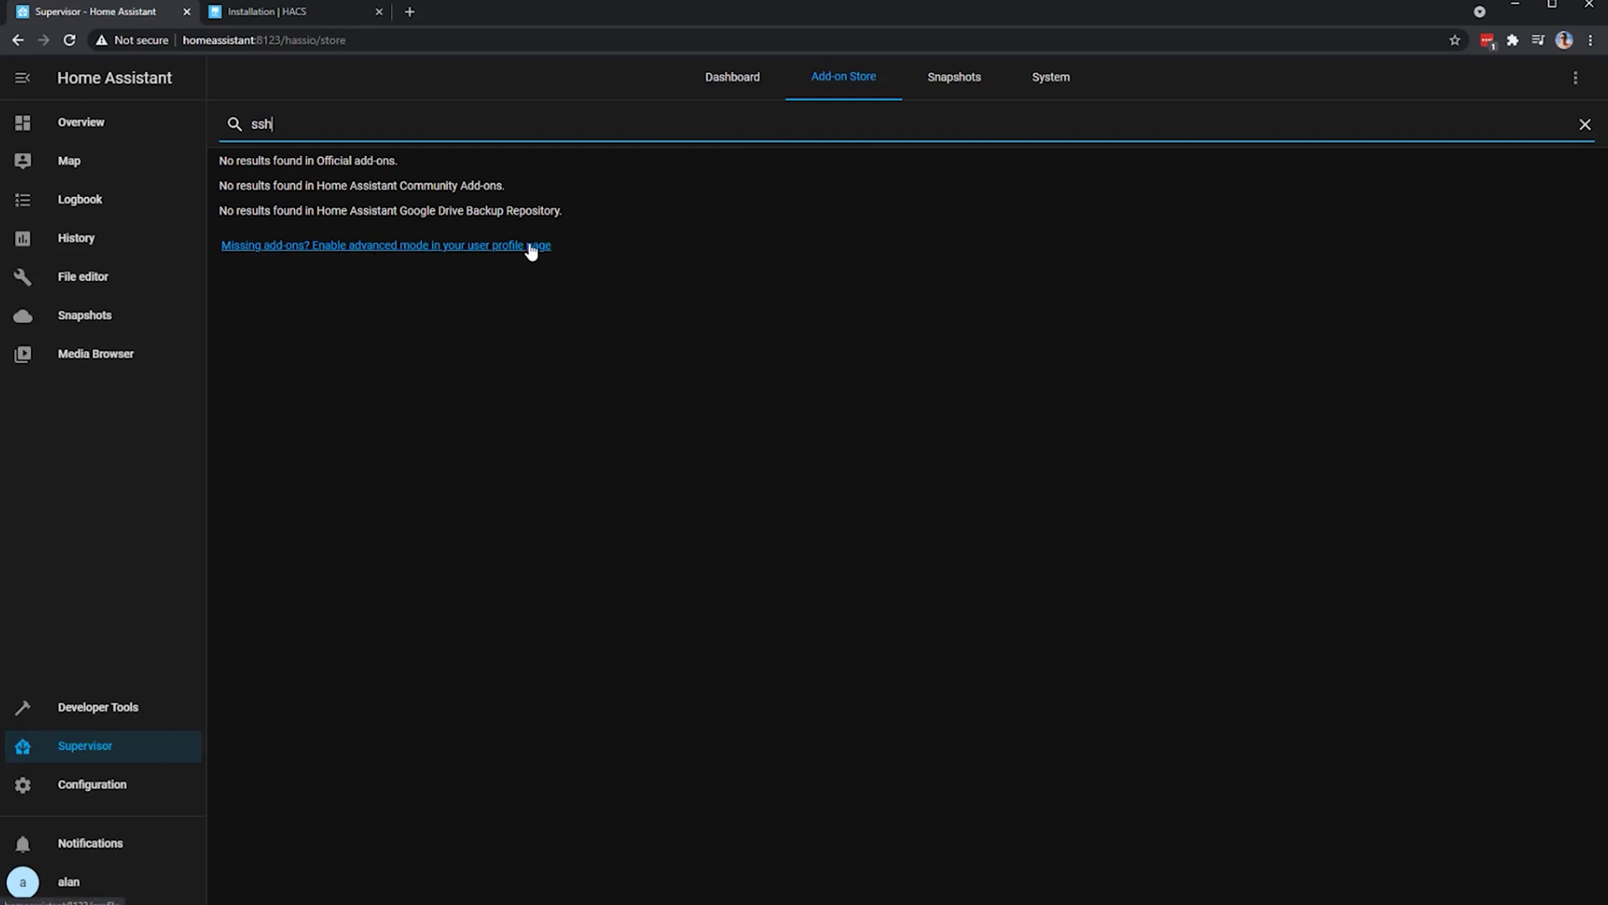
- Turn on Advanced Mode in the user profile and search the add-on store for 'ssh' again
left_click(57, 884)
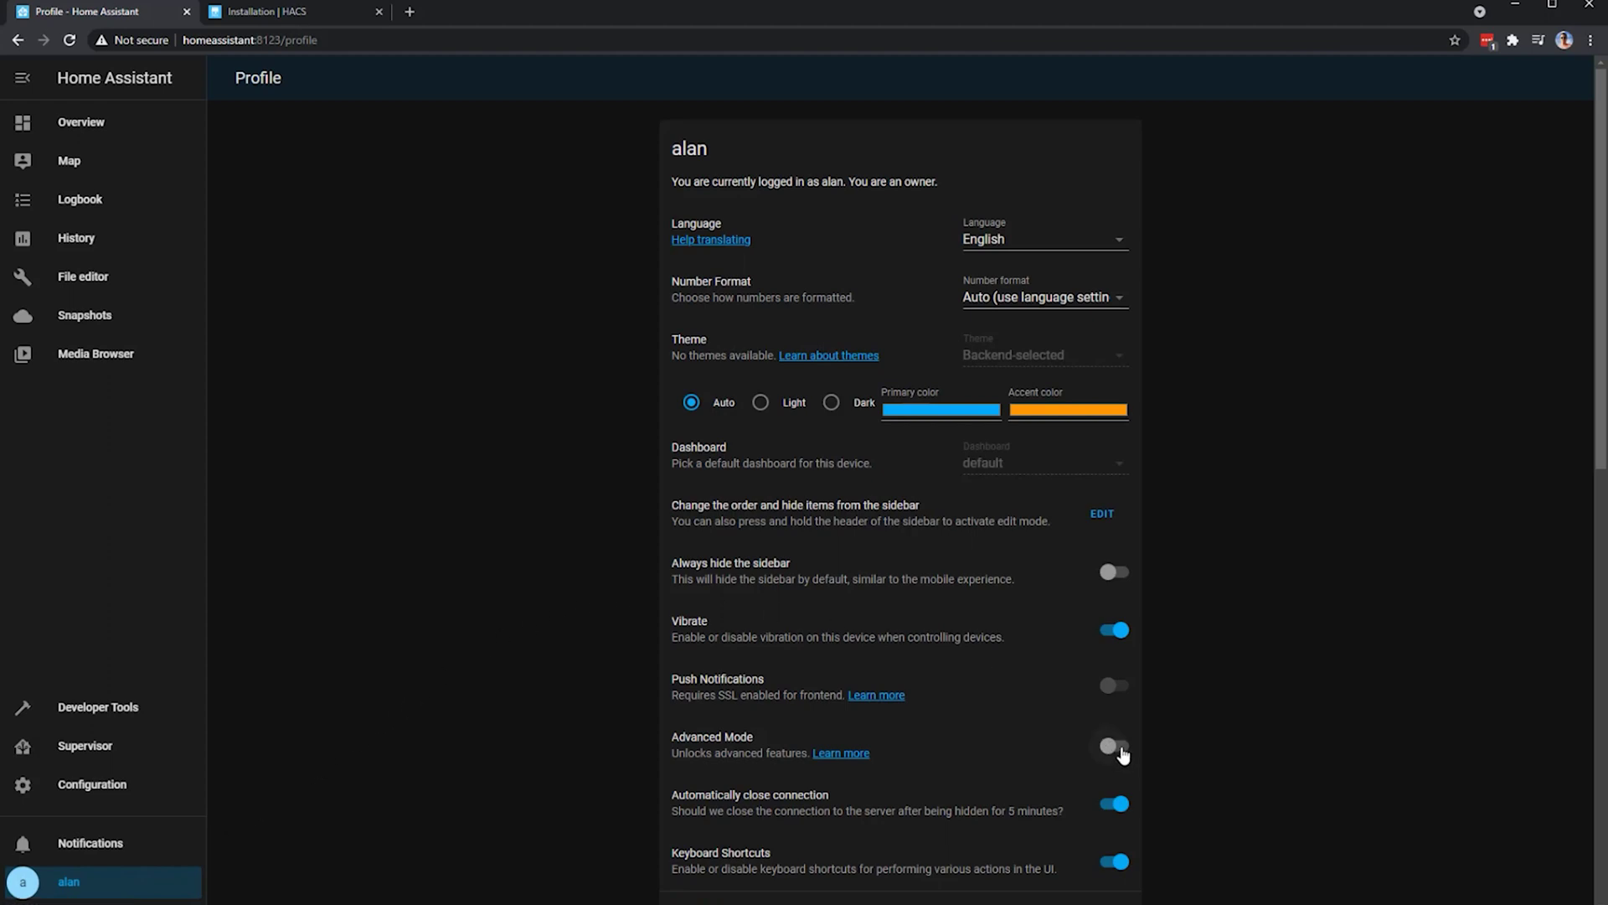
left_click(1121, 748)
left_click(118, 746)
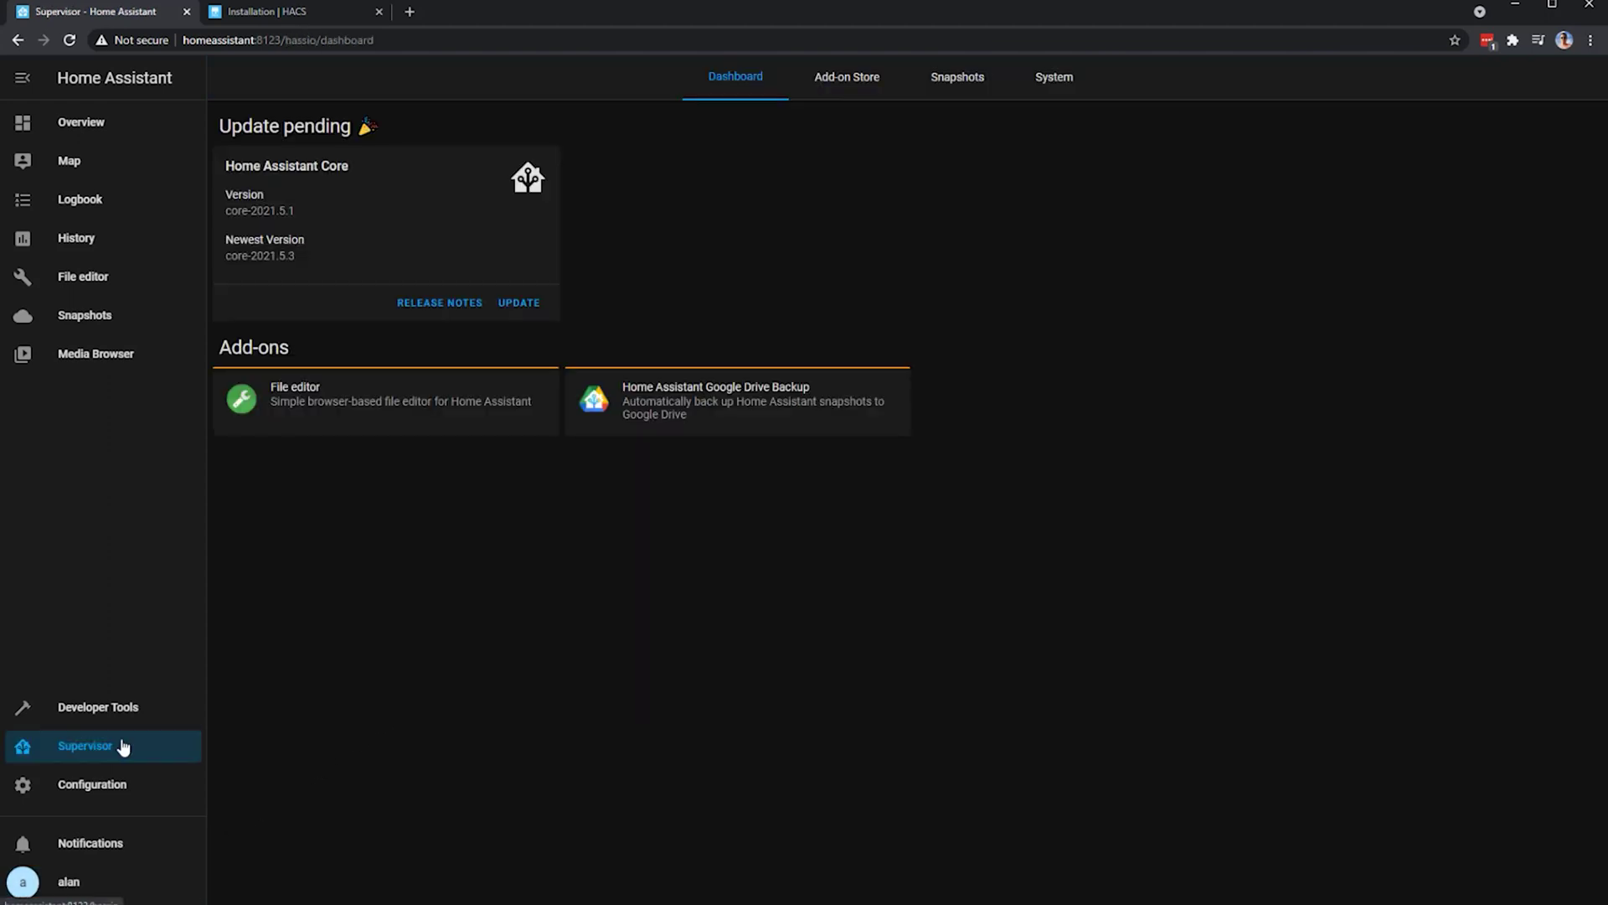
left_click(844, 80)
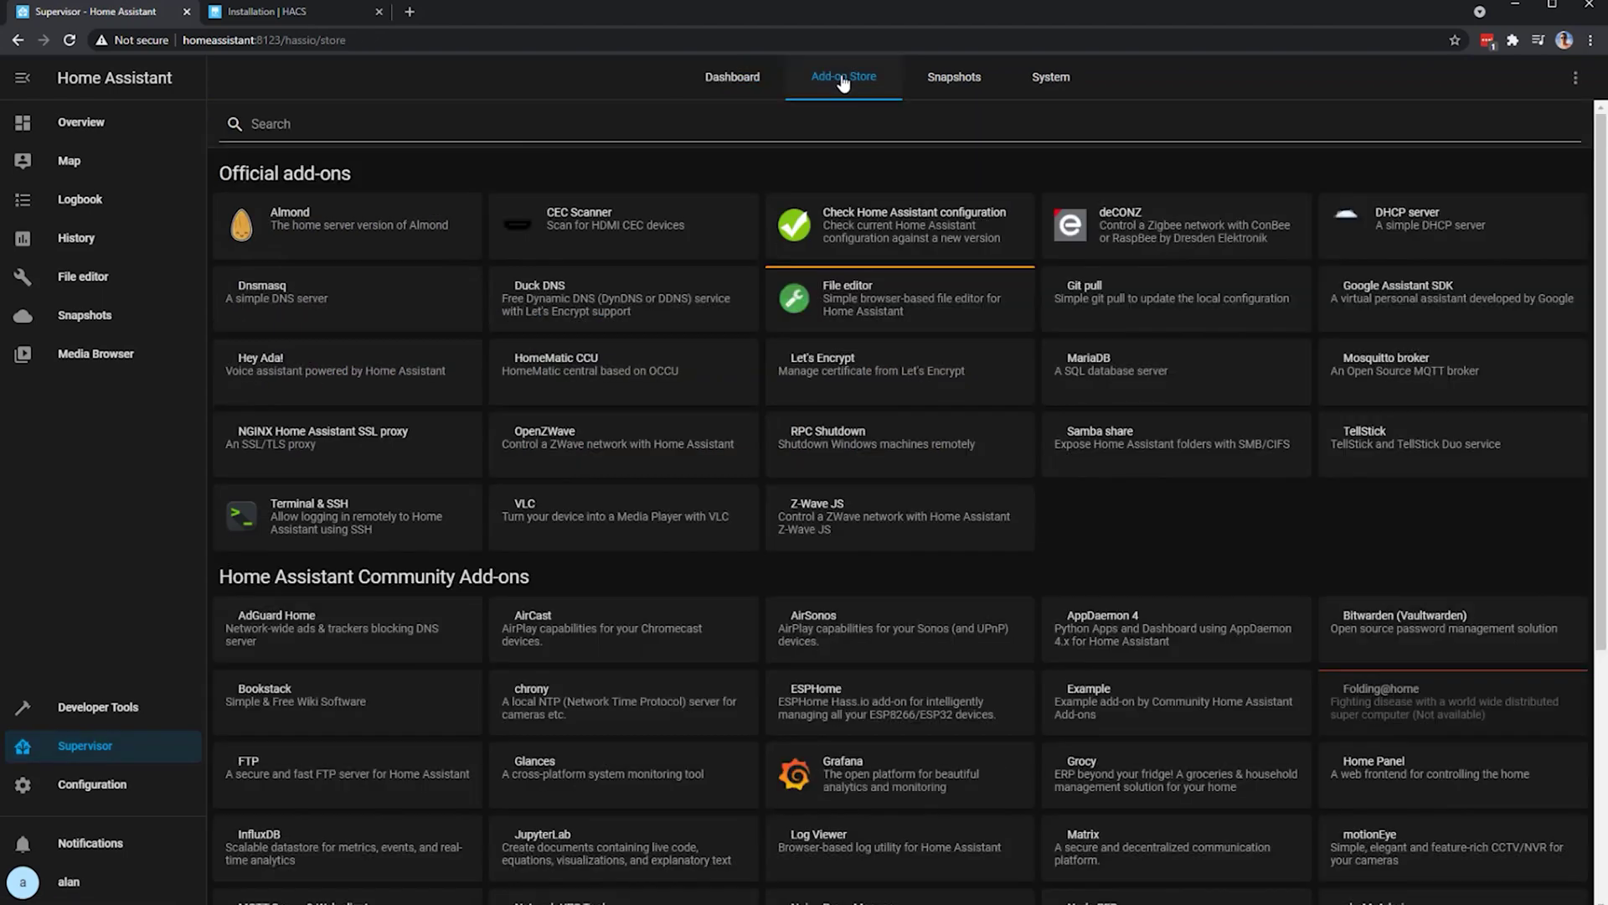
left_click(766, 124)
type("ssh")
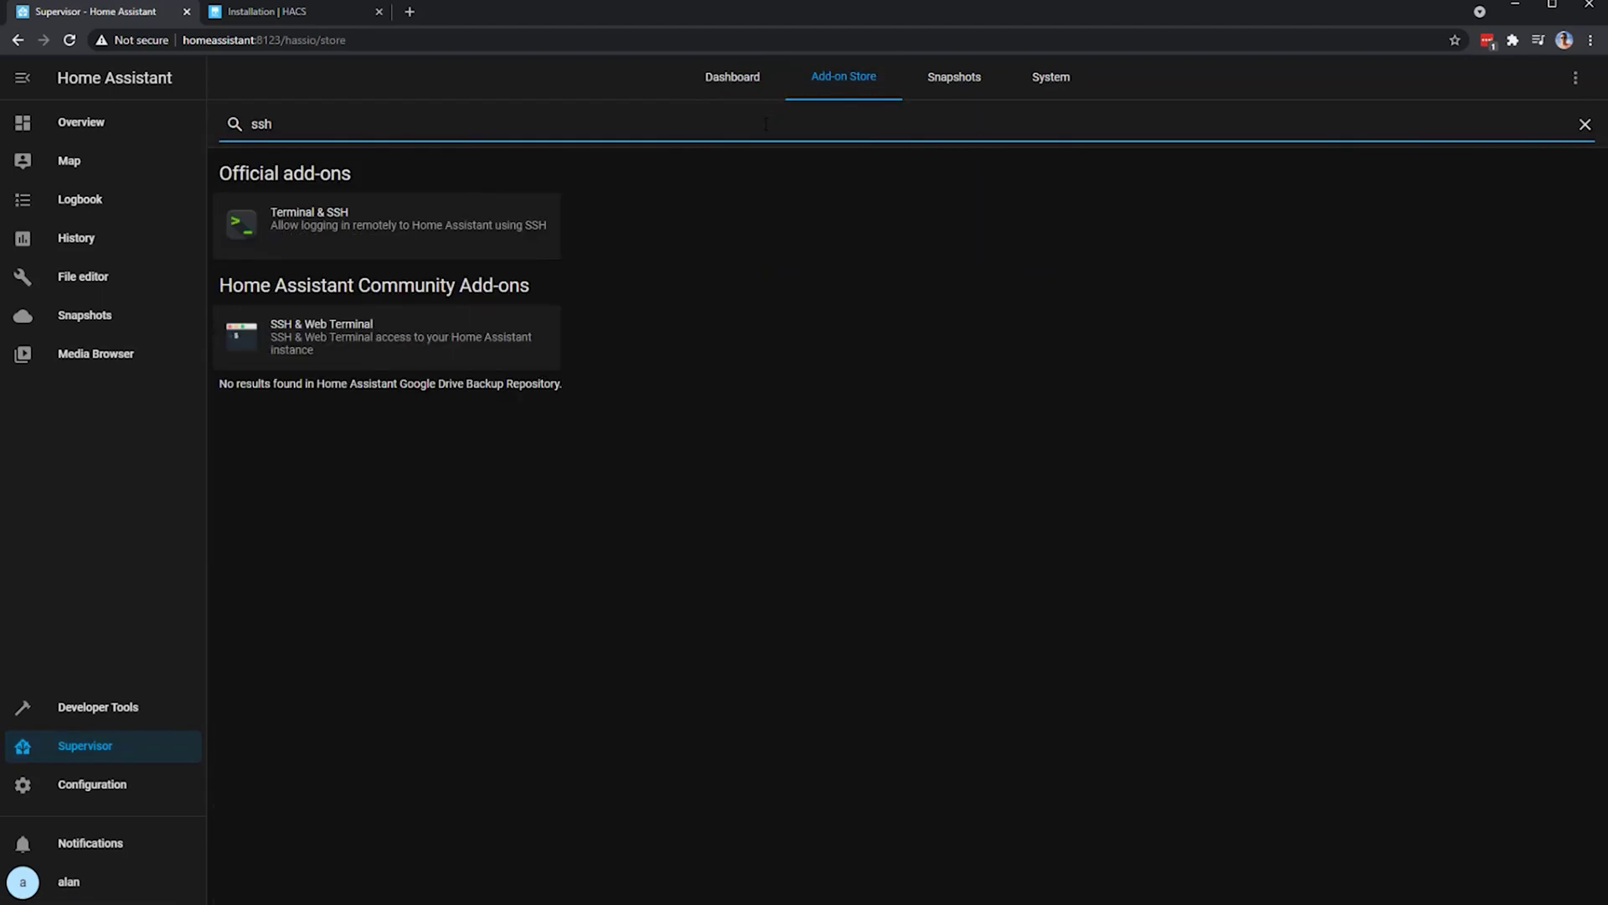
- Install the Terminal & SSH add-on and save a login password in its configuration
left_click(344, 243)
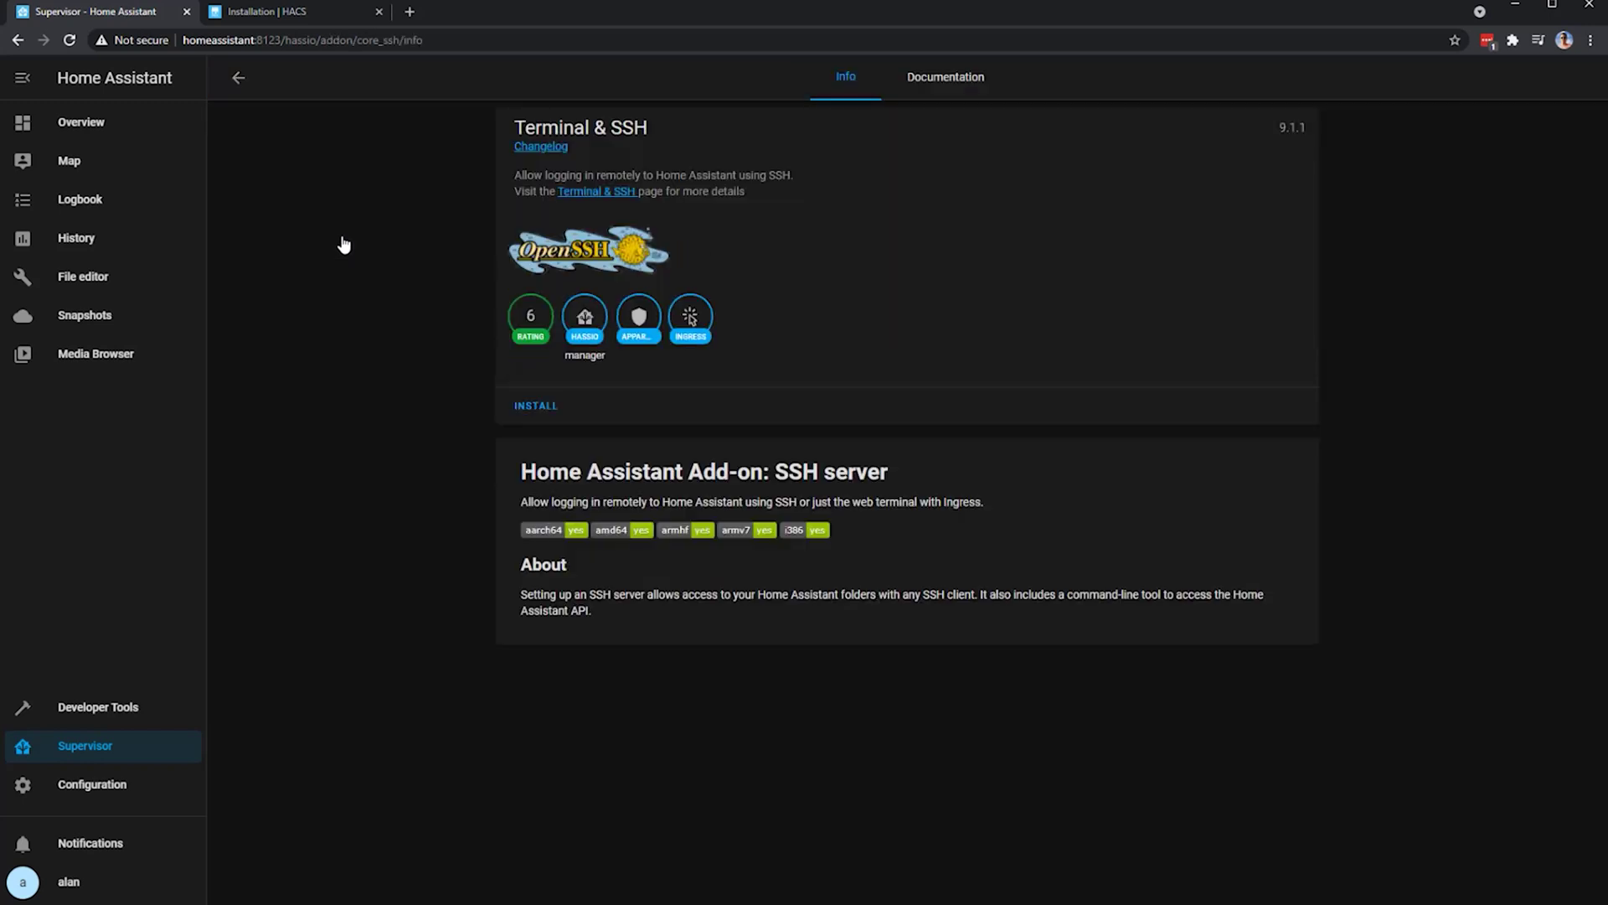
left_click(545, 407)
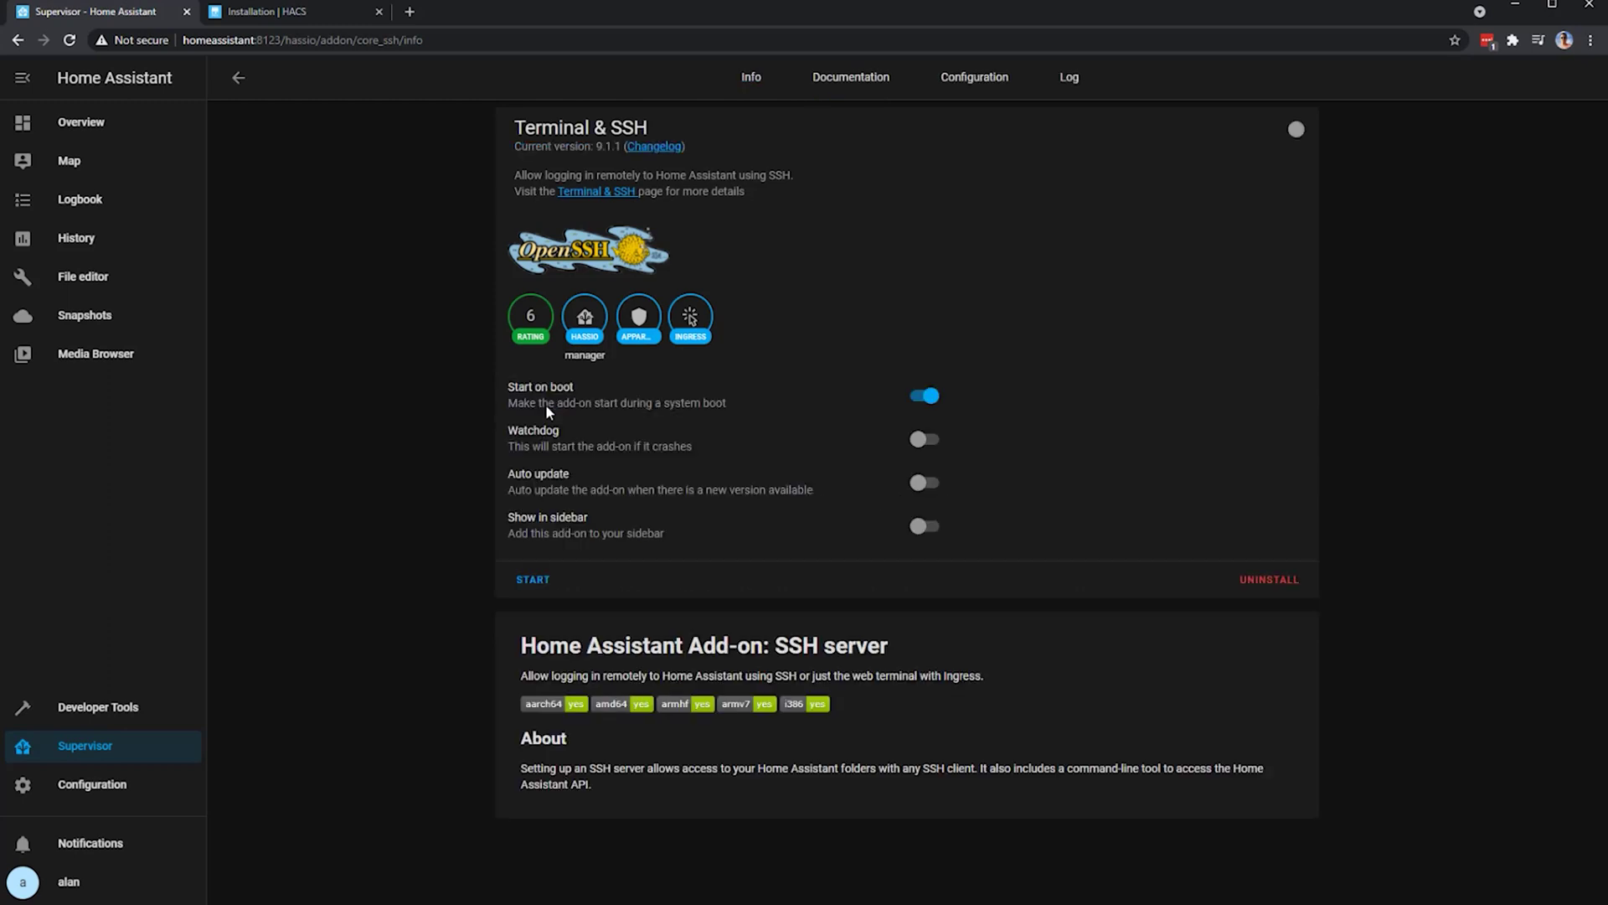
left_click(975, 81)
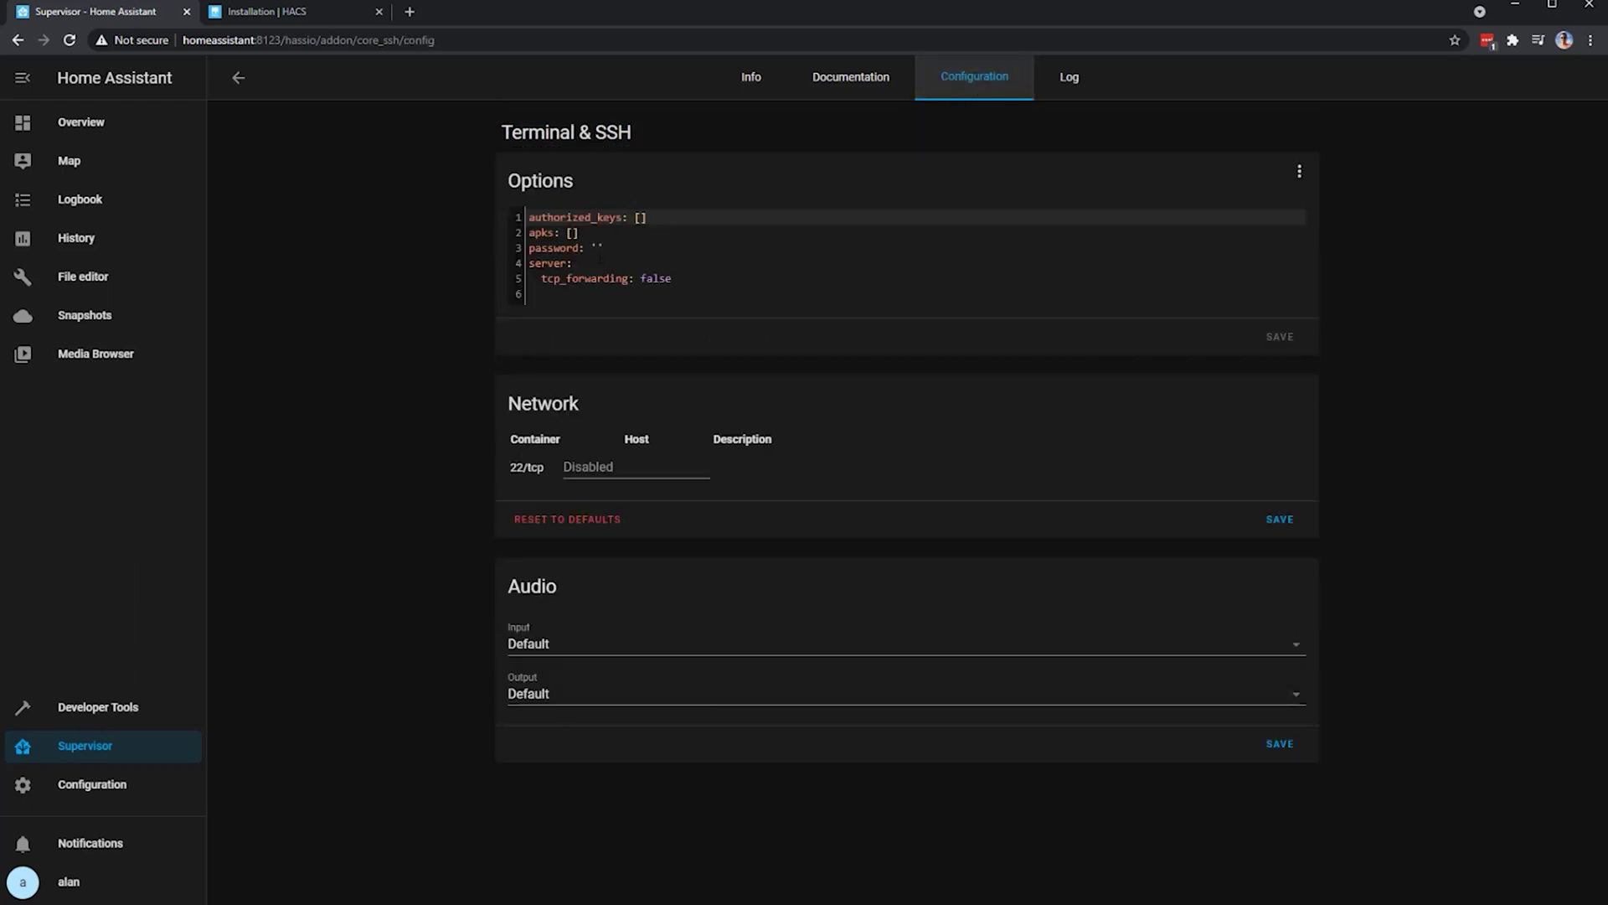
left_click(598, 248)
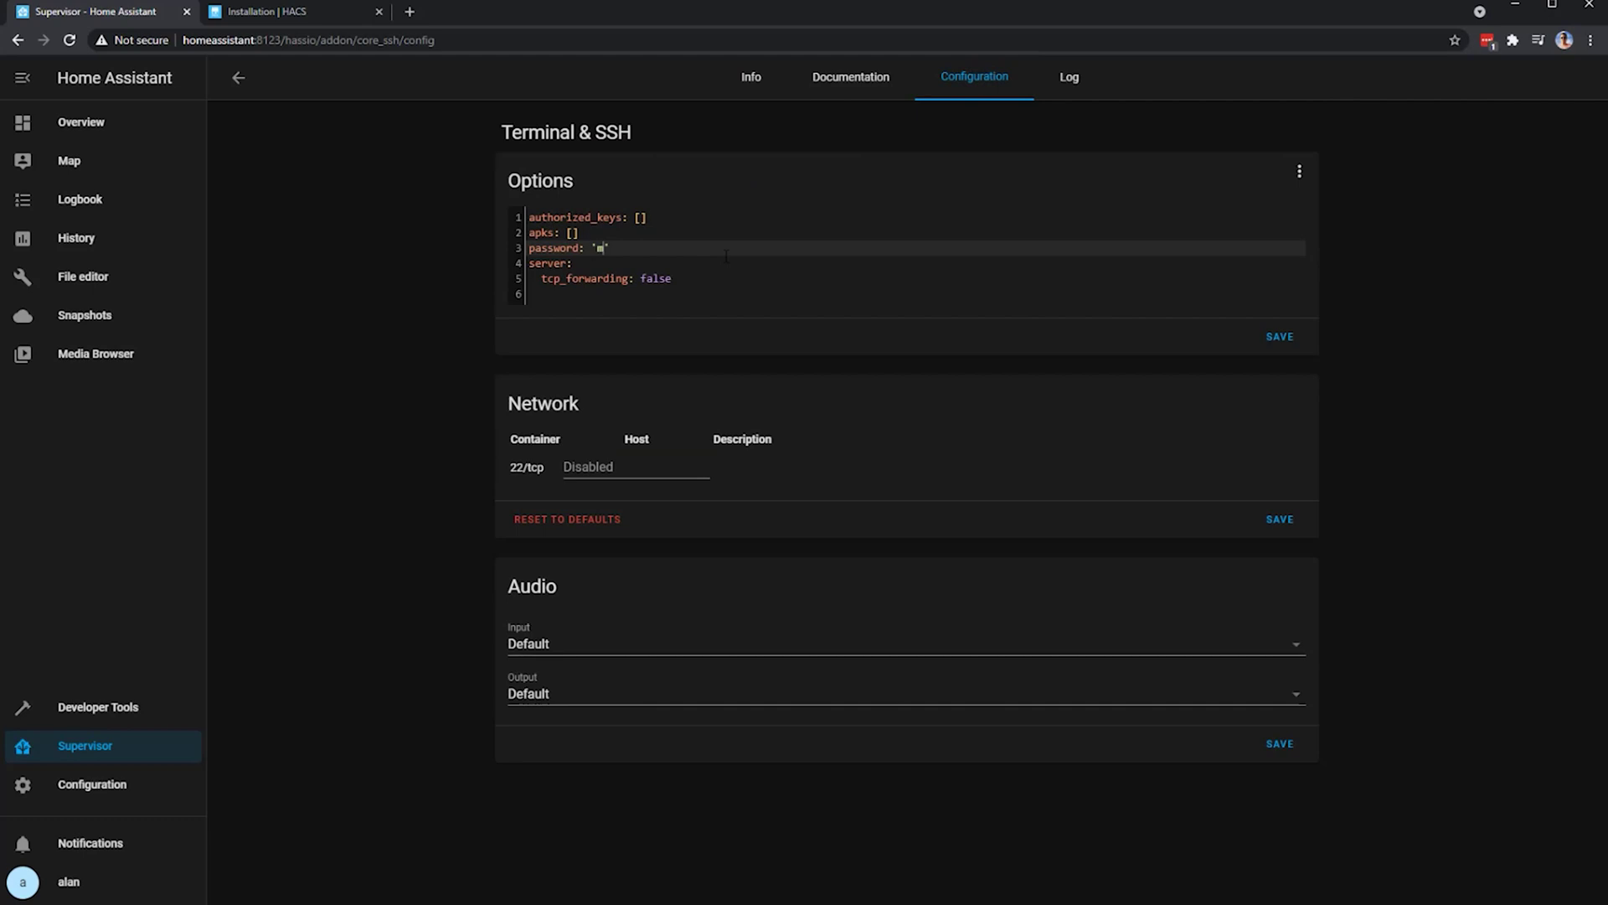
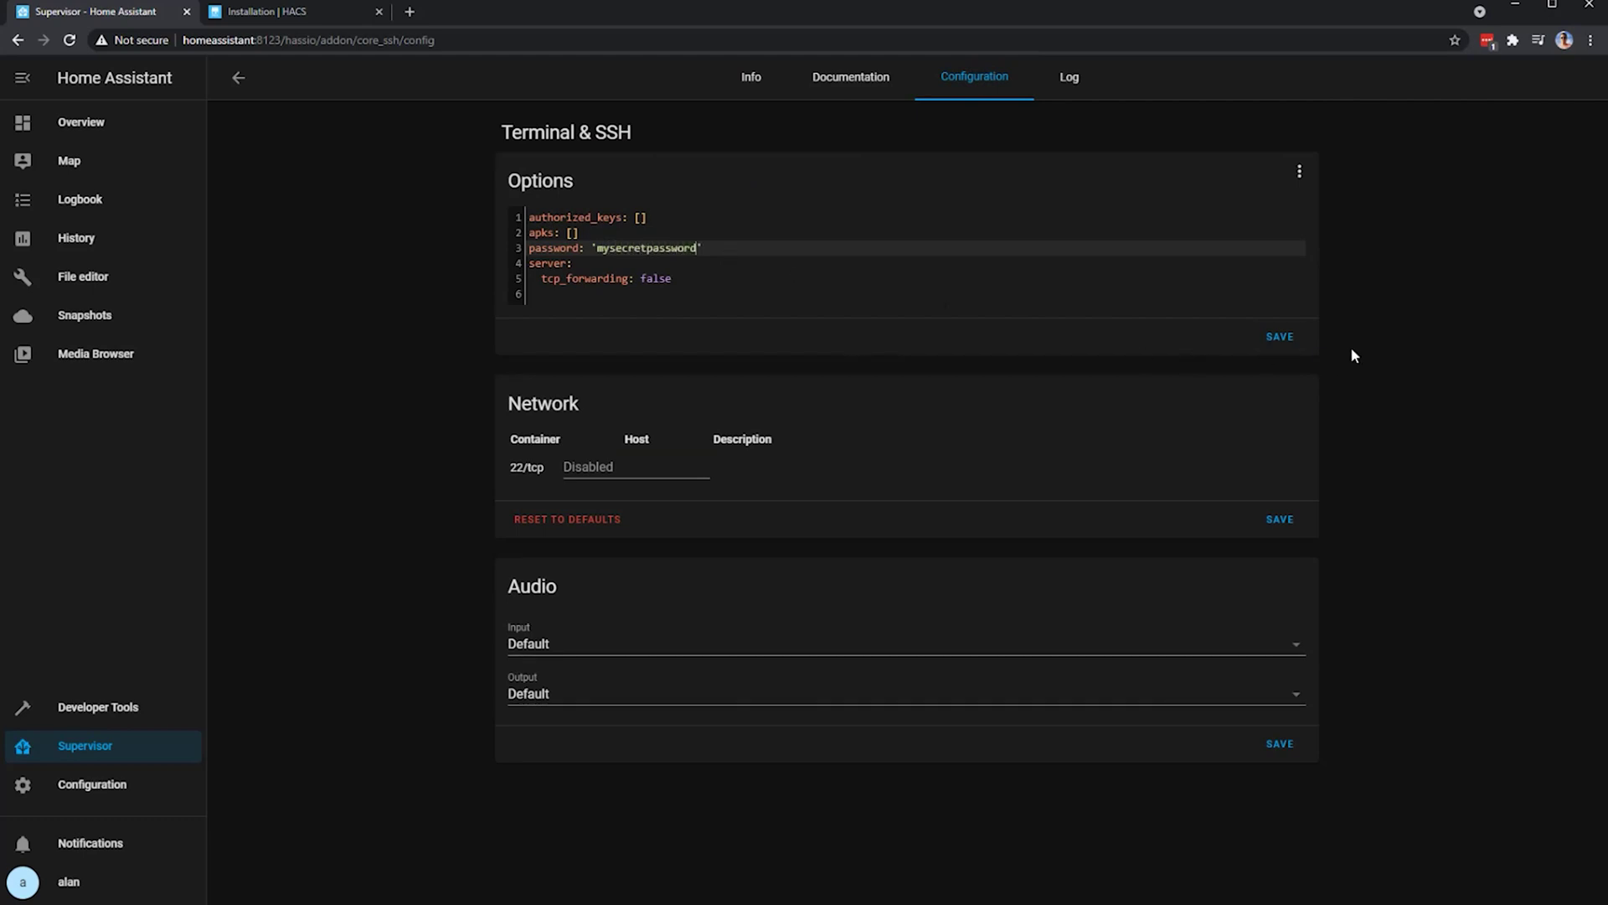
left_click(1282, 337)
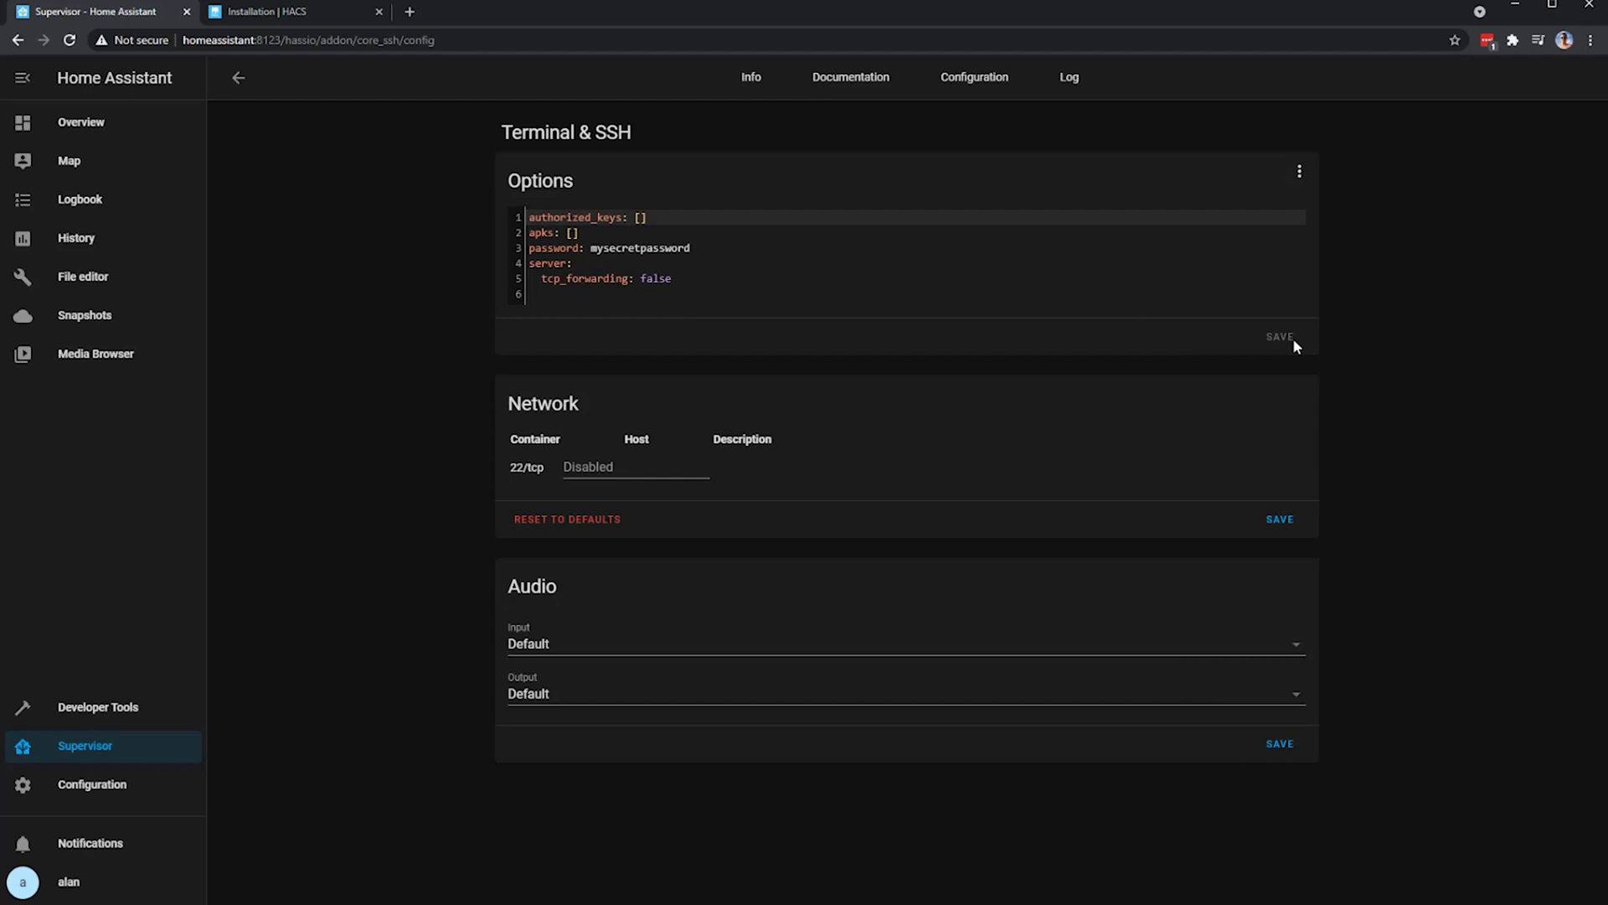
- Show Terminal & SSH in the sidebar, start it, and open its web terminal
left_click(753, 80)
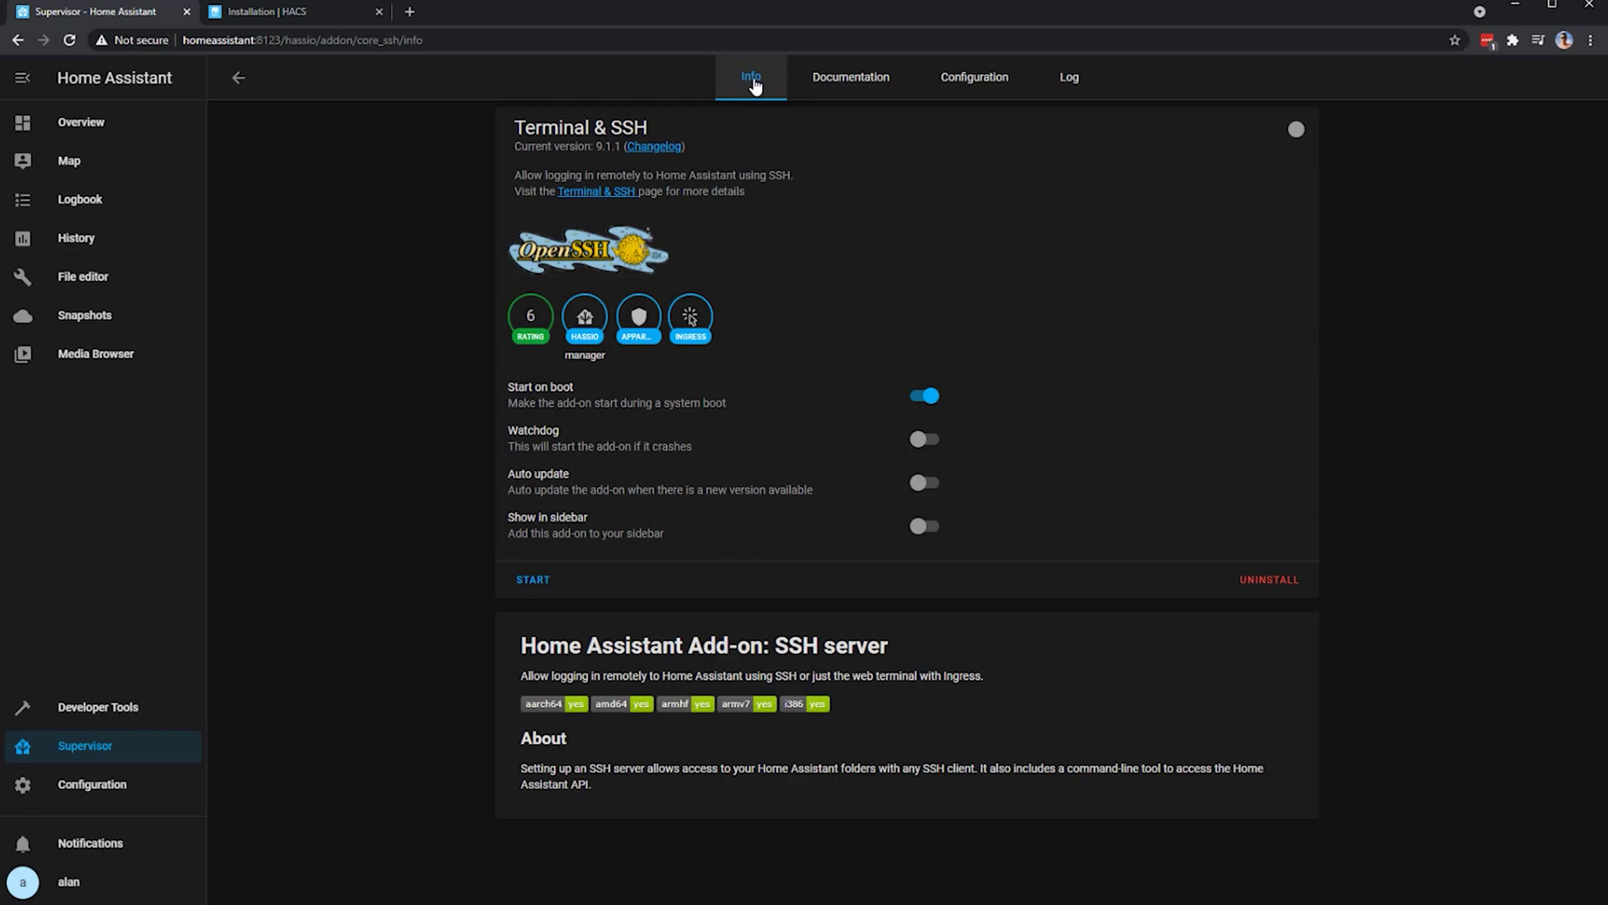
left_click(928, 527)
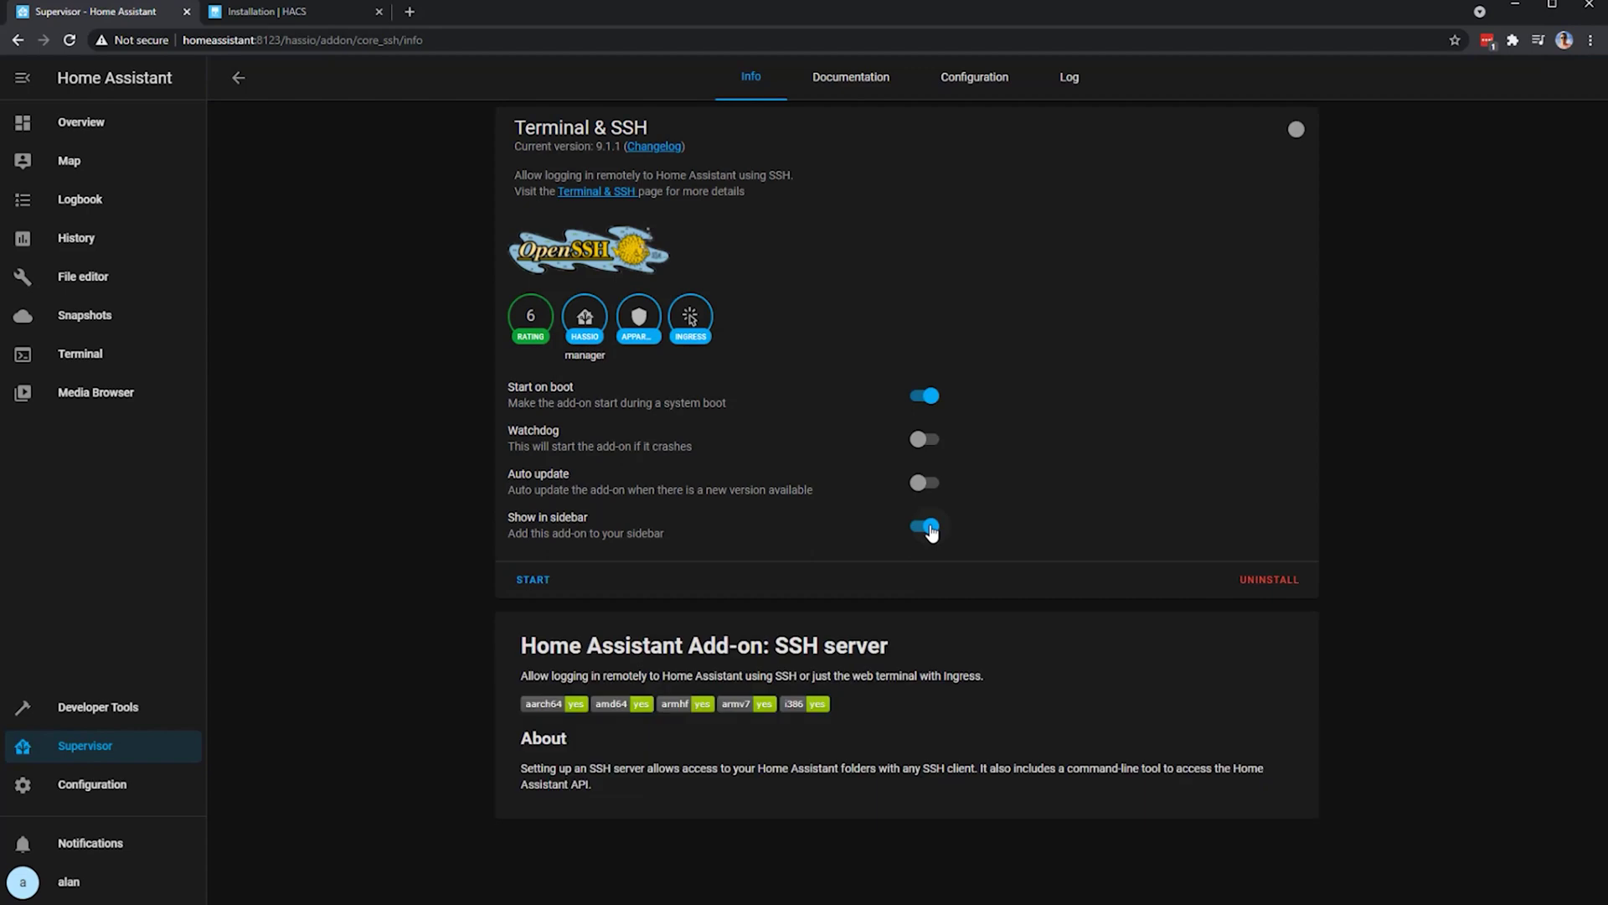
left_click(530, 581)
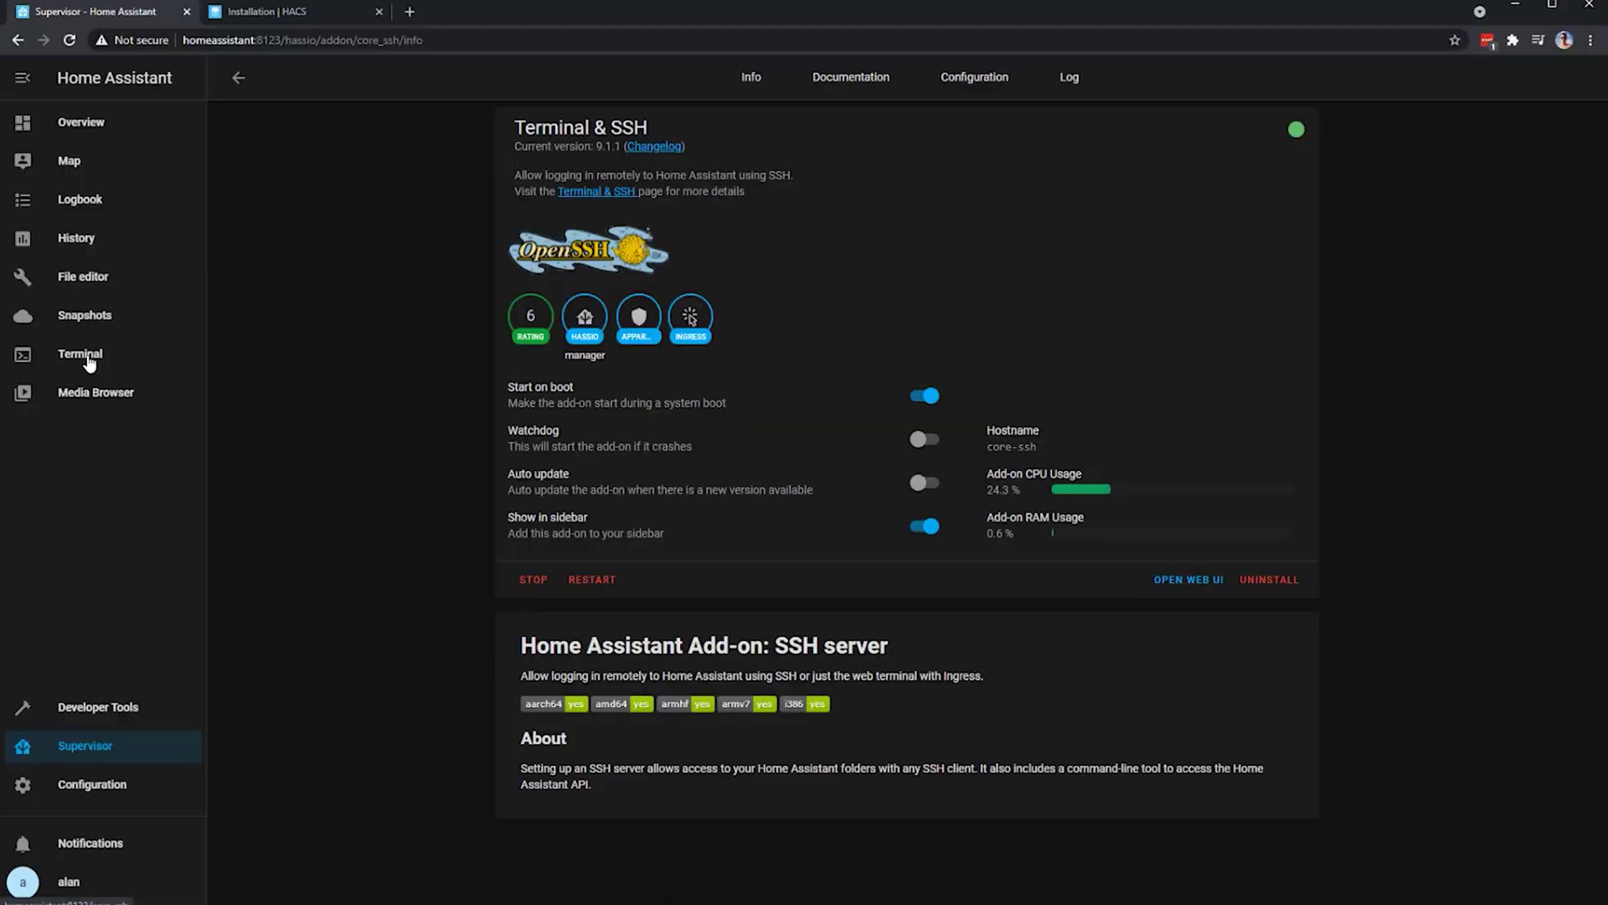
left_click(81, 354)
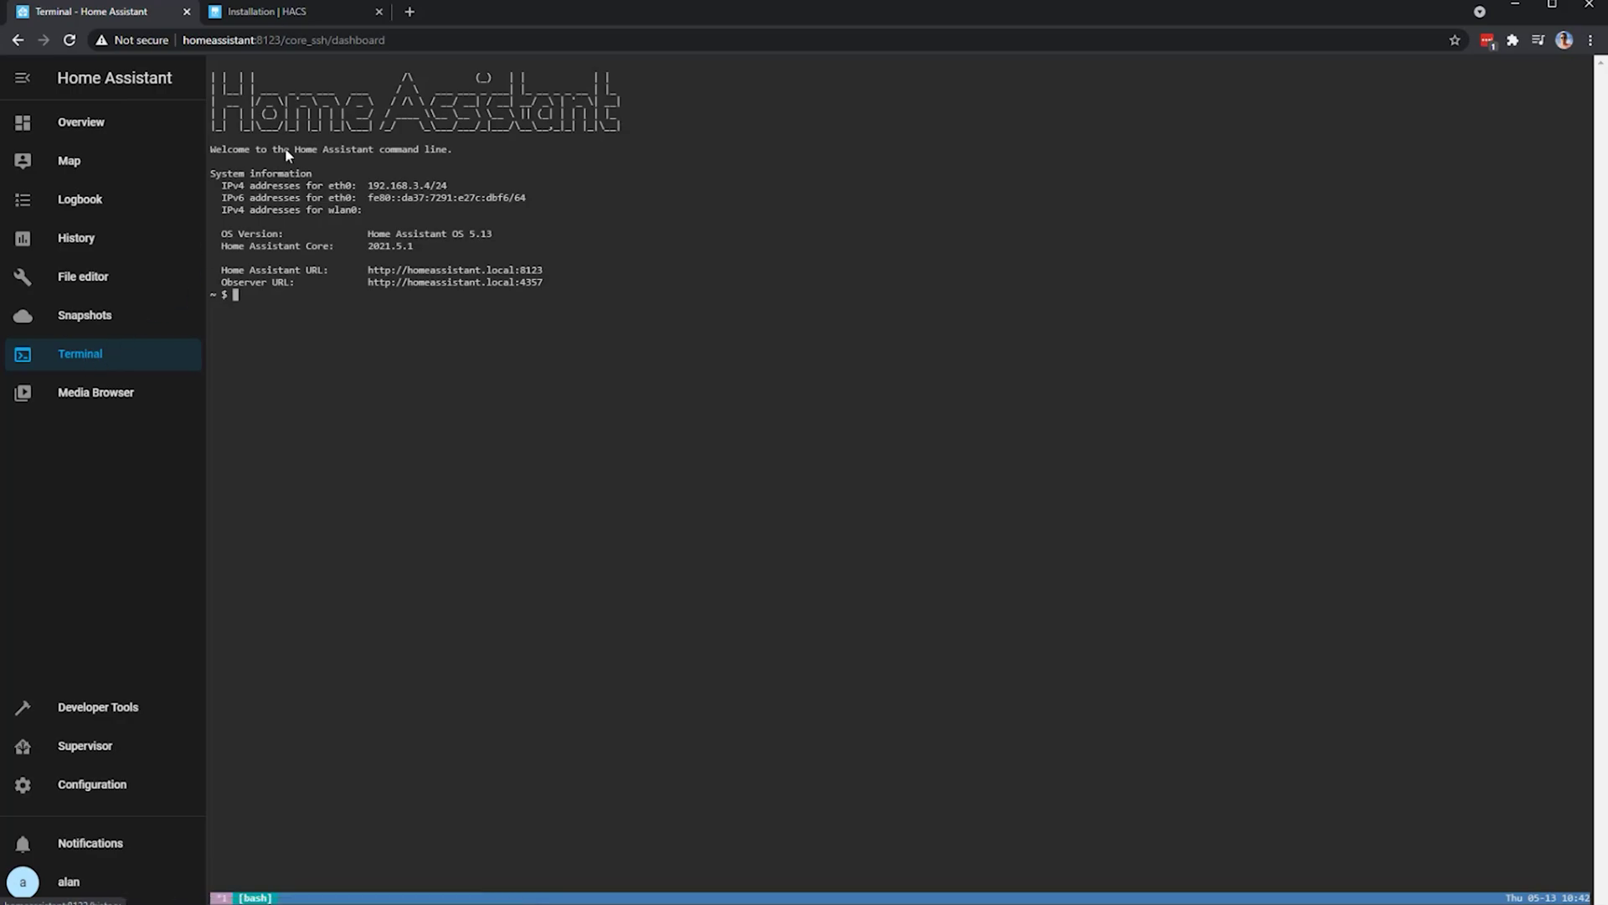
- Copy the HACS wget install command from the docs and run it in the terminal
left_click(305, 12)
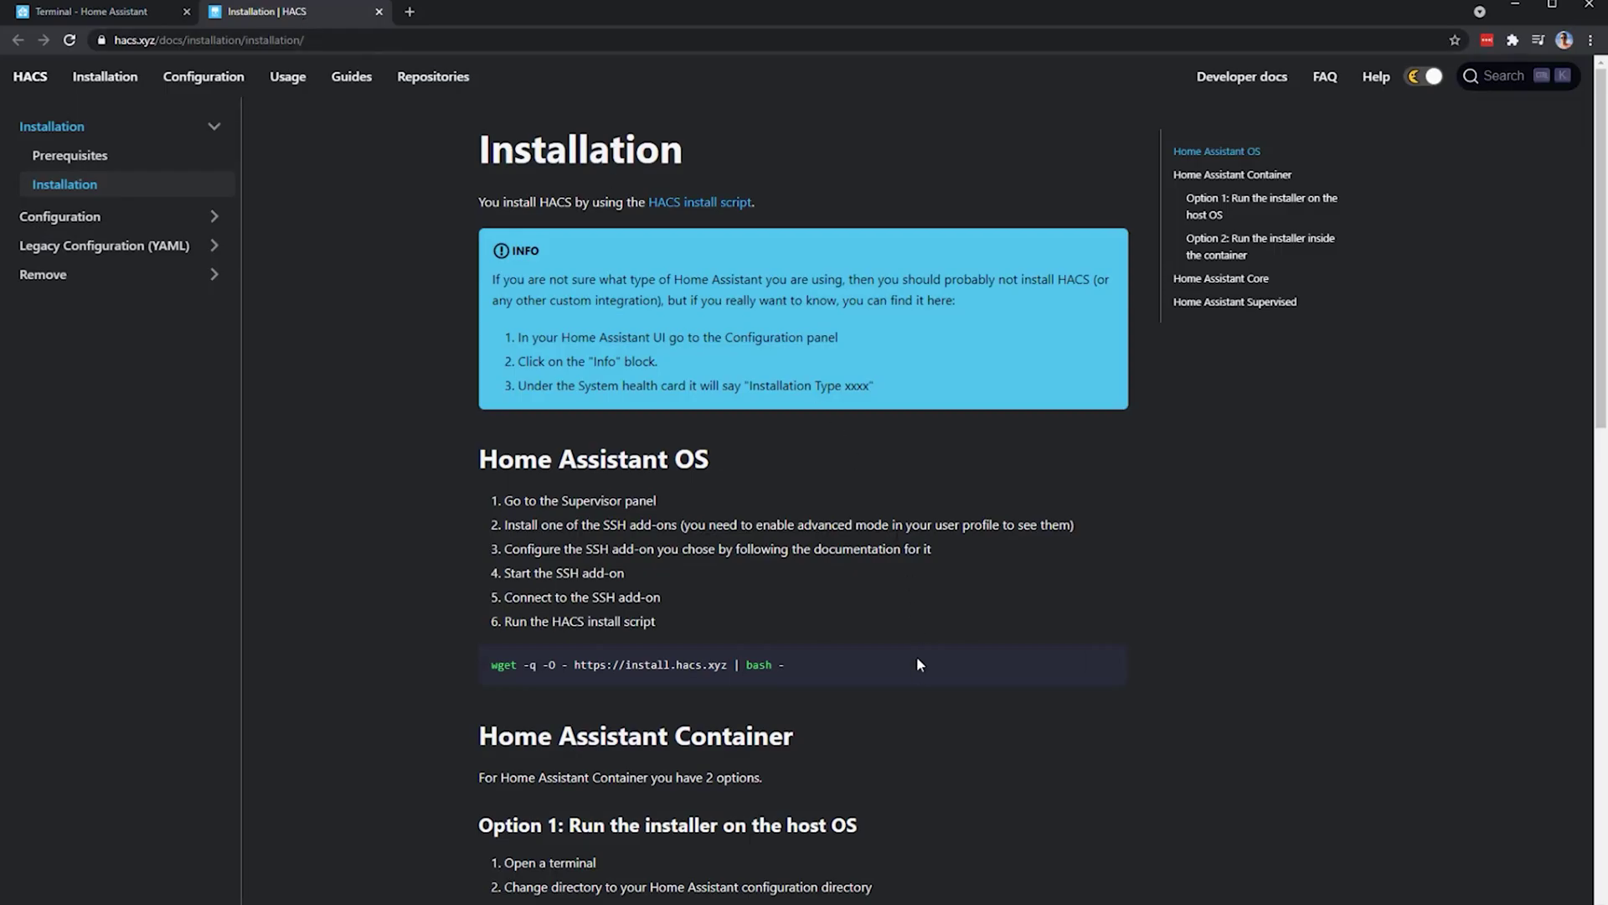
mouse_move(918, 667)
left_click(1097, 668)
left_click(115, 11)
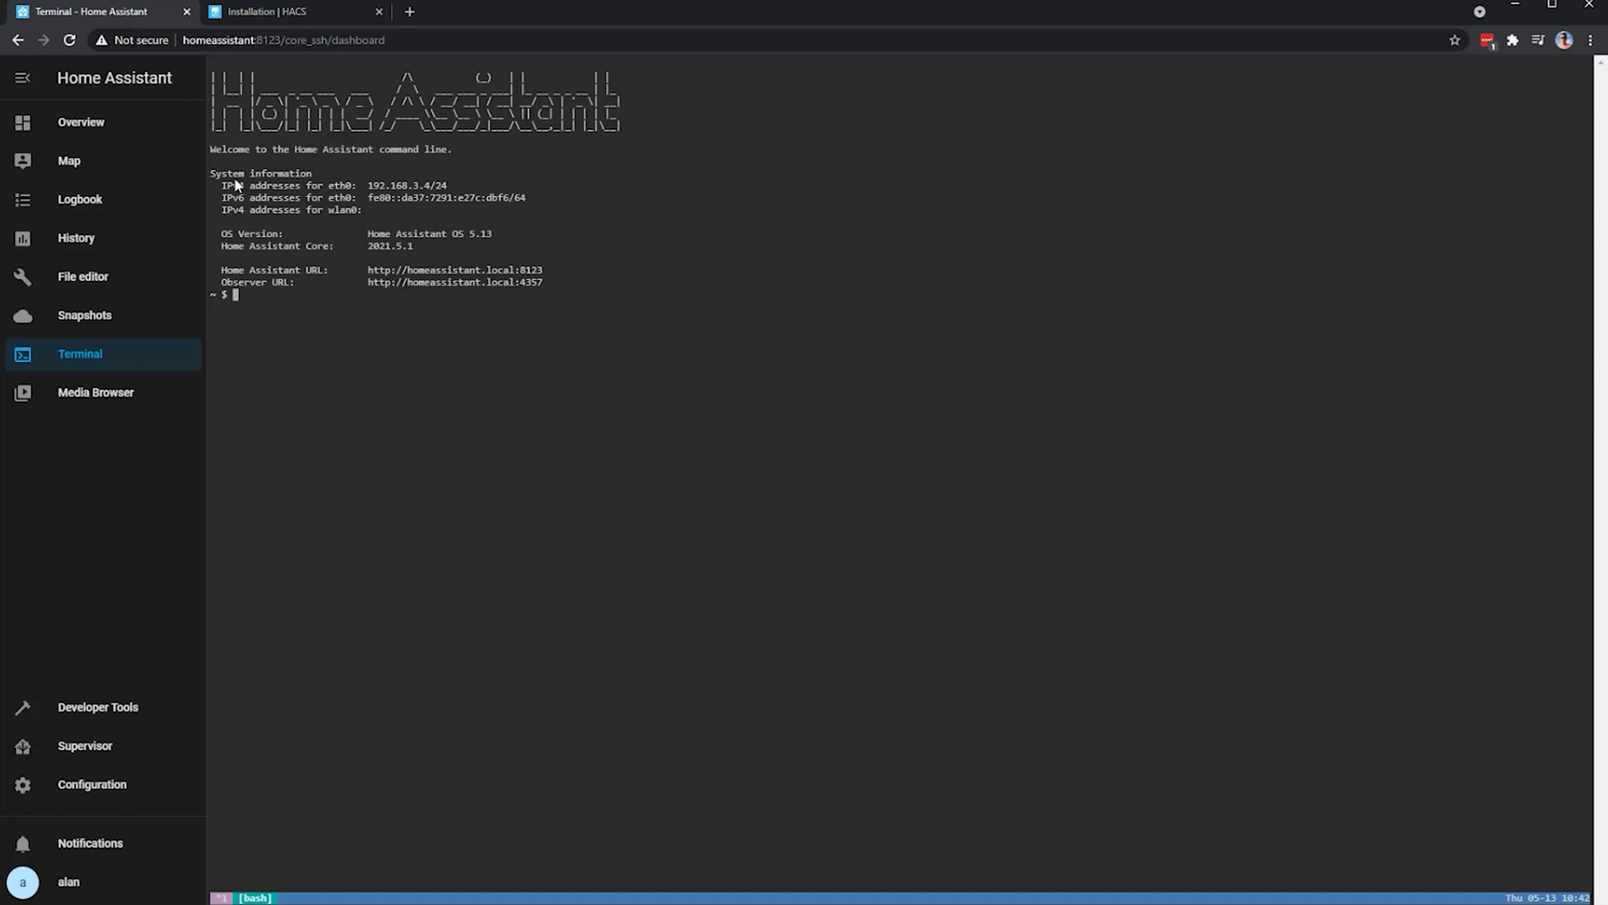
right_click(264, 293)
right_click(264, 293)
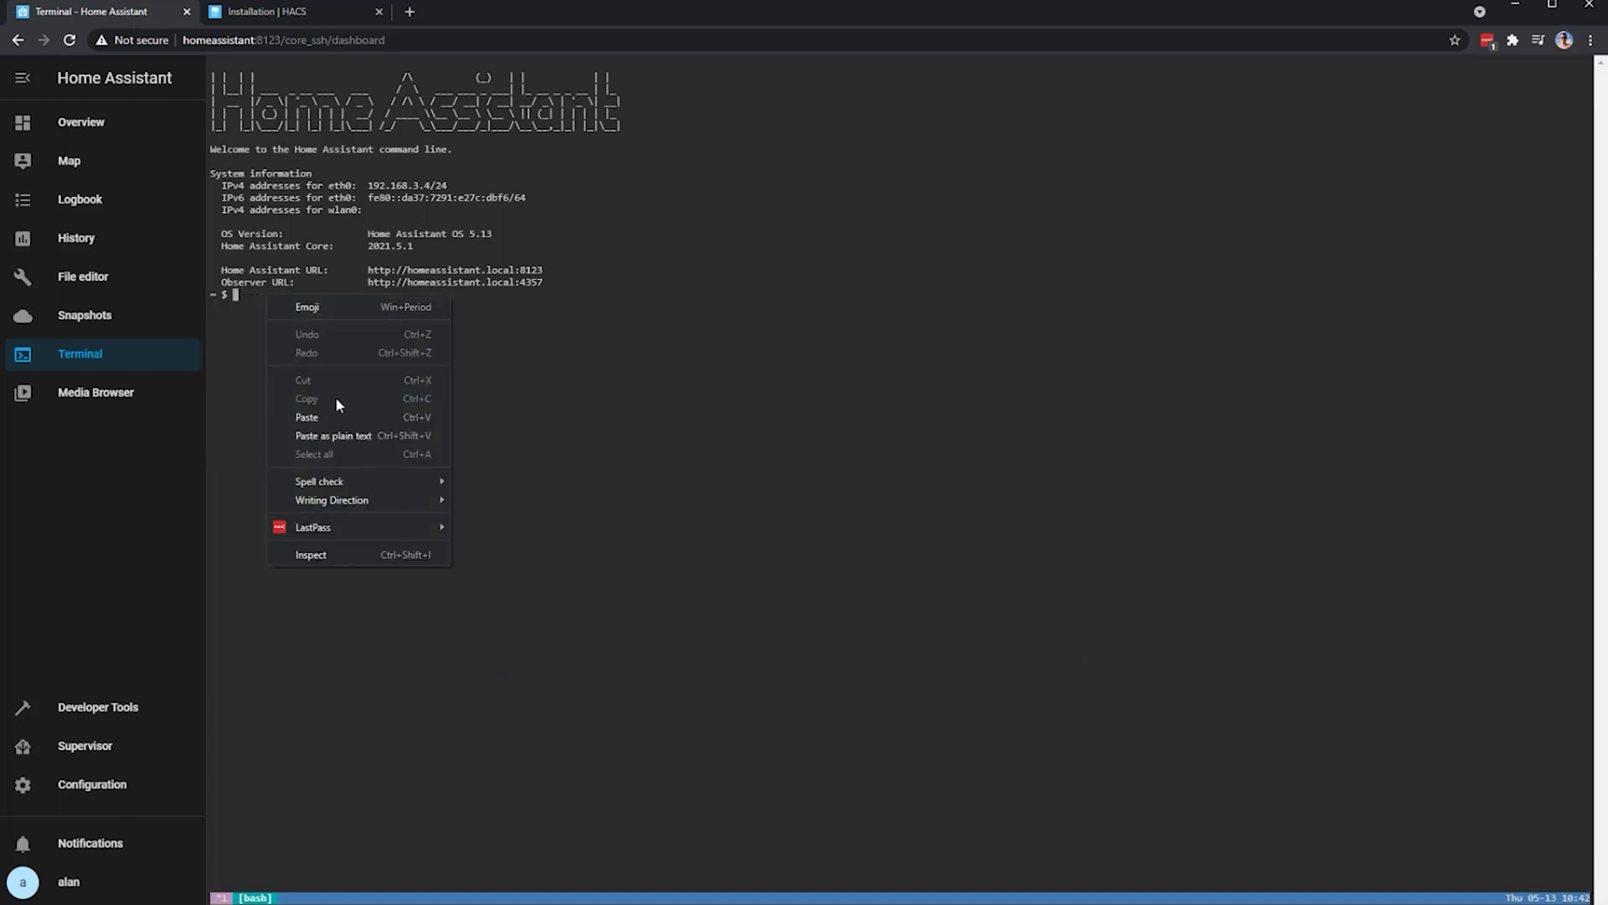
left_click(342, 419)
key("Return")
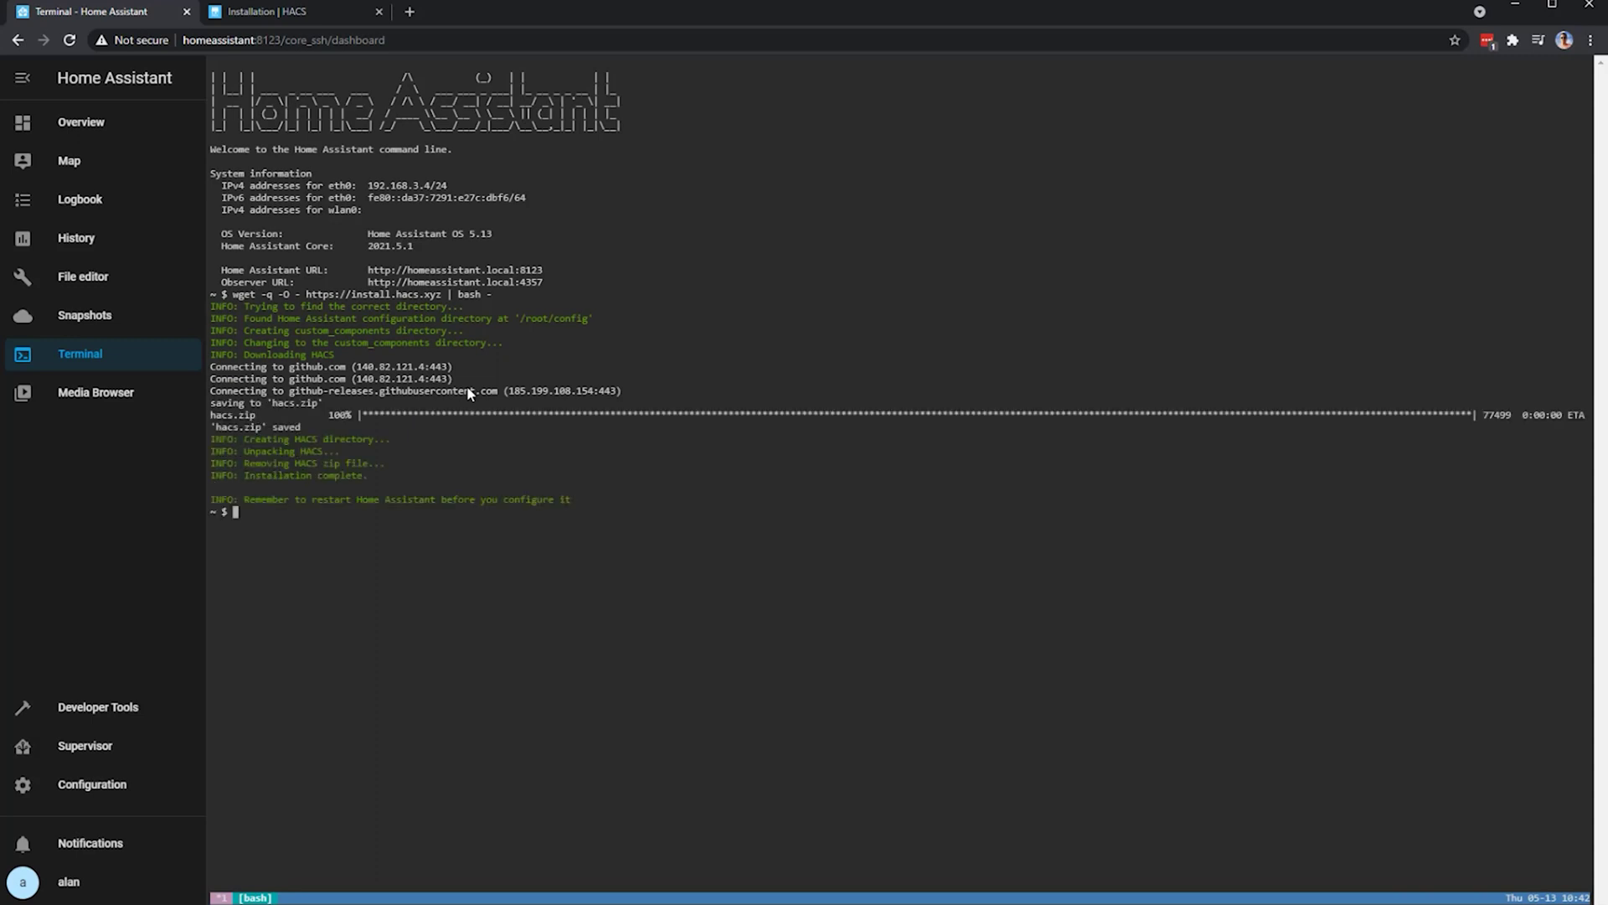
- Validate the configuration and restart Home Assistant from Server Controls, then reopen Configuration
left_click(114, 797)
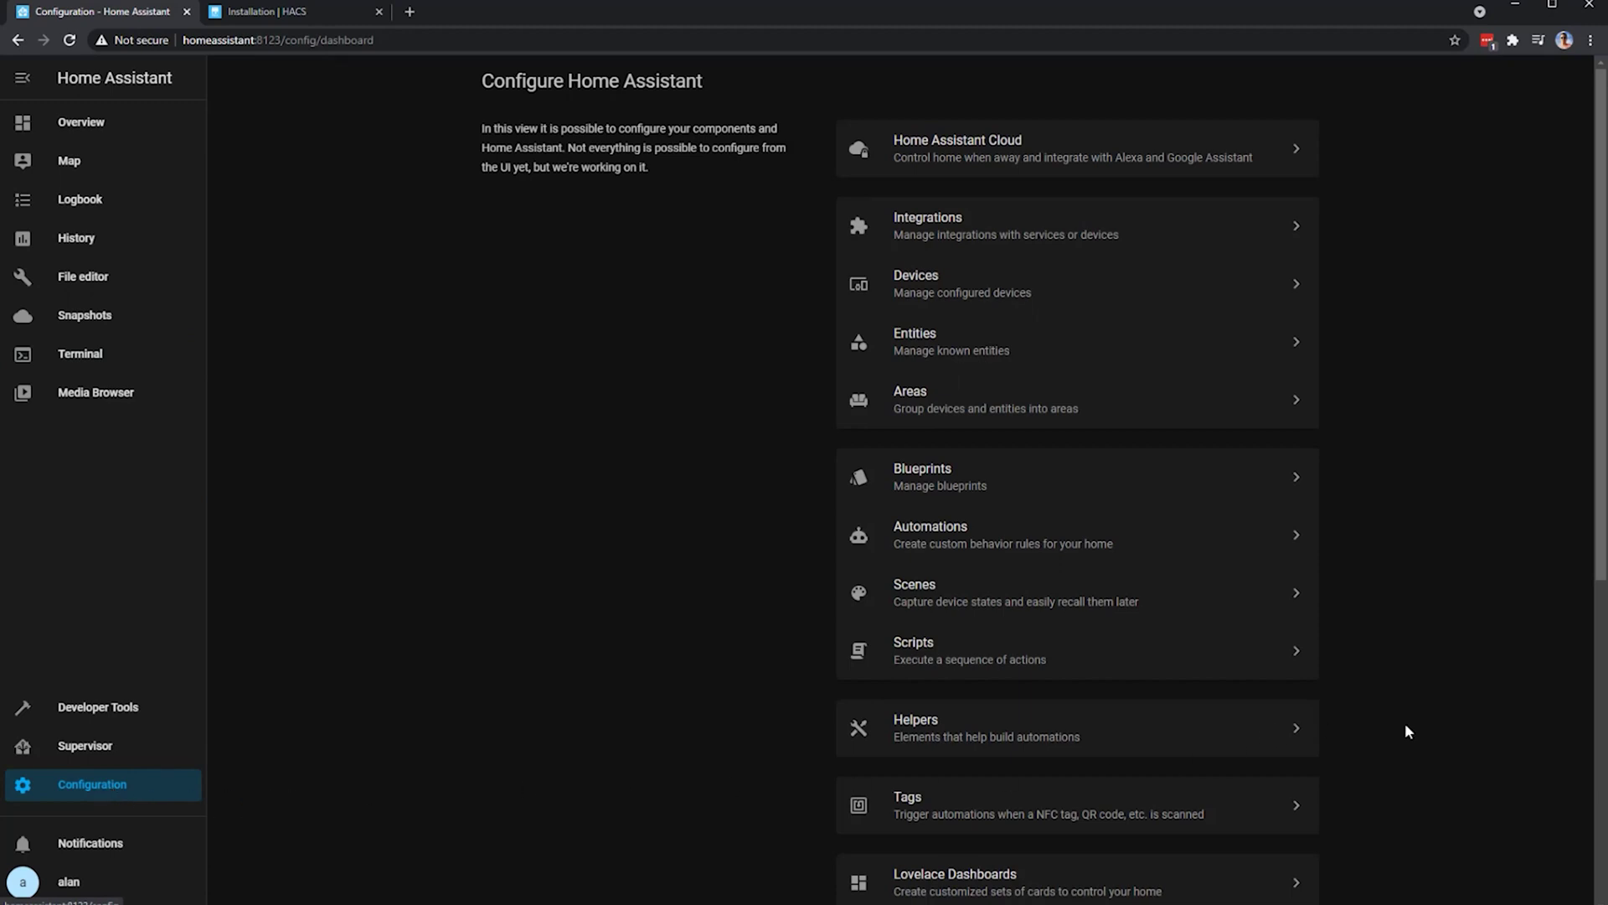
scroll(1407, 731, "down", 6)
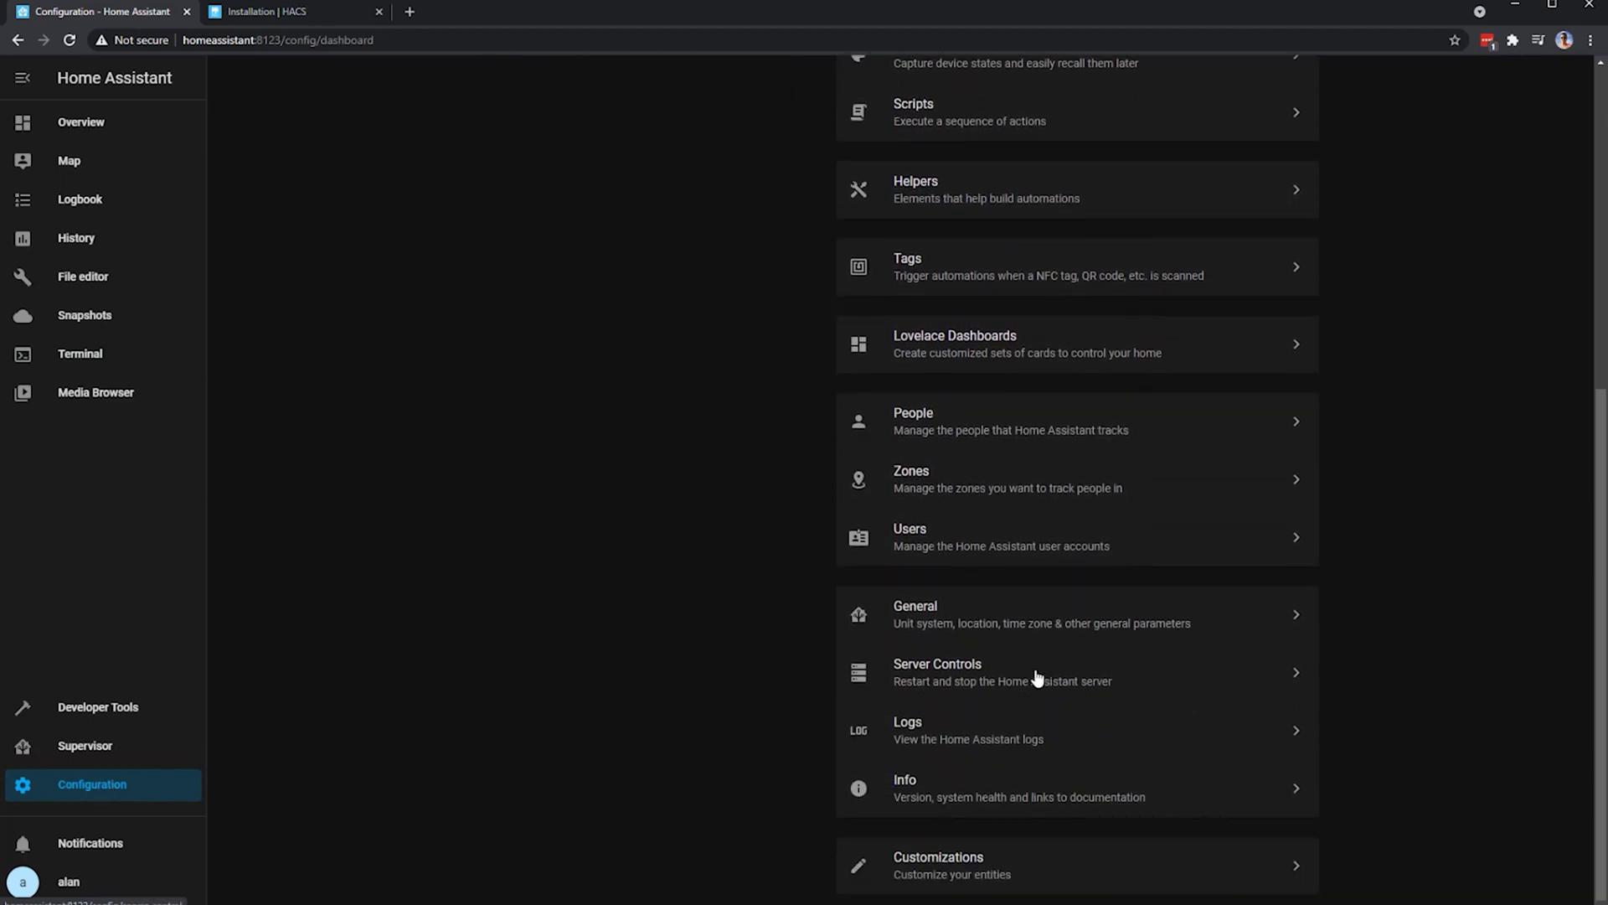
left_click(1037, 677)
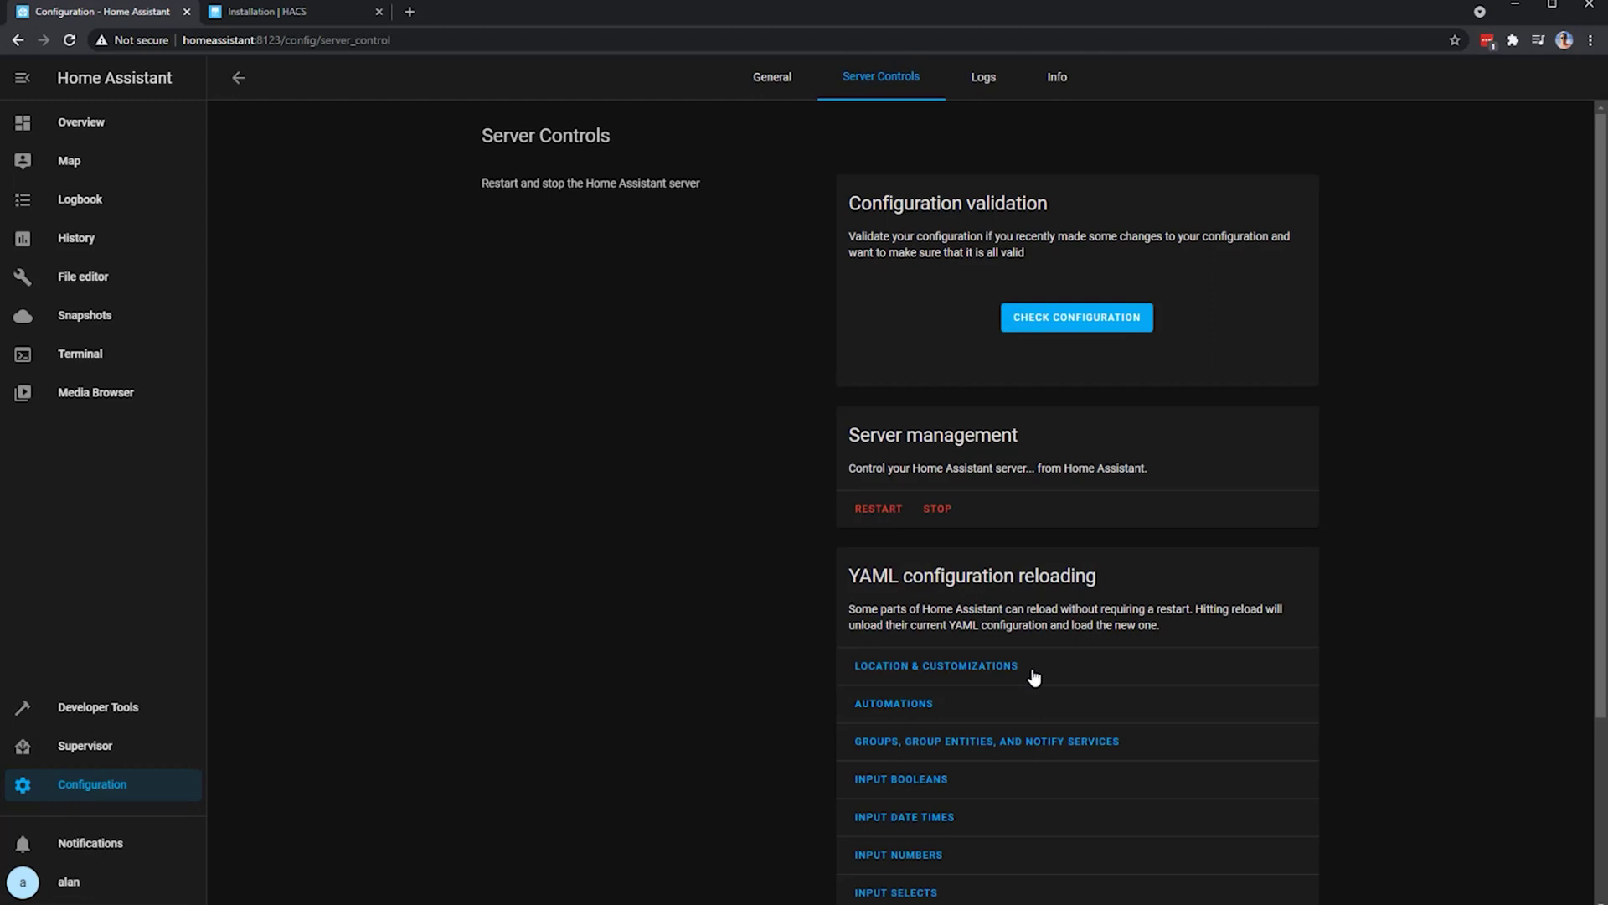
left_click(1076, 326)
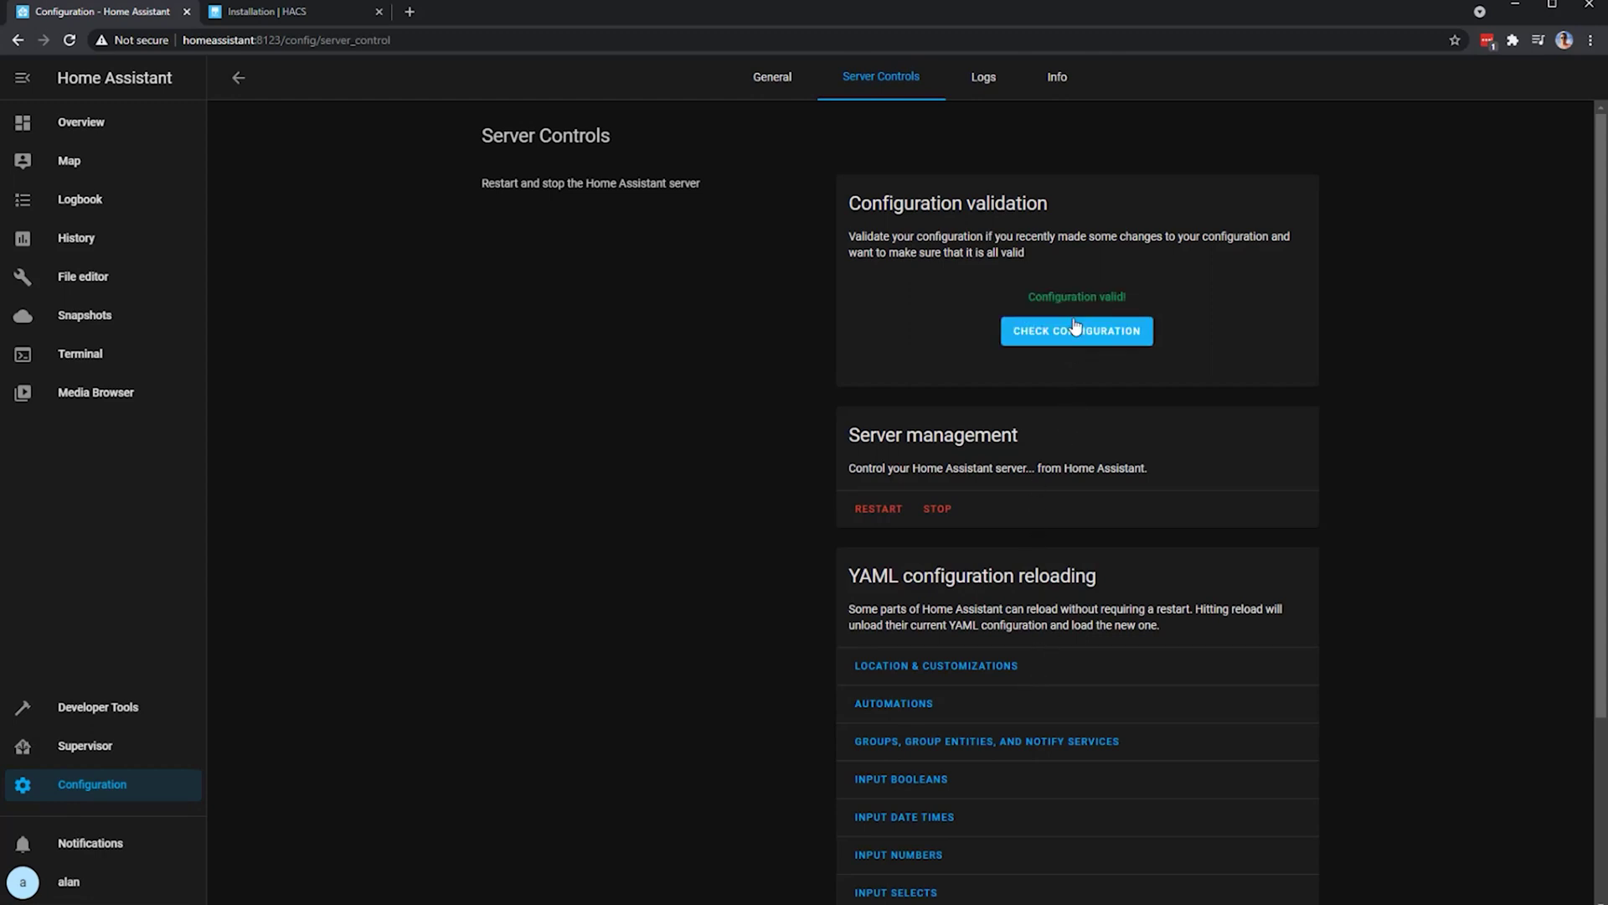
left_click(872, 515)
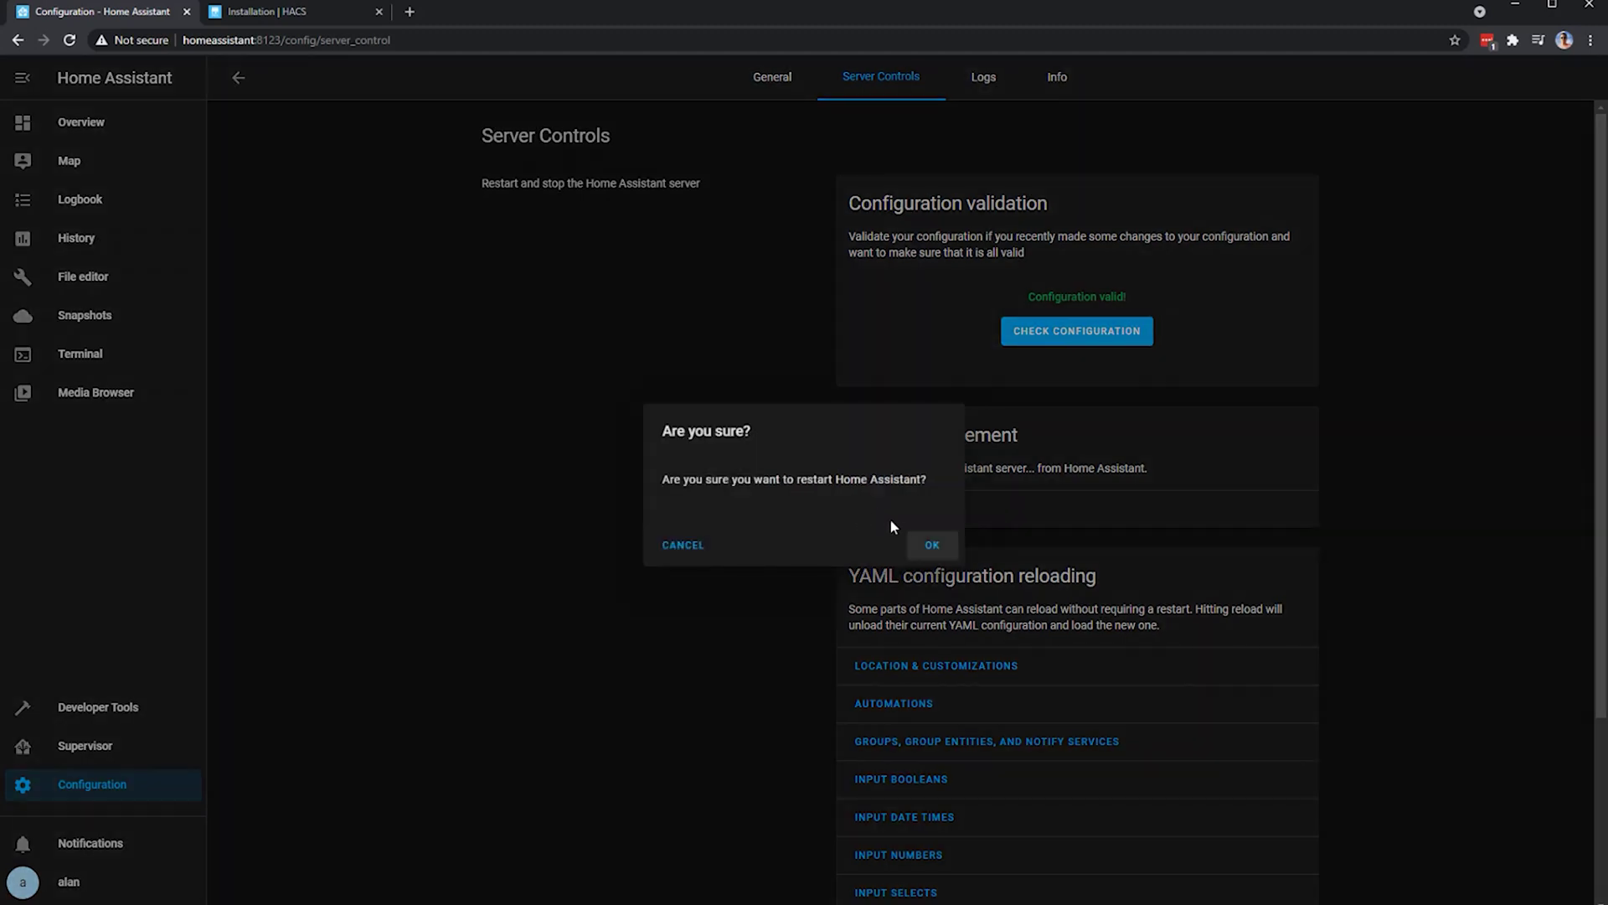
left_click(930, 548)
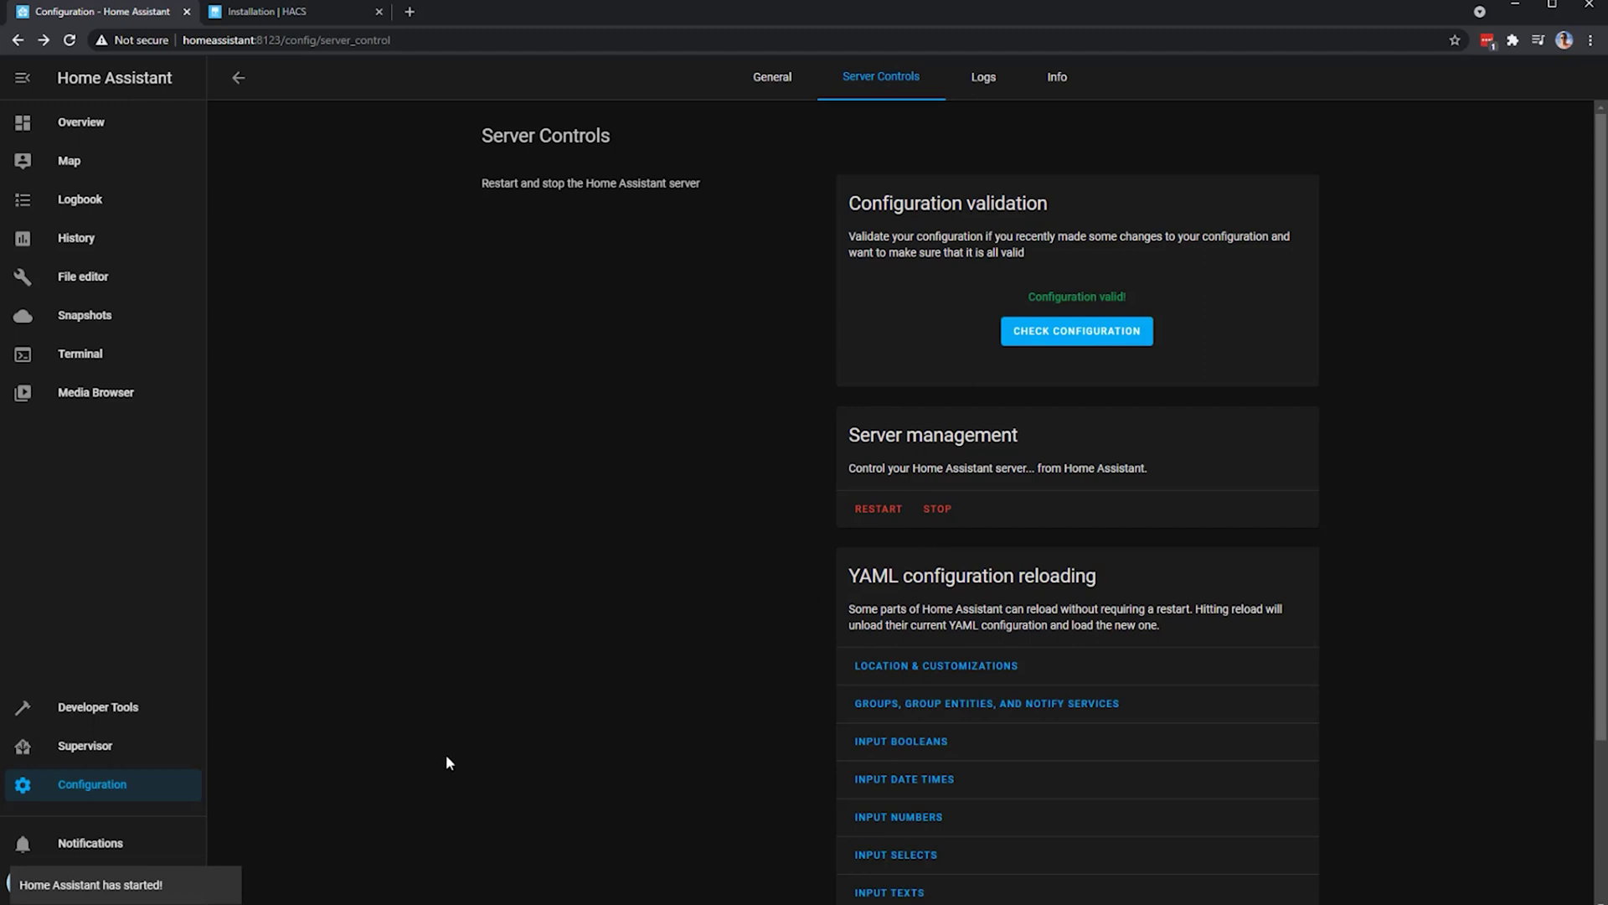
left_click(99, 789)
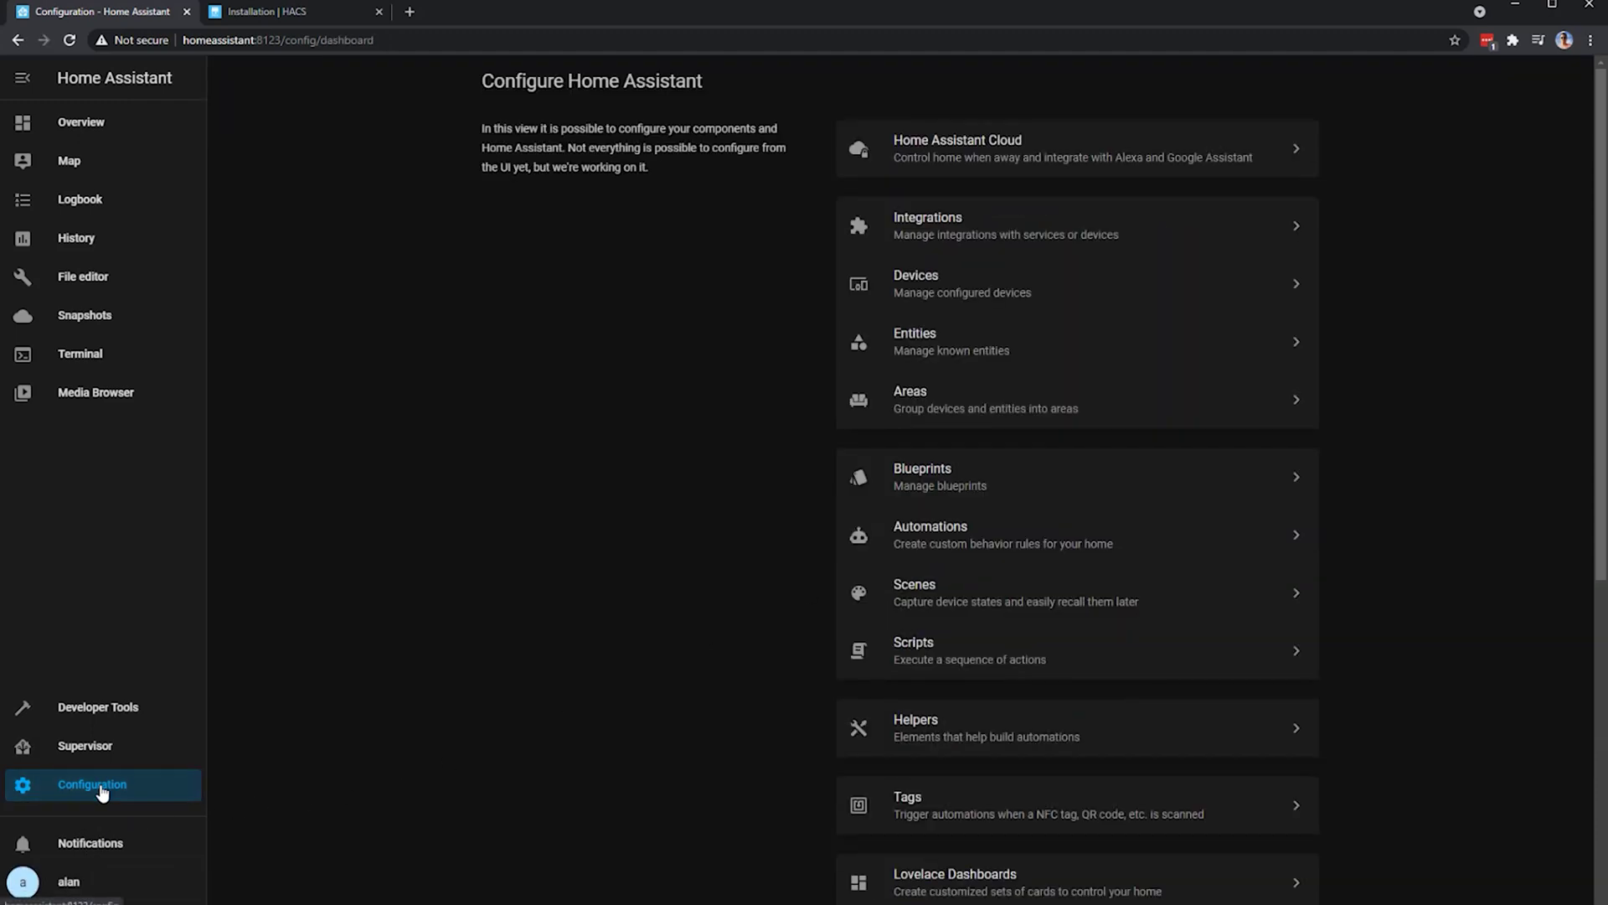
- Clear Chrome's cached images and files for all time and close the Settings tab
left_click(1590, 40)
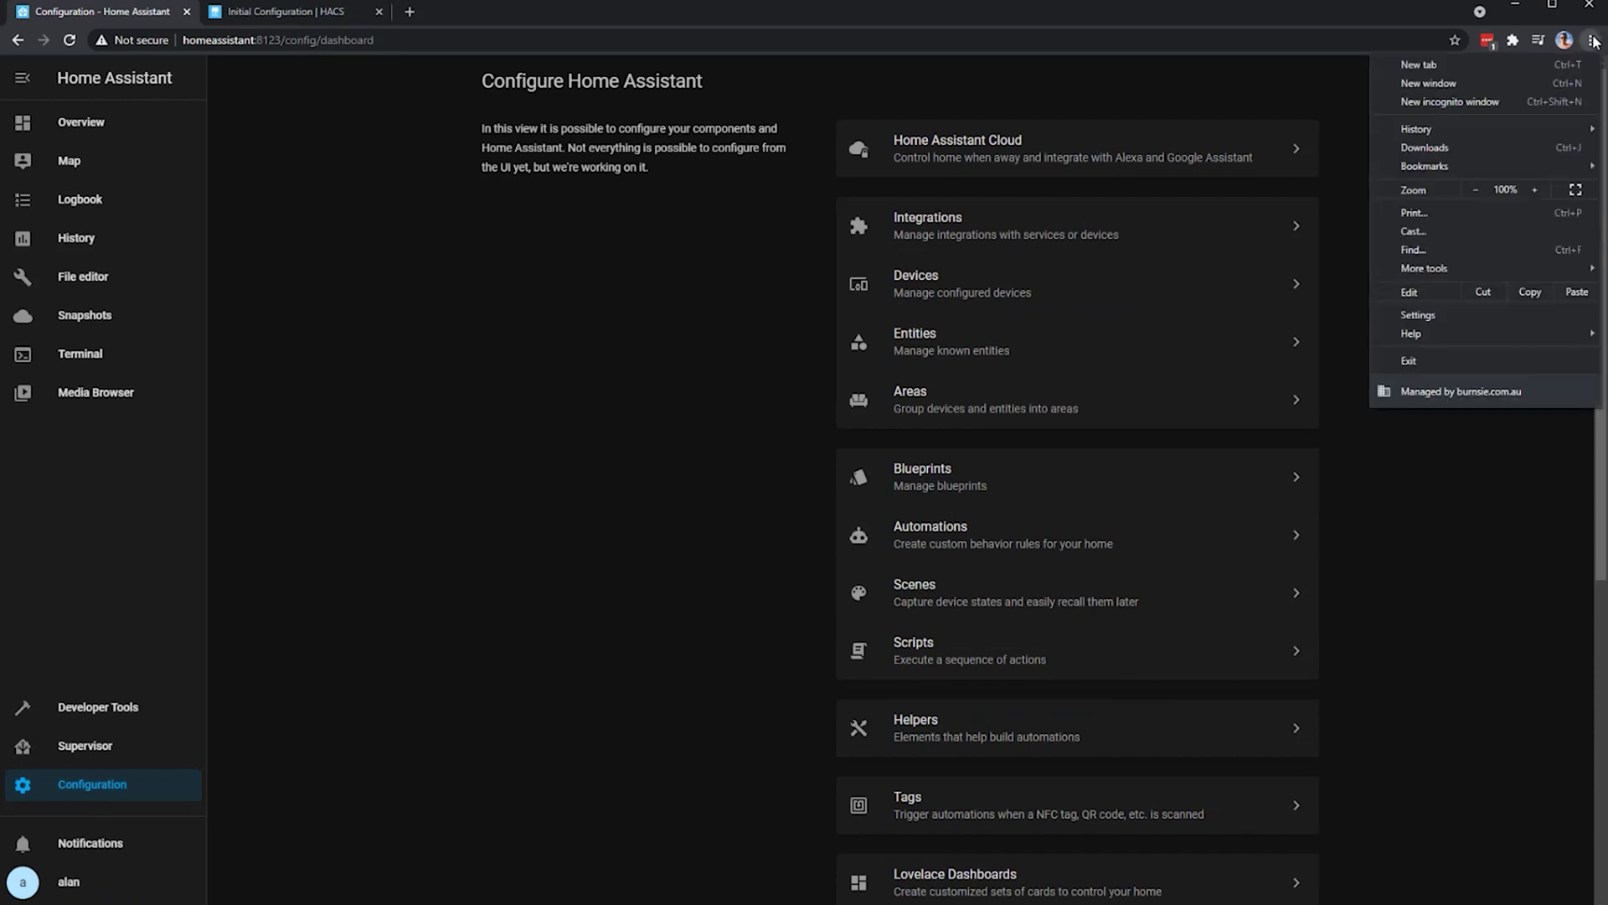
left_click(1479, 317)
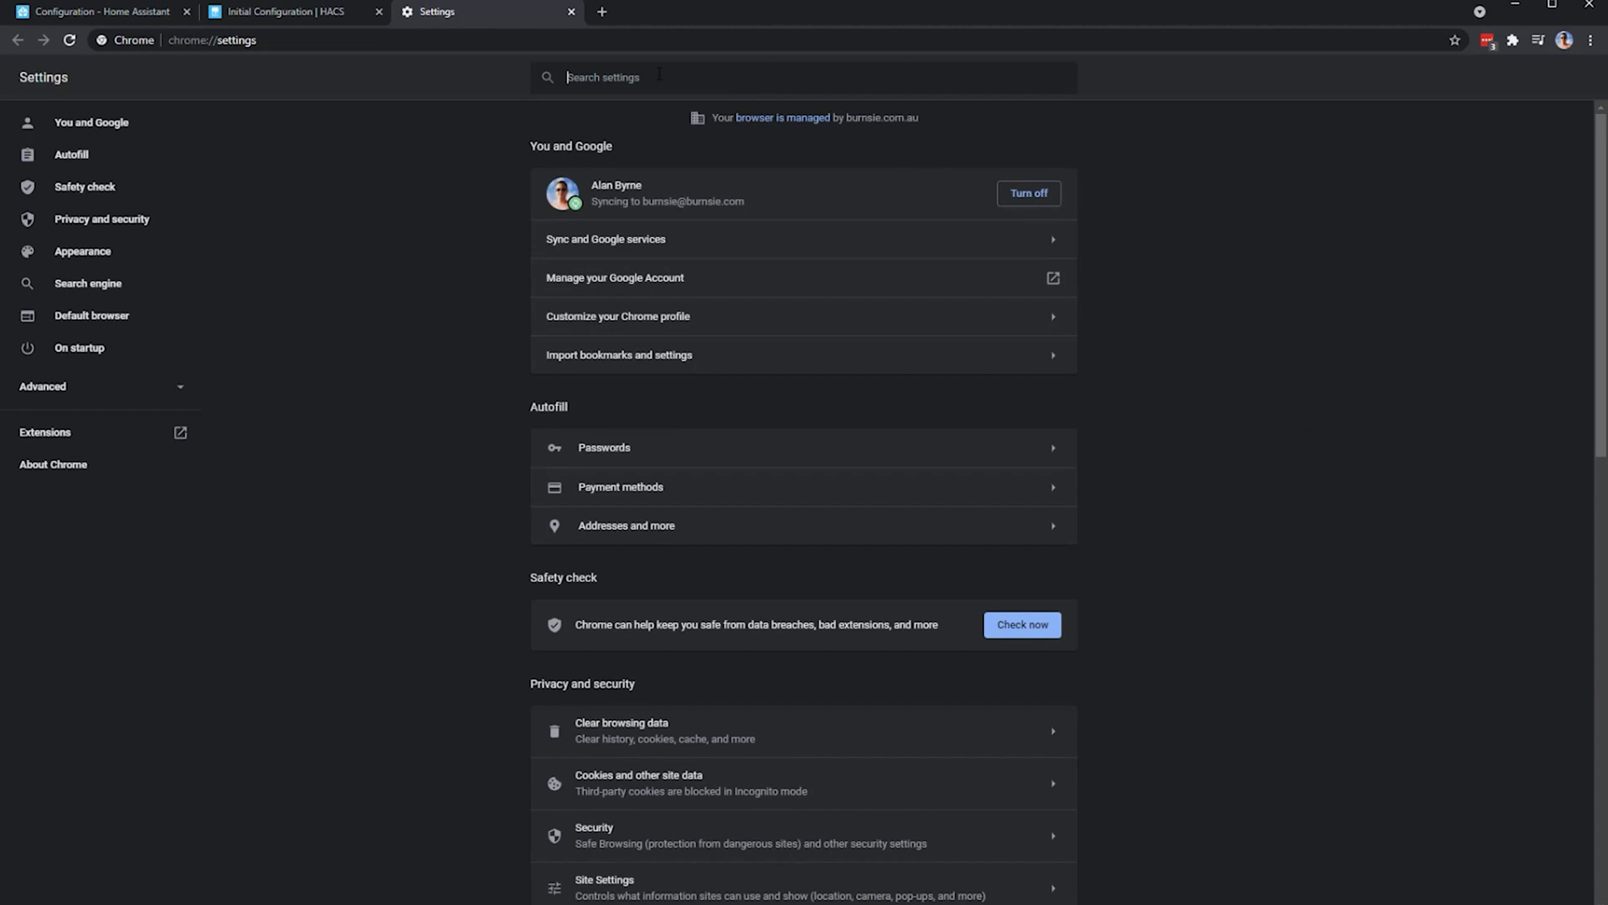
type("cache")
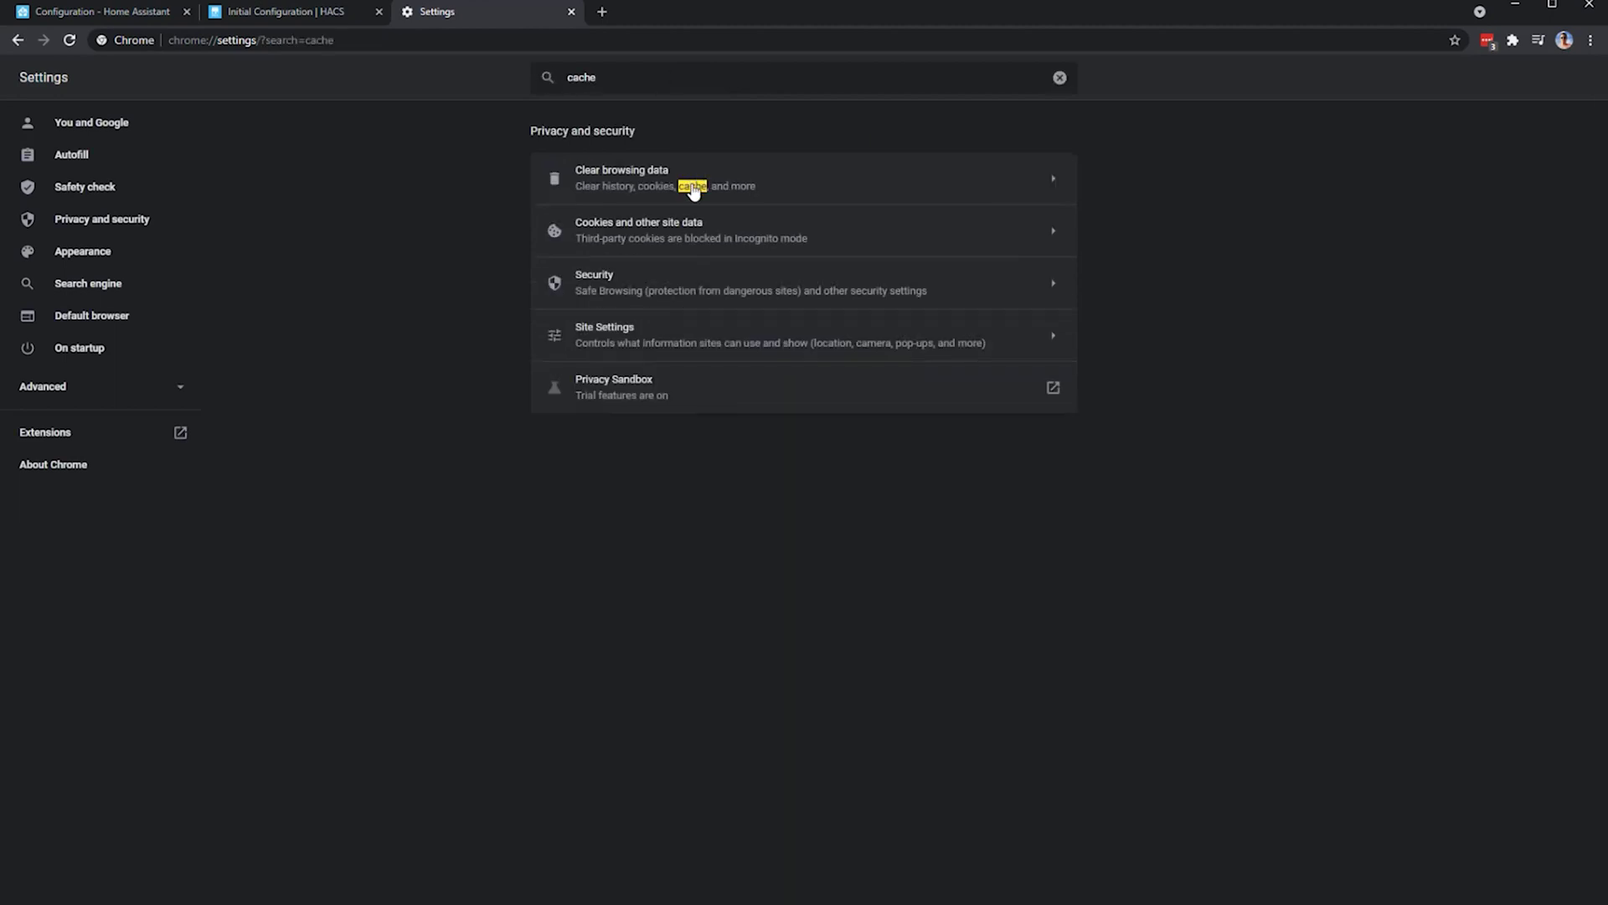
left_click(693, 192)
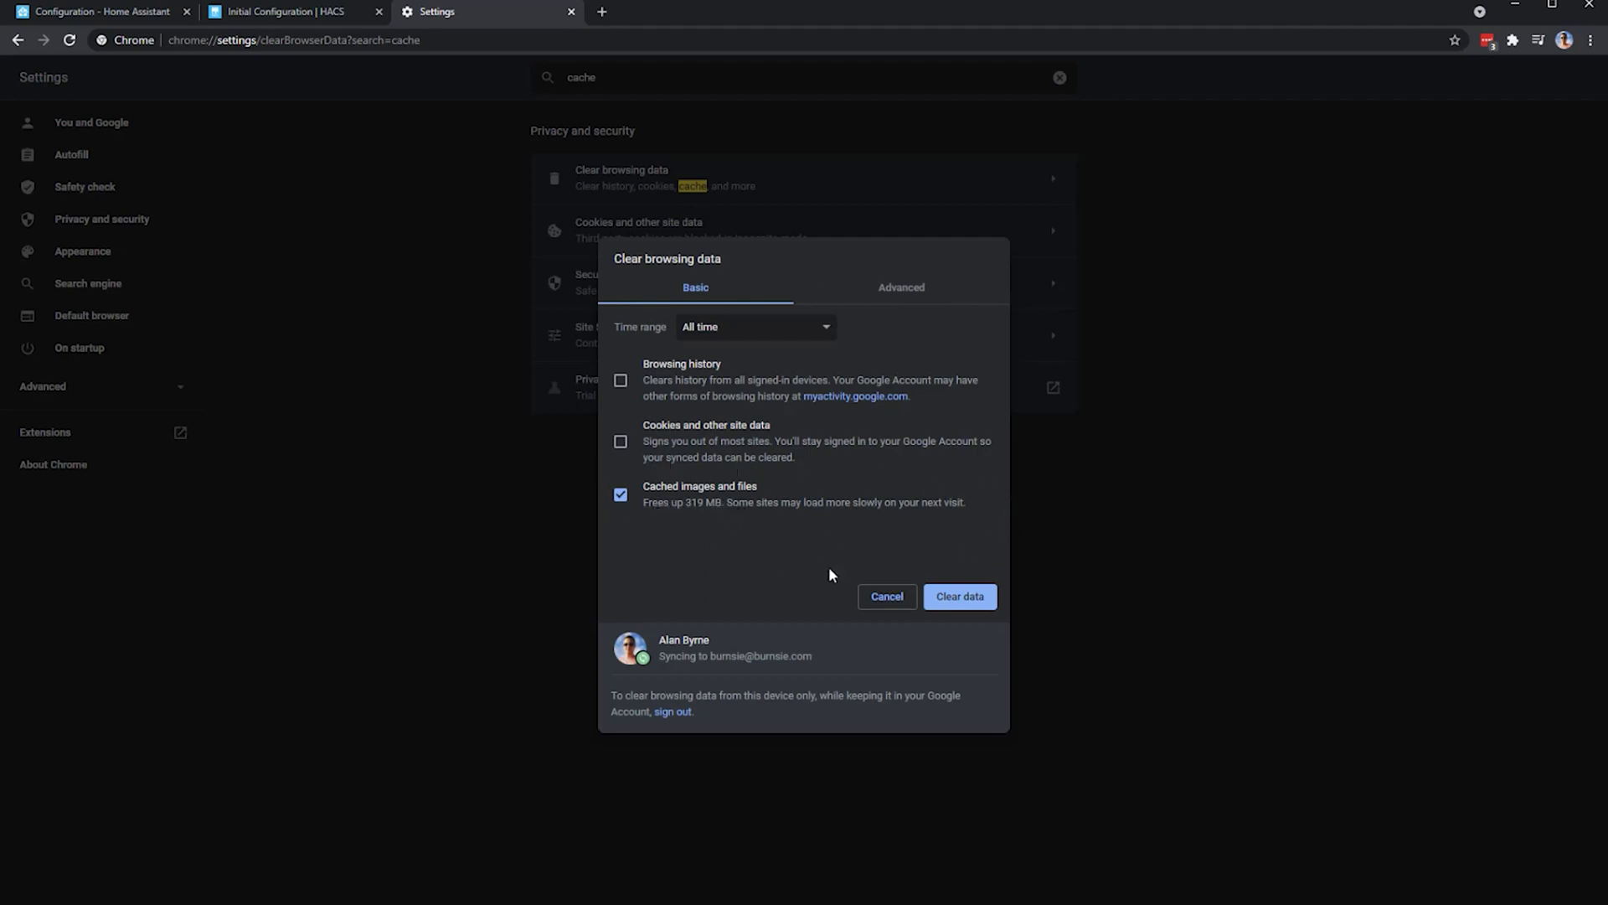
left_click(972, 594)
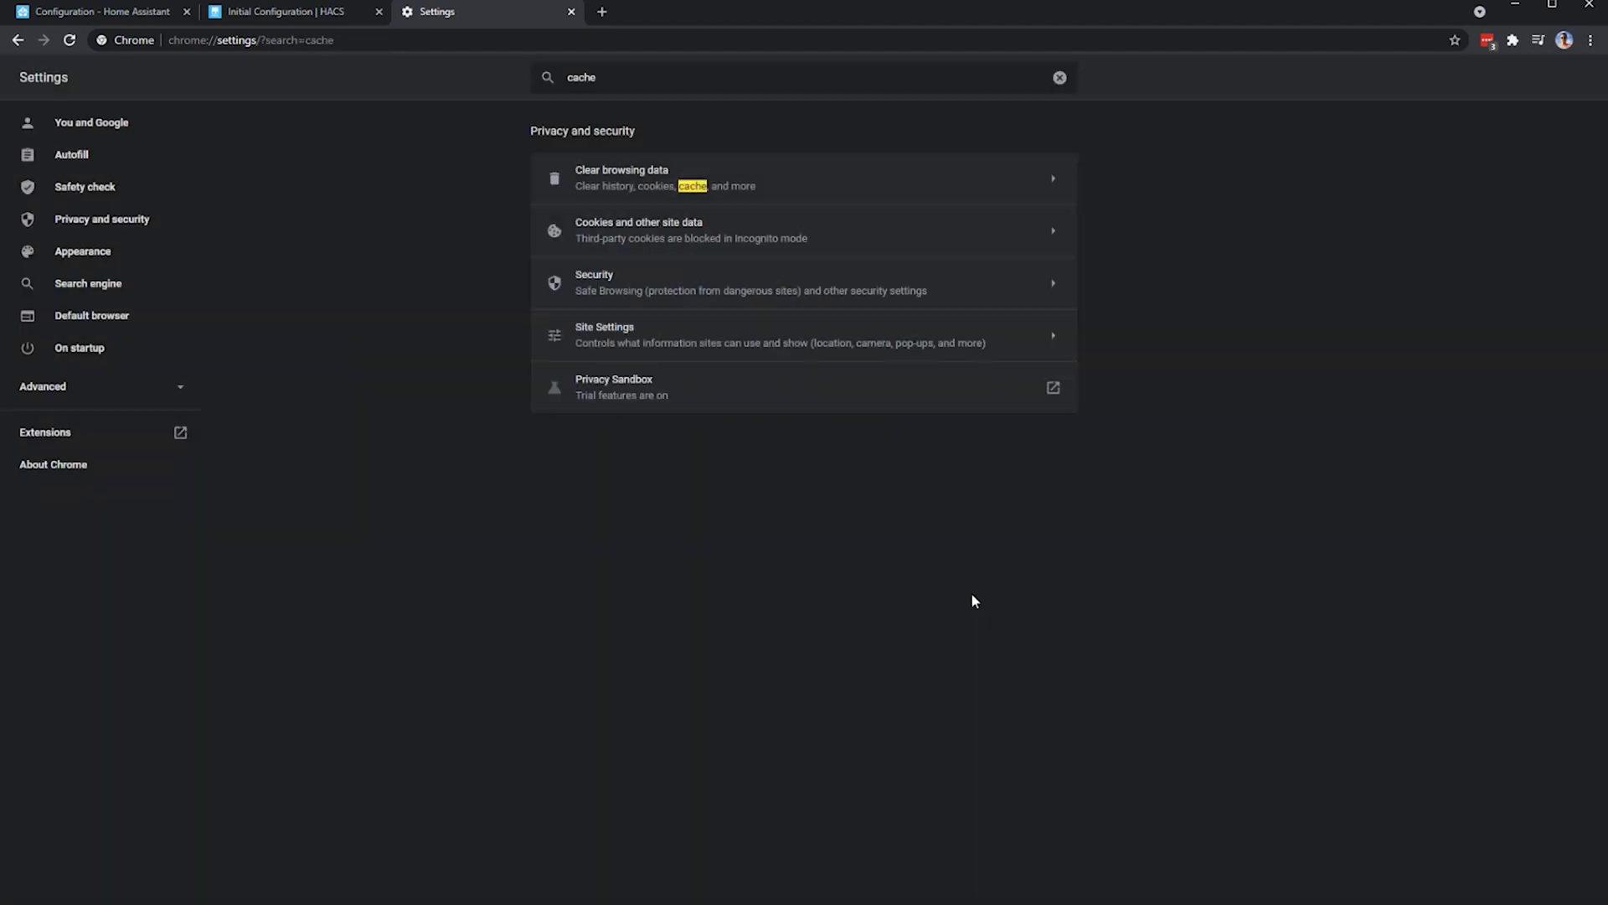
left_click(573, 13)
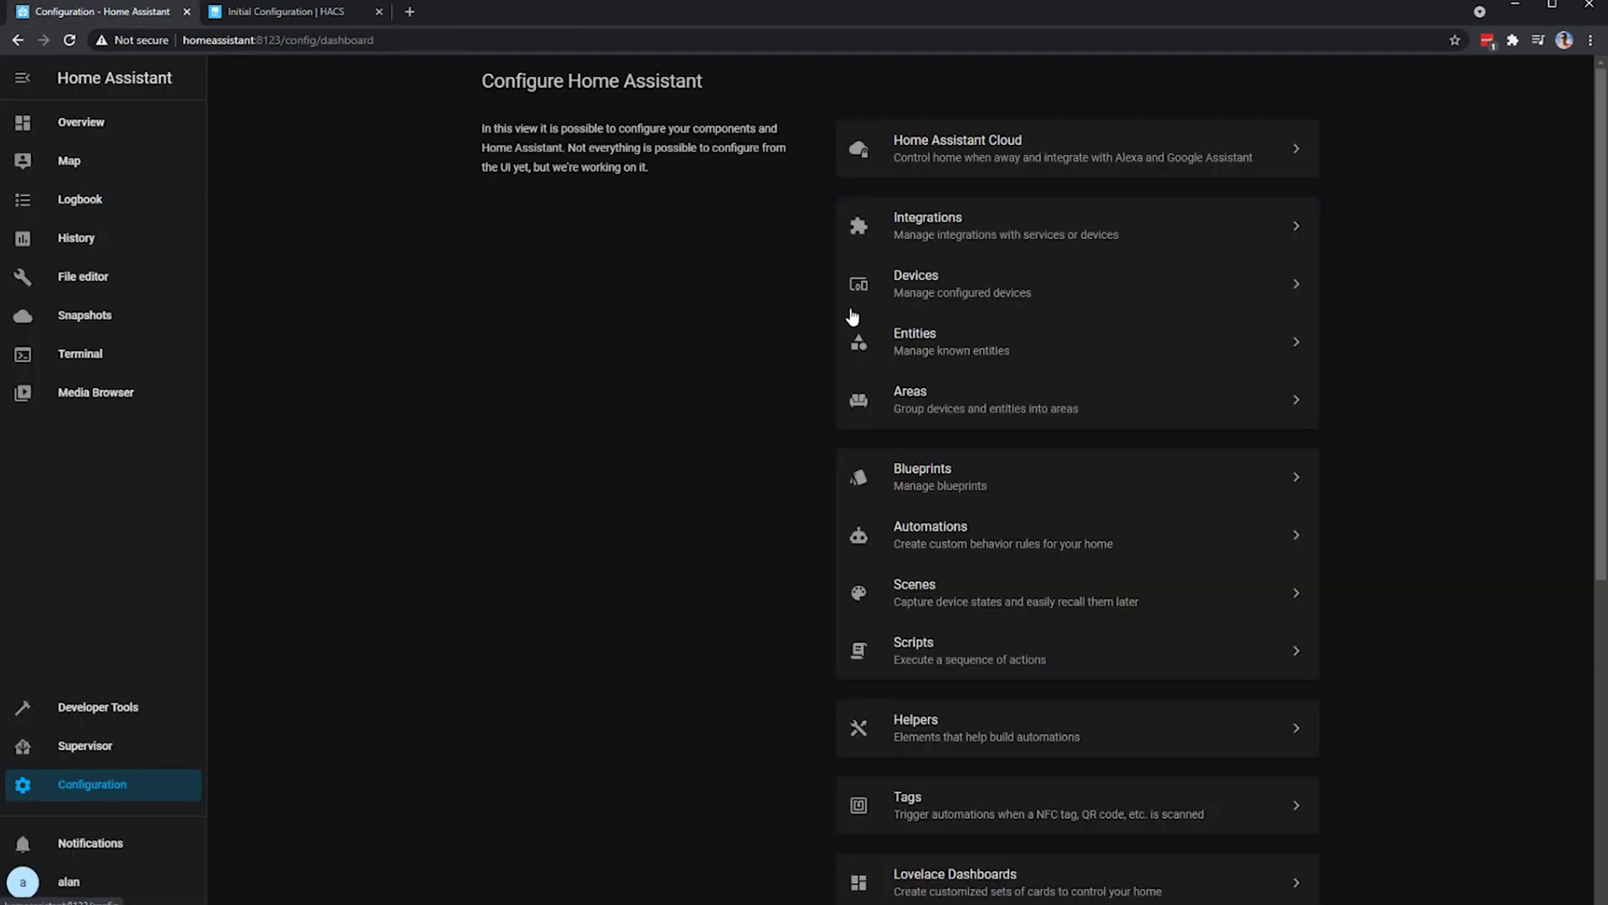
- Add HACS as a new integration from the Integrations page
left_click(980, 233)
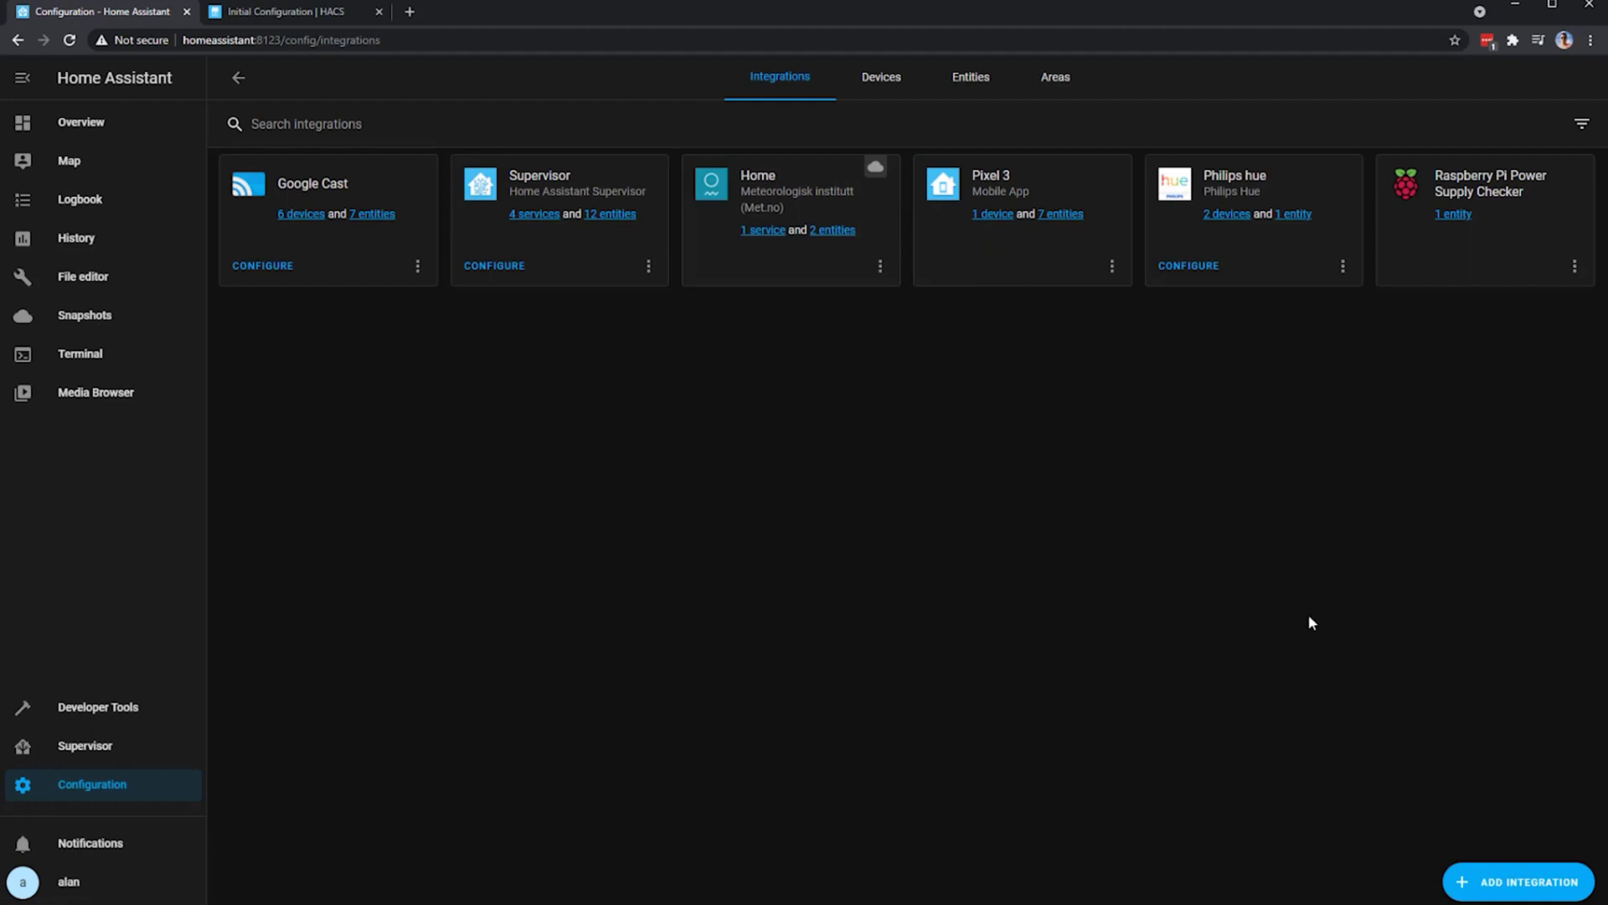
left_click(1508, 885)
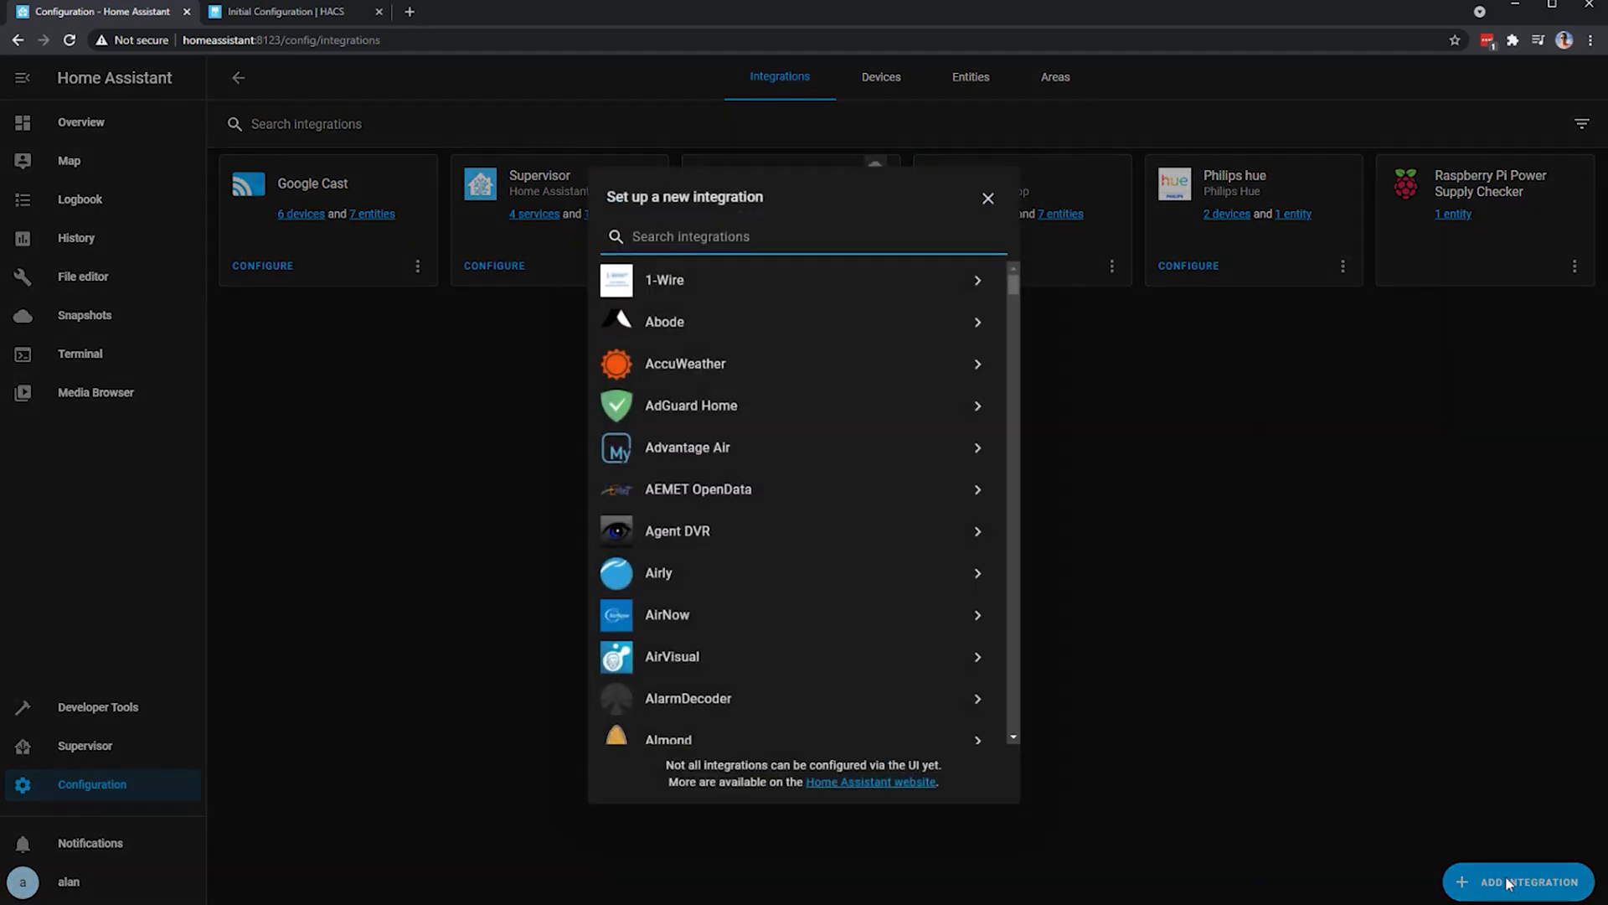
type("hacs")
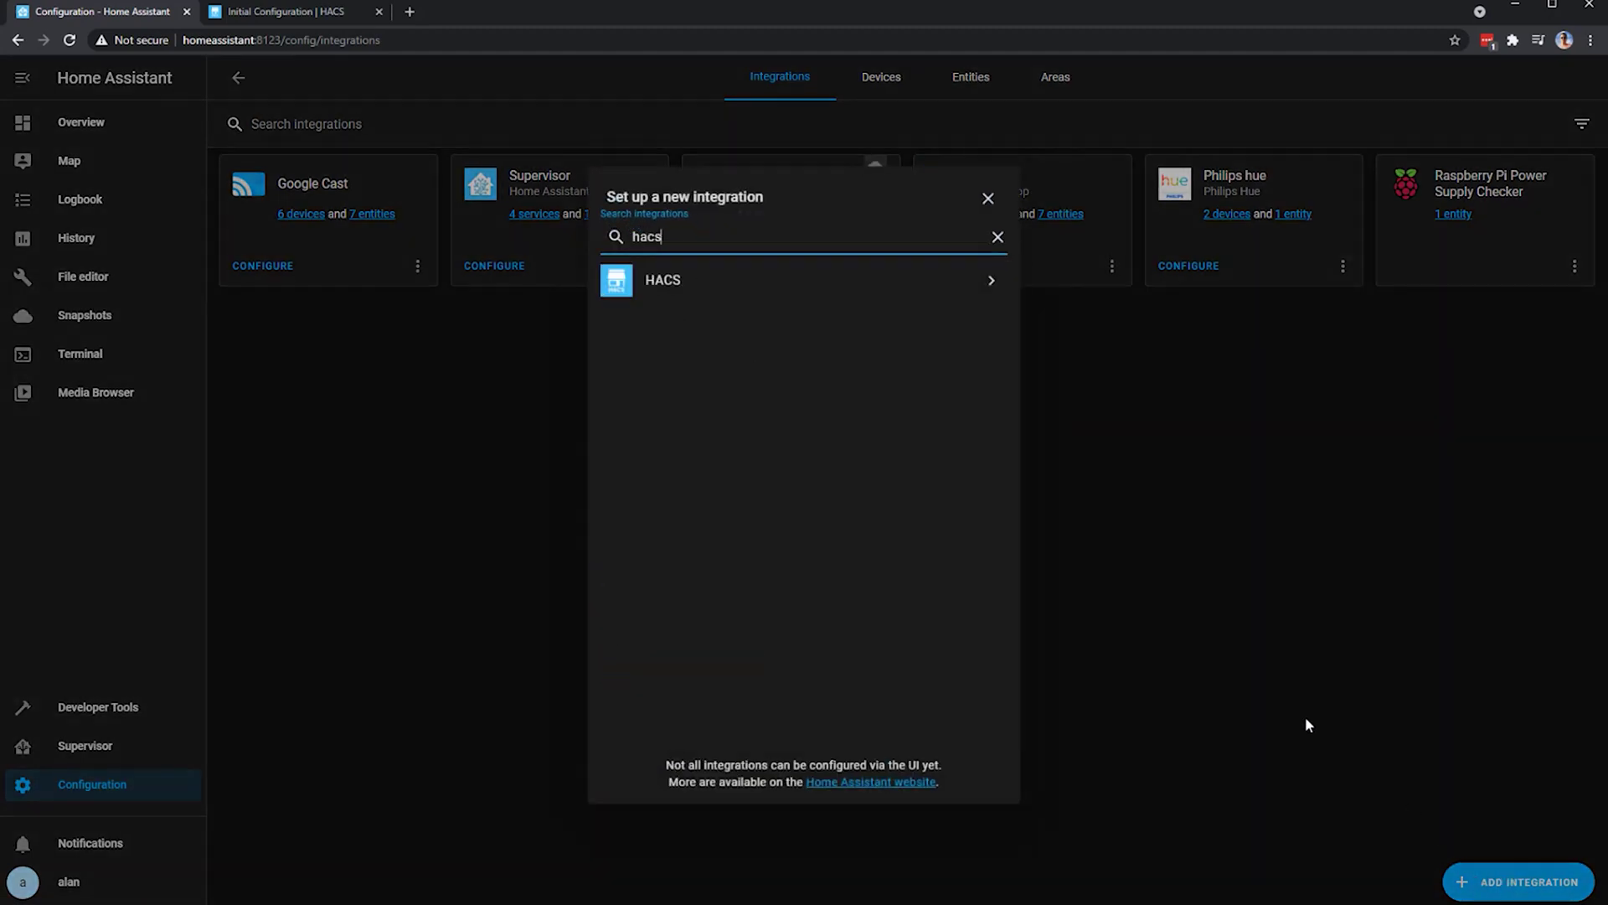
left_click(798, 286)
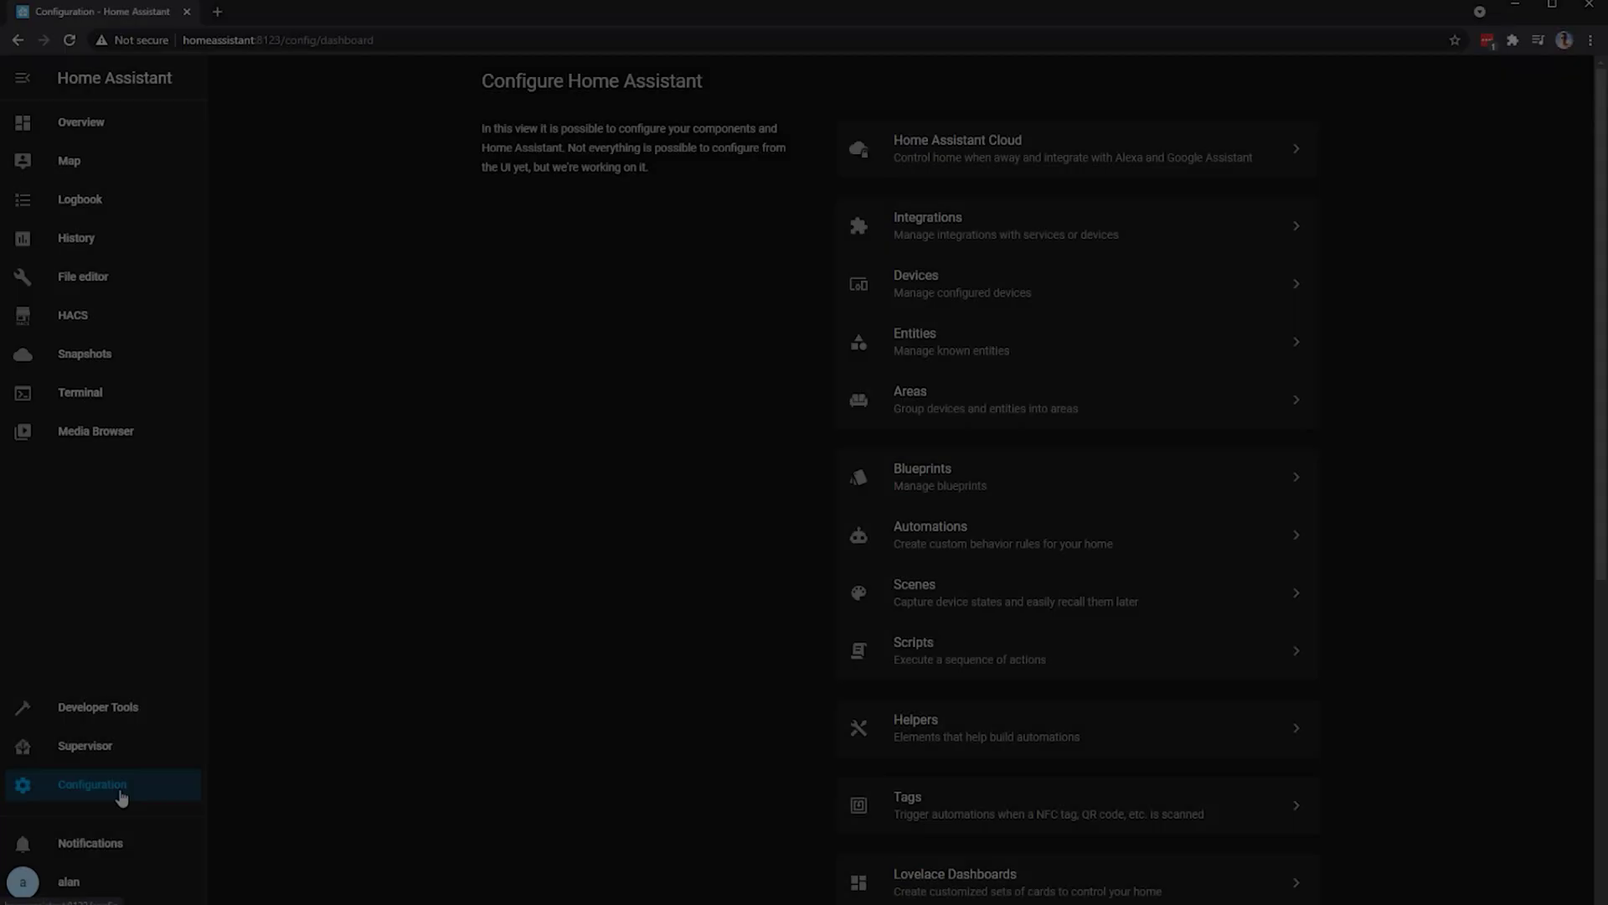
- Open the Logs page from Configuration and load the full Home Assistant log
scroll(720, 518, "down", 6)
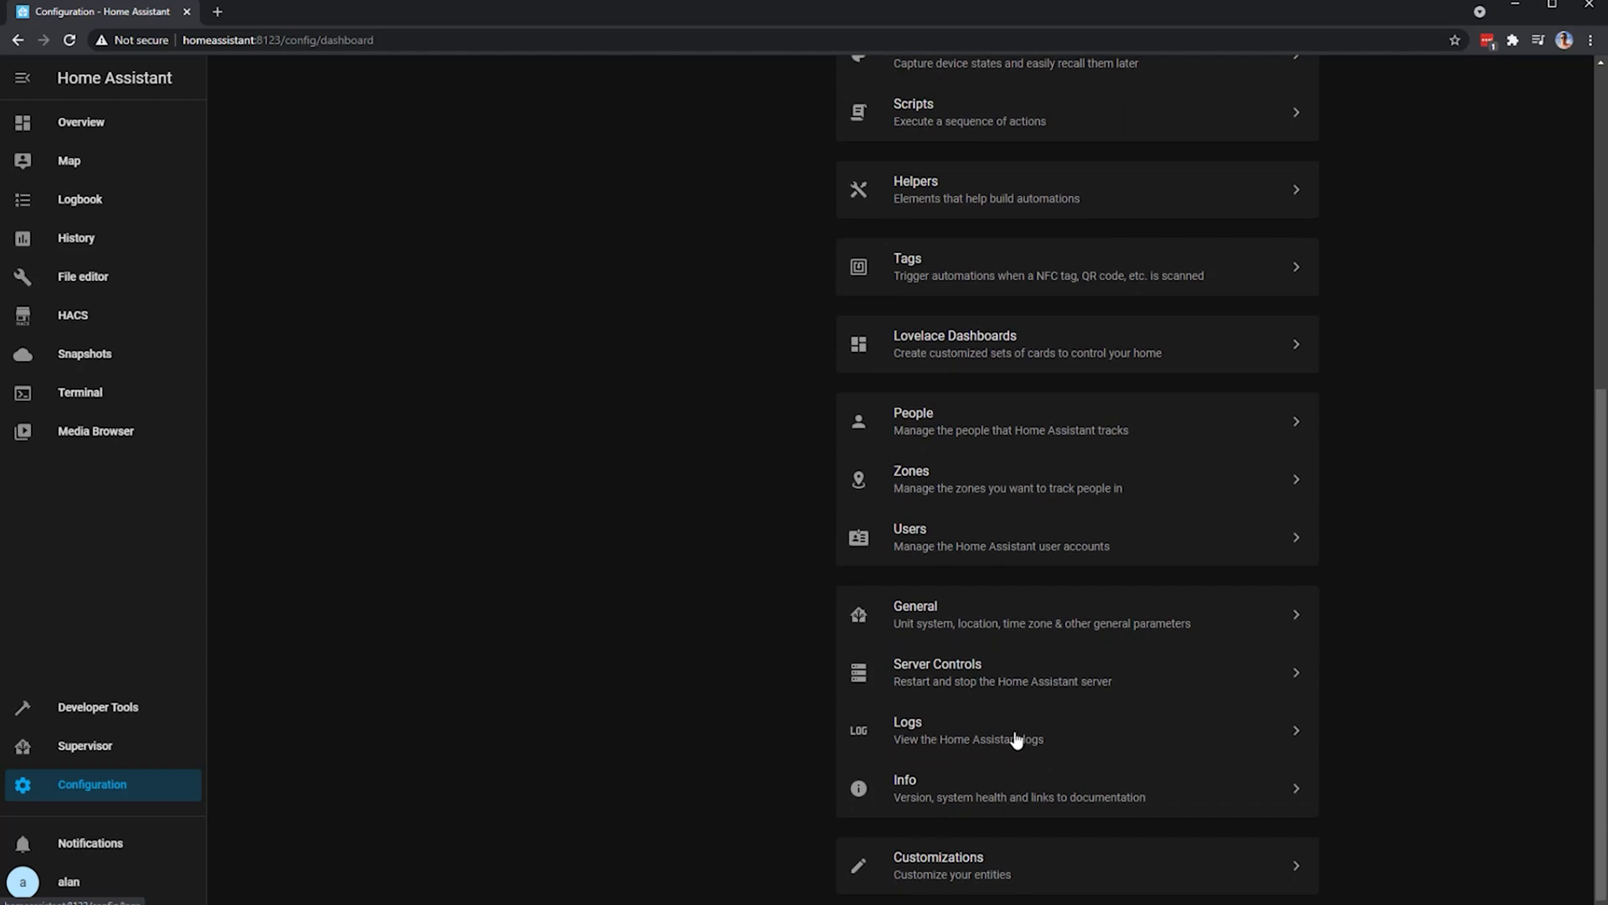
left_click(1016, 734)
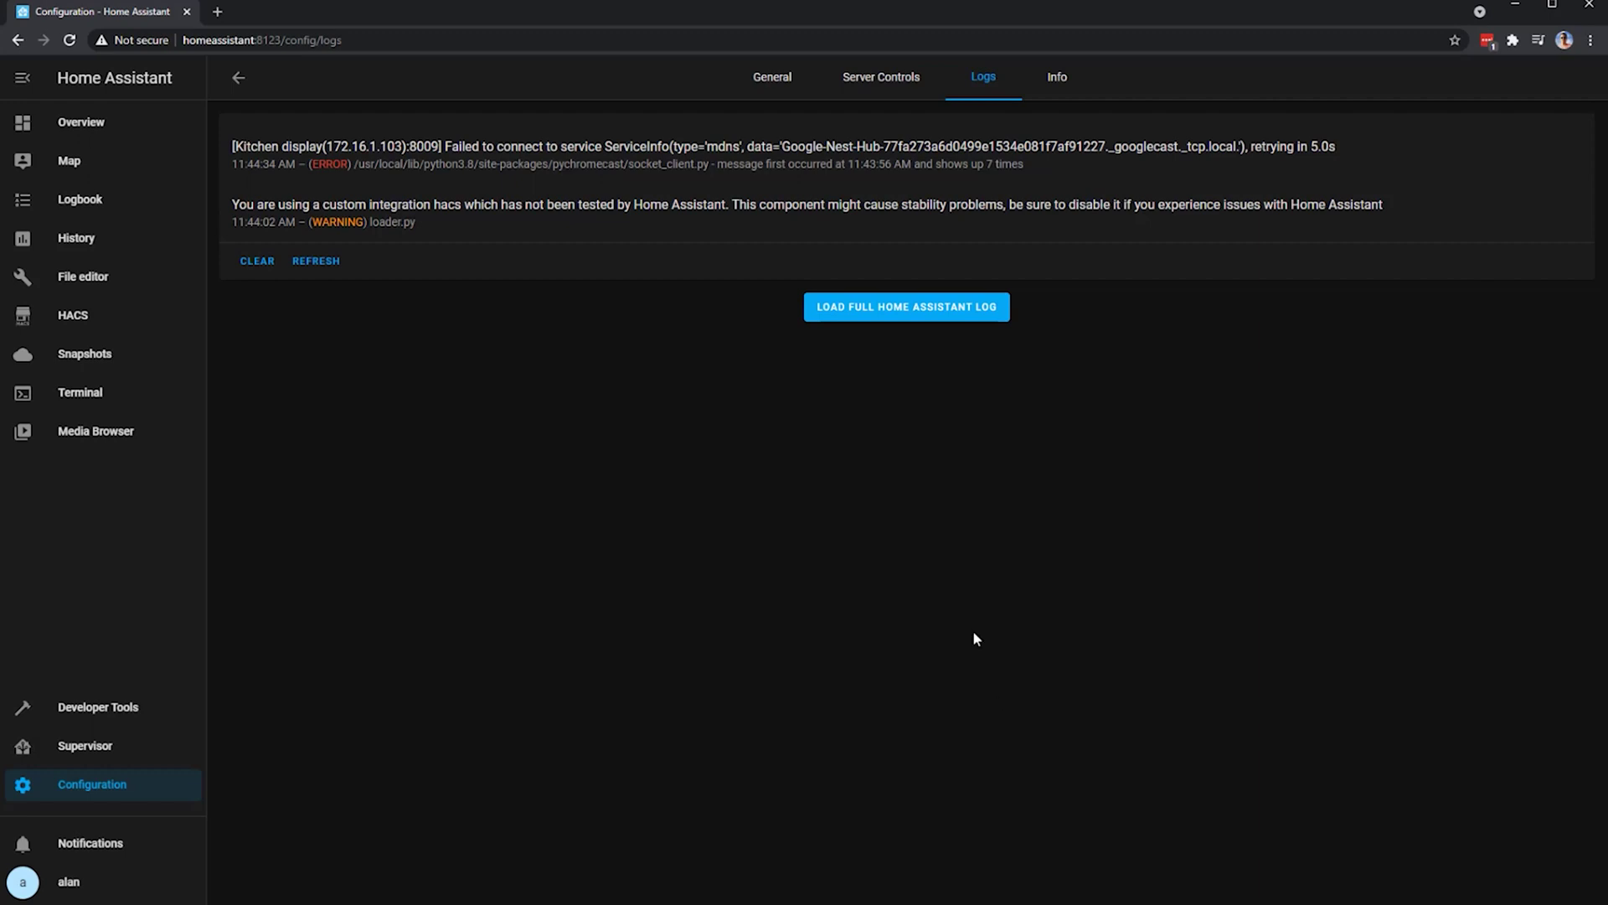
left_click(889, 311)
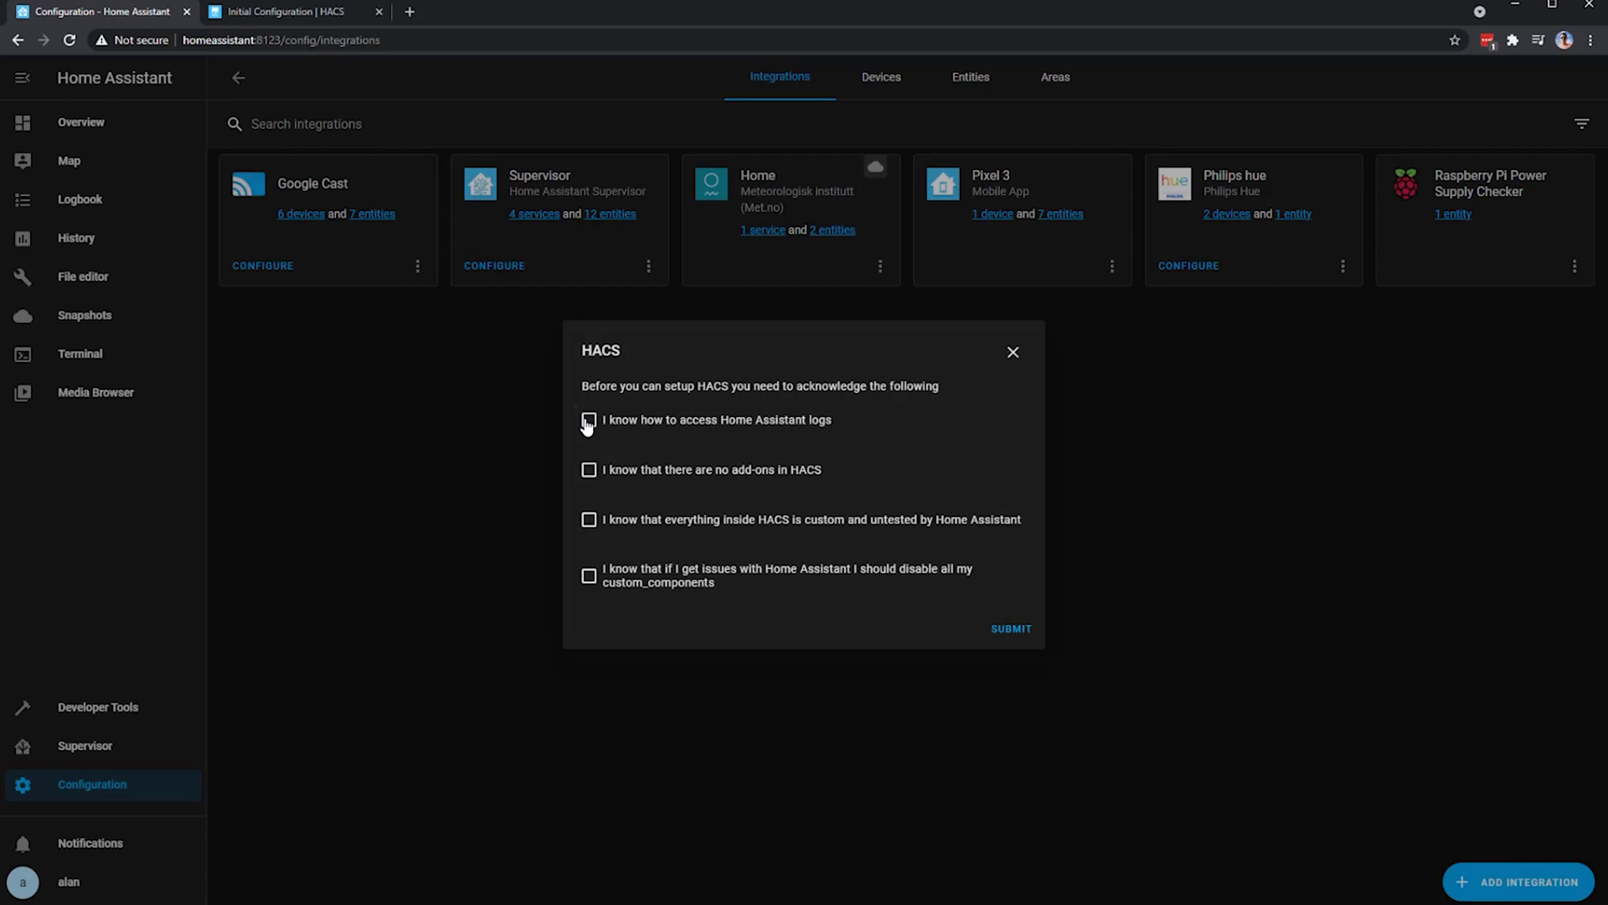
- Tick the HACS acknowledgements: log access, no add-ons, untested custom content, disabling custom components
left_click(588, 423)
left_click(589, 474)
left_click(589, 521)
left_click(589, 582)
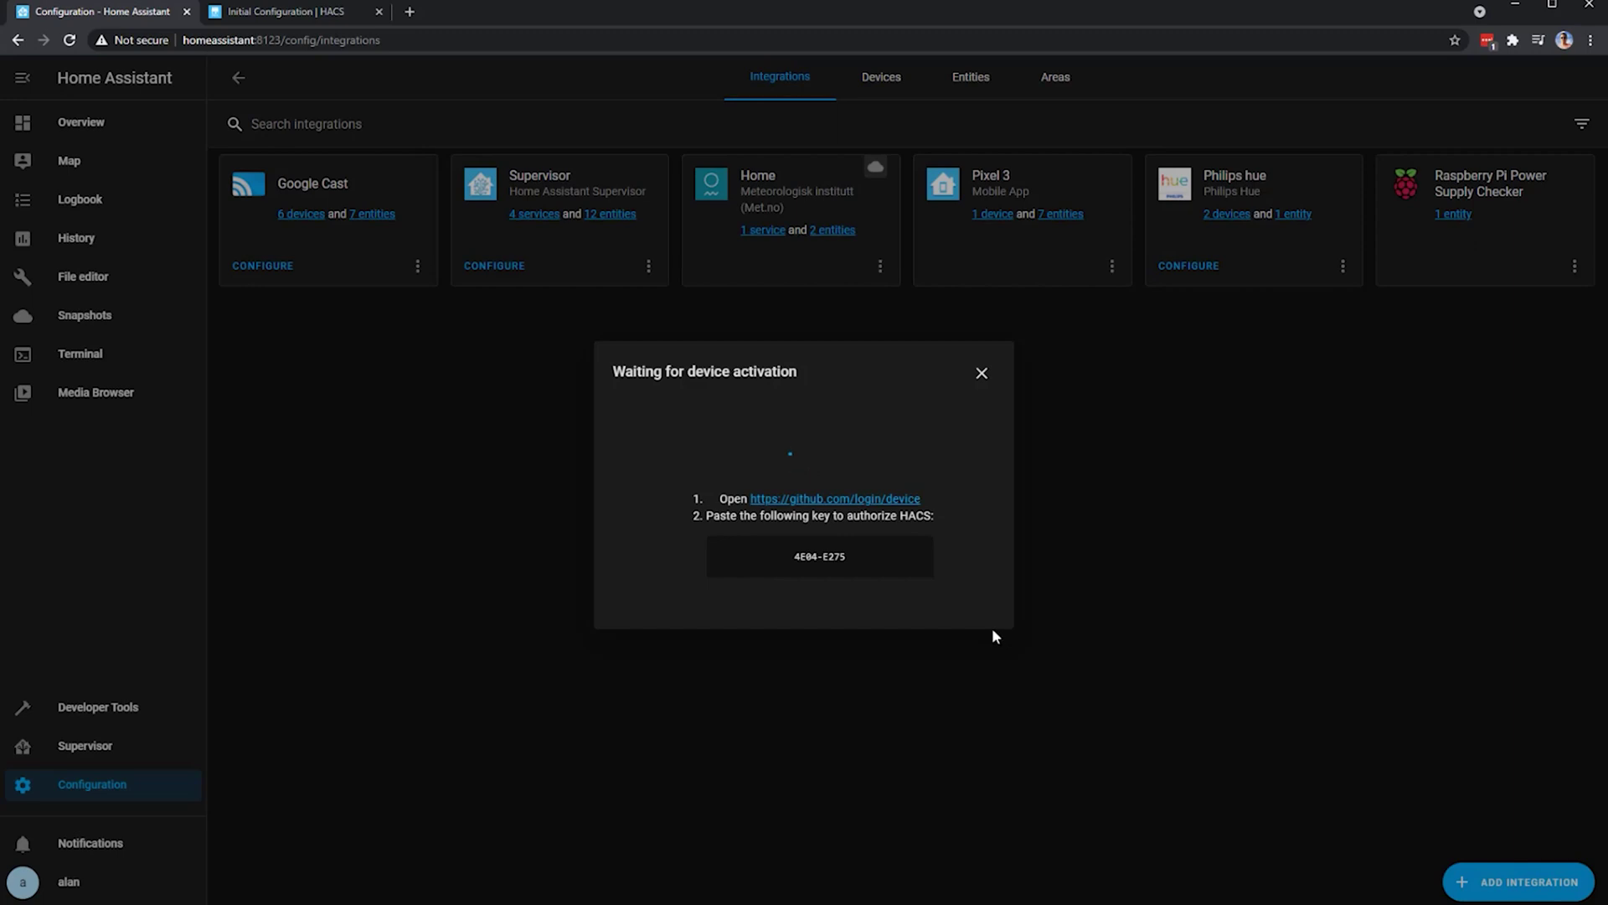
- Sign in to GitHub's device login page, enter the activation code, and authorize HACS
left_click(902, 501)
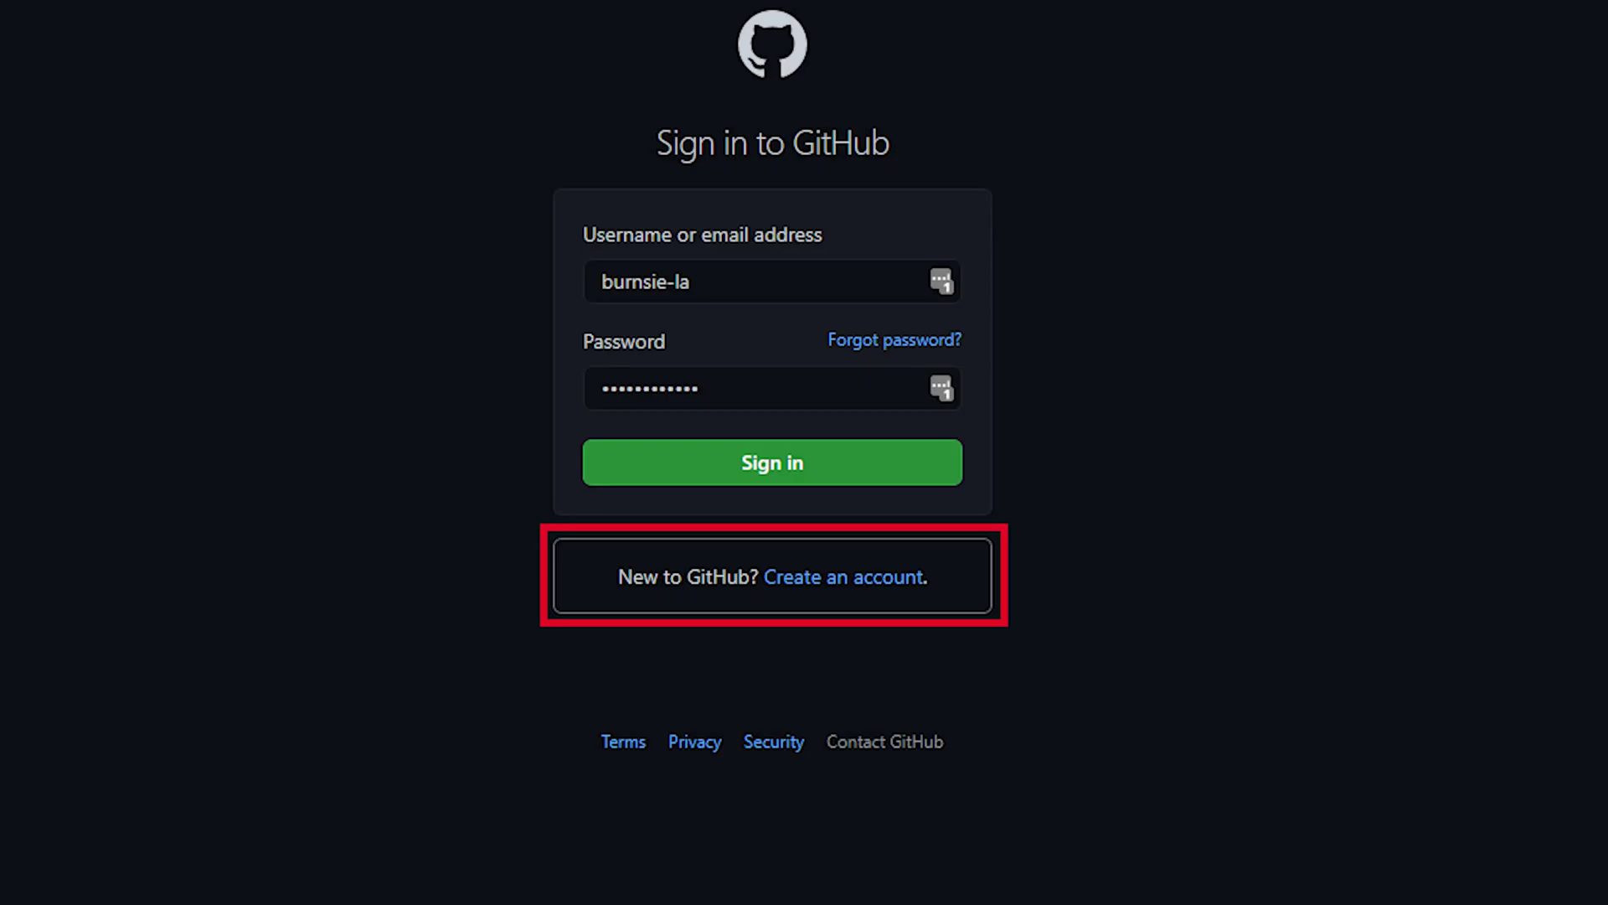
left_click(768, 473)
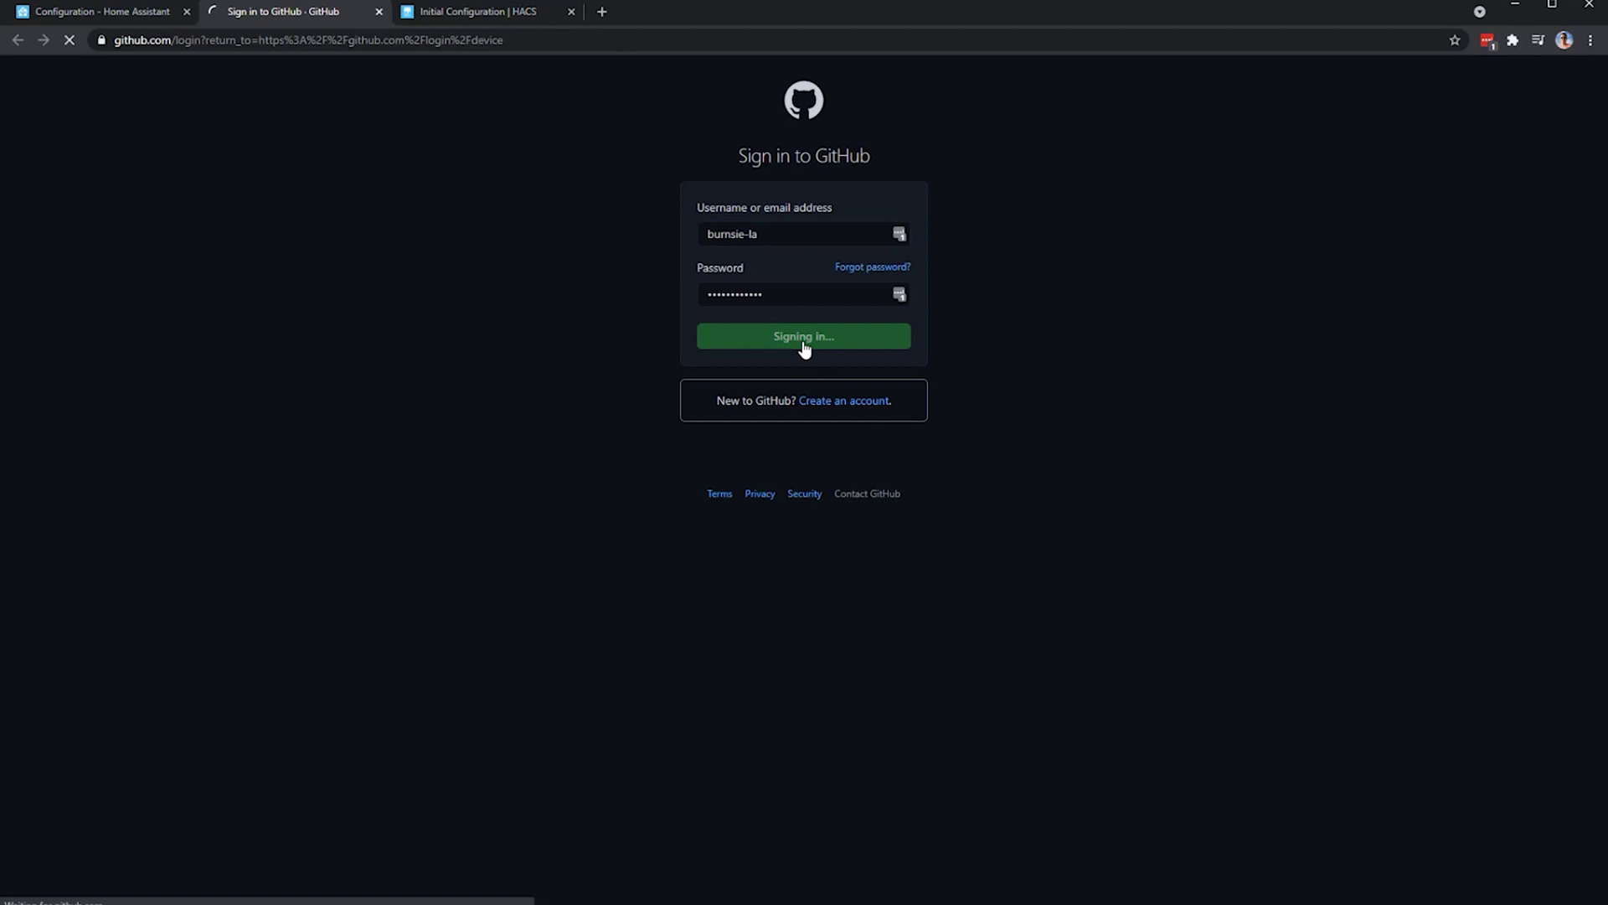
type("4E04E27")
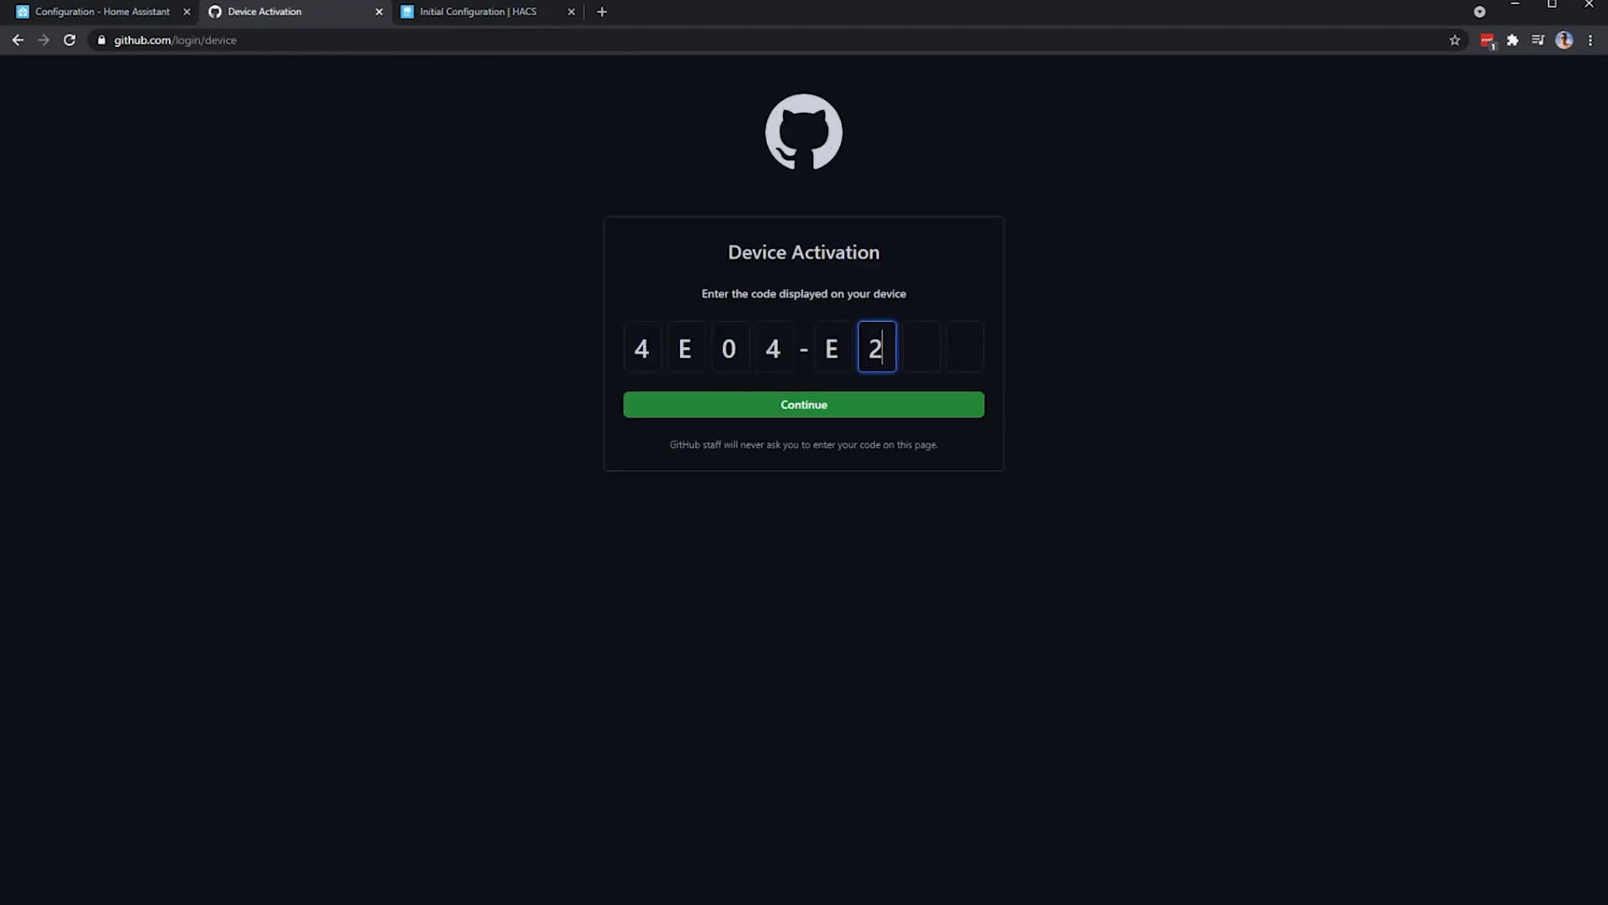
type("5")
left_click(791, 396)
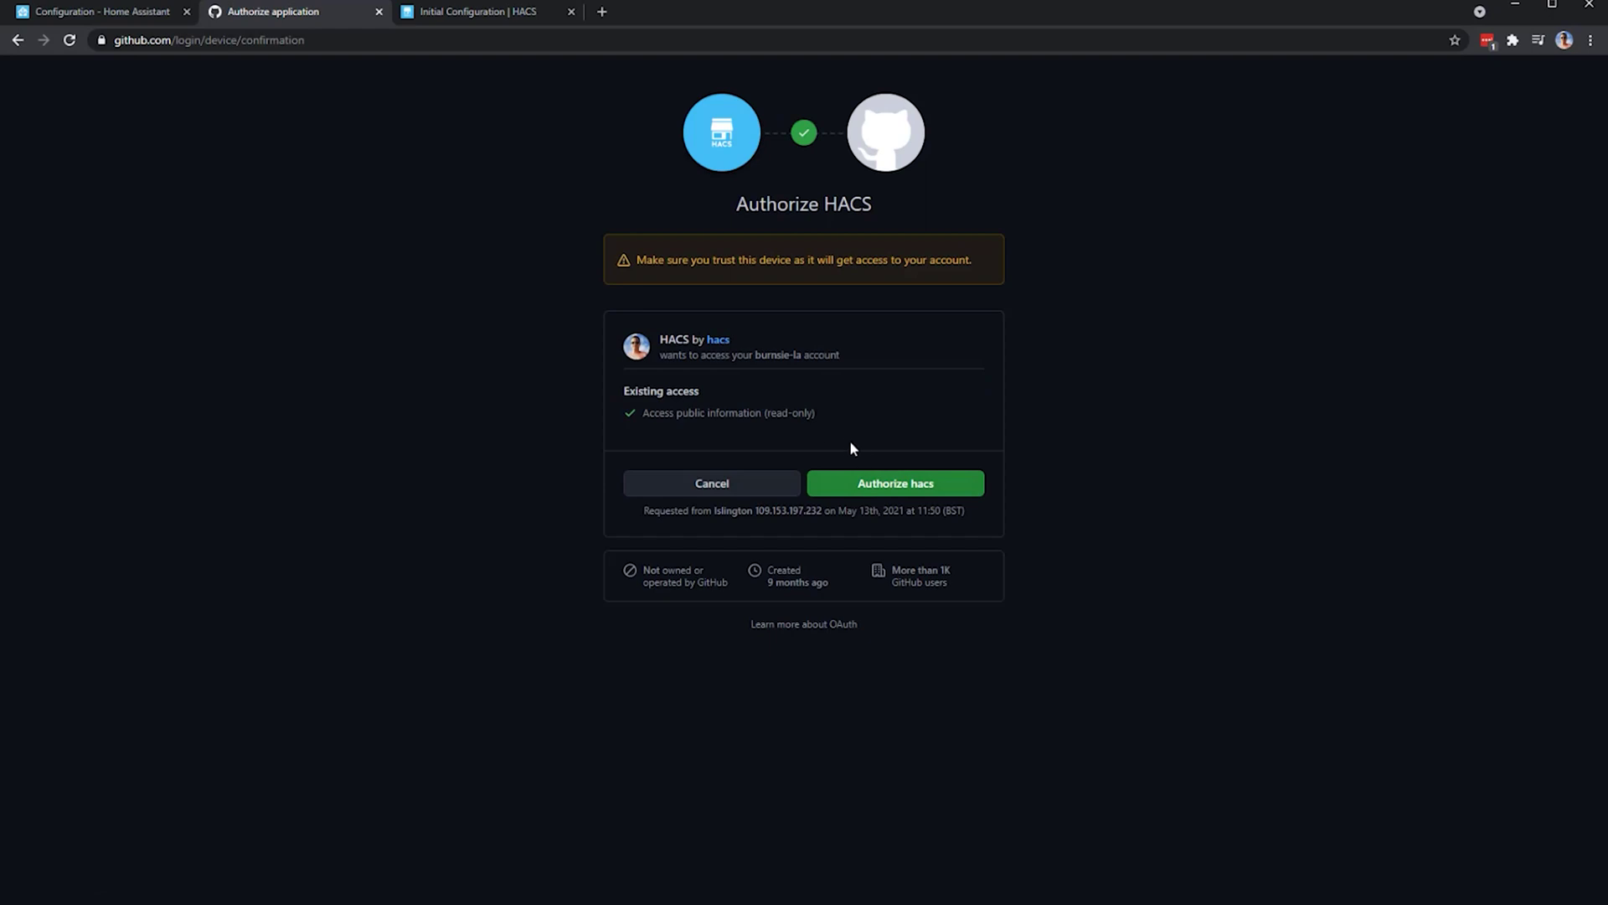
left_click(884, 483)
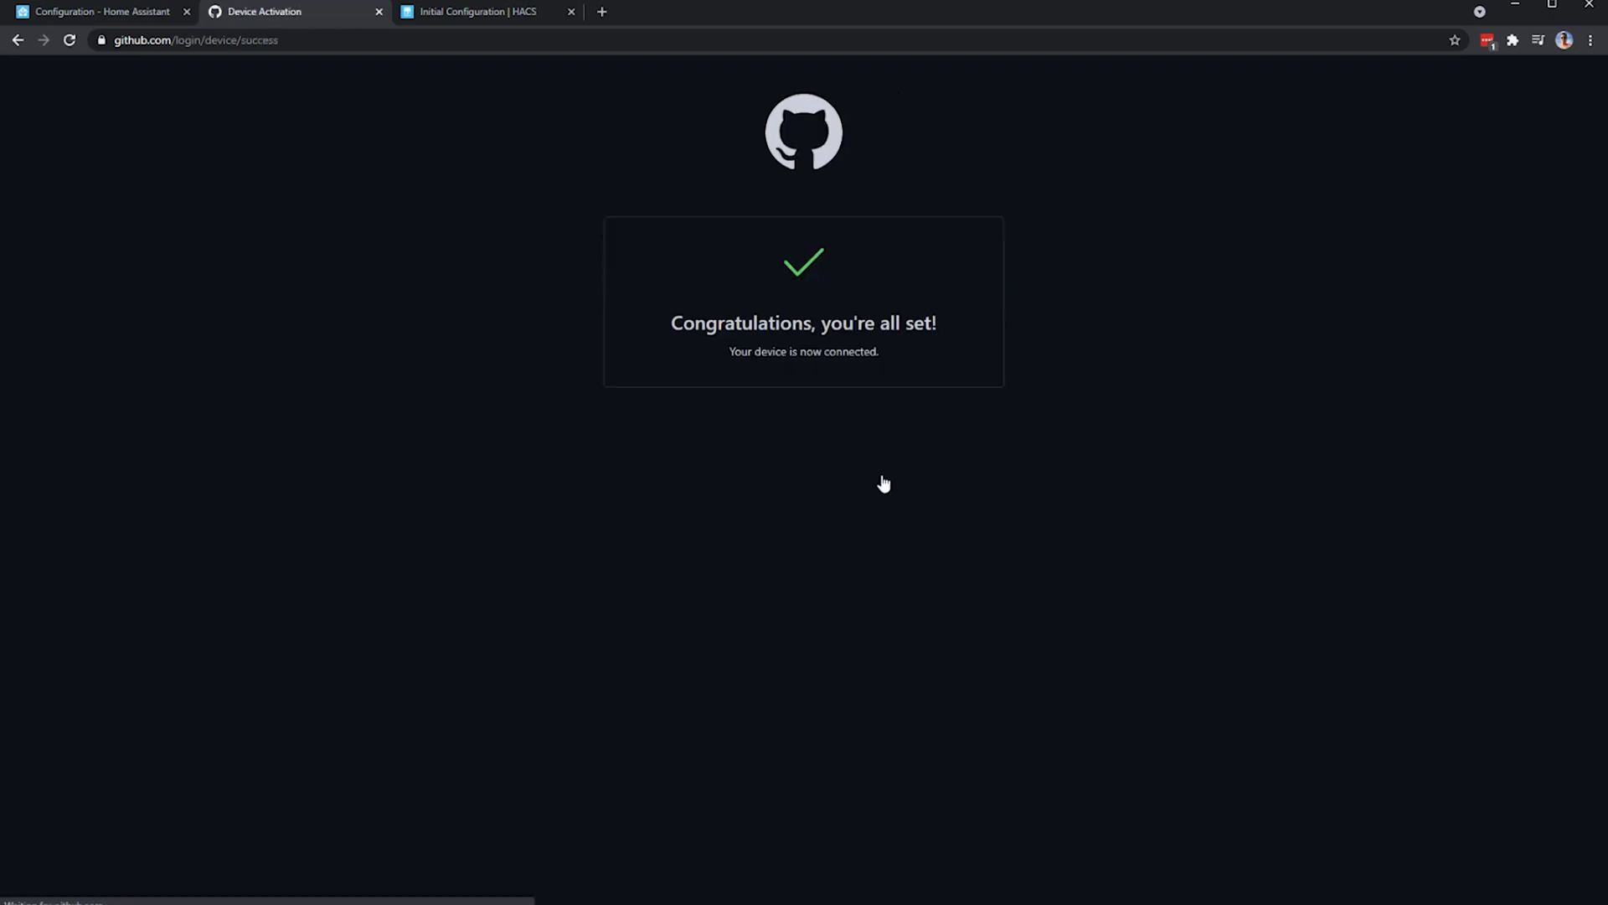
- Back in Home Assistant, finish the HACS setup so the integration is added
left_click(107, 11)
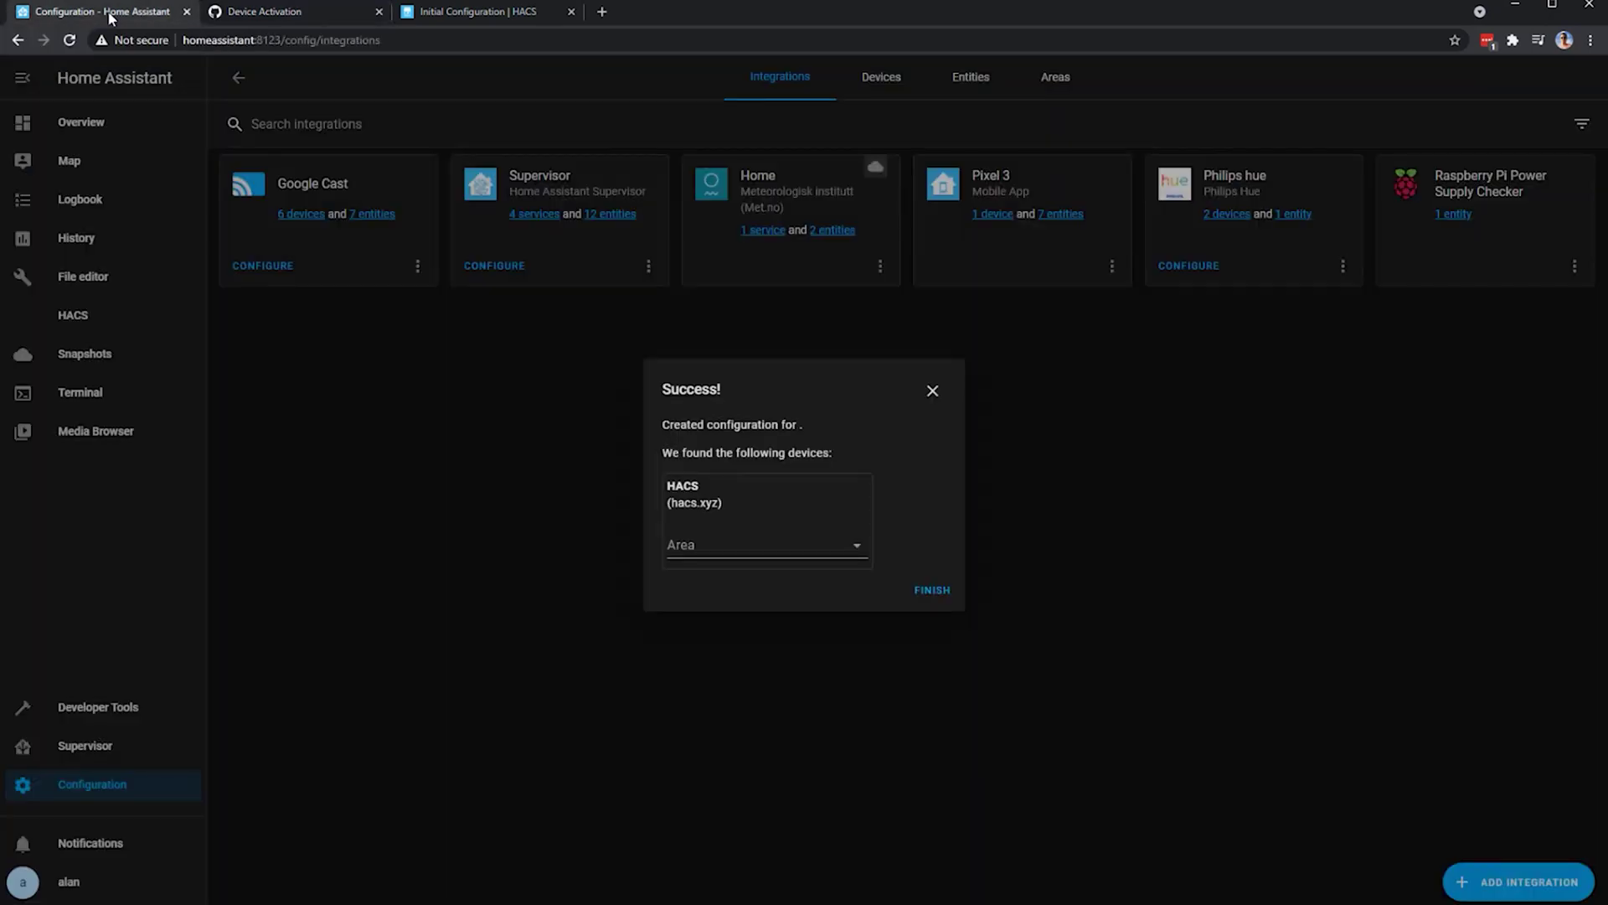
left_click(932, 589)
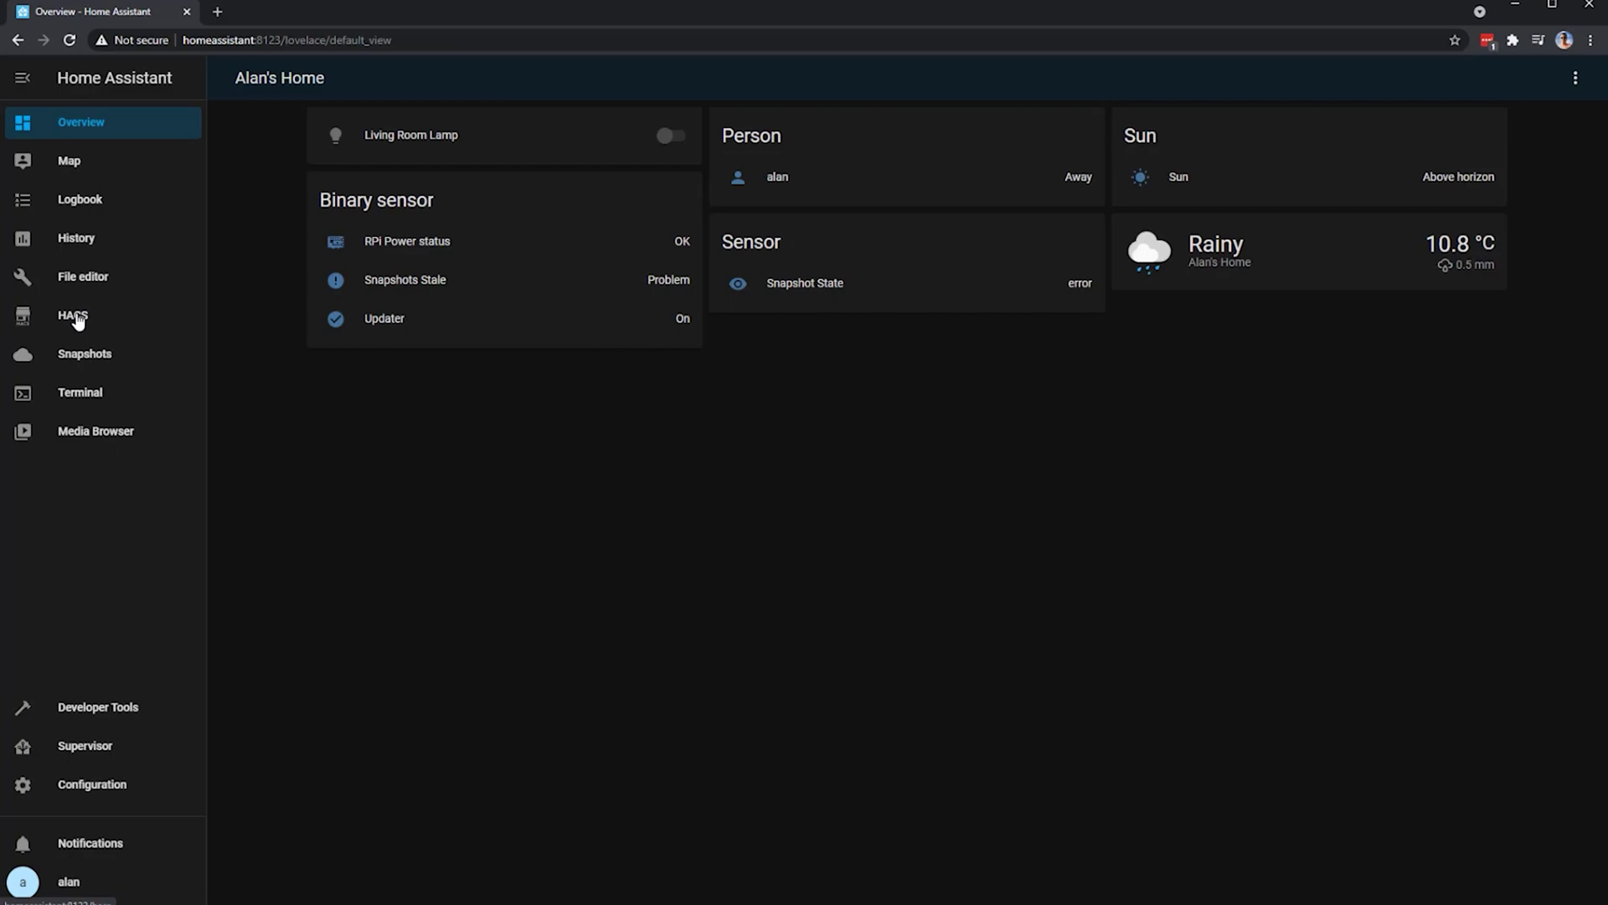
- Open HACS from the sidebar and go to its Integrations section
left_click(76, 316)
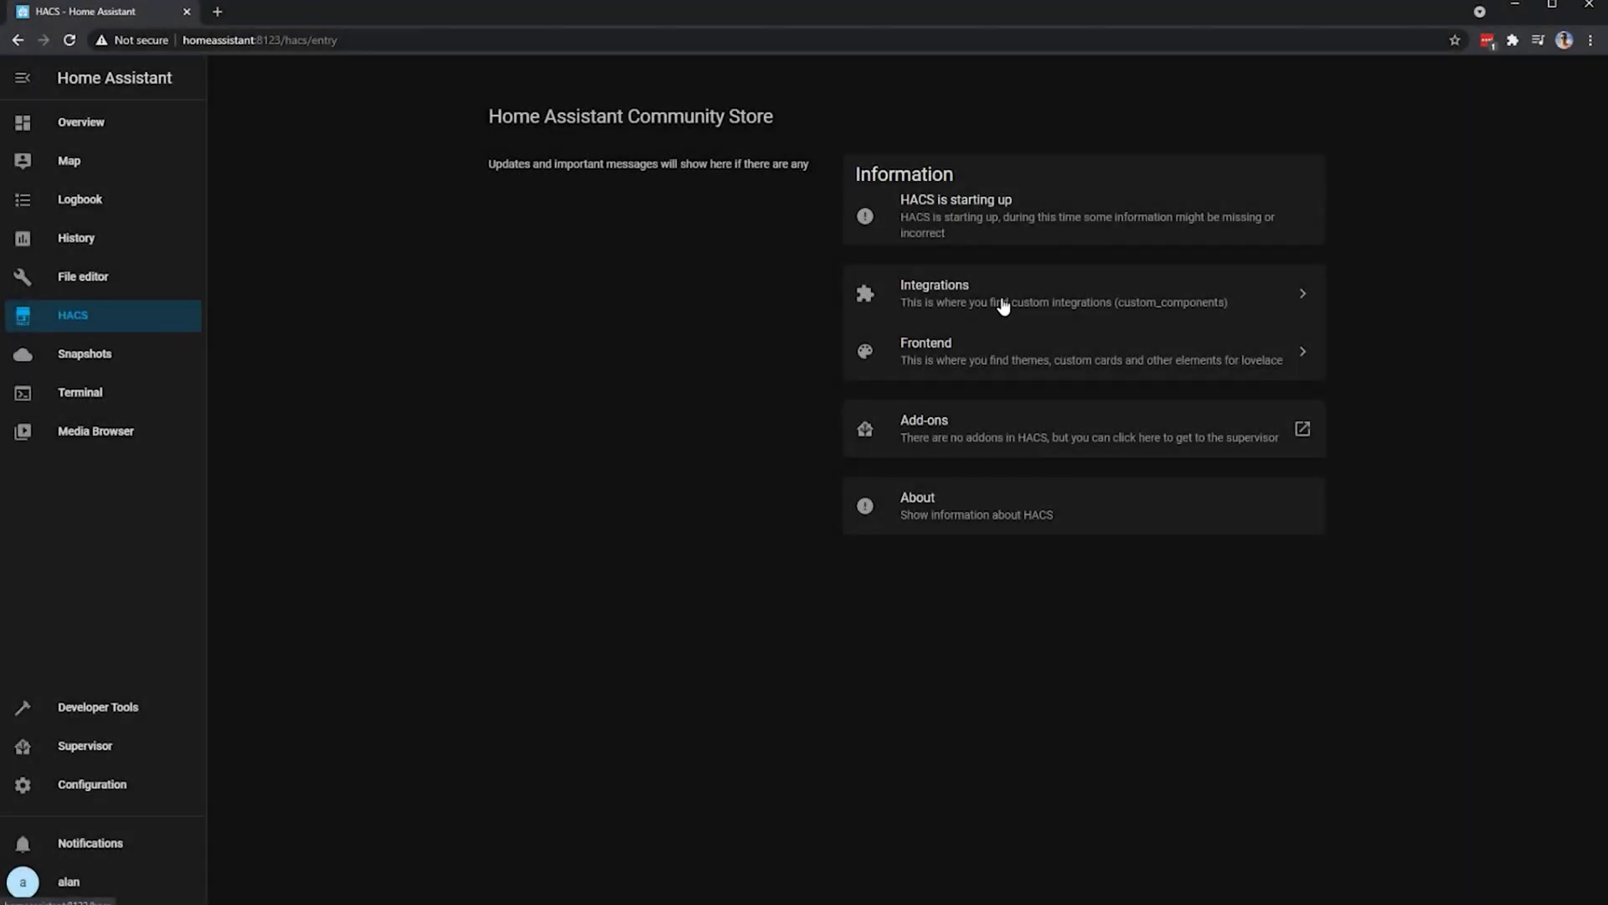
left_click(1004, 307)
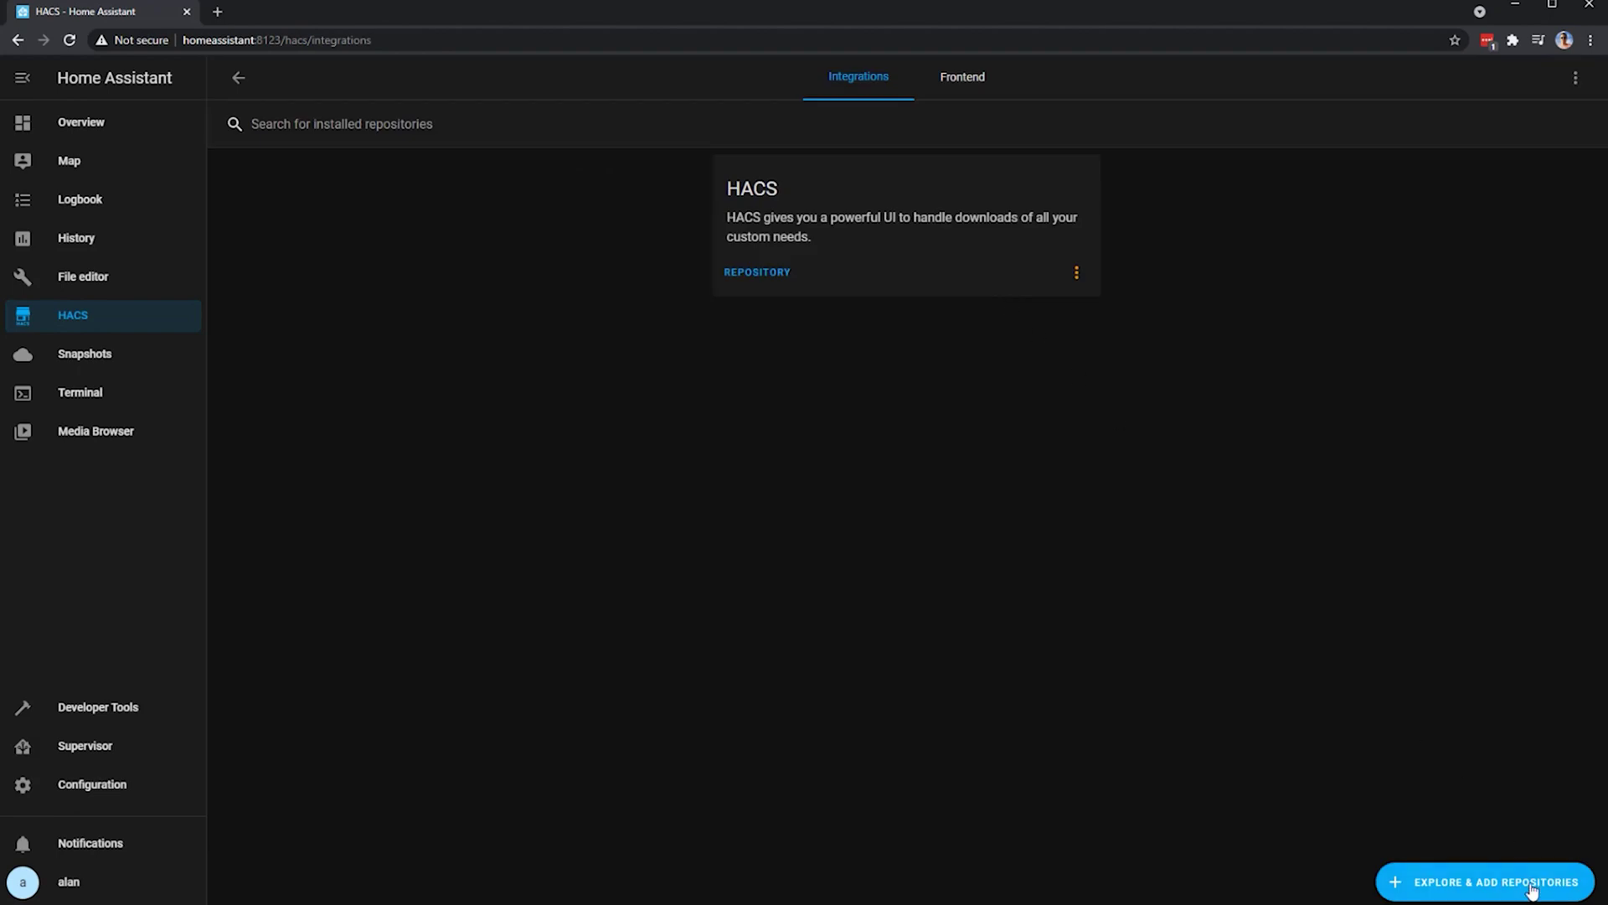
left_click(1532, 890)
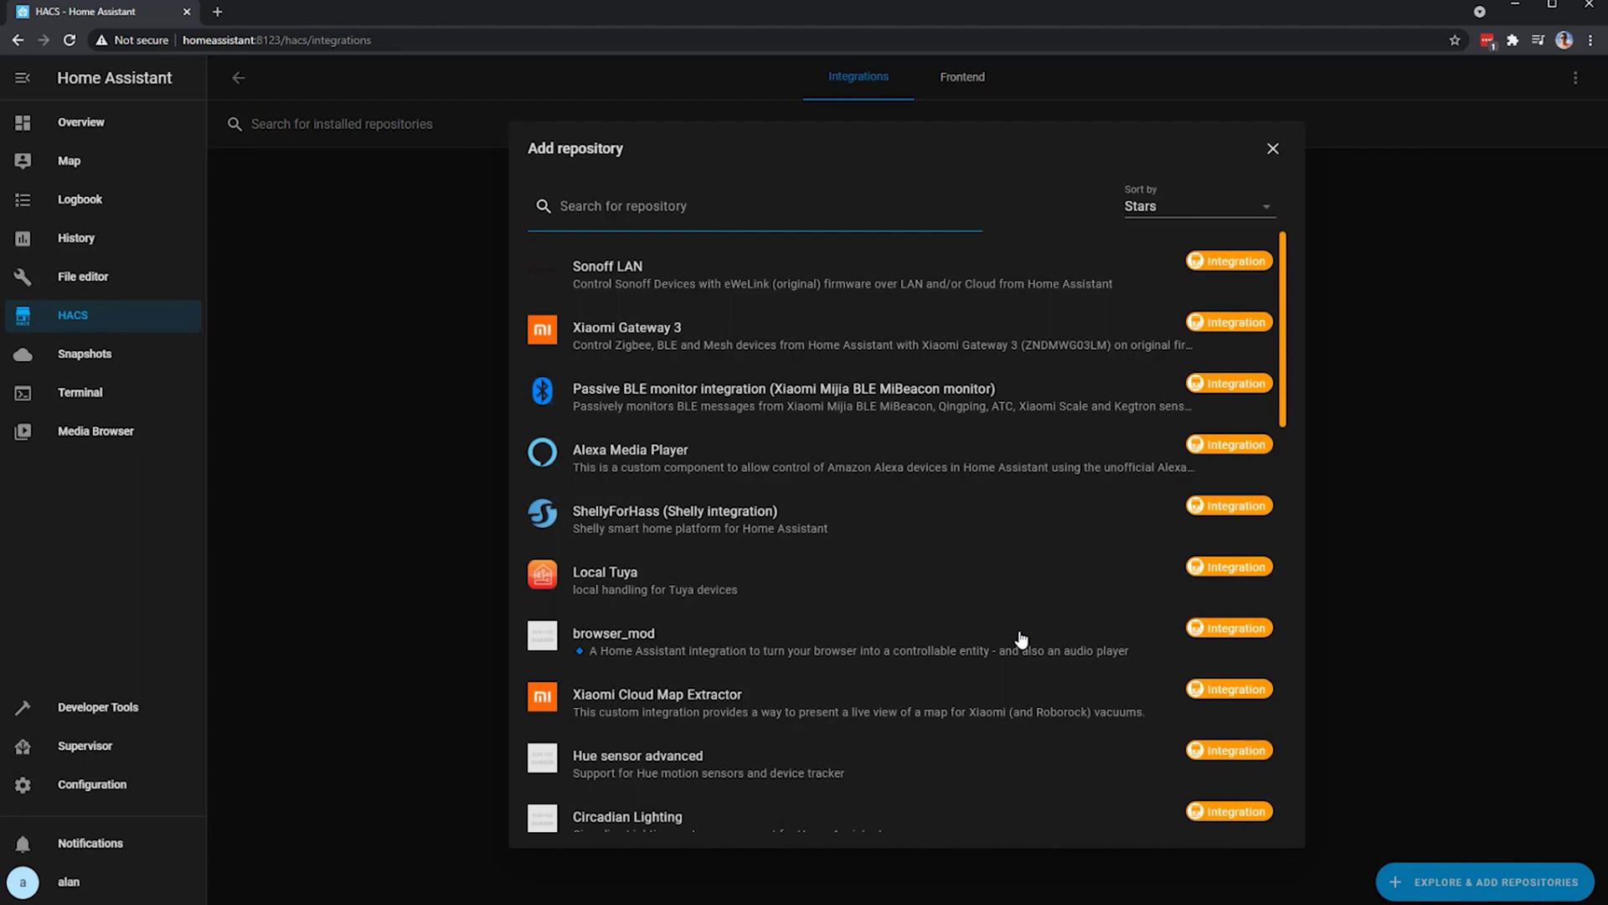
scroll(1021, 639, "down", 6)
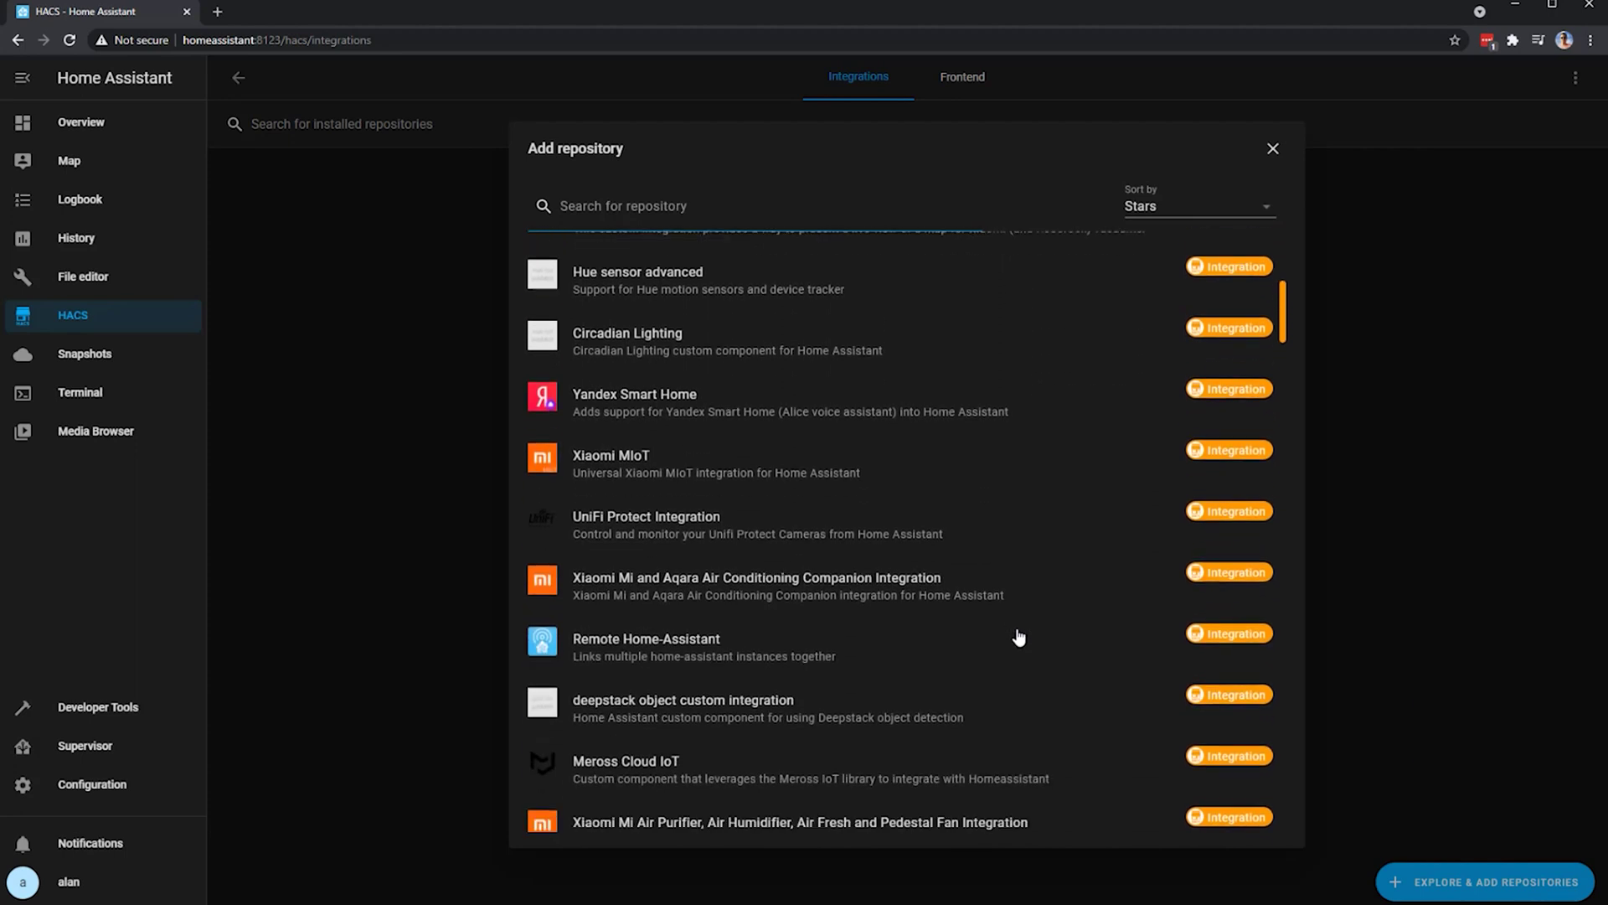
scroll(1019, 638, "down", 8)
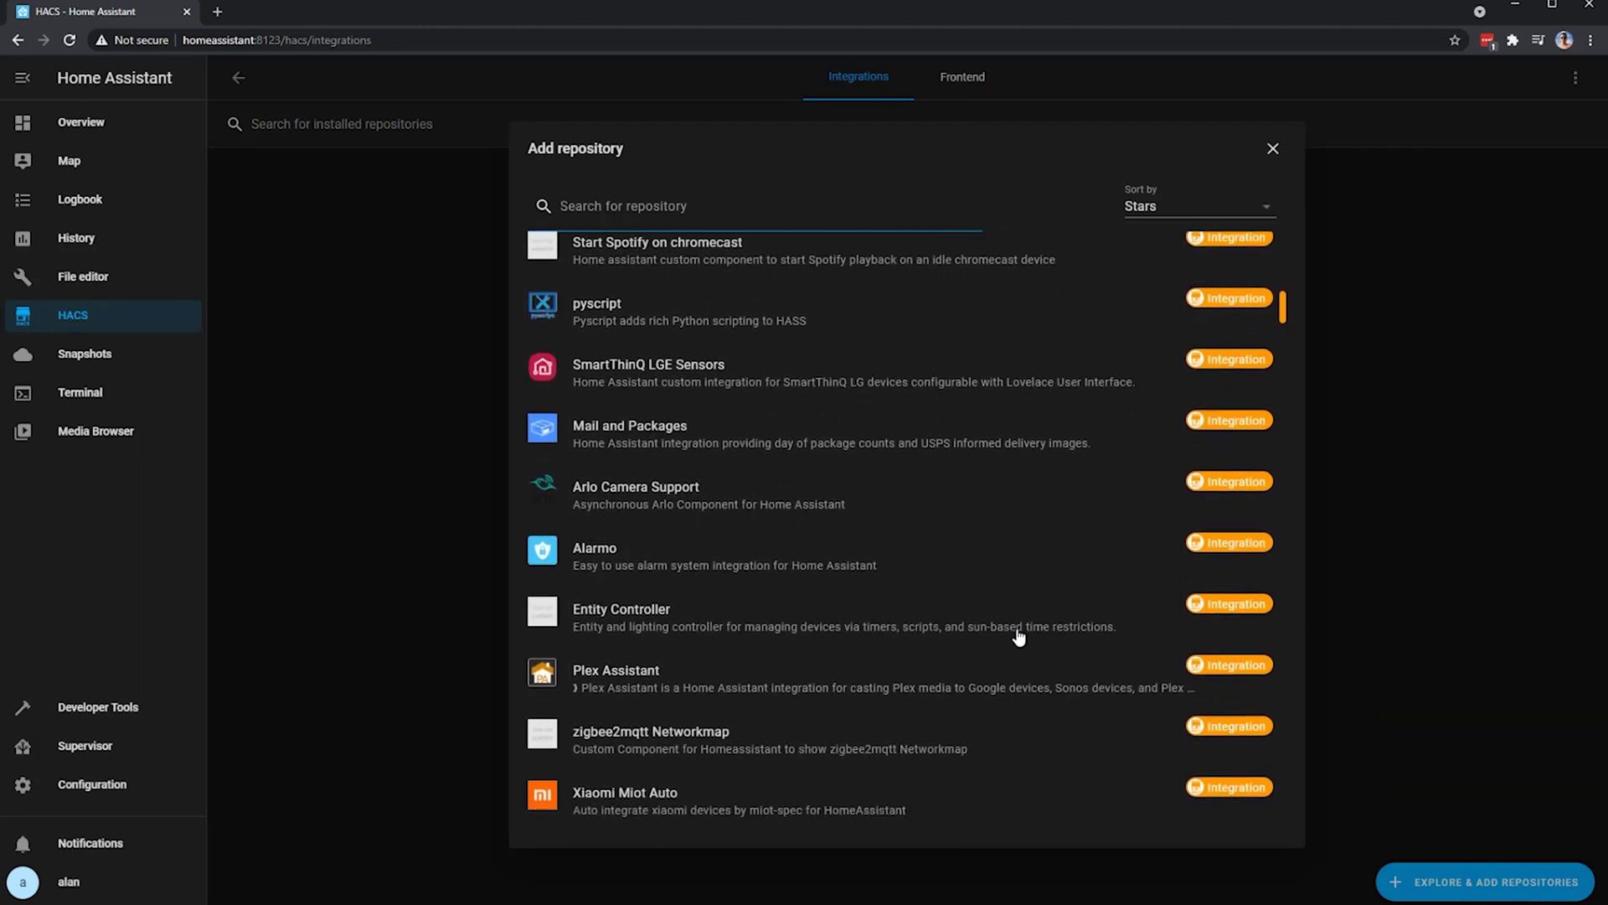
scroll(1019, 638, "down", 5)
scroll(1020, 638, "down", 8)
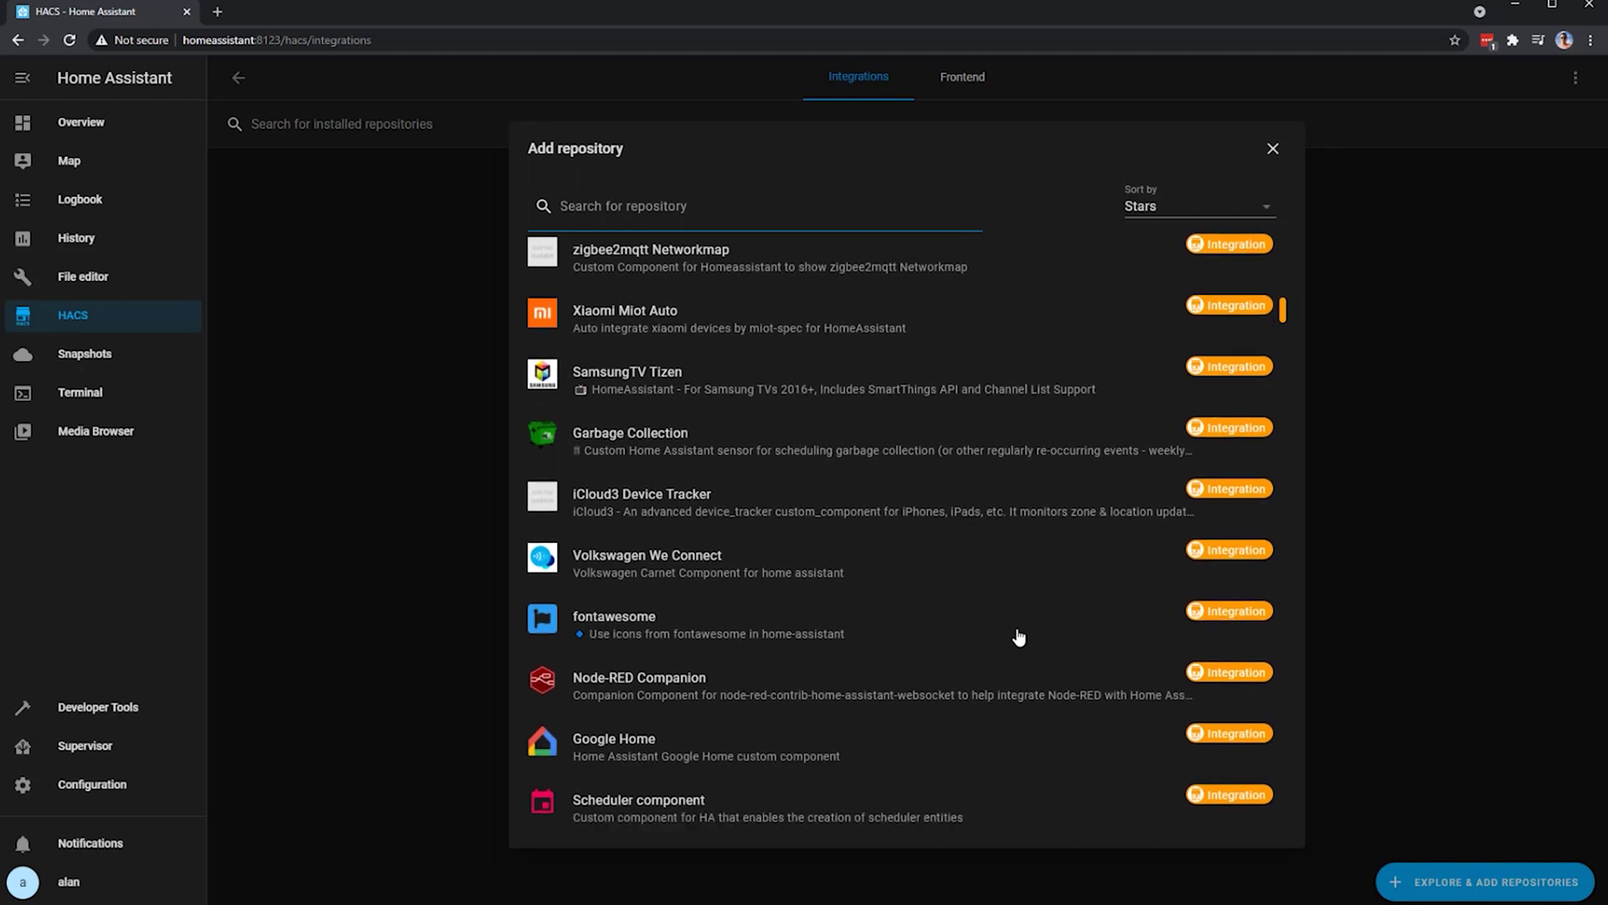
scroll(1019, 638, "down", 8)
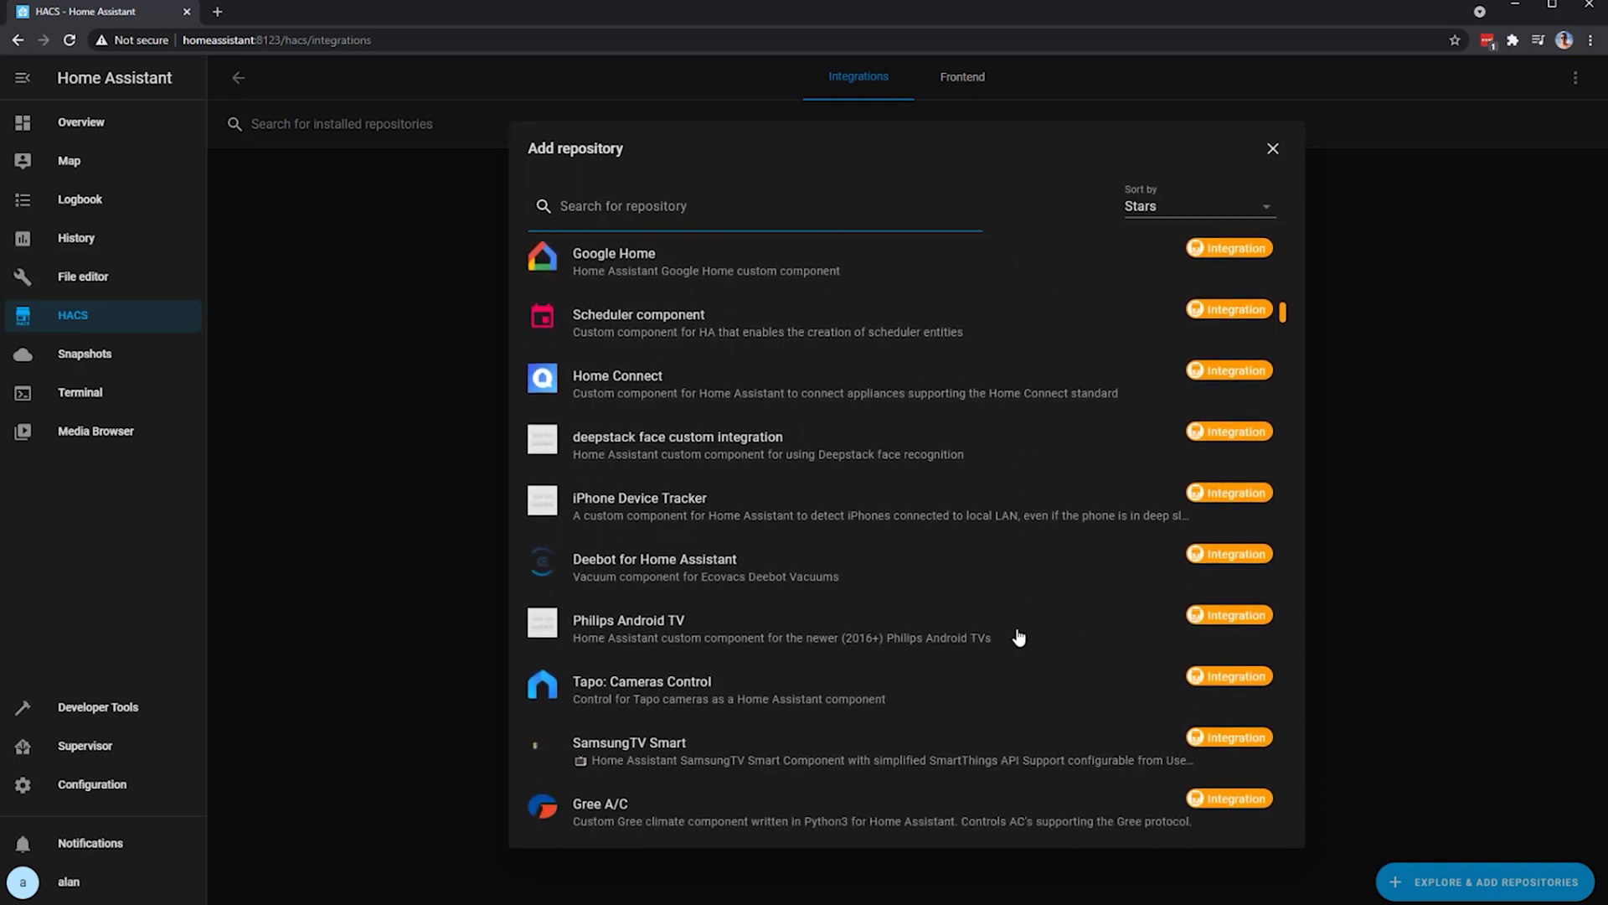
scroll(1018, 638, "down", 5)
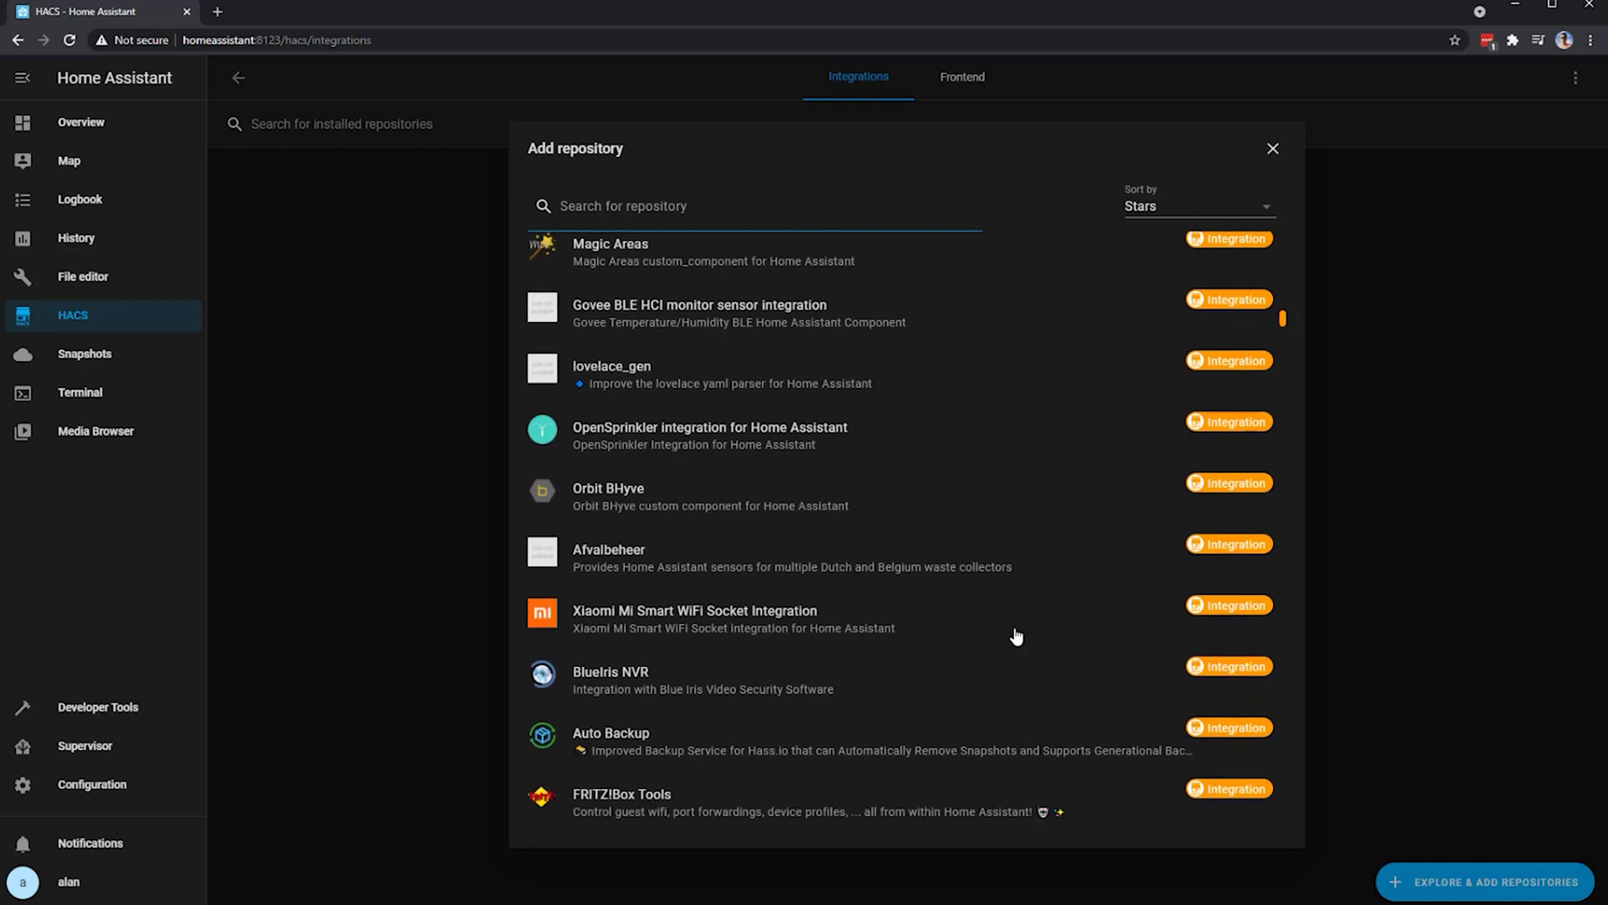
- Open the Orbit BHyve repository, read through its README, and start its HACS install
left_click(791, 507)
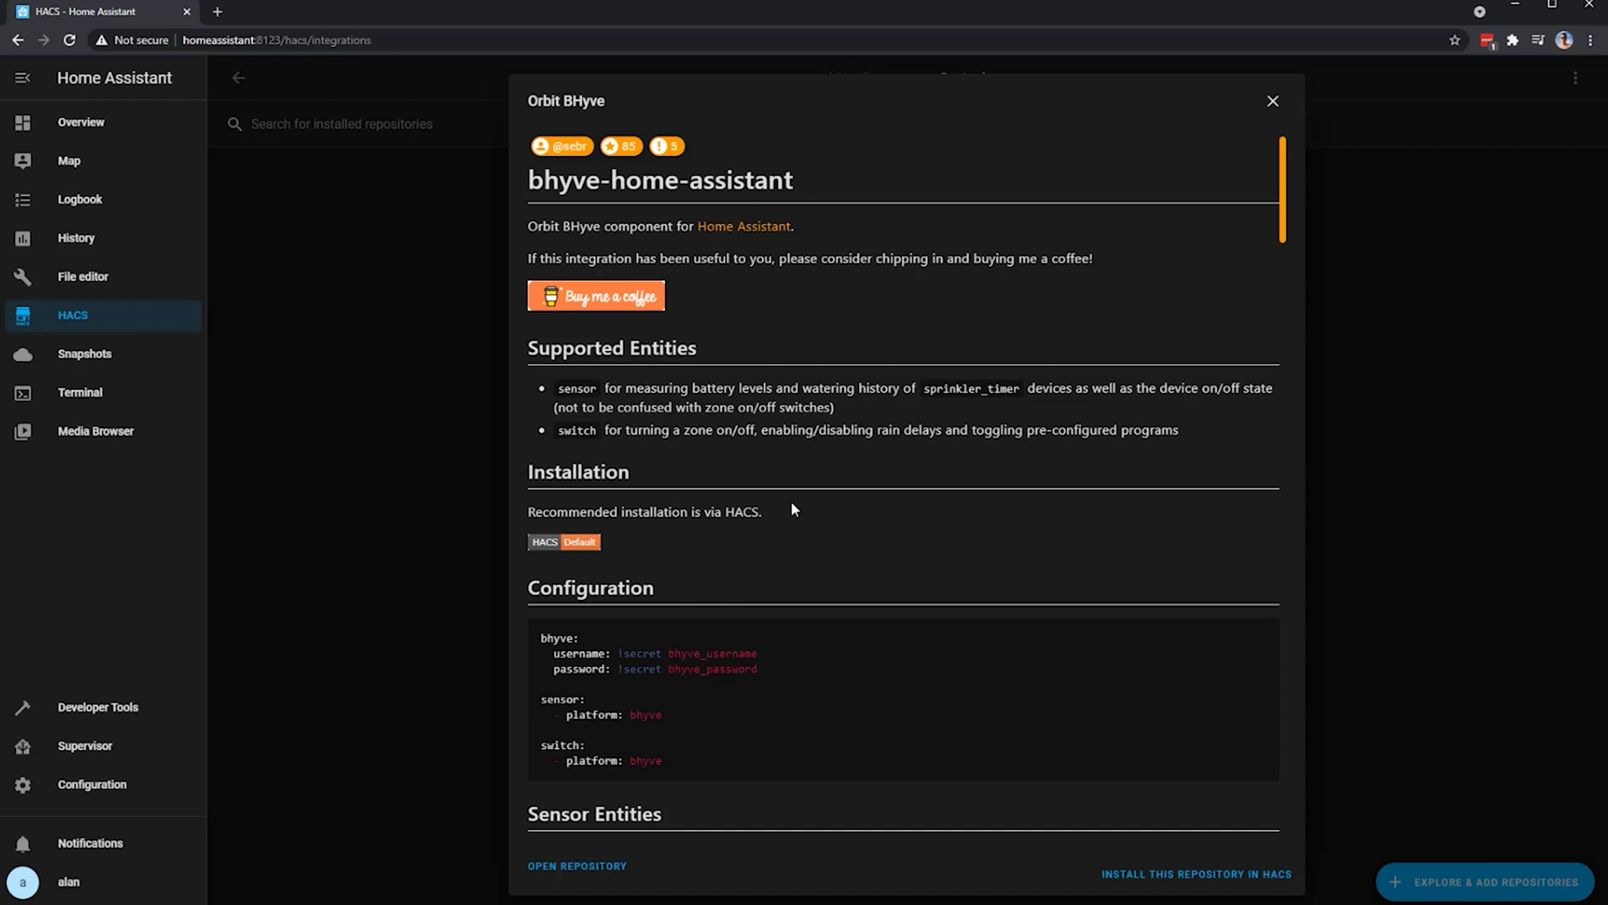
scroll(826, 533, "down", 3)
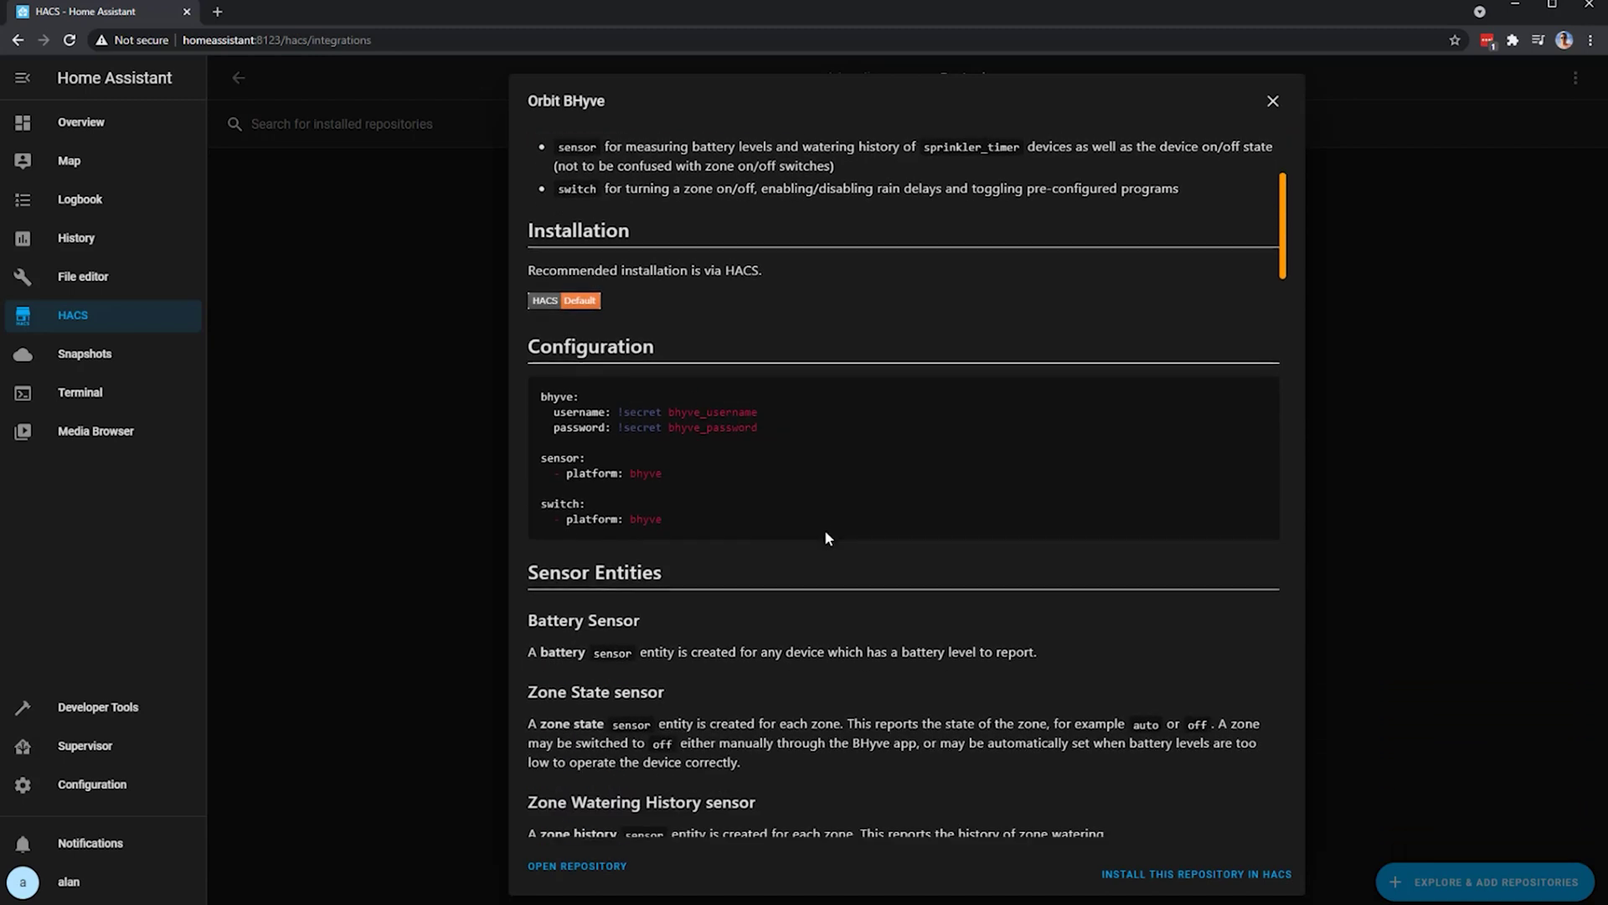
scroll(826, 539, "down", 1)
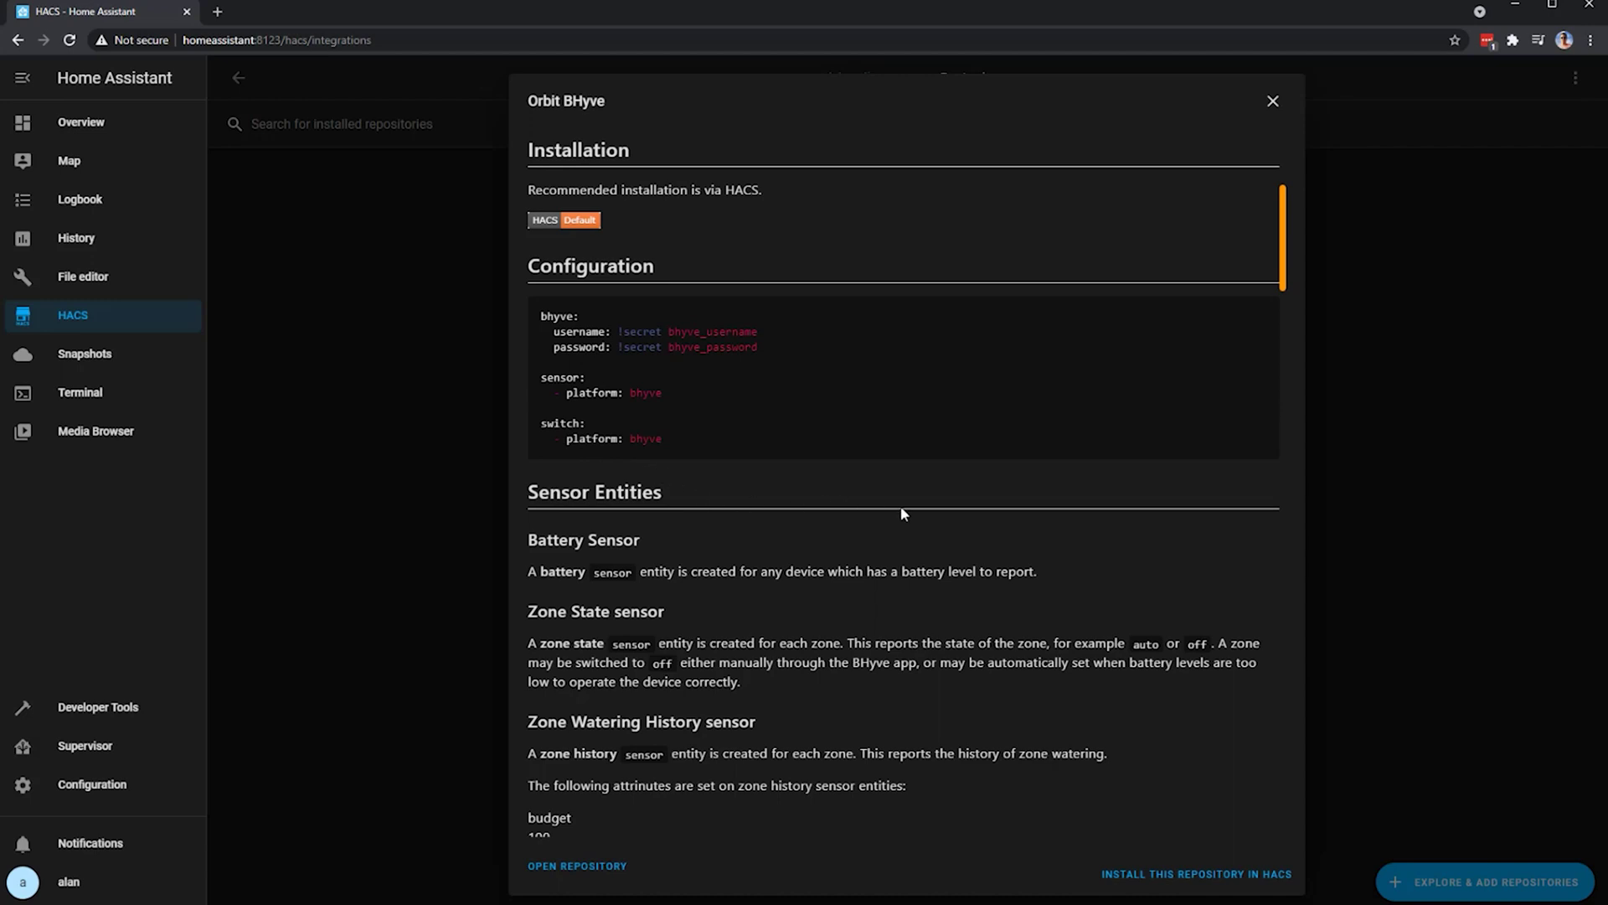
scroll(1200, 582, "down", 3)
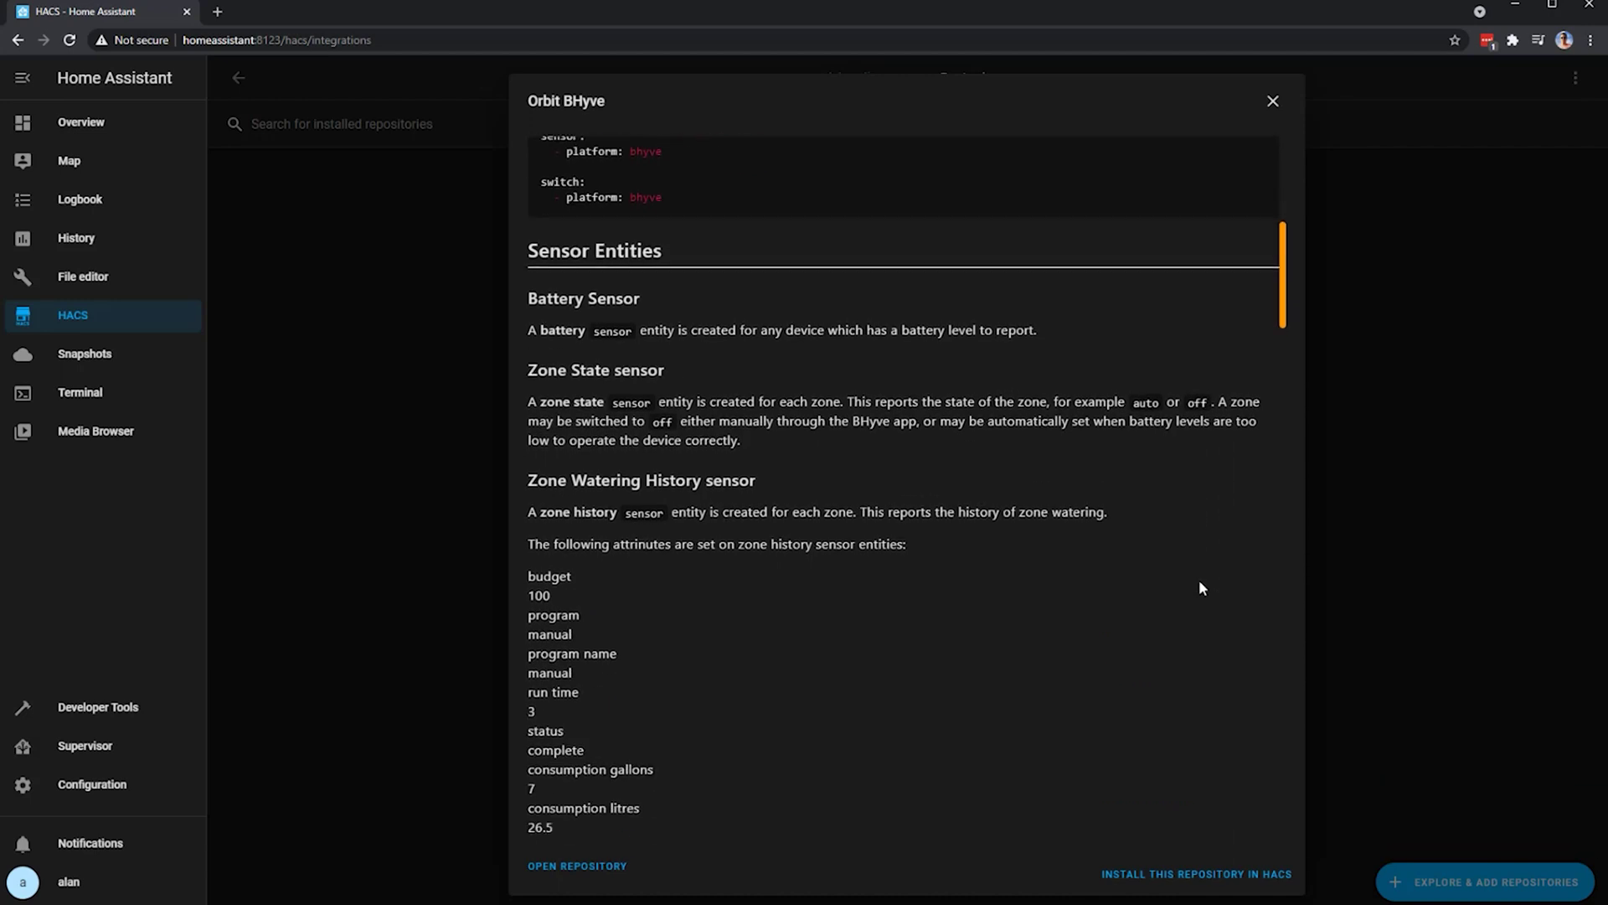
scroll(1201, 586, "down", 4)
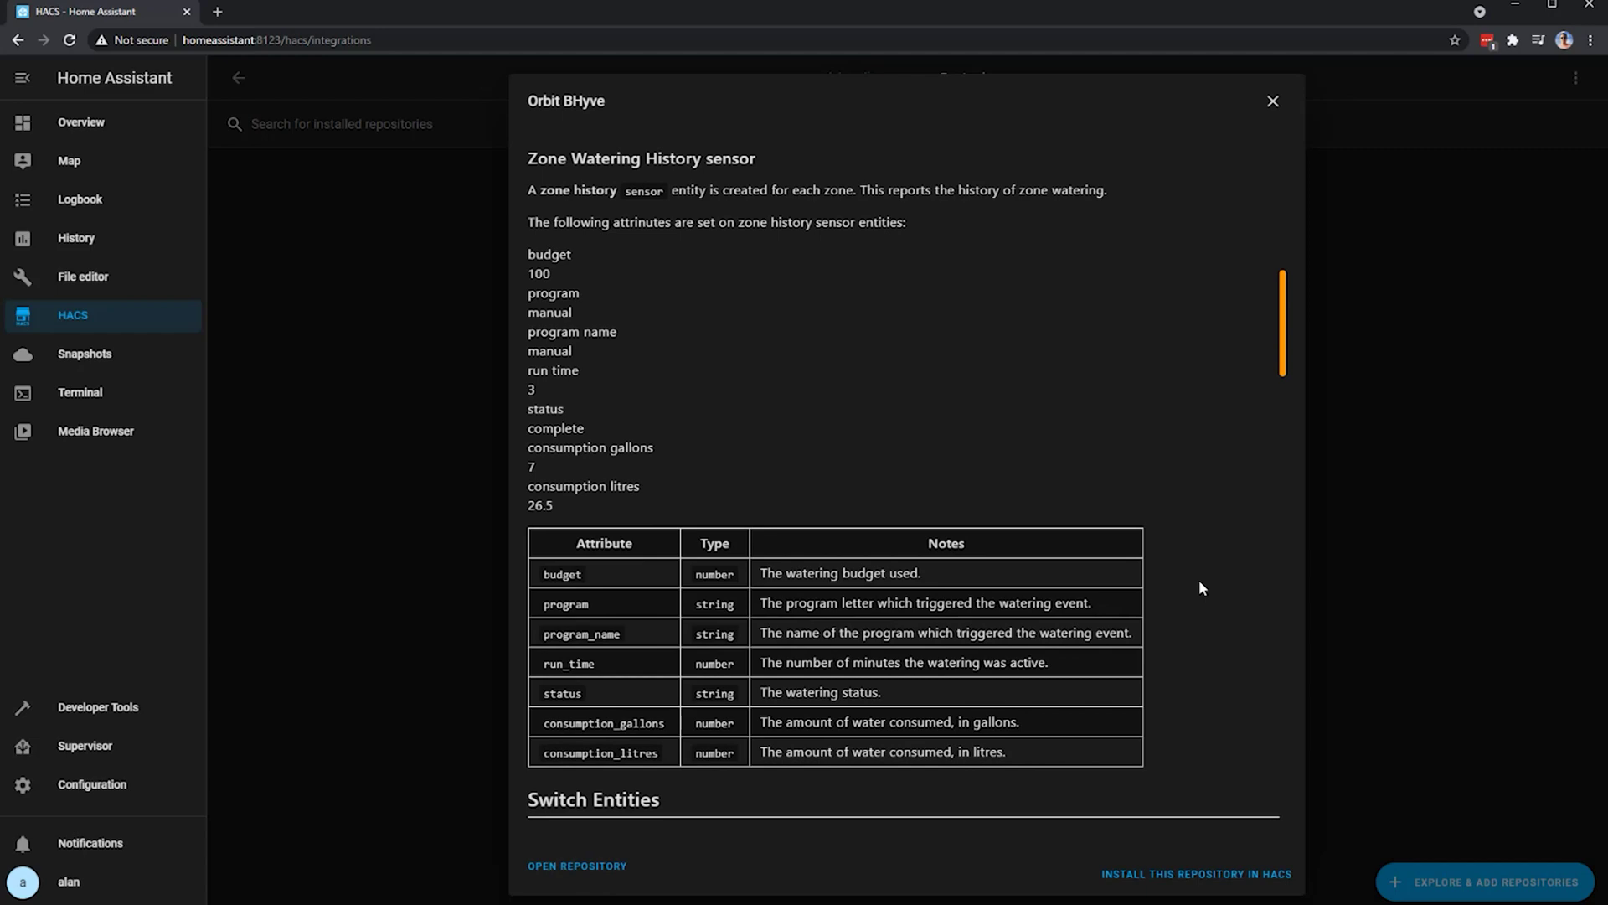
scroll(1202, 588, "down", 1)
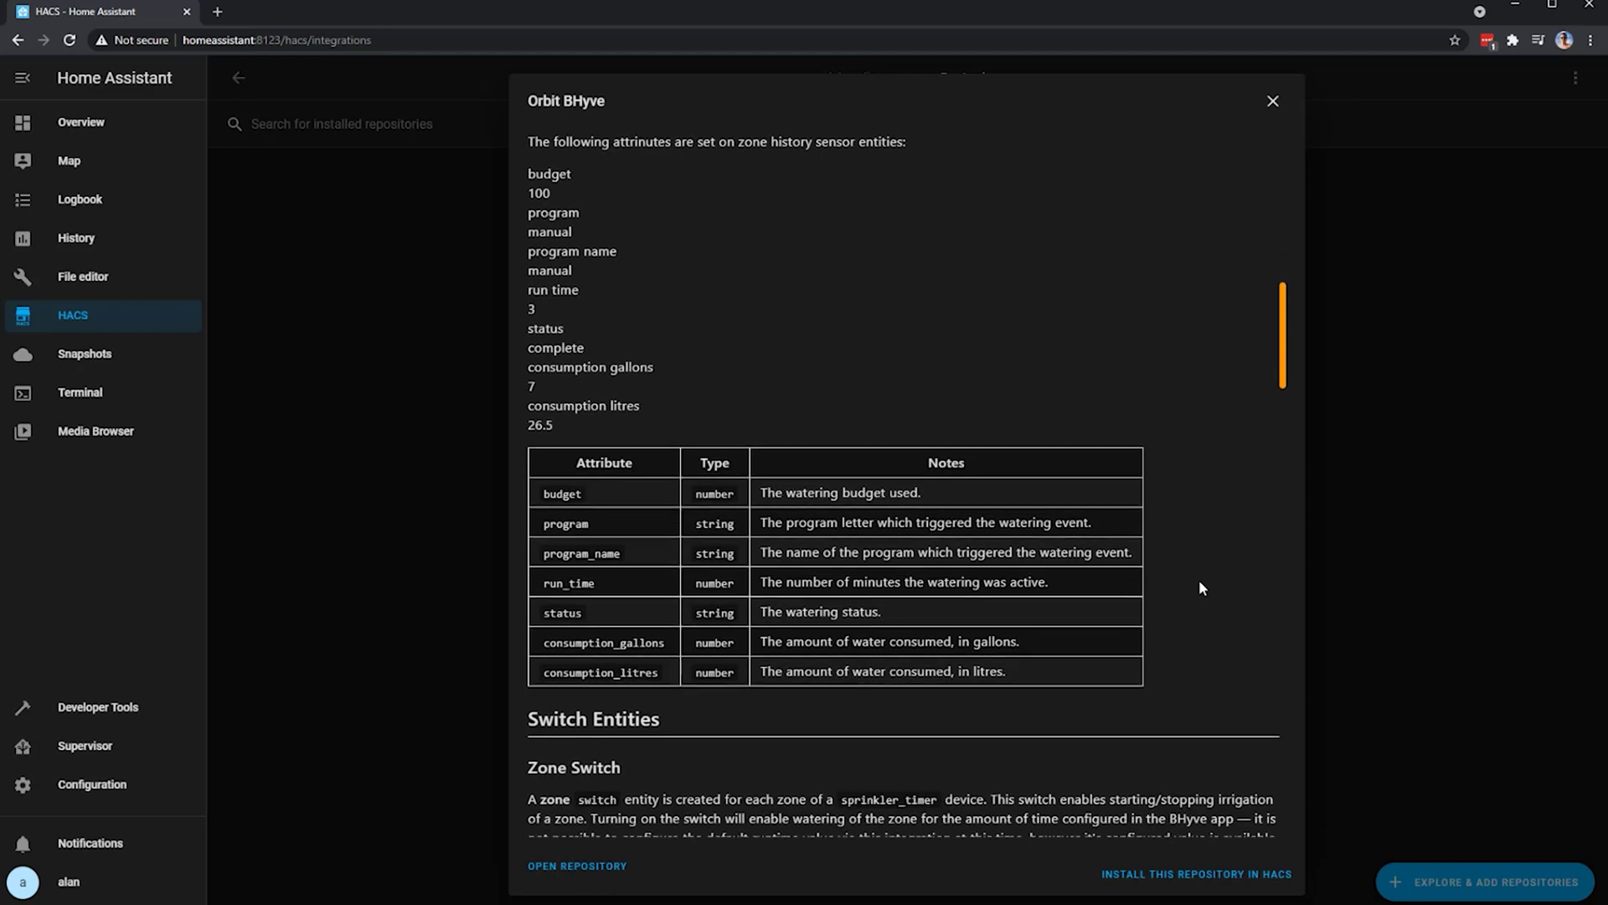
scroll(1198, 579, "down", 5)
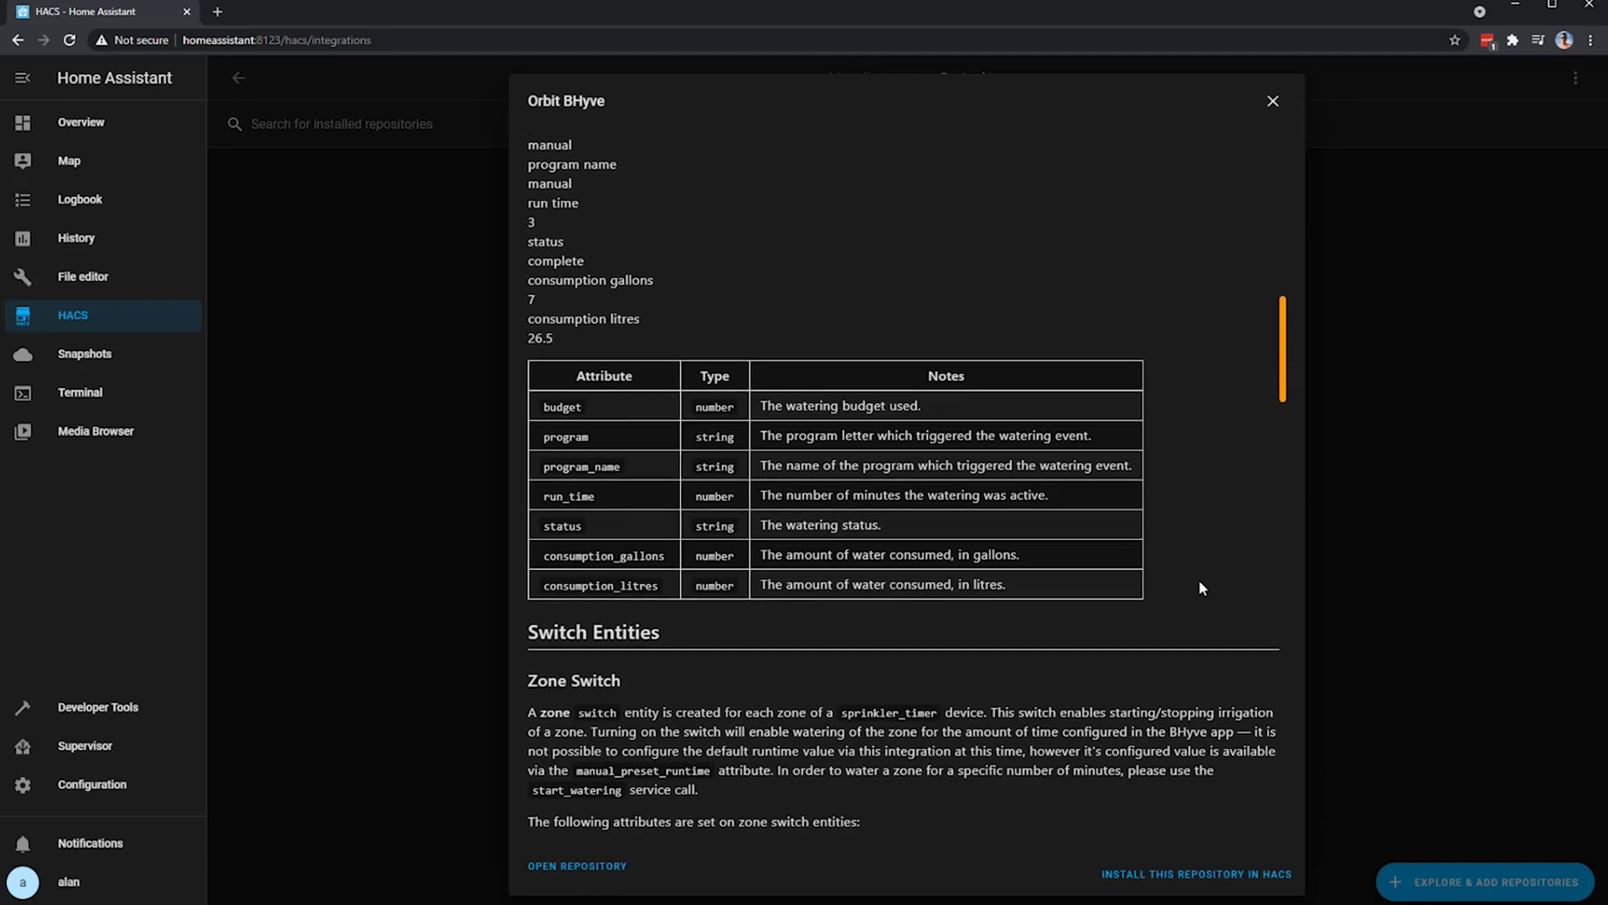
scroll(1195, 576, "down", 2)
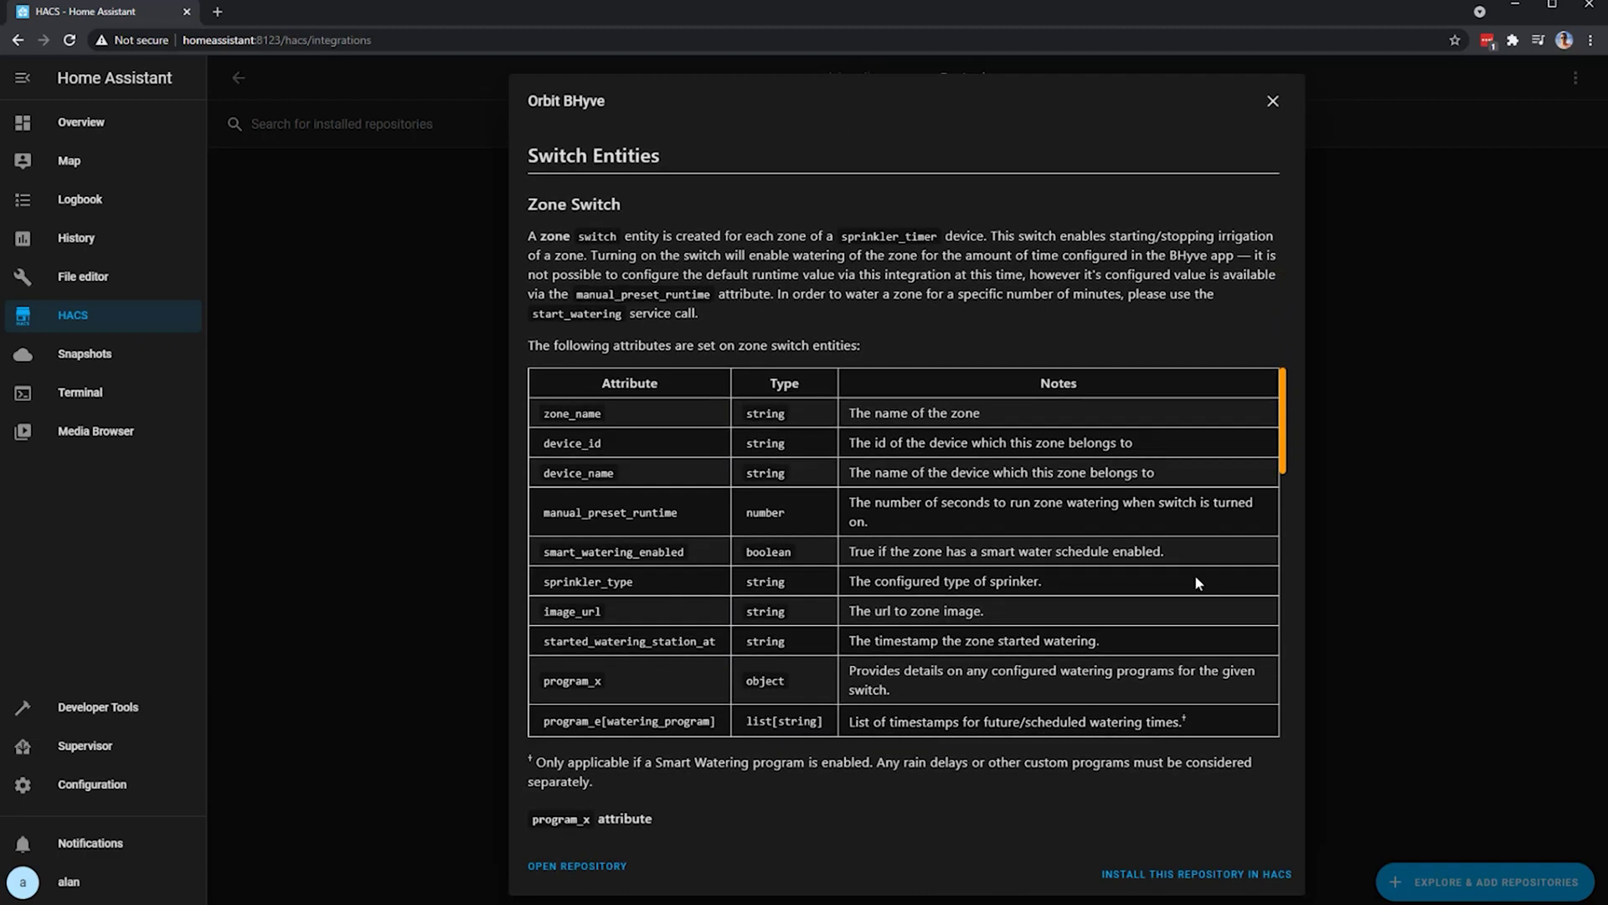
scroll(1196, 580, "down", 5)
scroll(1196, 582, "down", 5)
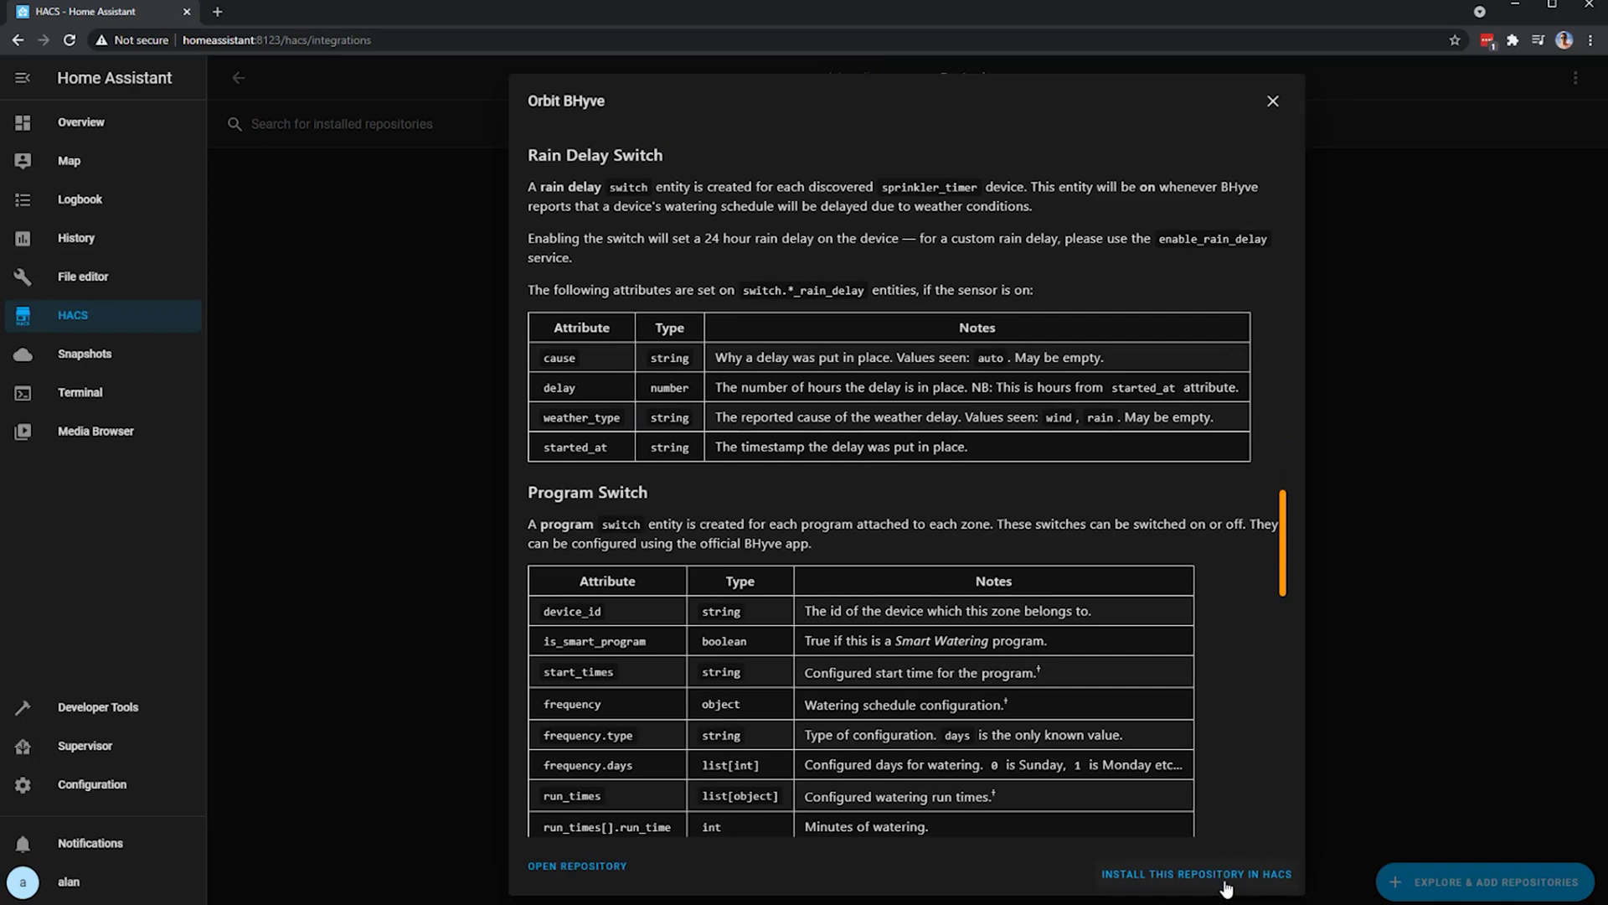
left_click(1222, 876)
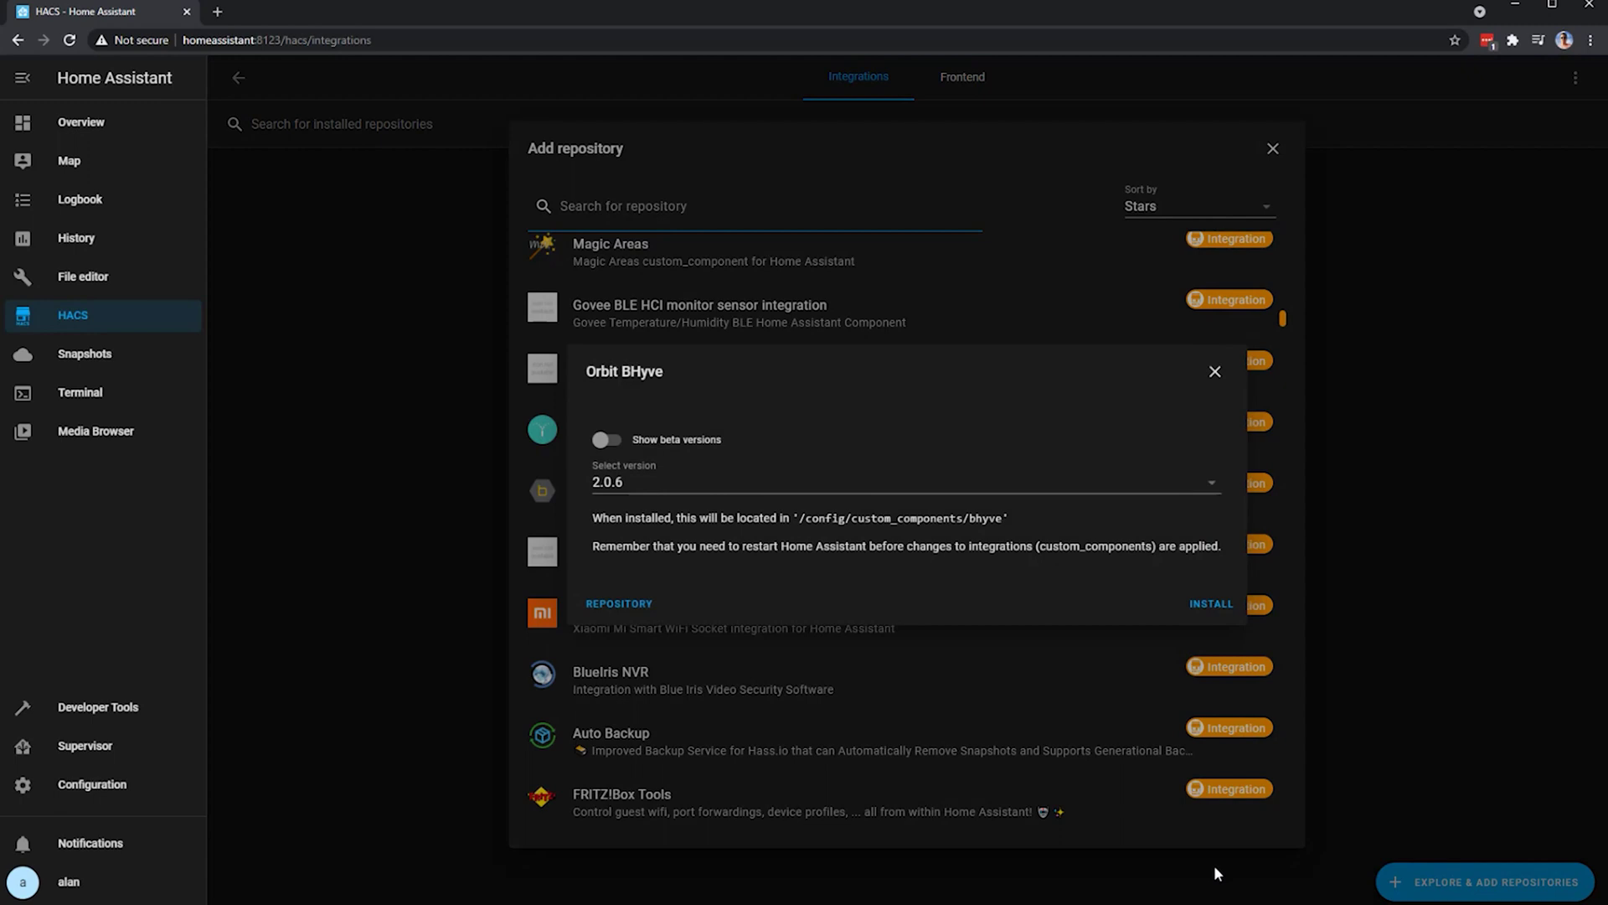
- Install Orbit BHyve 2.0.6, restart Home Assistant via Server Controls, and return to HACS
left_click(1214, 608)
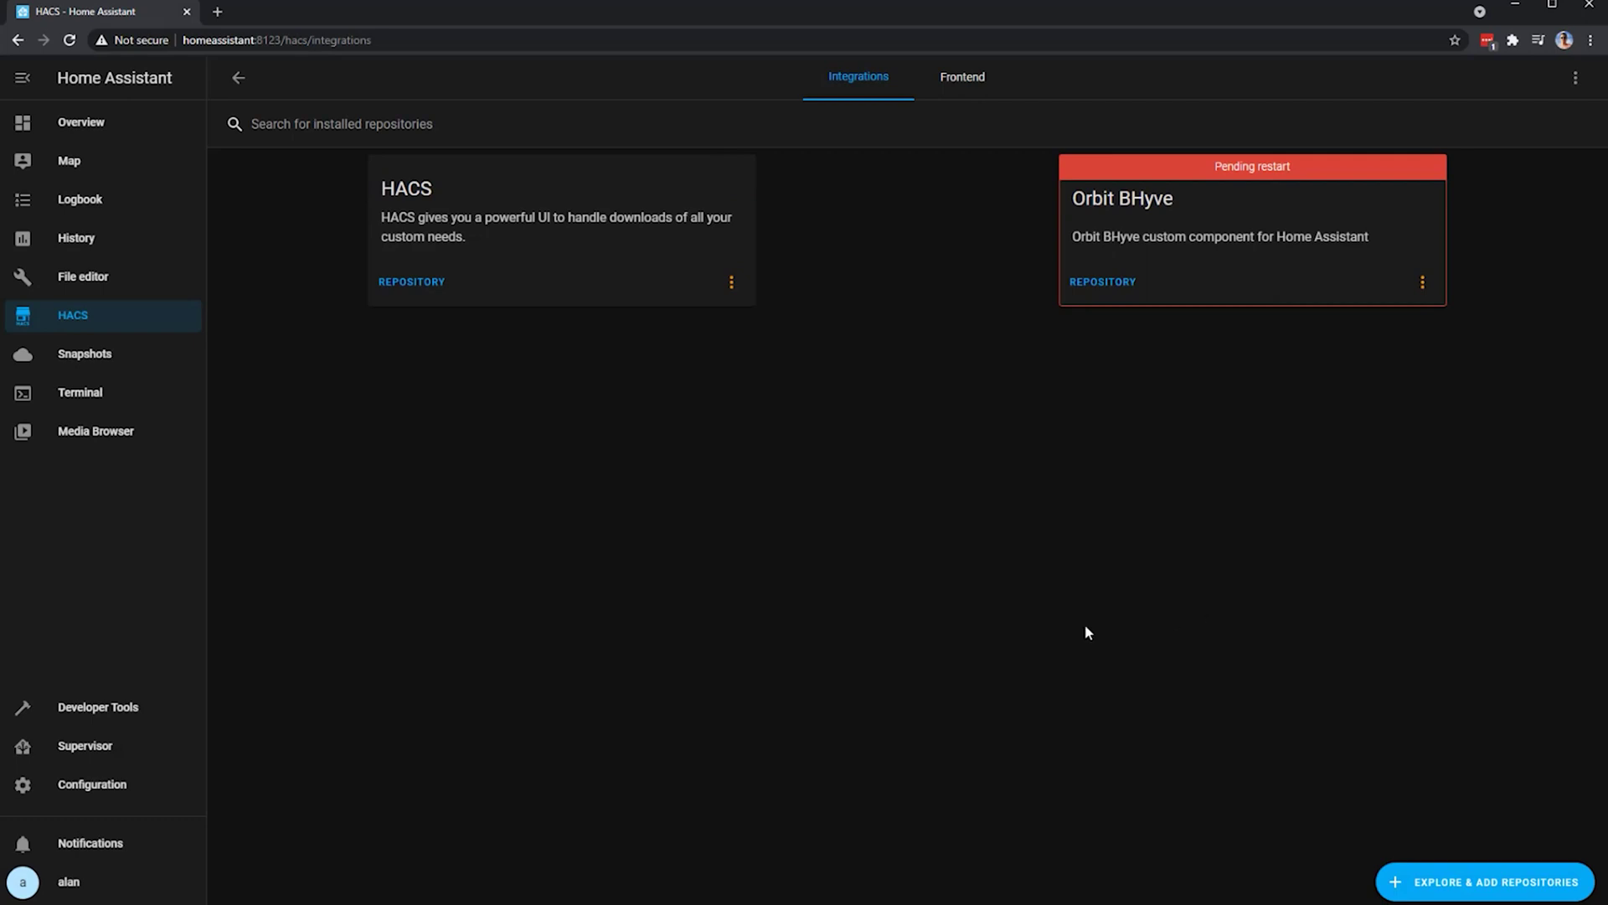
left_click(108, 781)
left_click(1178, 688)
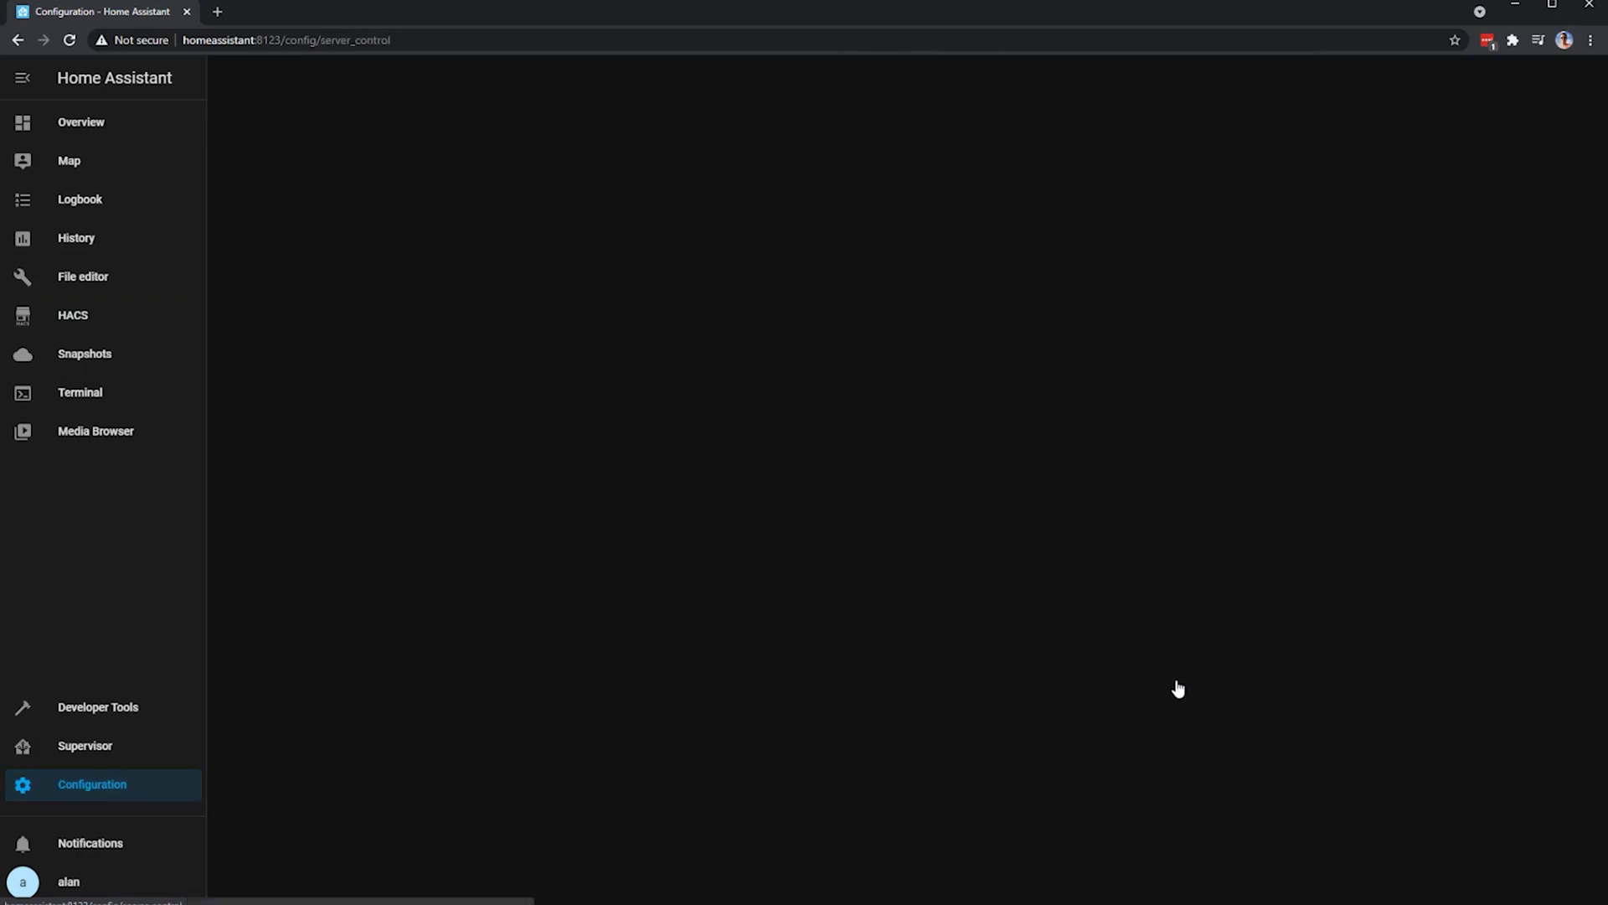
left_click(872, 518)
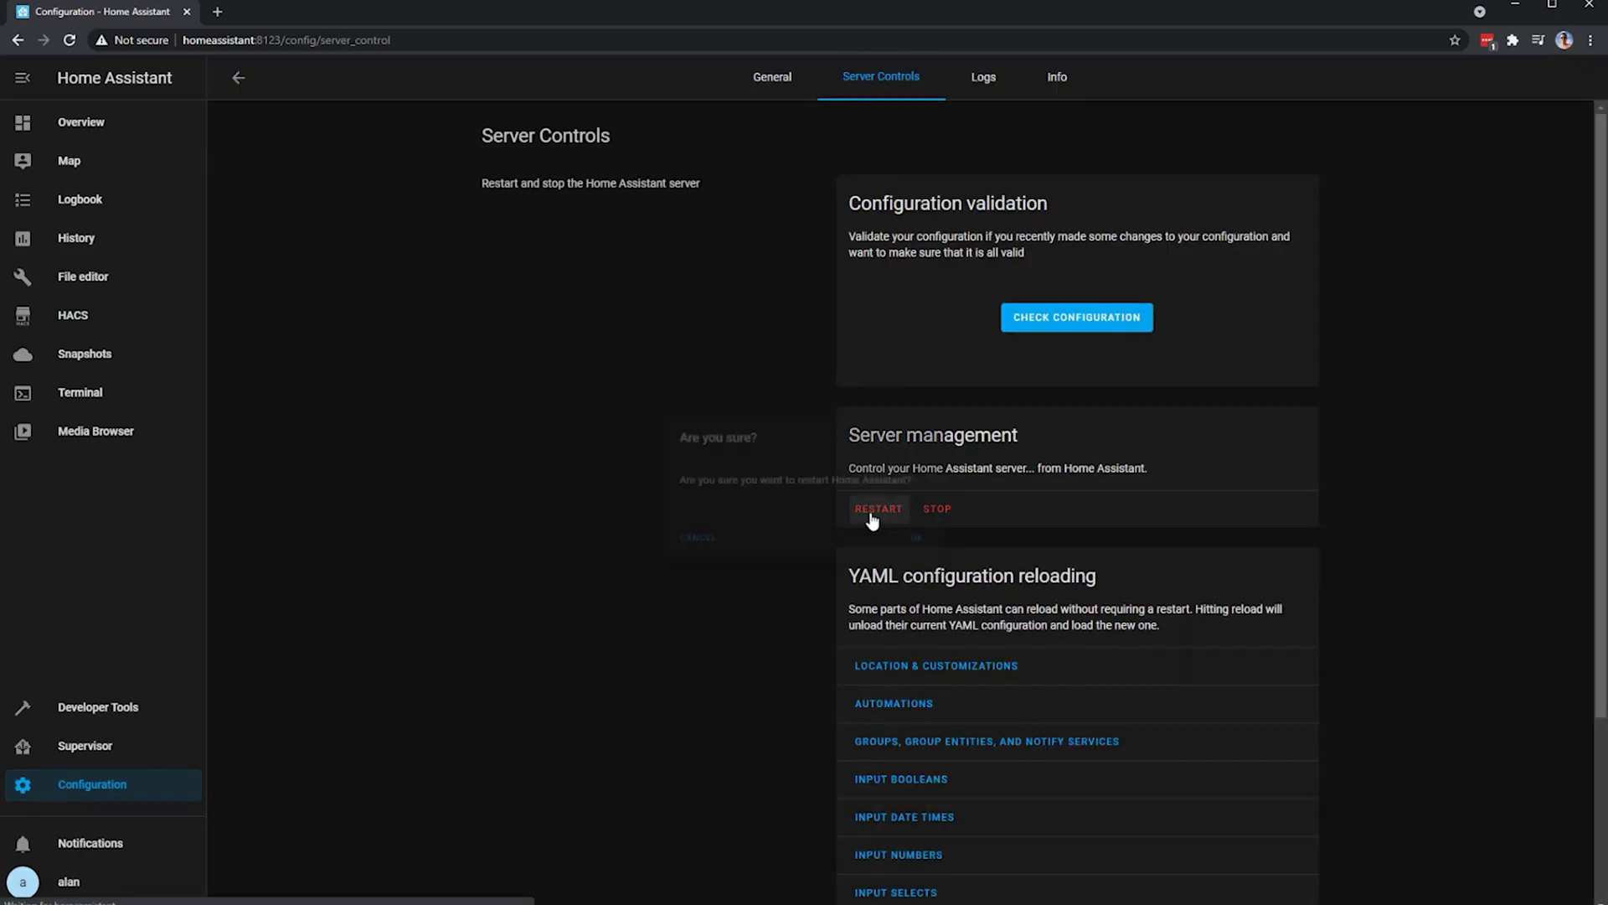
left_click(919, 539)
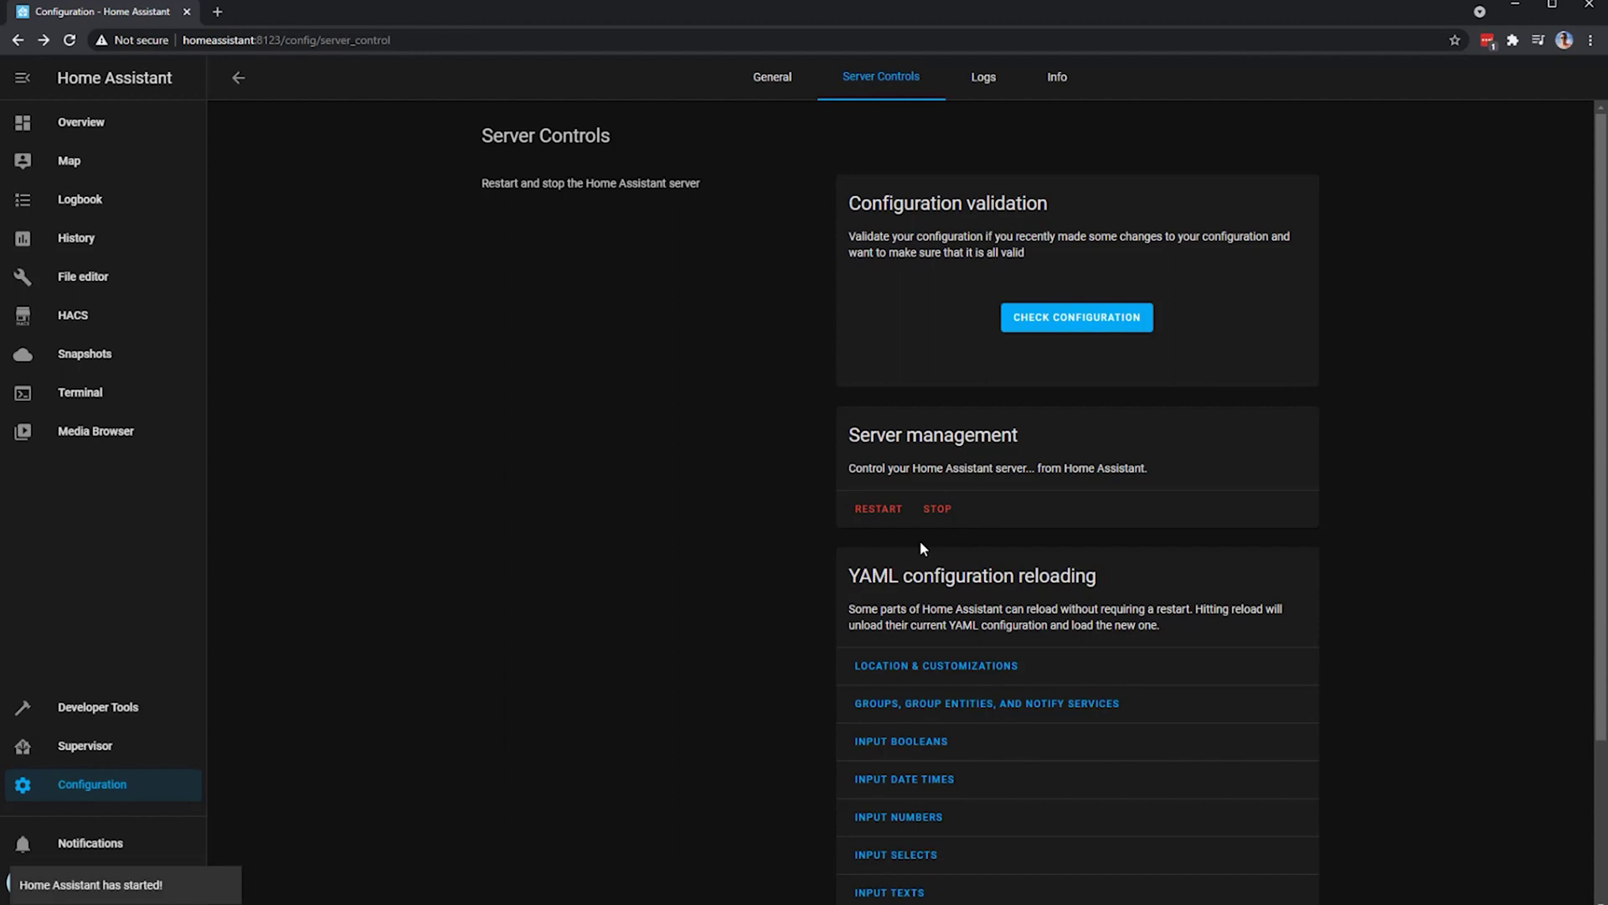
left_click(107, 316)
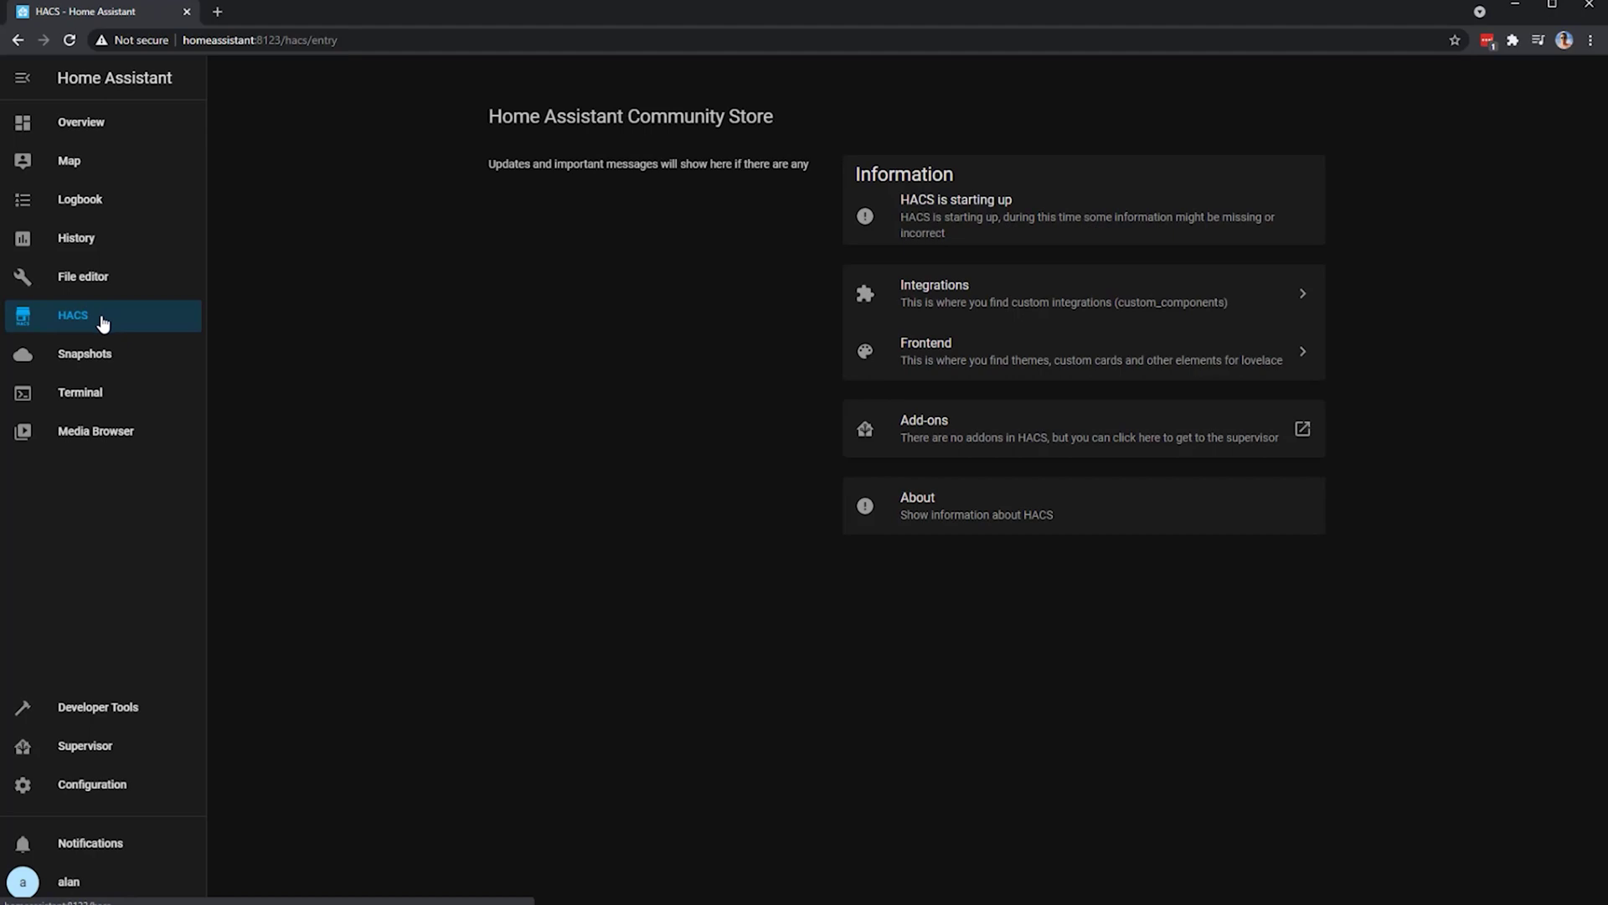
- Open the Orbit BHyve documentation from the HACS Integrations page
left_click(954, 303)
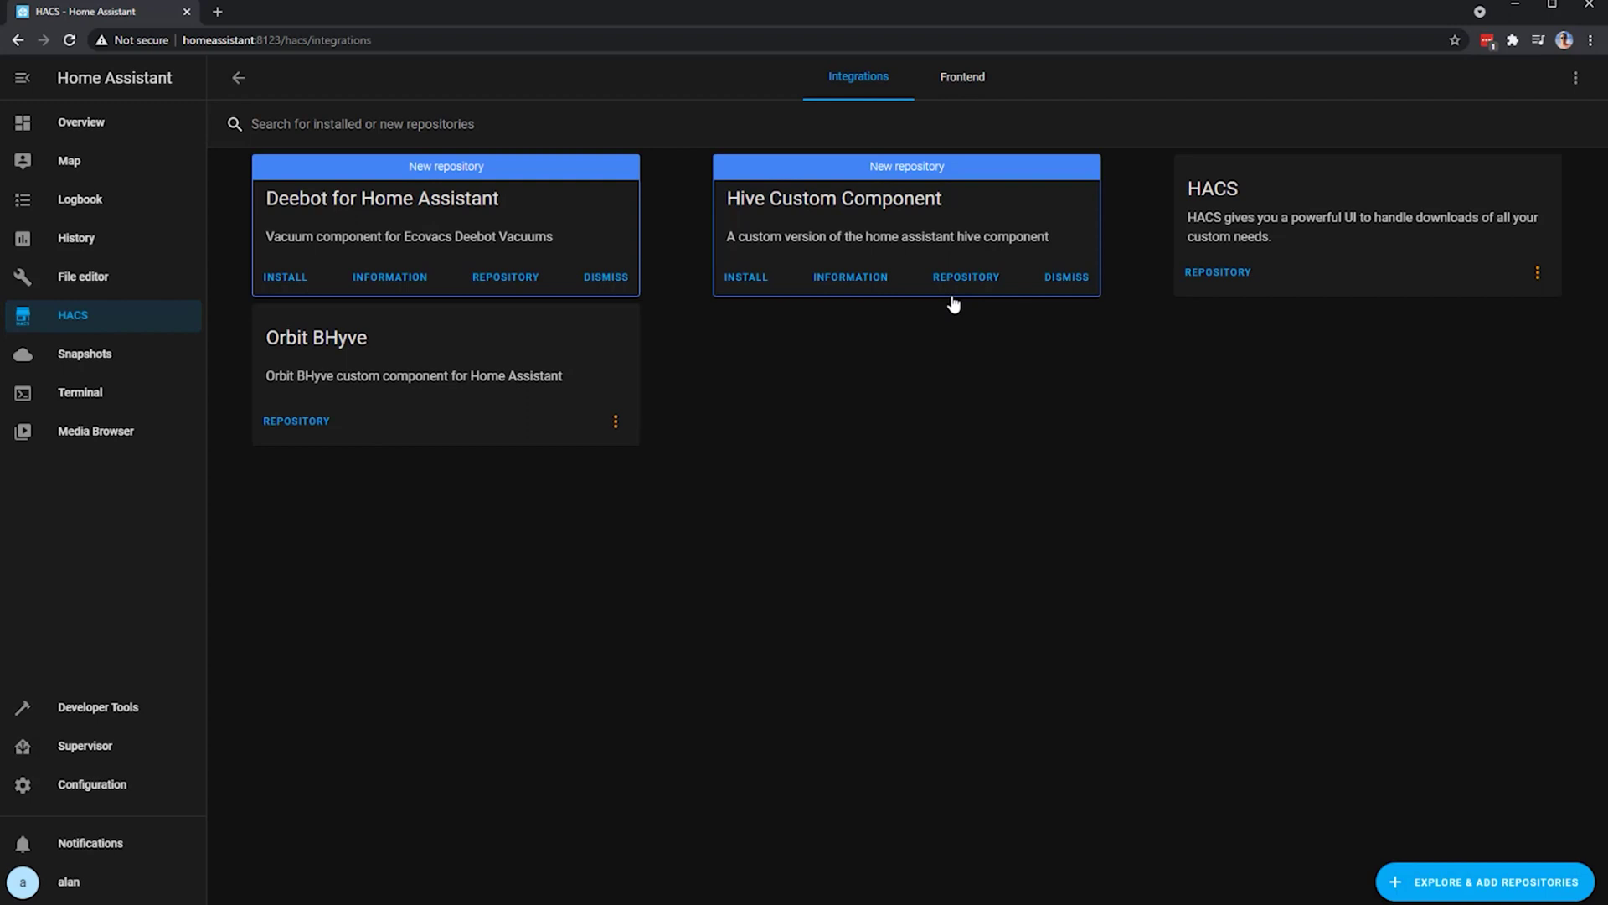
left_click(617, 422)
left_click(567, 466)
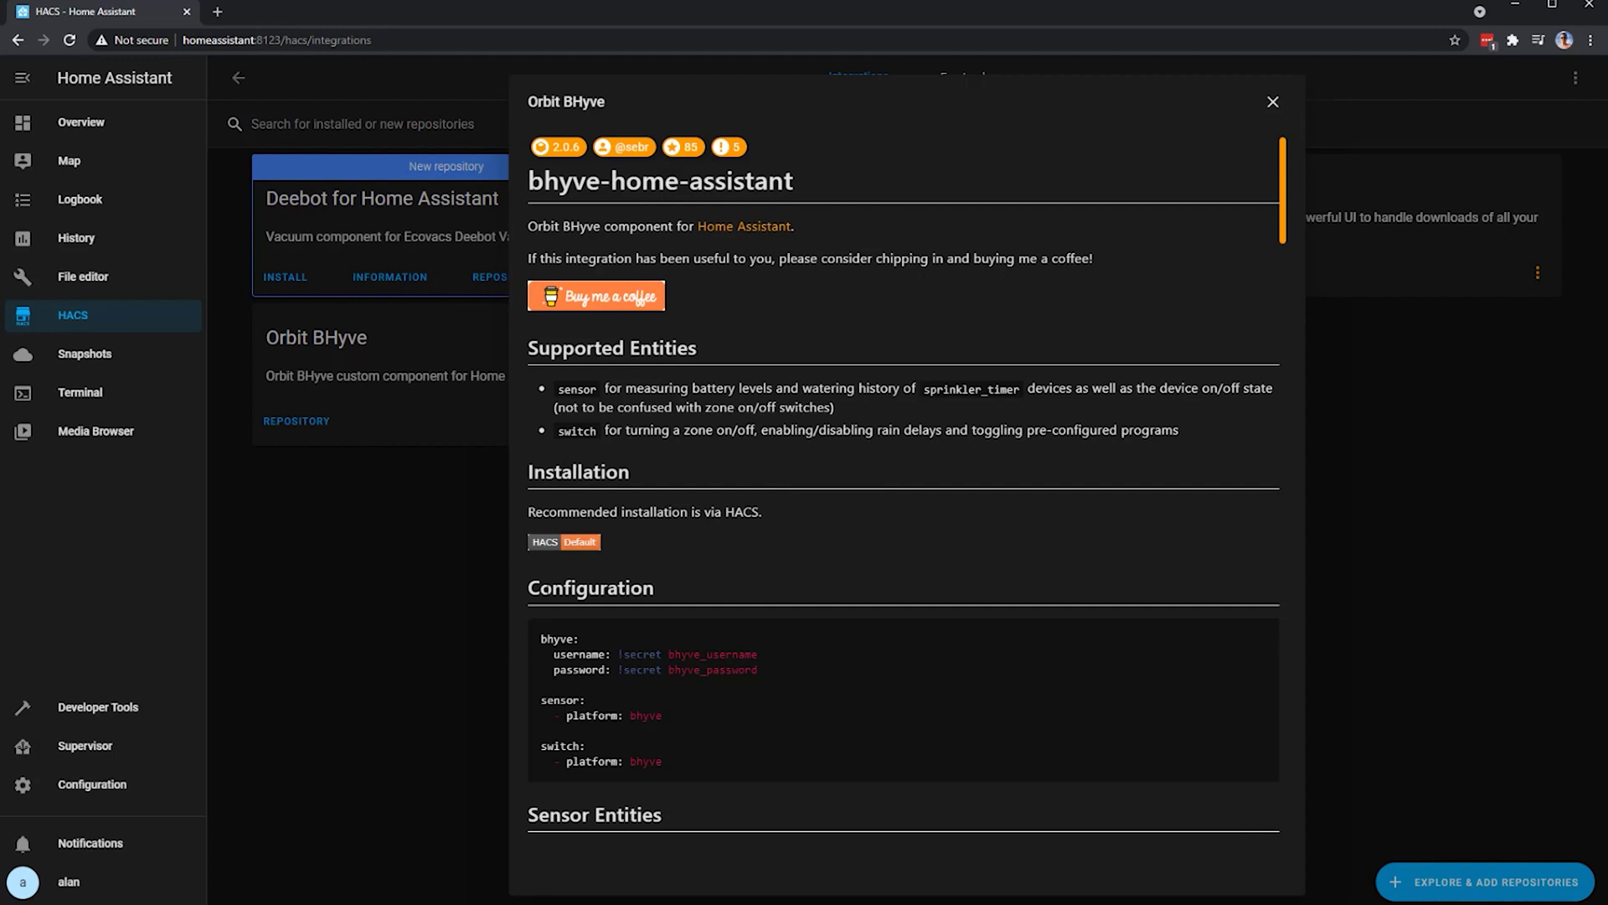
- Copy the bhyve configuration YAML example from the documentation
left_click_drag(539, 636, 662, 762)
right_click(644, 670)
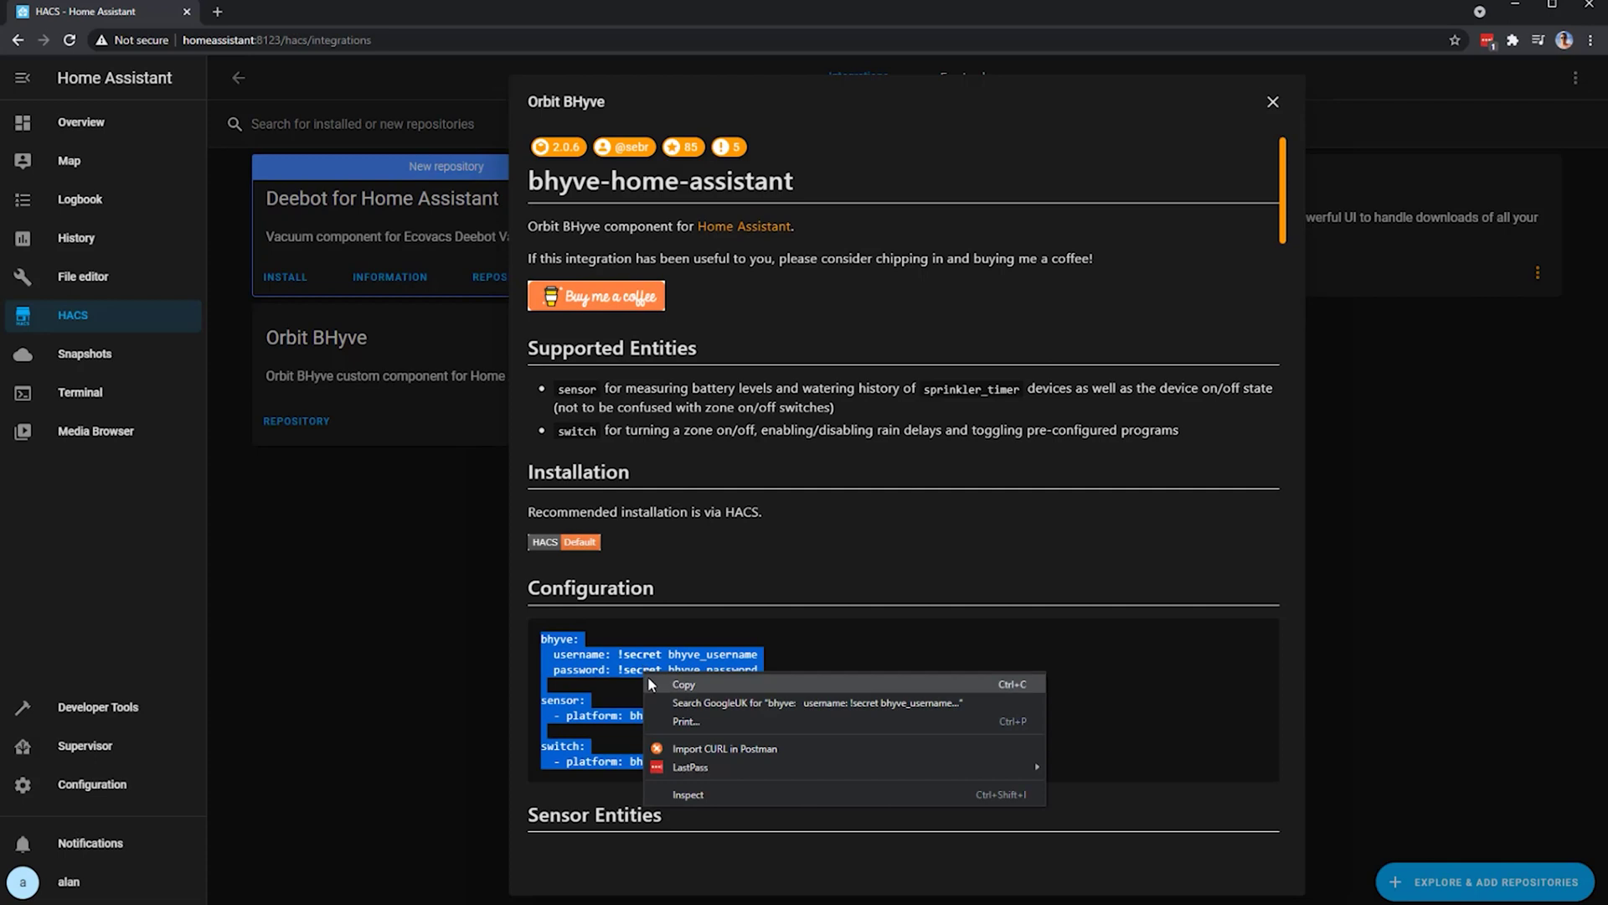
left_click(647, 680)
left_click(119, 283)
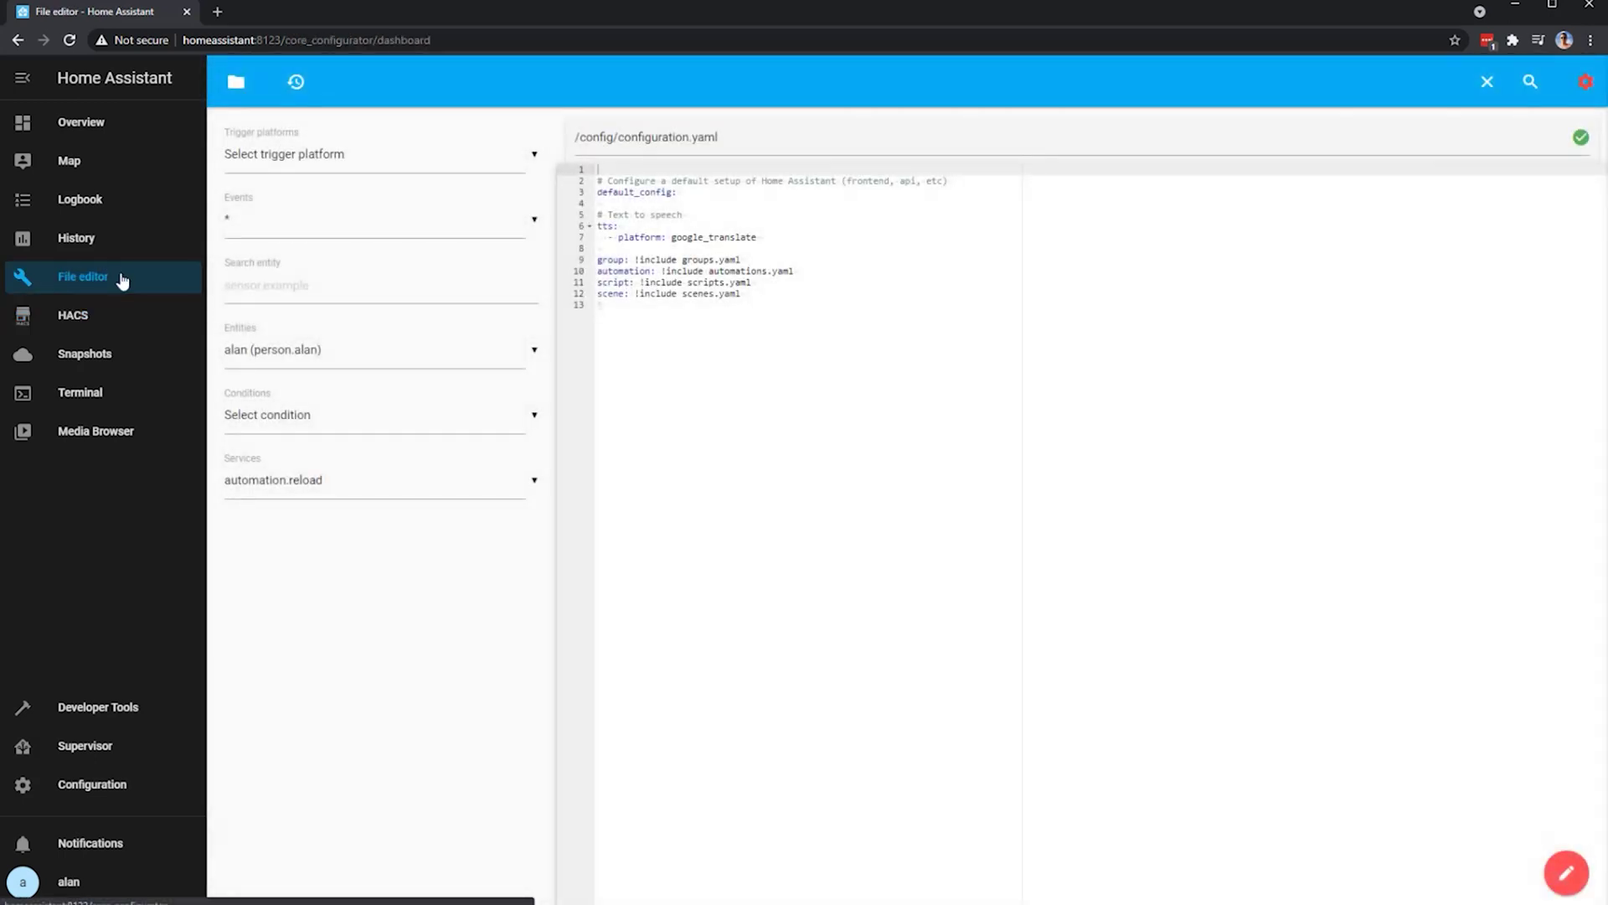
- Insert a '#Orbitz Config' comment above Text to speech and paste the bhyve configuration
left_click(689, 326)
key("Up")
key("Up")
key("Up")
key("Up")
key("Up")
key("Up")
key("Up")
key("Up")
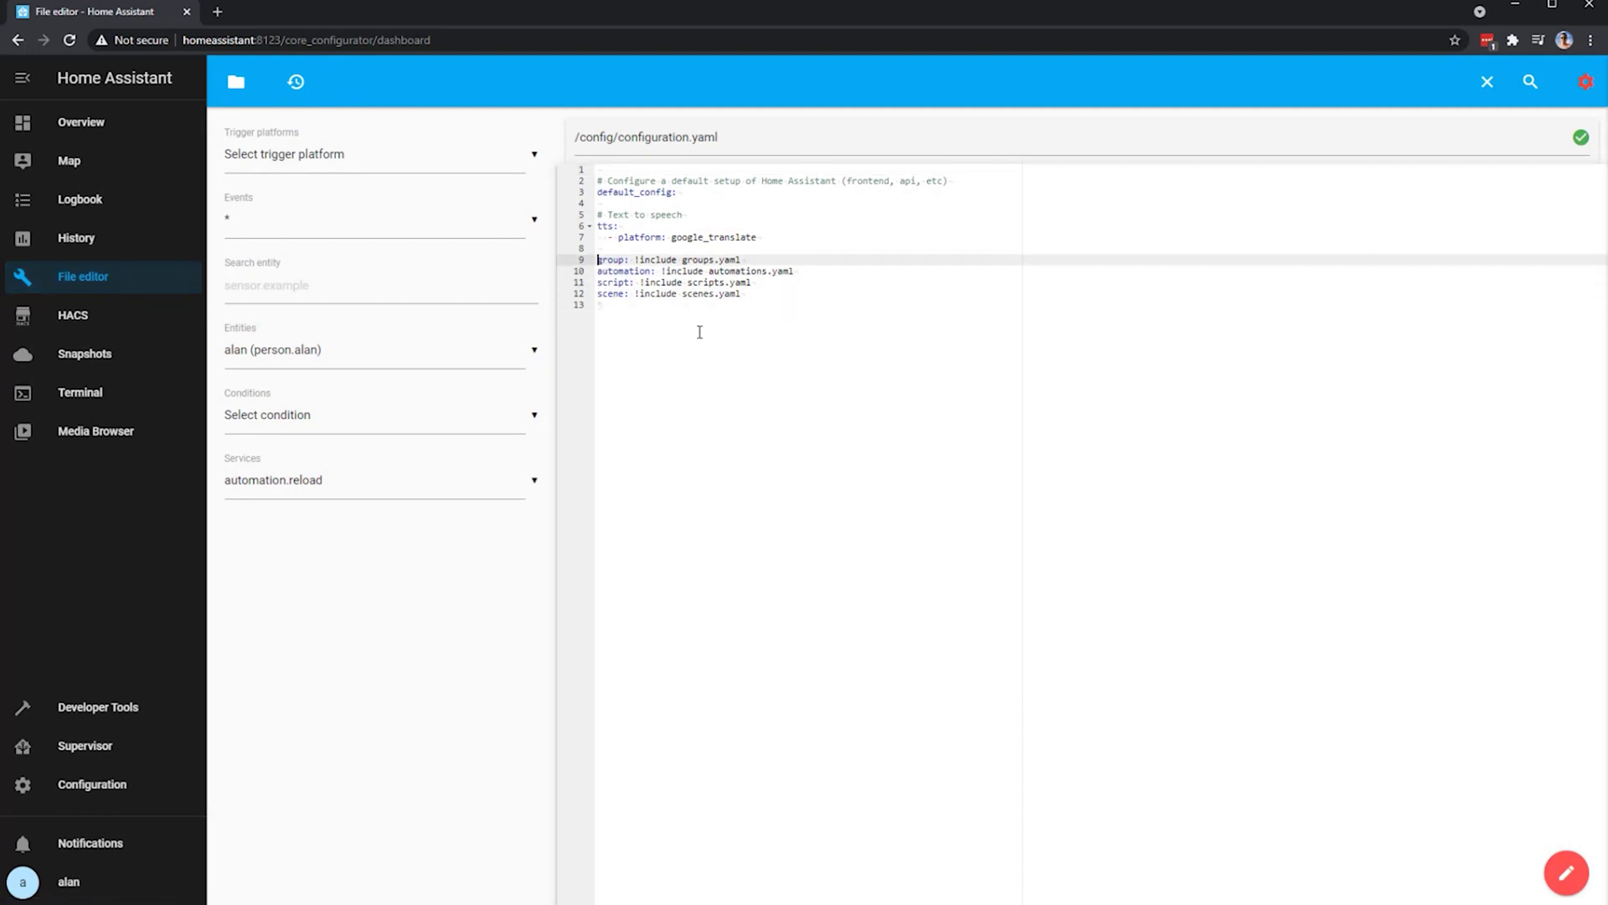
key("Return")
key("Return")
key("Up")
key("Up")
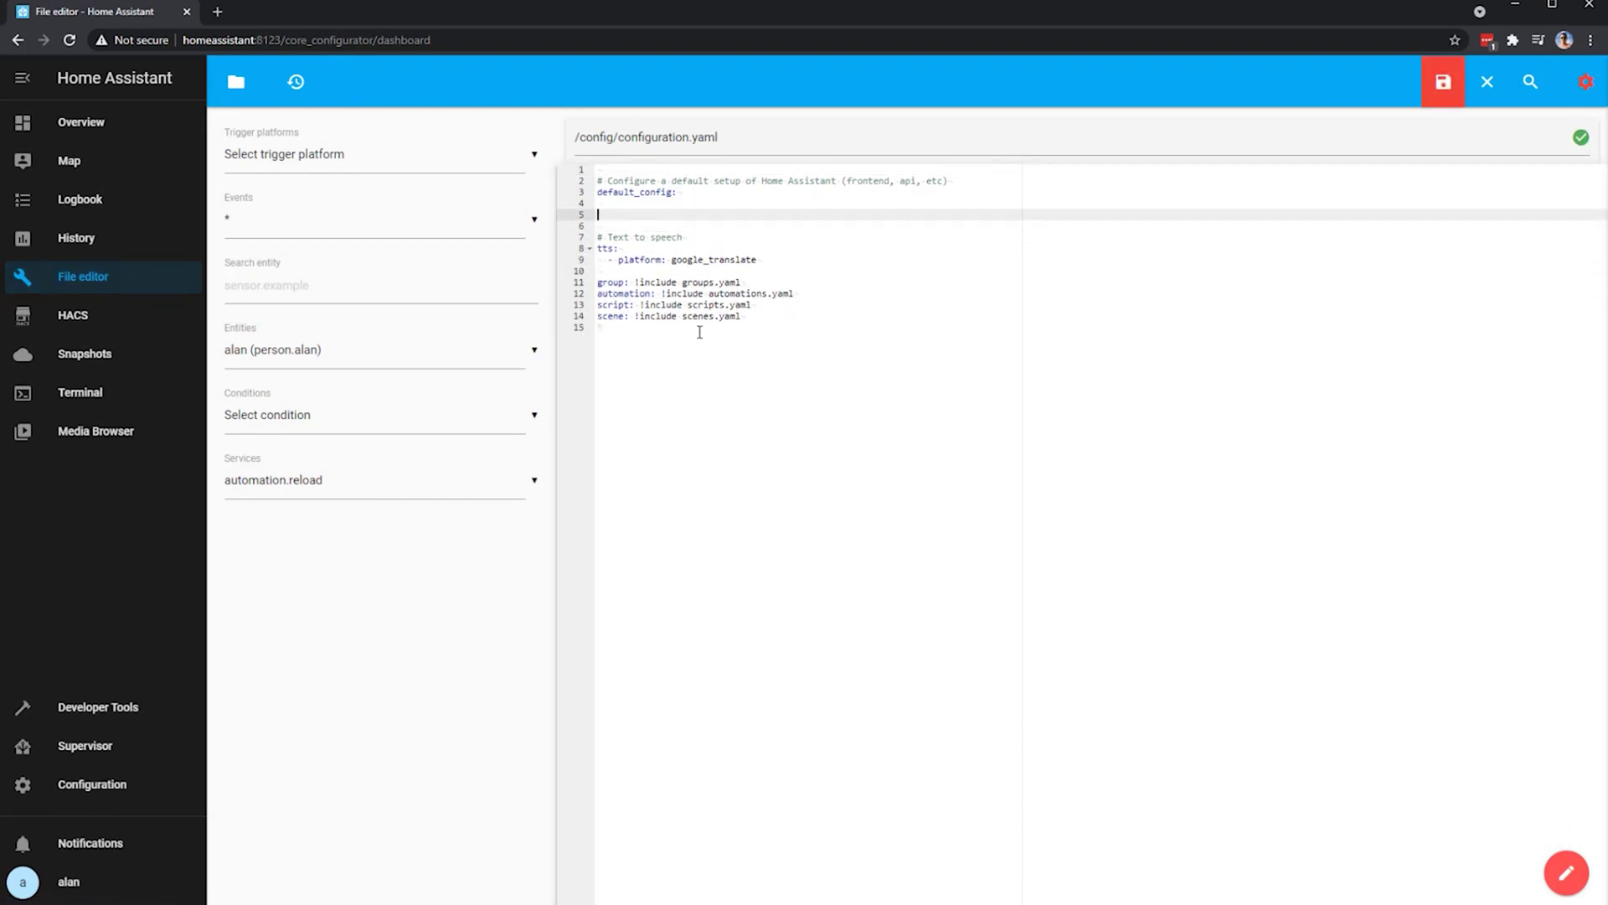
type("#Orbitz Config")
key("Return")
key("ctrl+v")
- Replace the placeholder values with the BHyve account username and password, then save configuration.yaml
left_click_drag(663, 237, 782, 239)
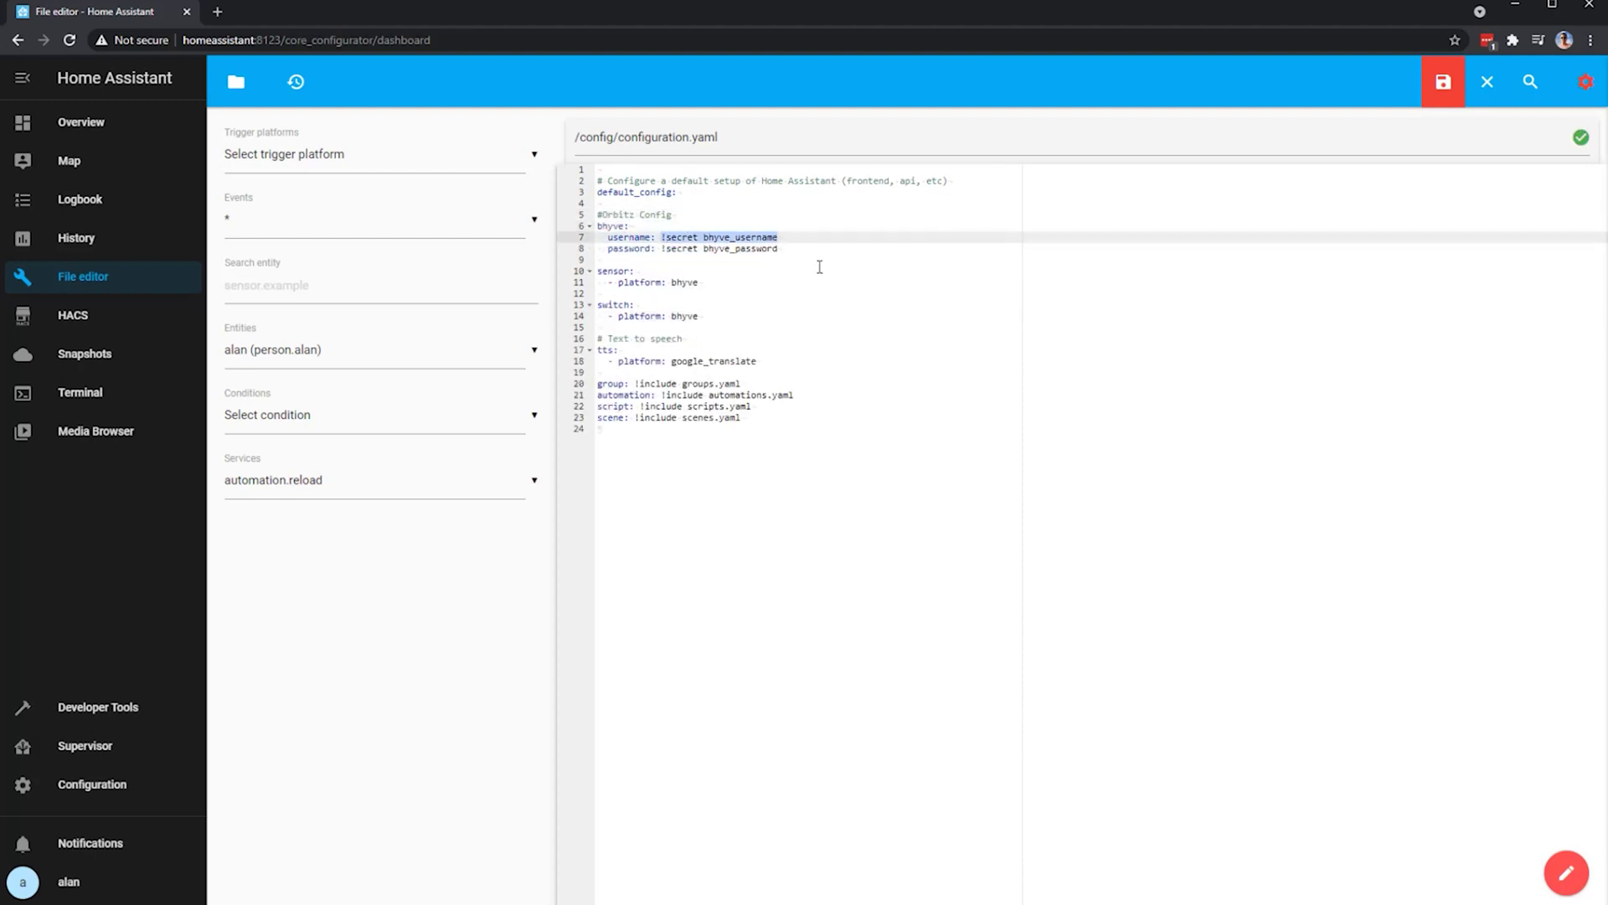
type("MyBHyveUsername")
left_click_drag(662, 248, 817, 248)
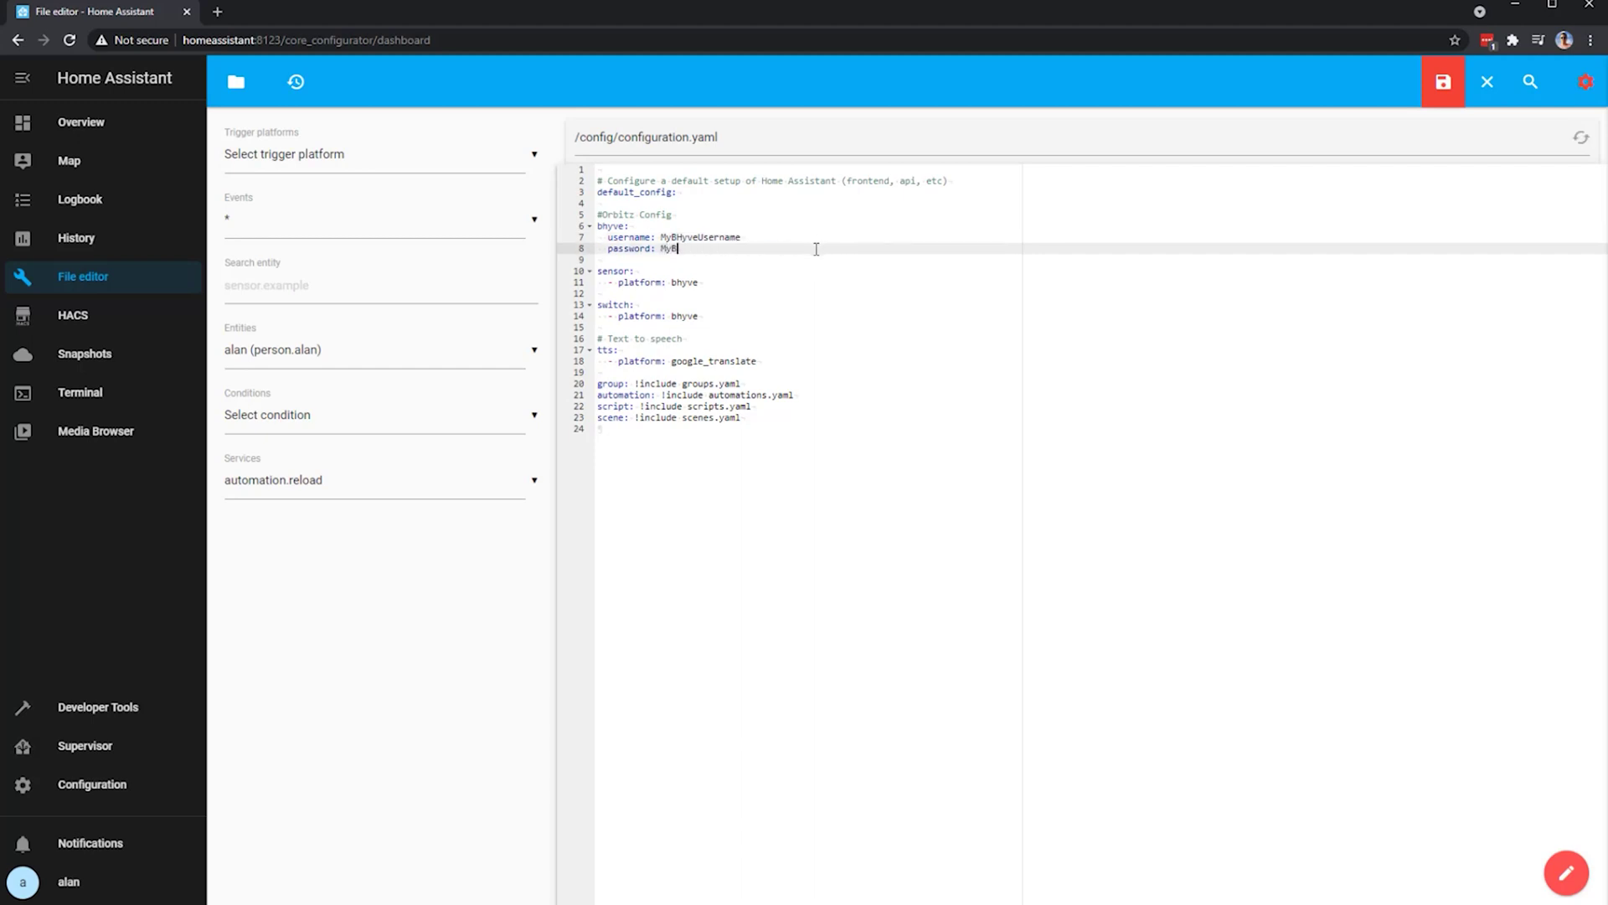
left_click(1460, 84)
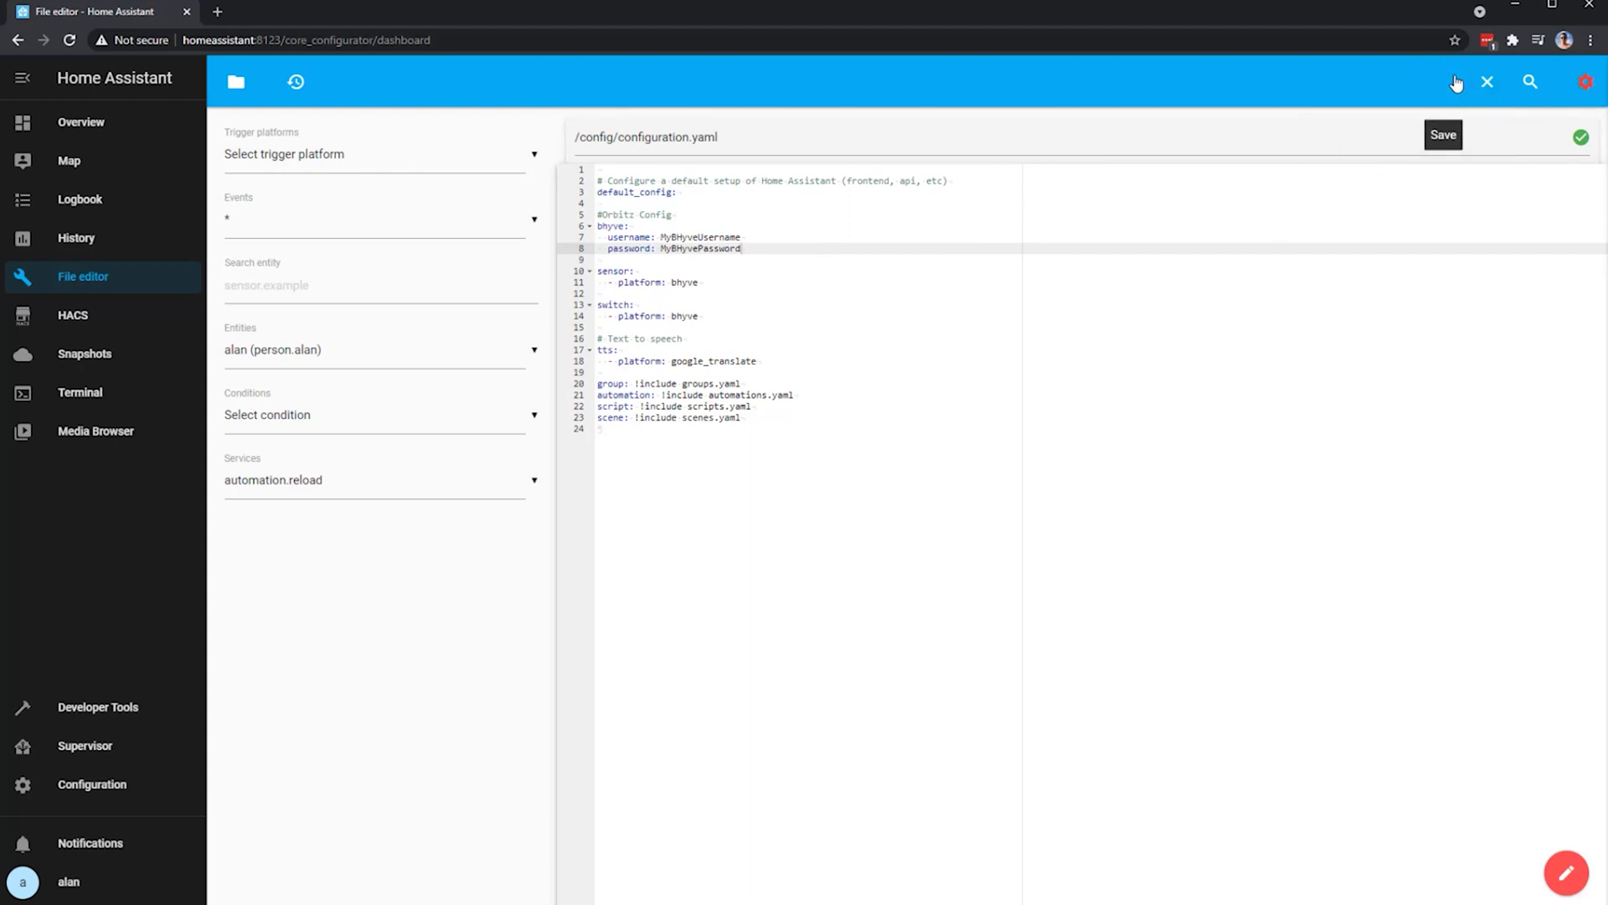
- Restart Home Assistant from Configuration > Server Controls and confirm
left_click(94, 785)
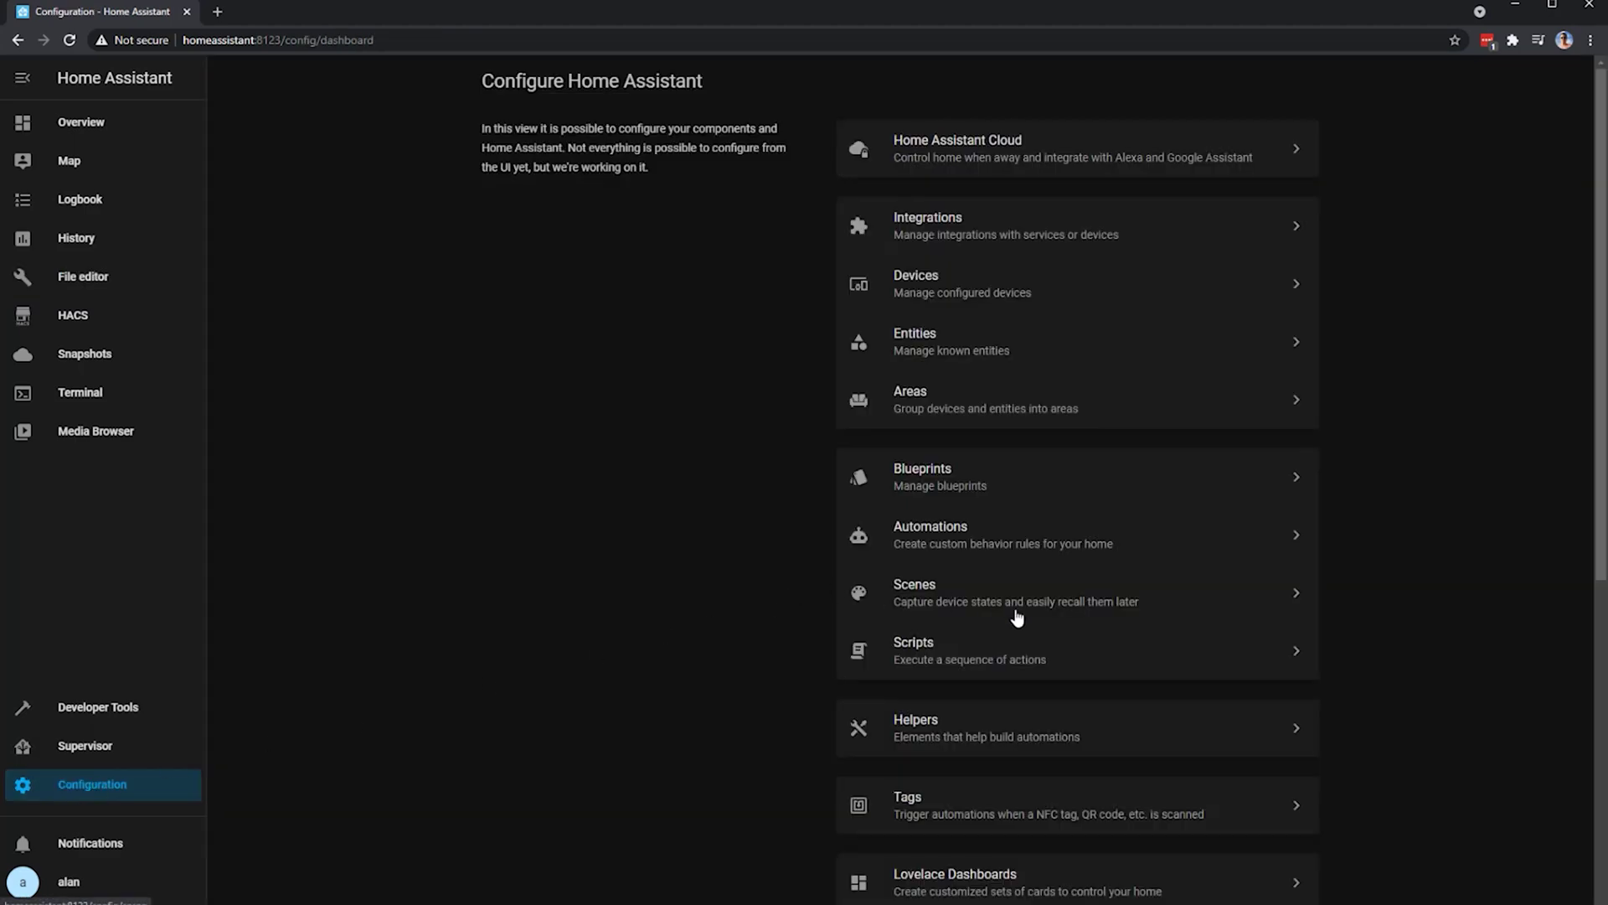
scroll(1016, 616, "down", 6)
left_click(1018, 664)
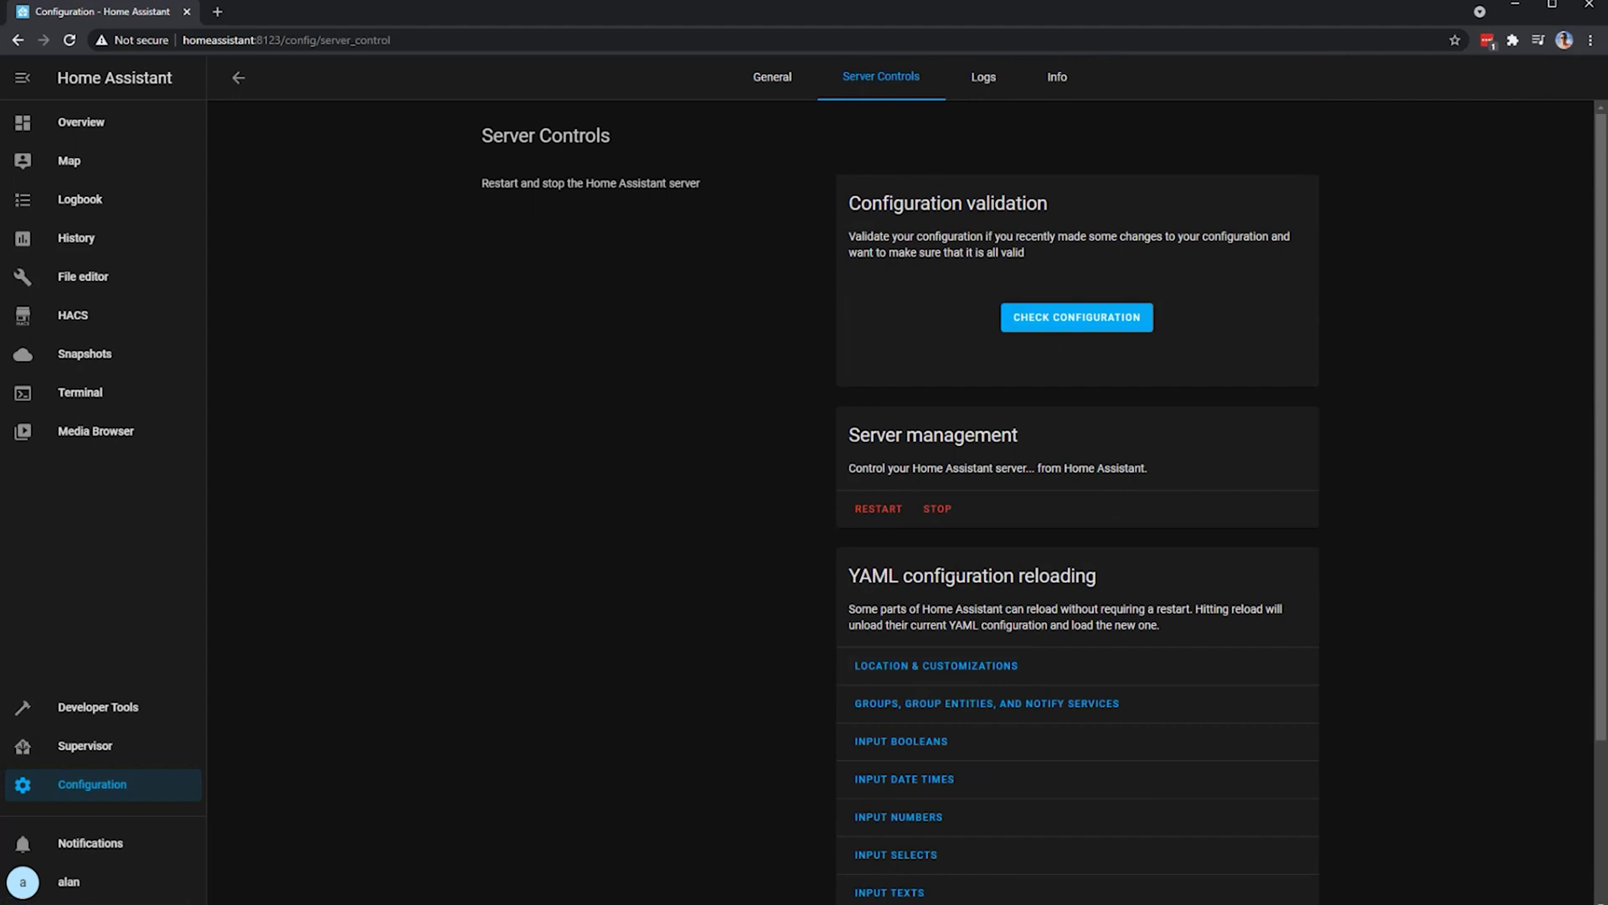
left_click(877, 521)
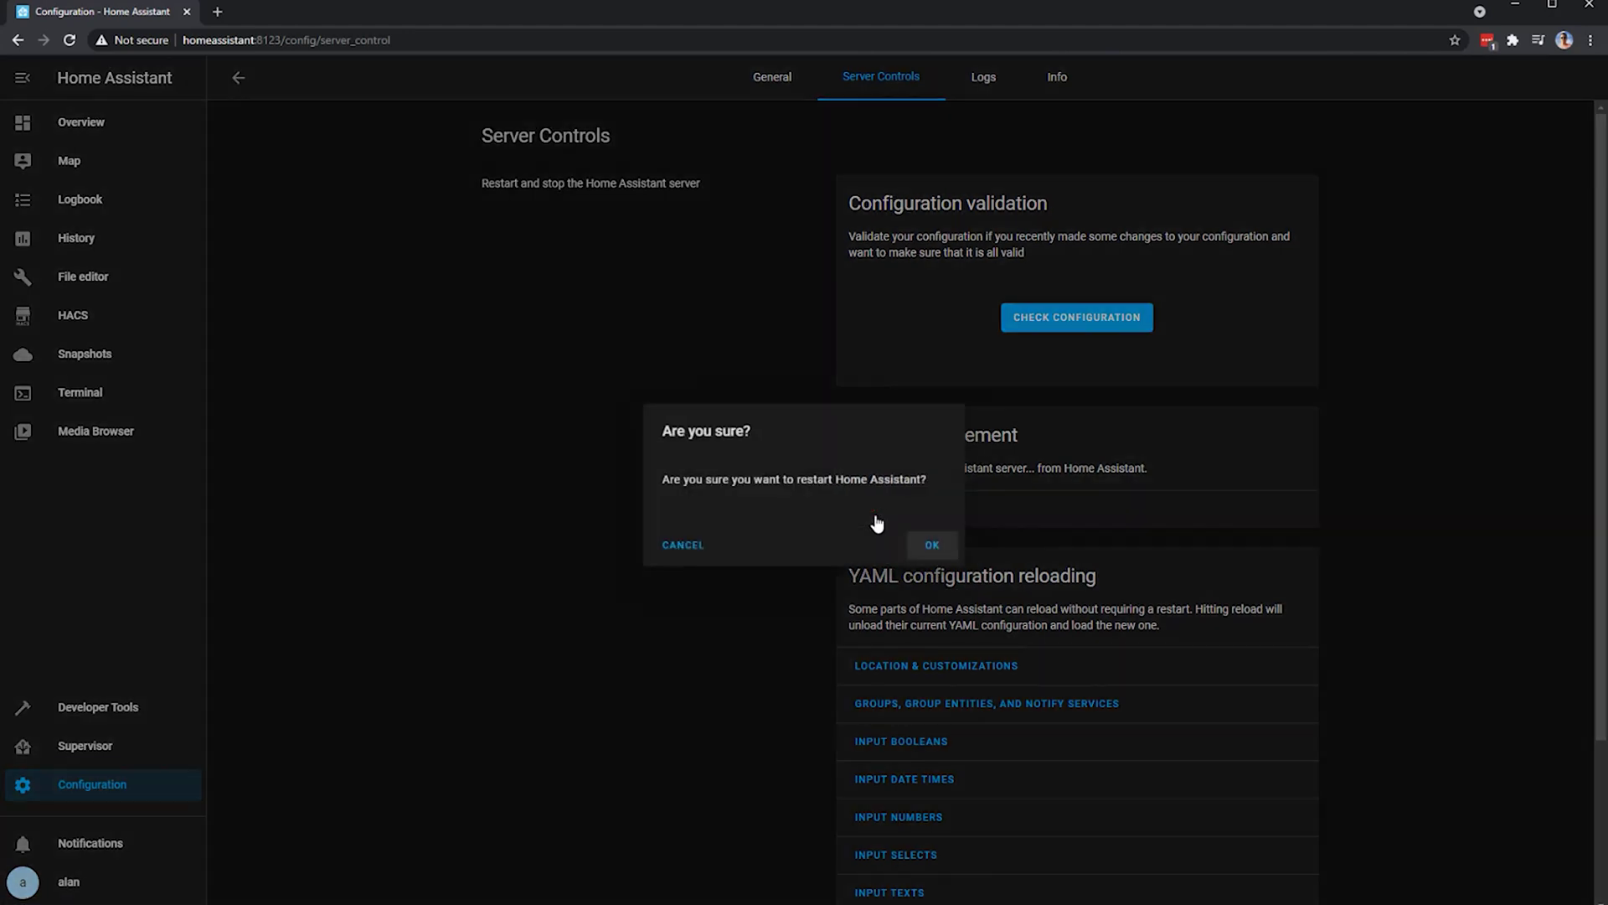
left_click(940, 553)
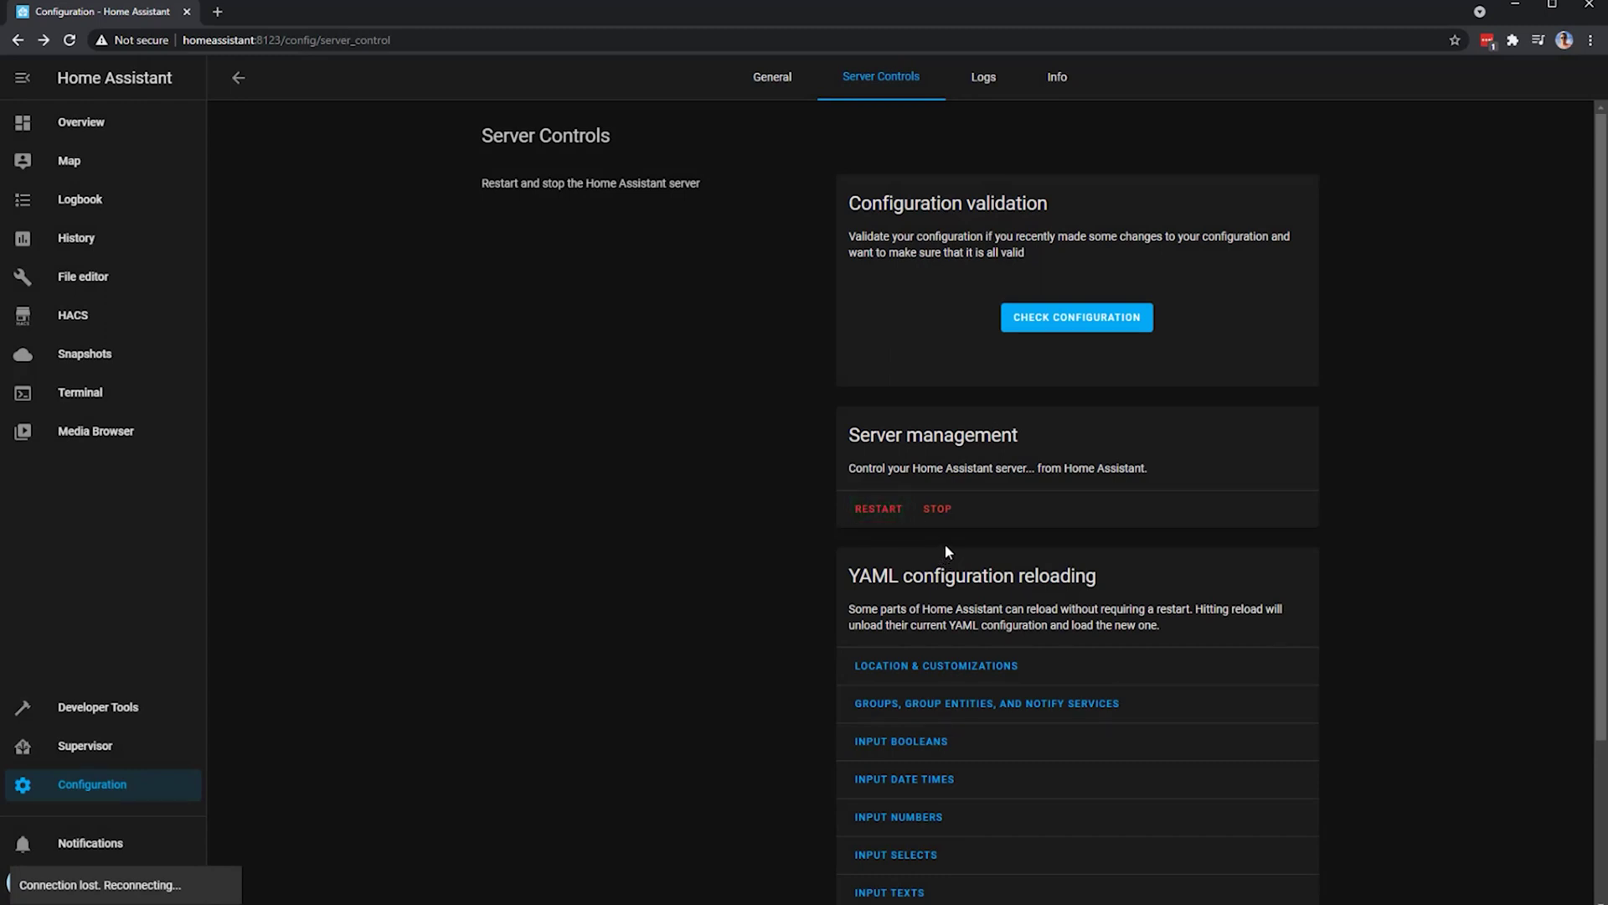
- Open HACS Frontend's Explore & Add Repositories list and scroll down to Midnight Theme
left_click(72, 318)
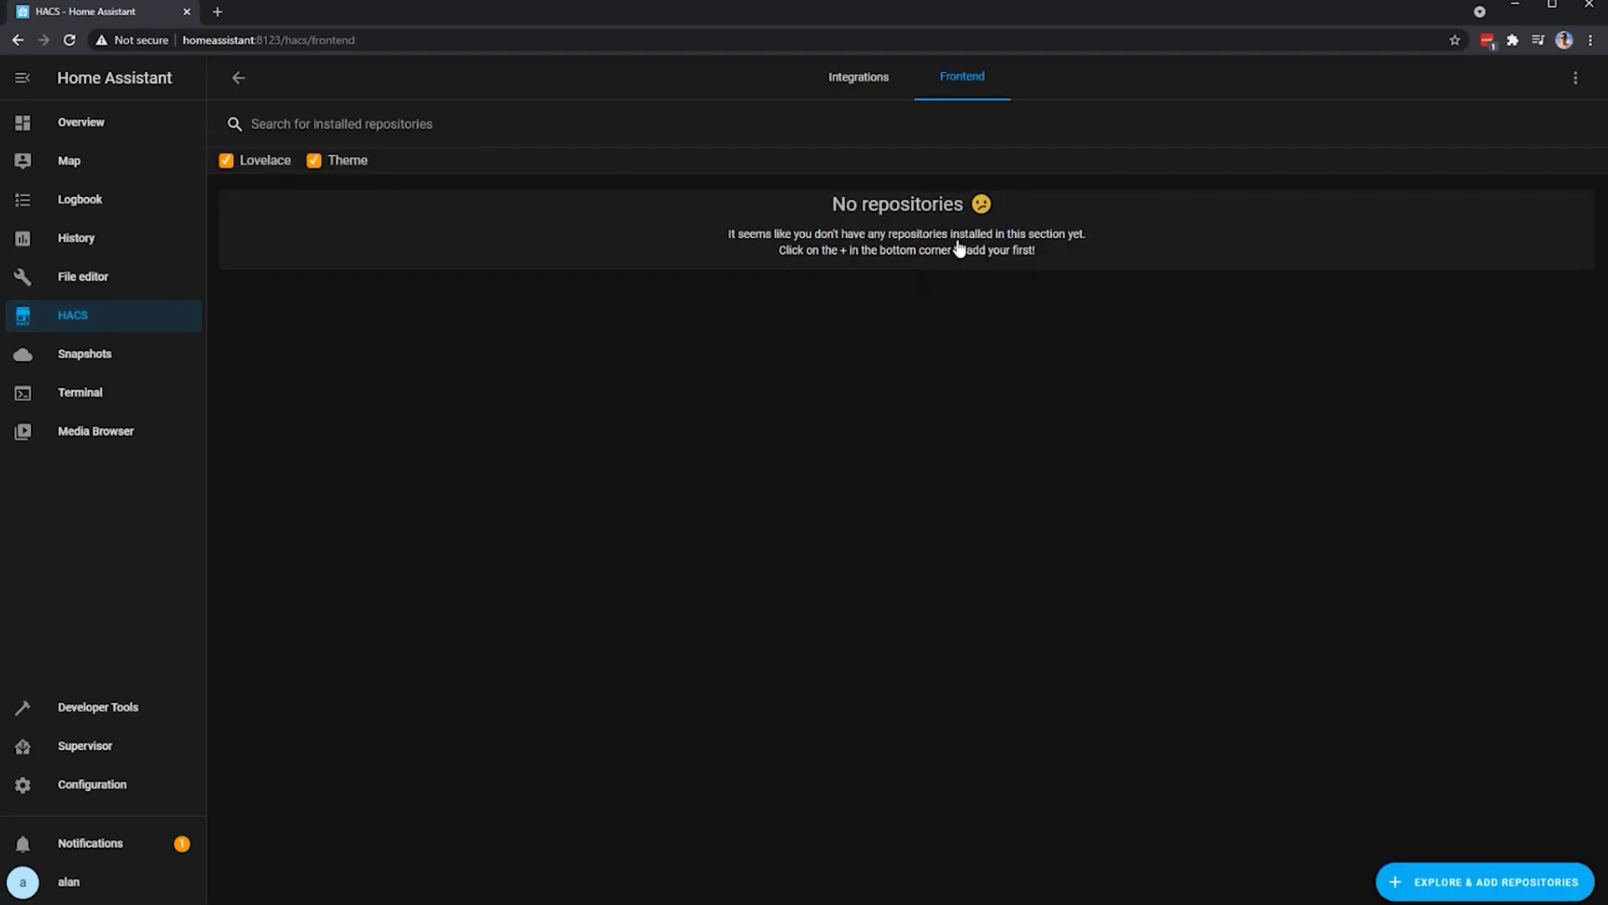
left_click(1487, 879)
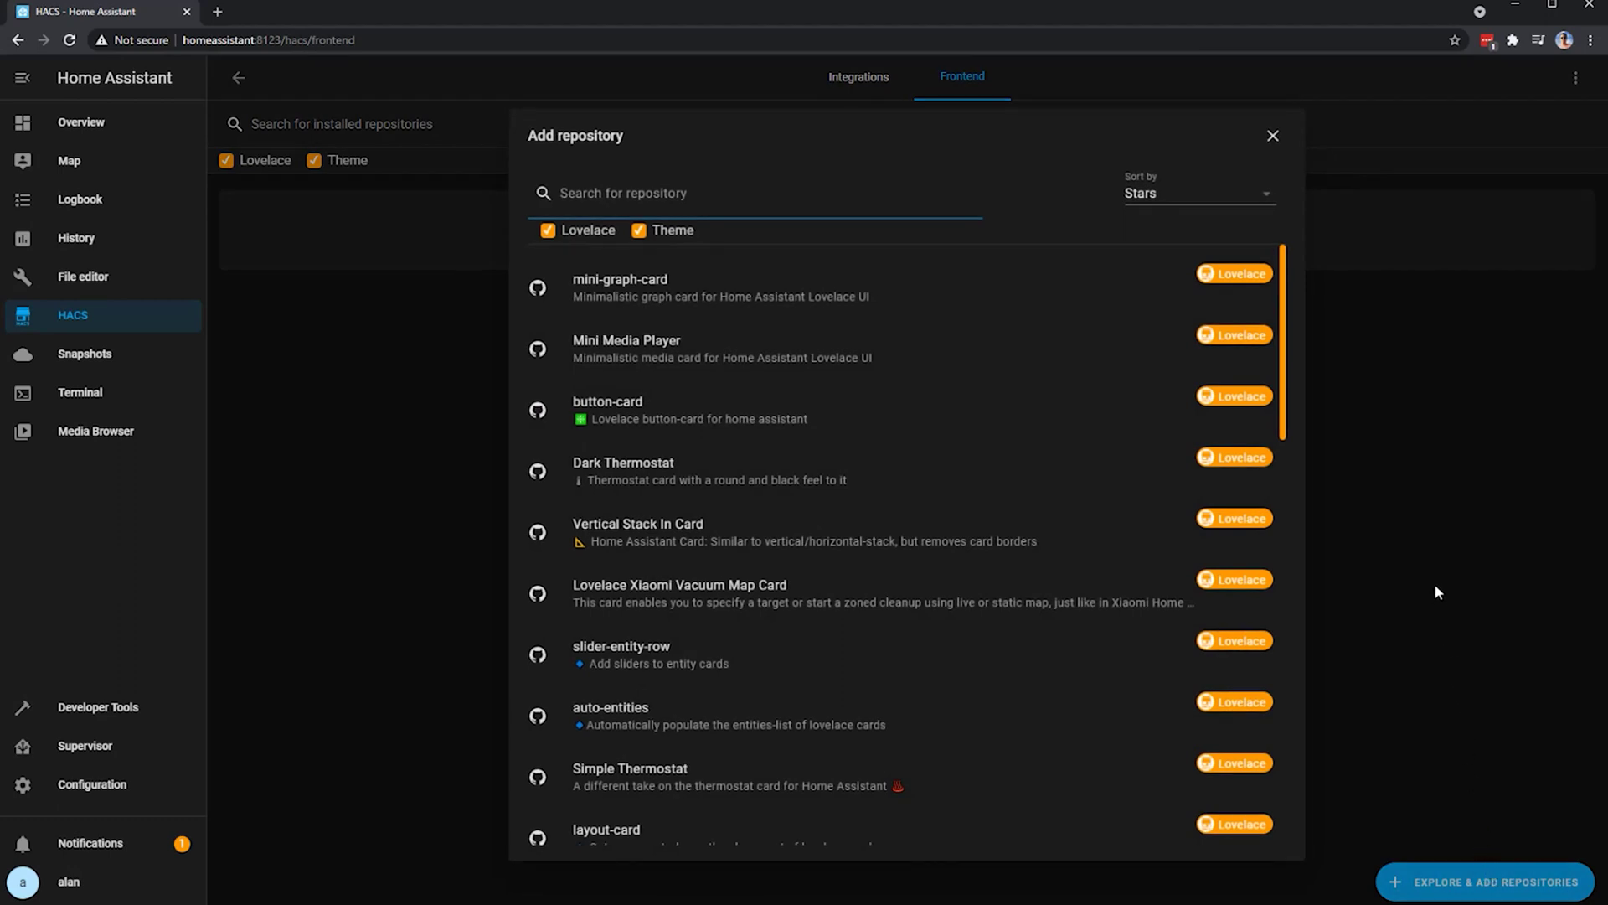
scroll(1123, 621, "down", 4)
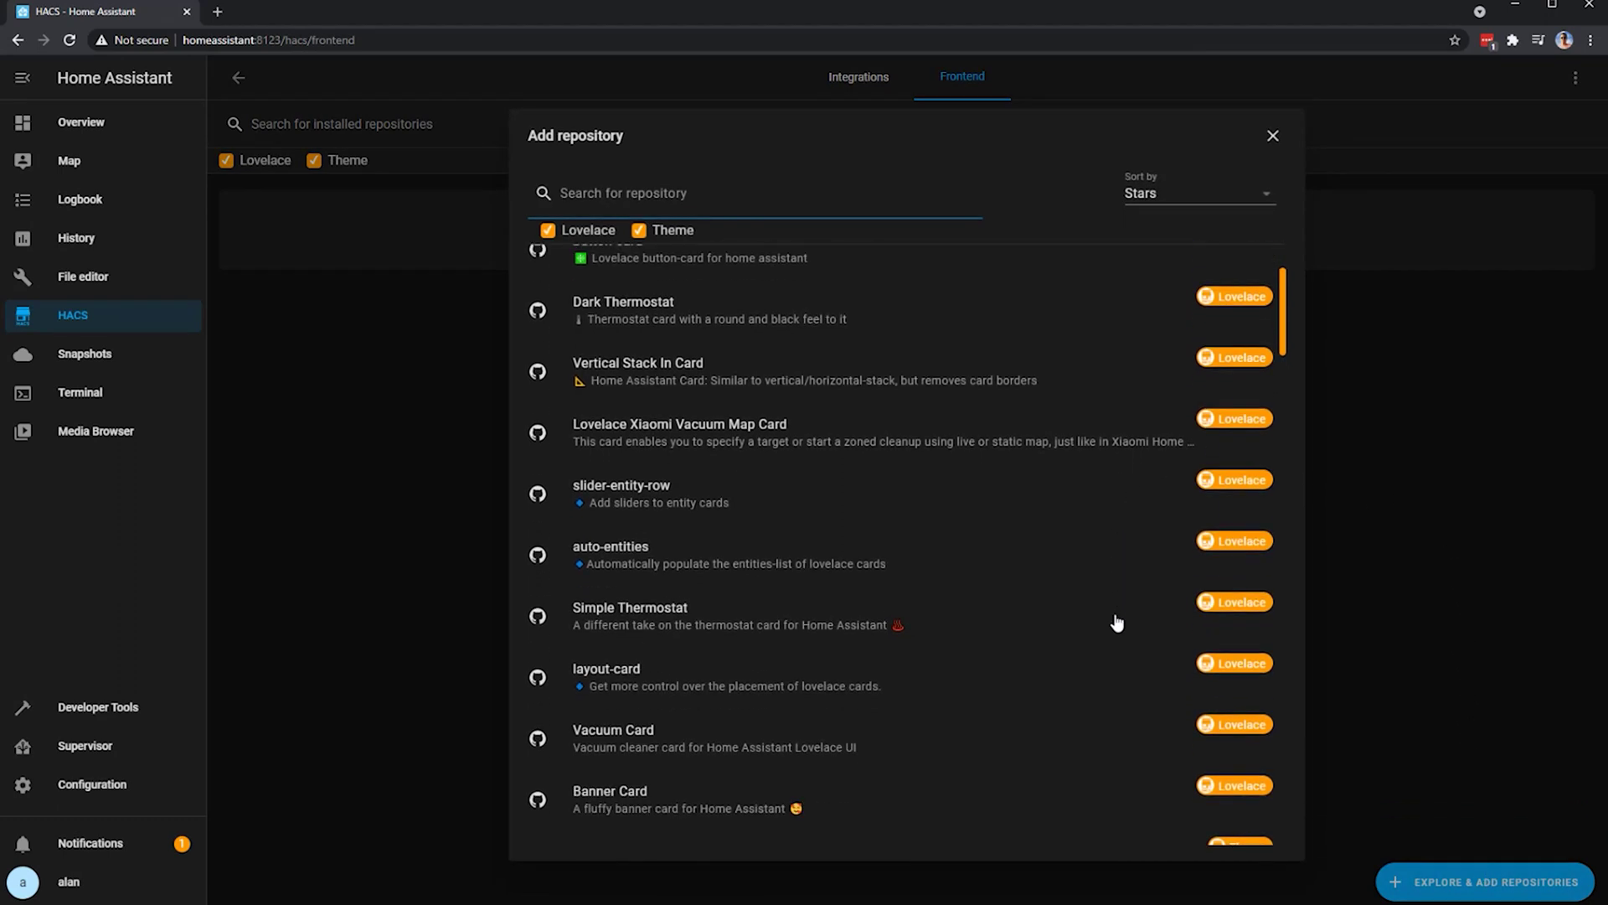
scroll(1117, 621, "down", 2)
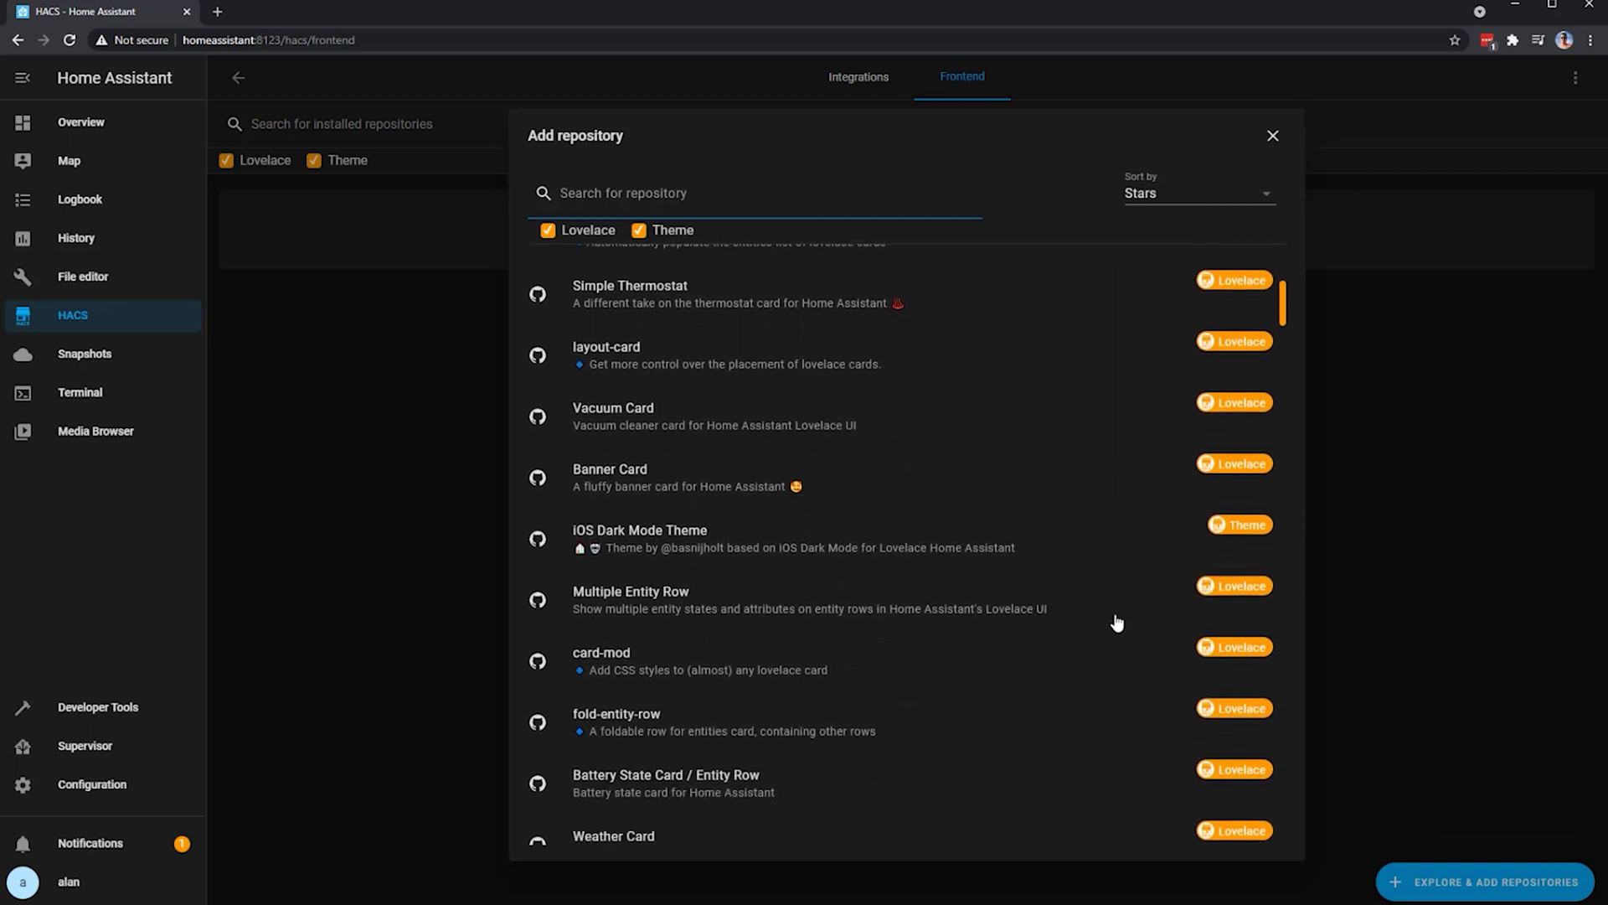
scroll(1116, 622, "down", 5)
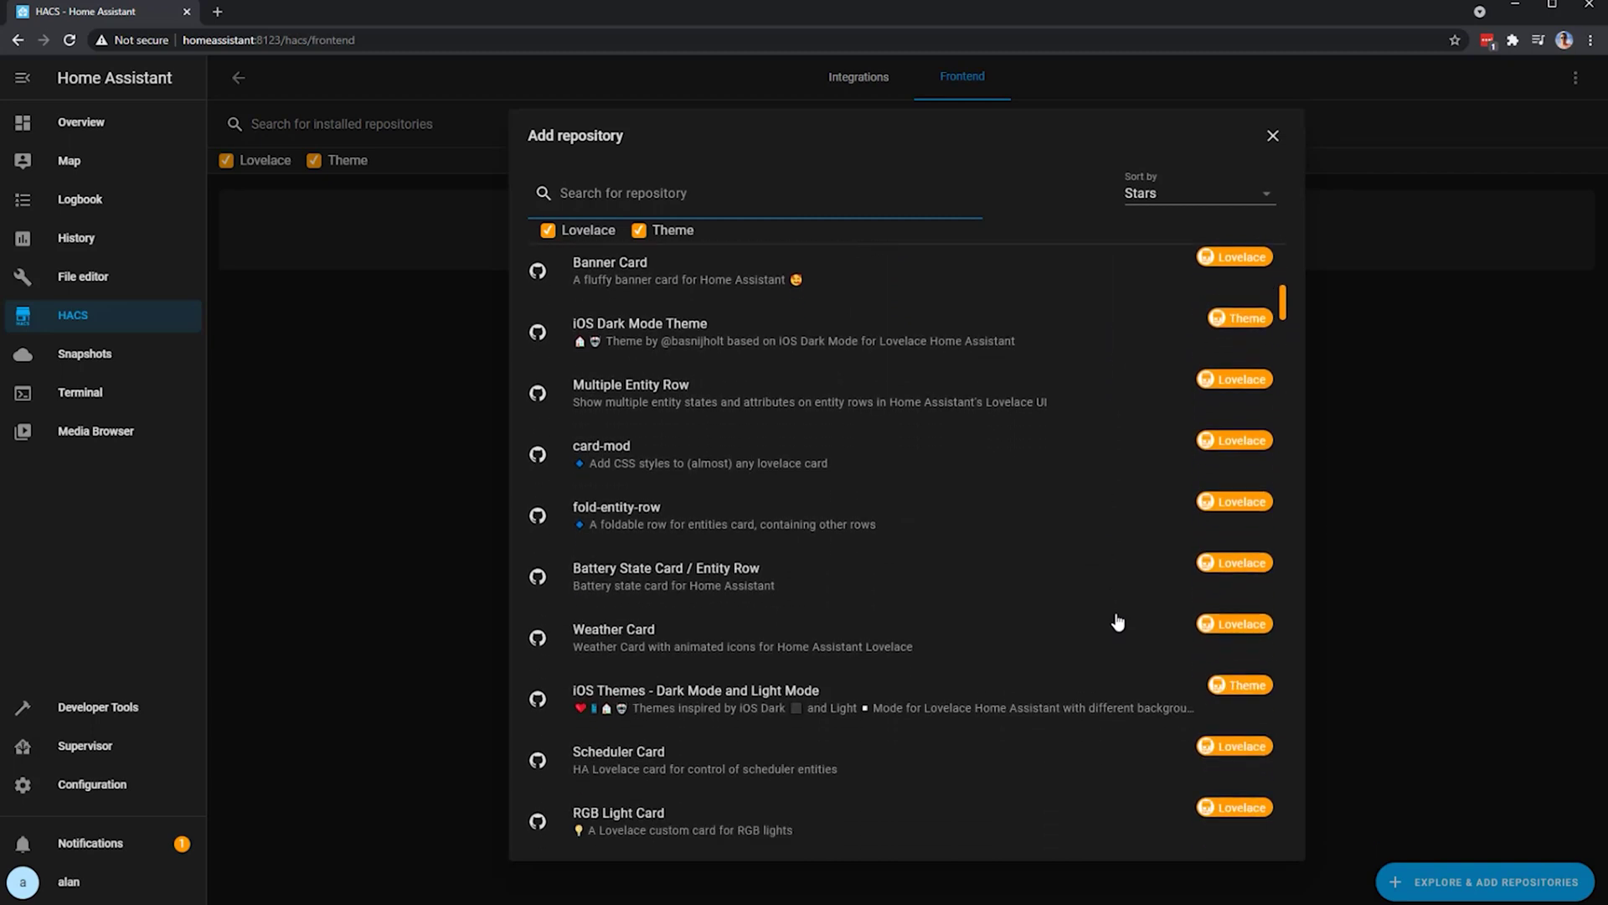
scroll(1117, 622, "down", 5)
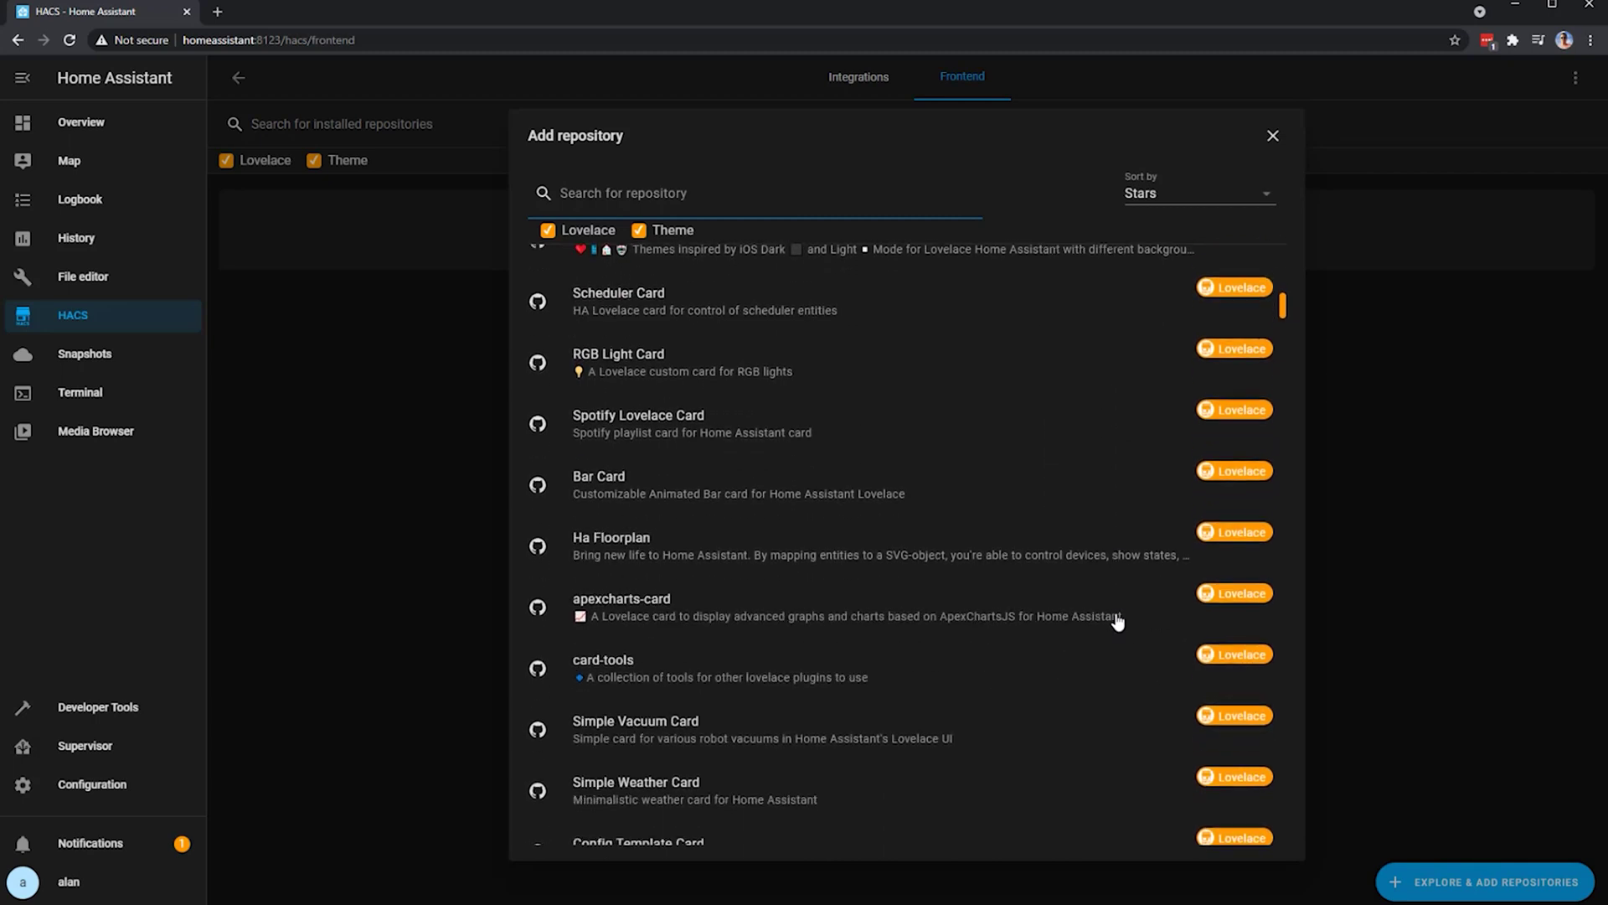
scroll(1117, 621, "down", 5)
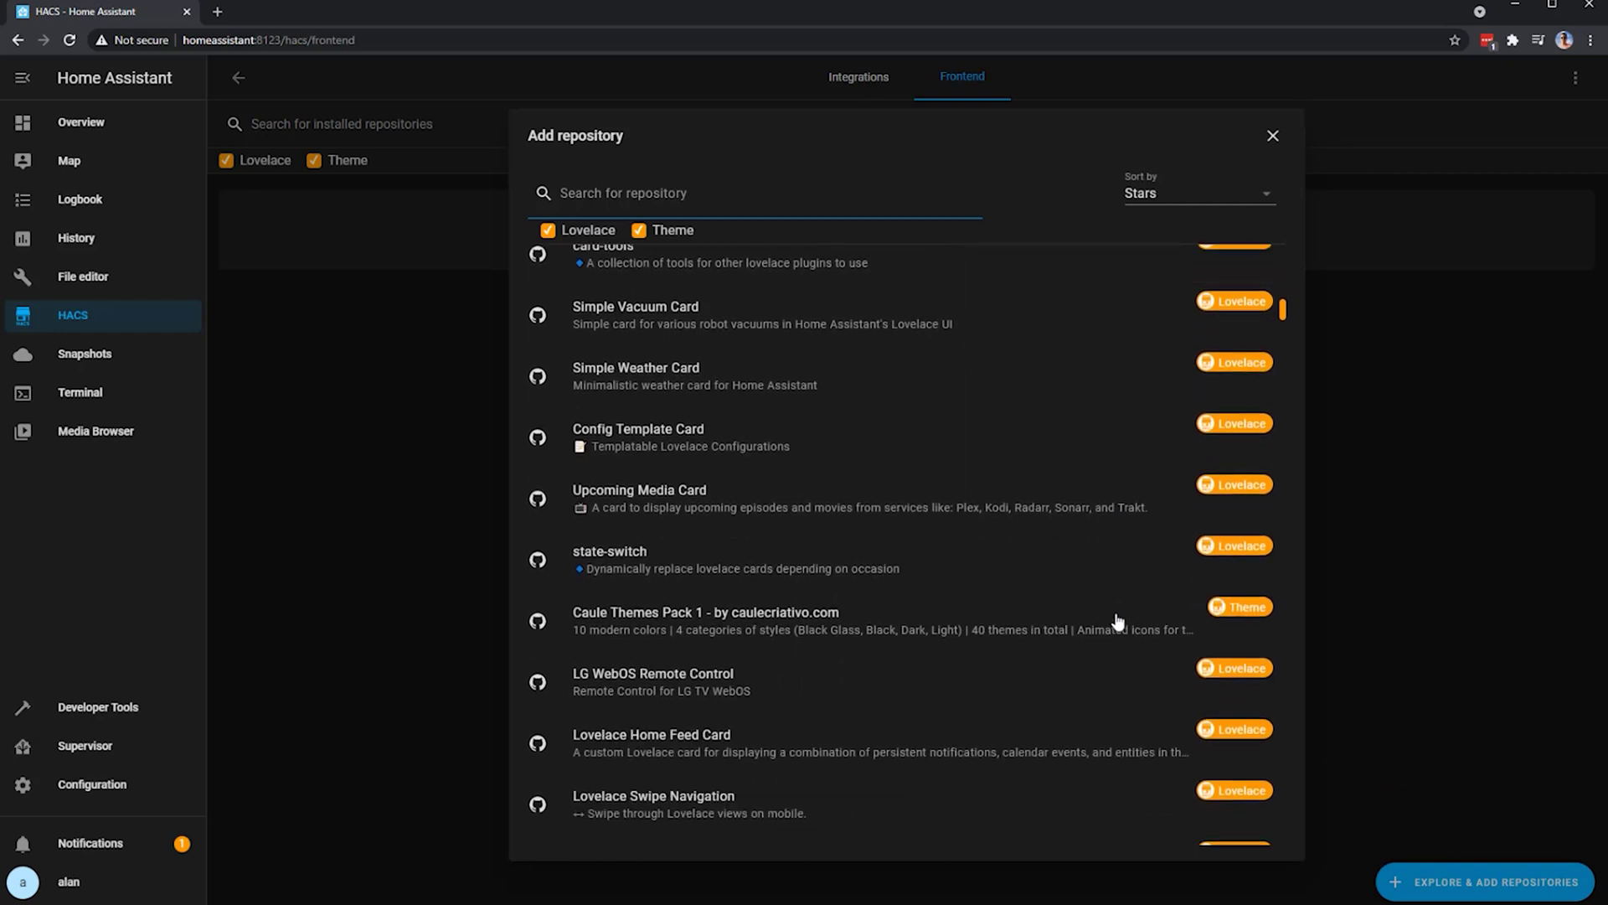
scroll(1117, 622, "down", 1)
scroll(1117, 621, "down", 5)
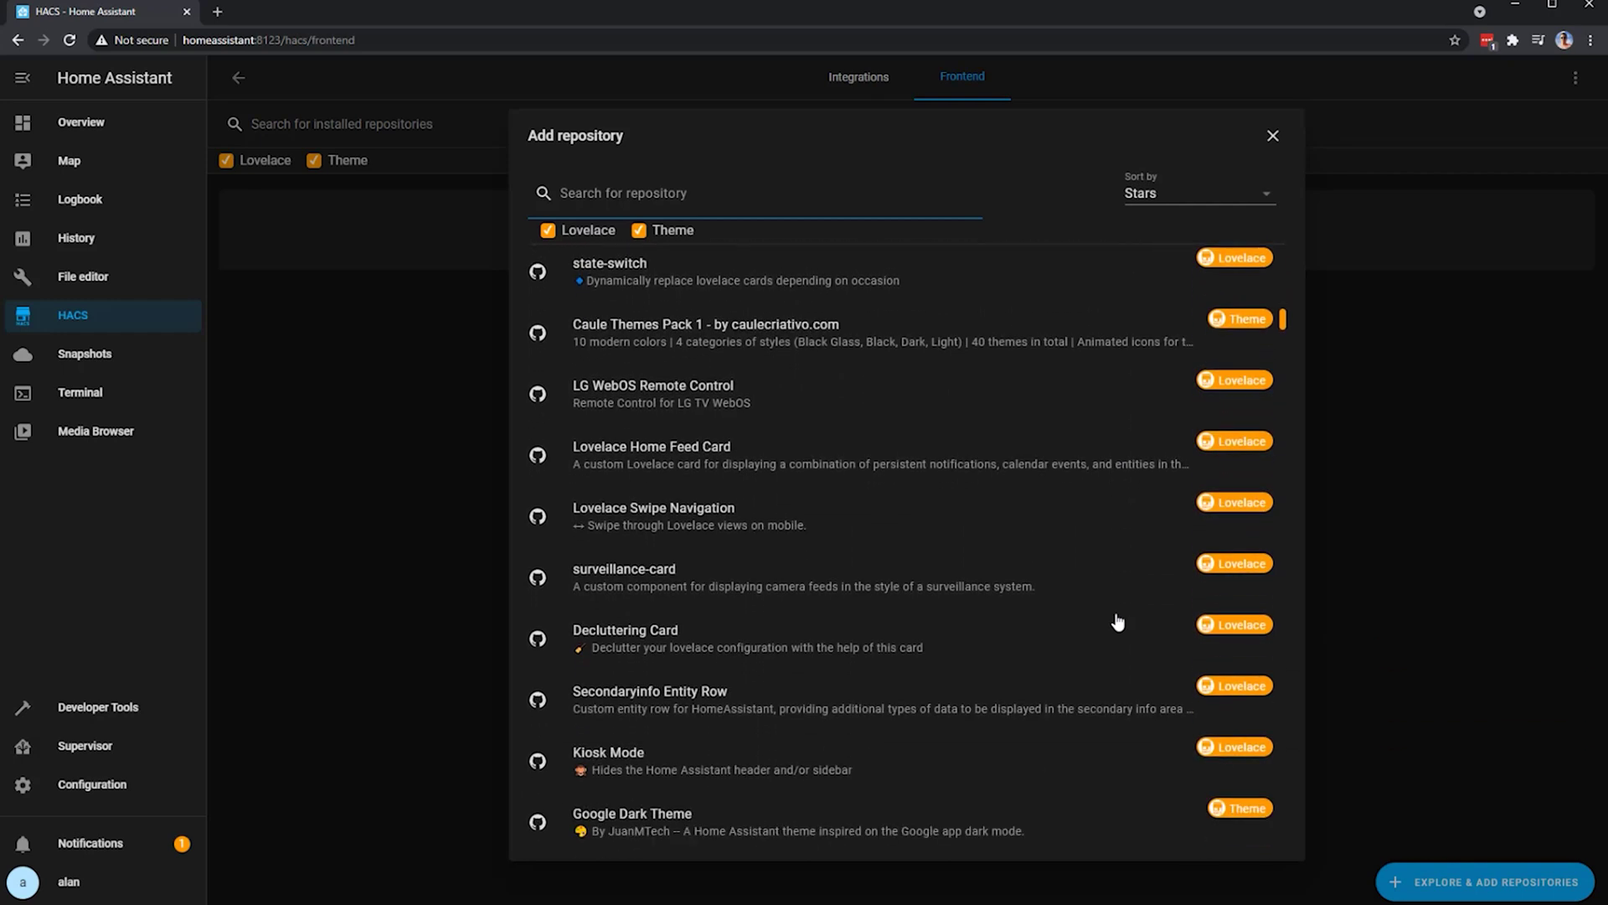
scroll(1118, 622, "down", 5)
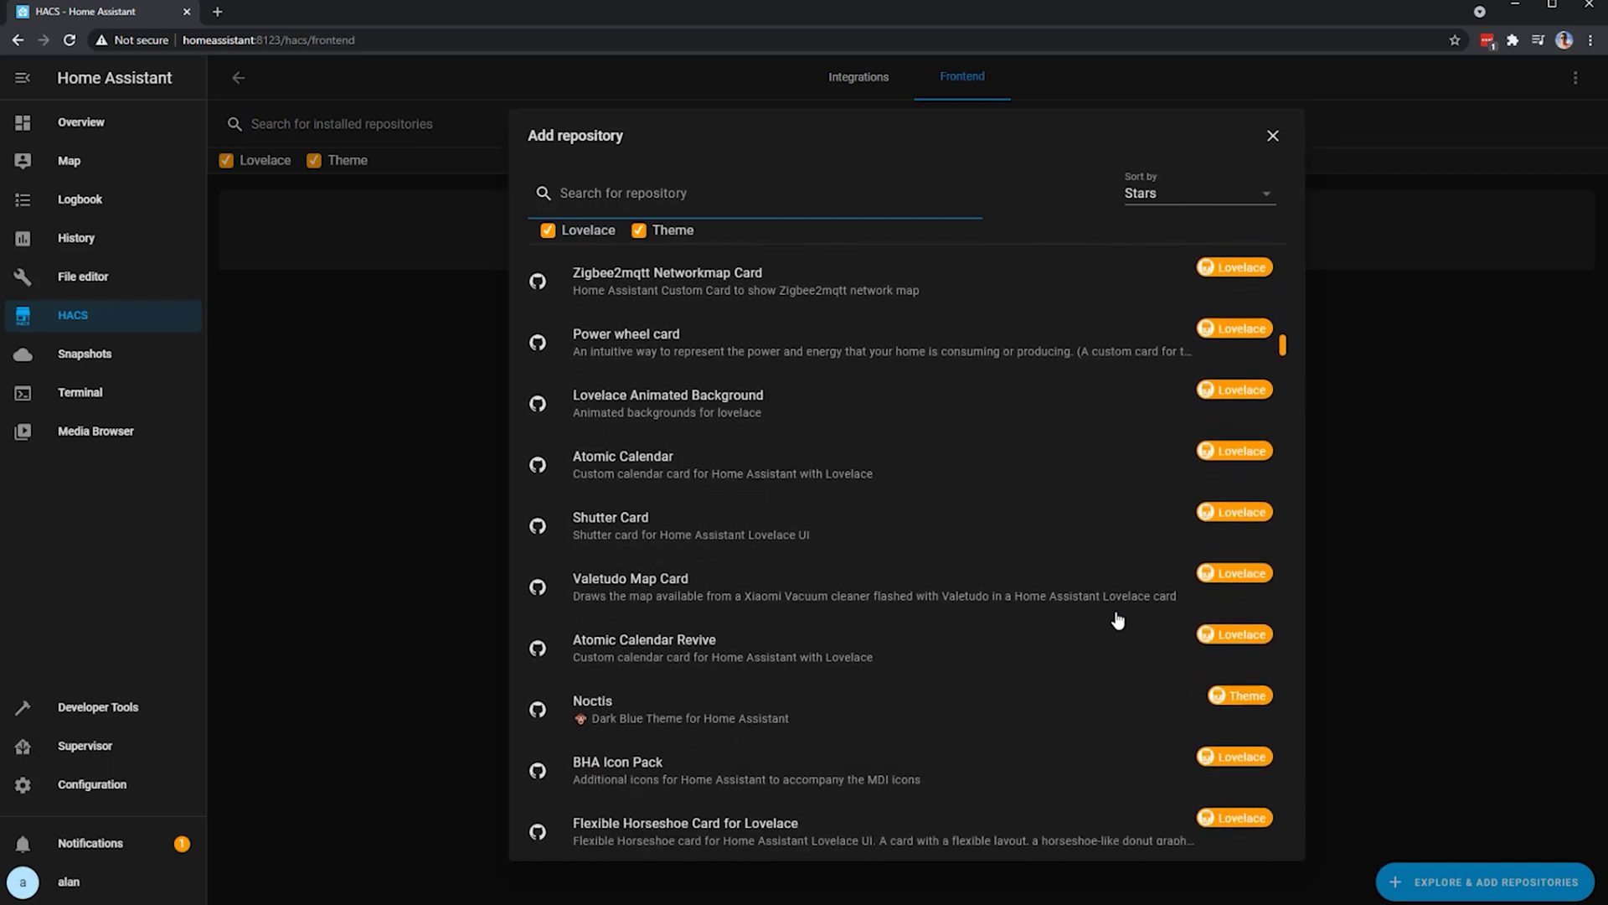
scroll(1118, 621, "down", 5)
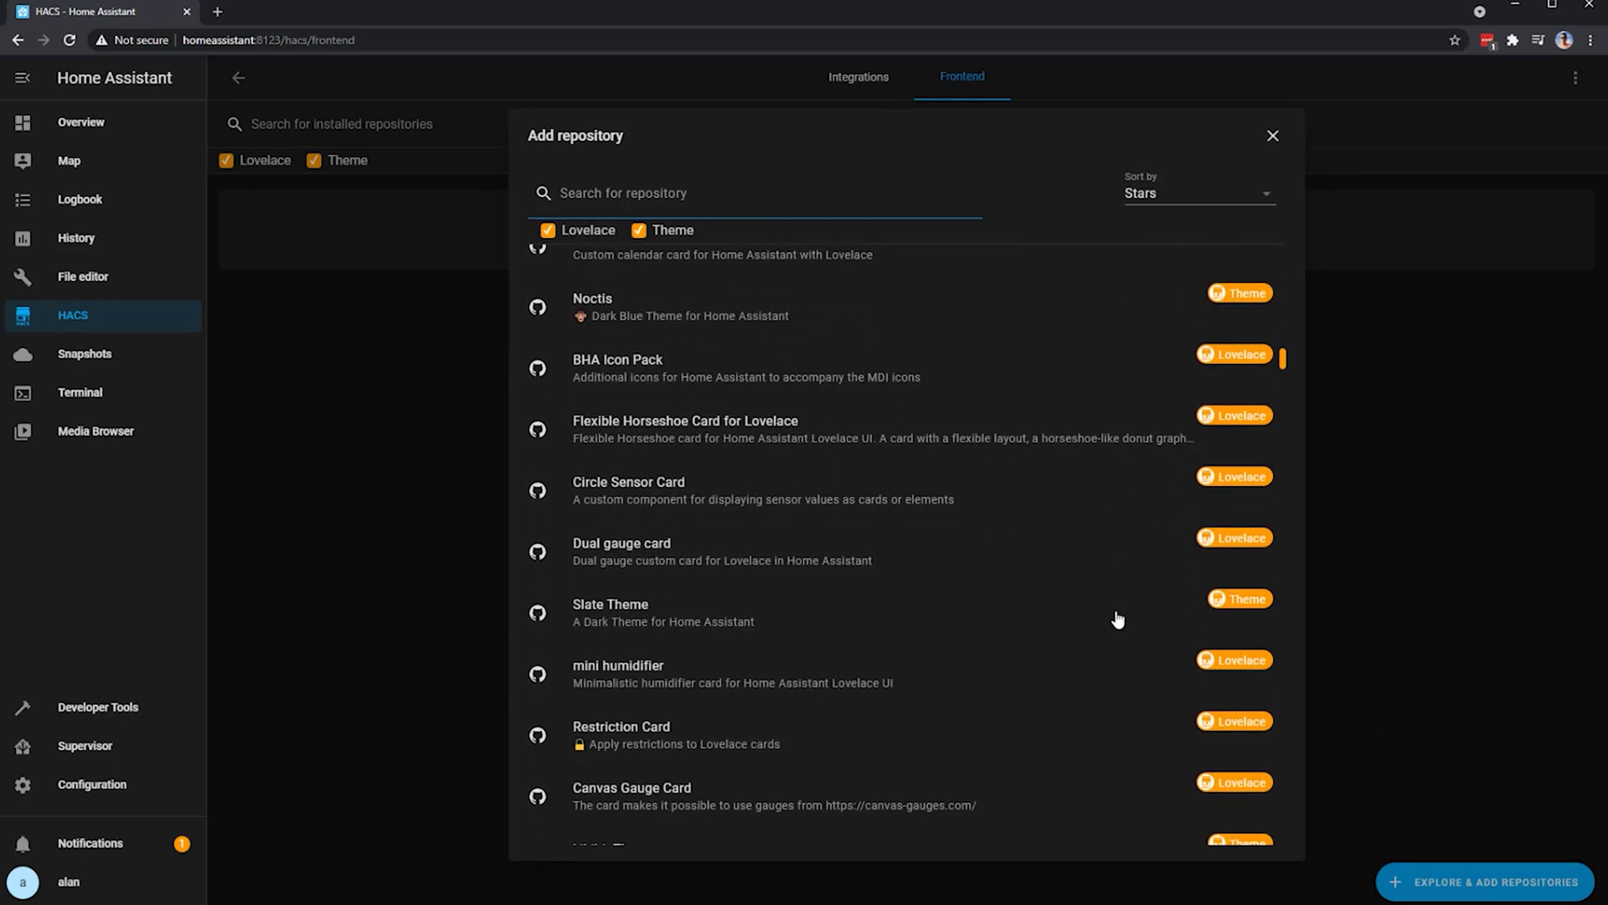
scroll(1117, 620, "down", 4)
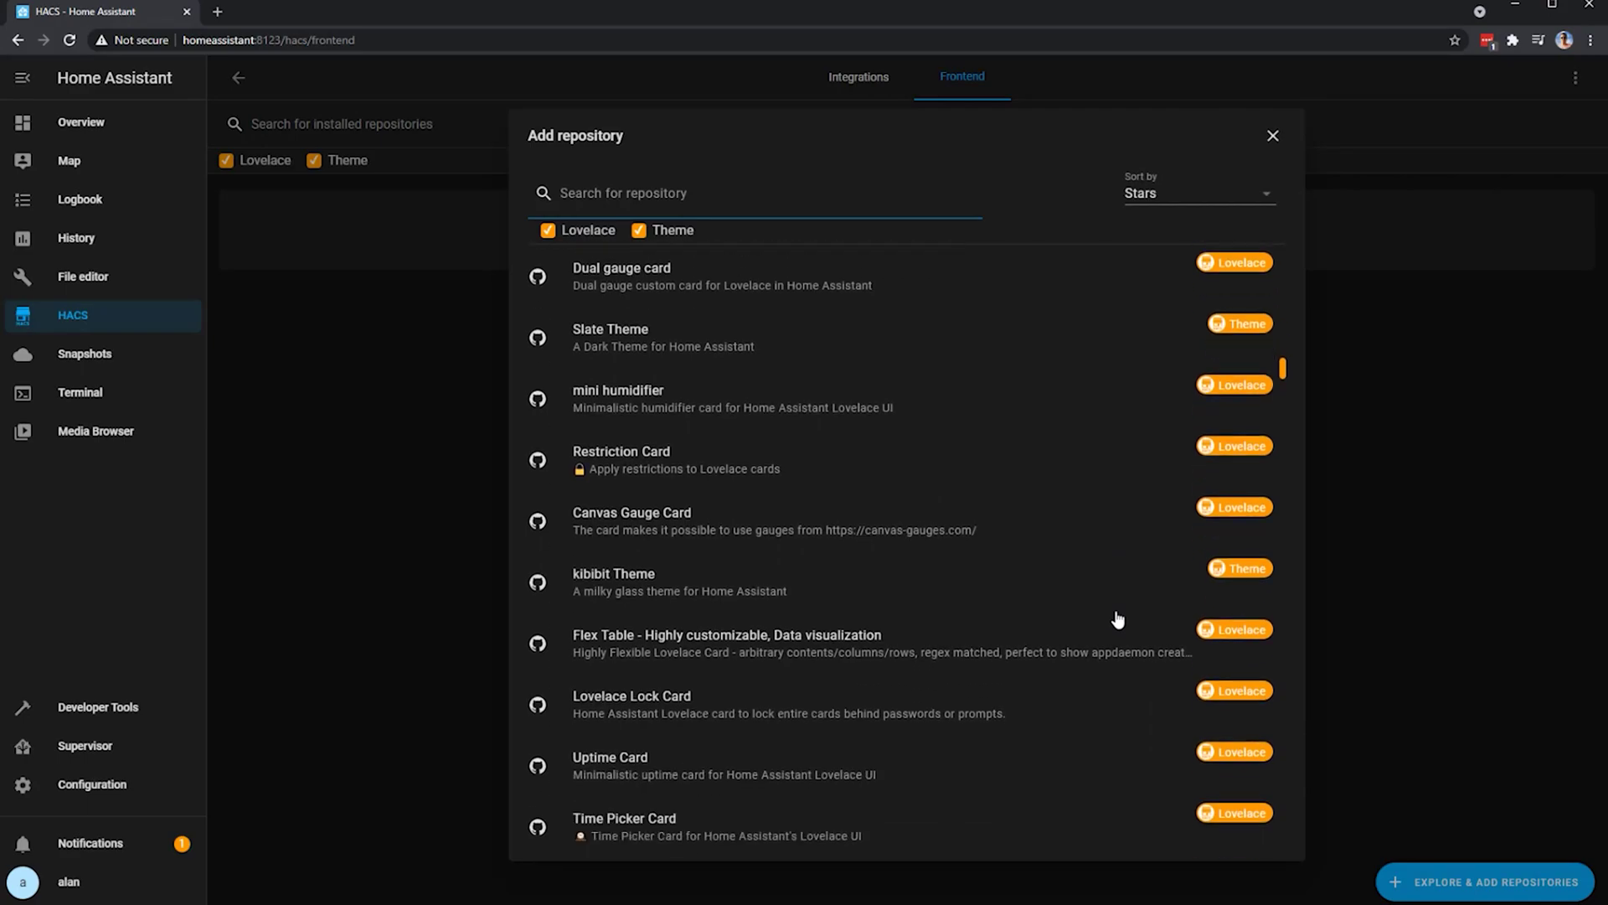
scroll(1118, 619, "down", 4)
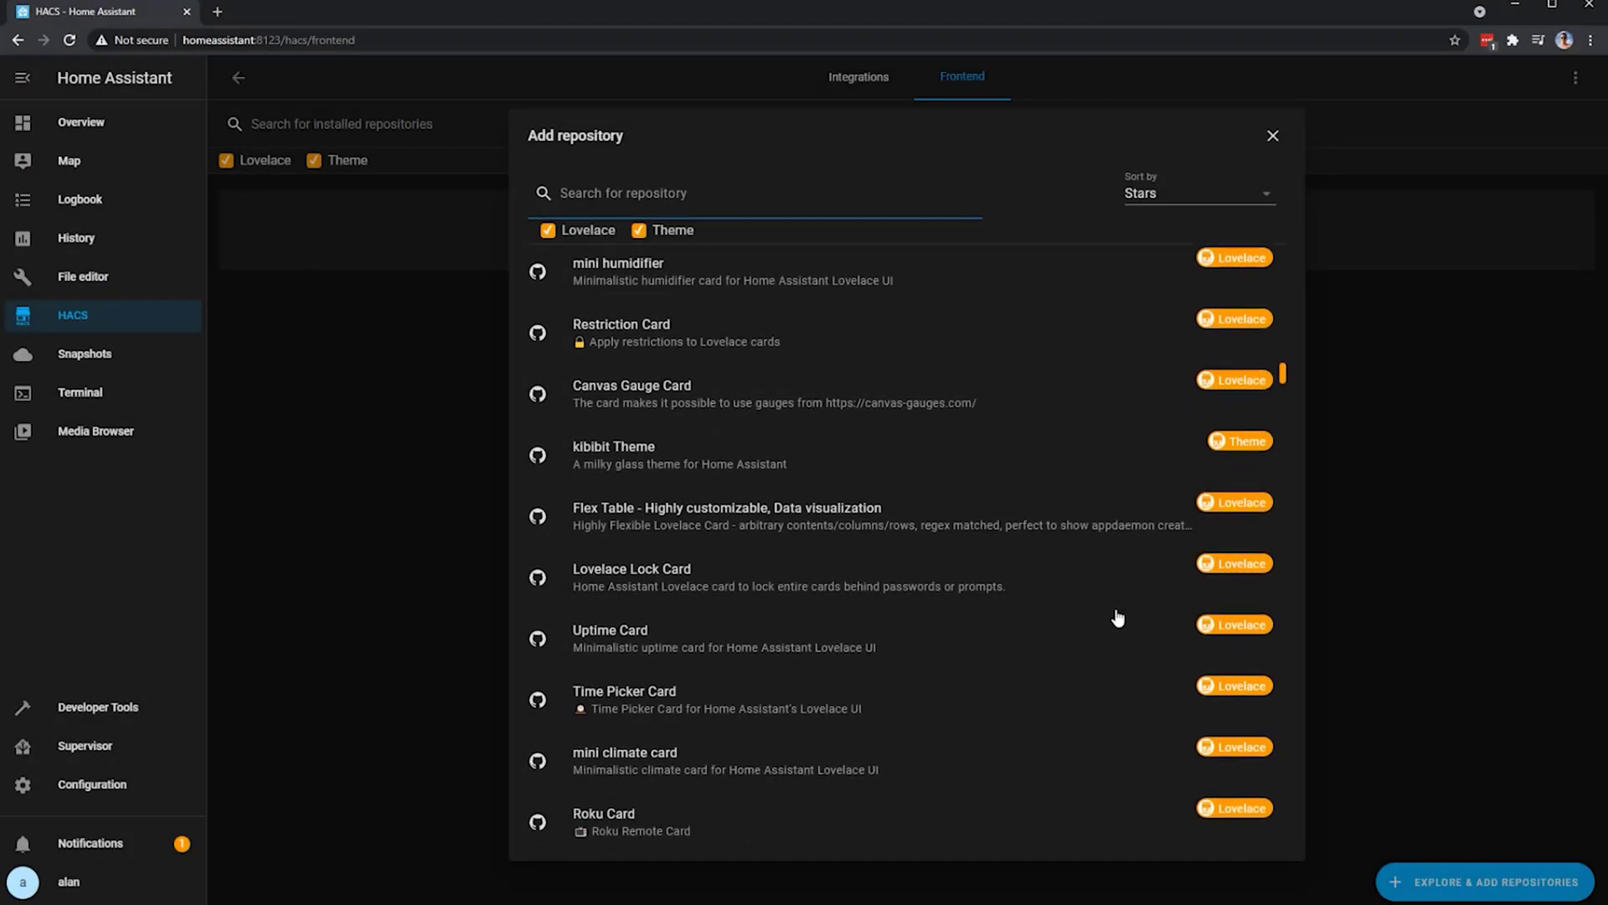
scroll(1117, 618, "down", 5)
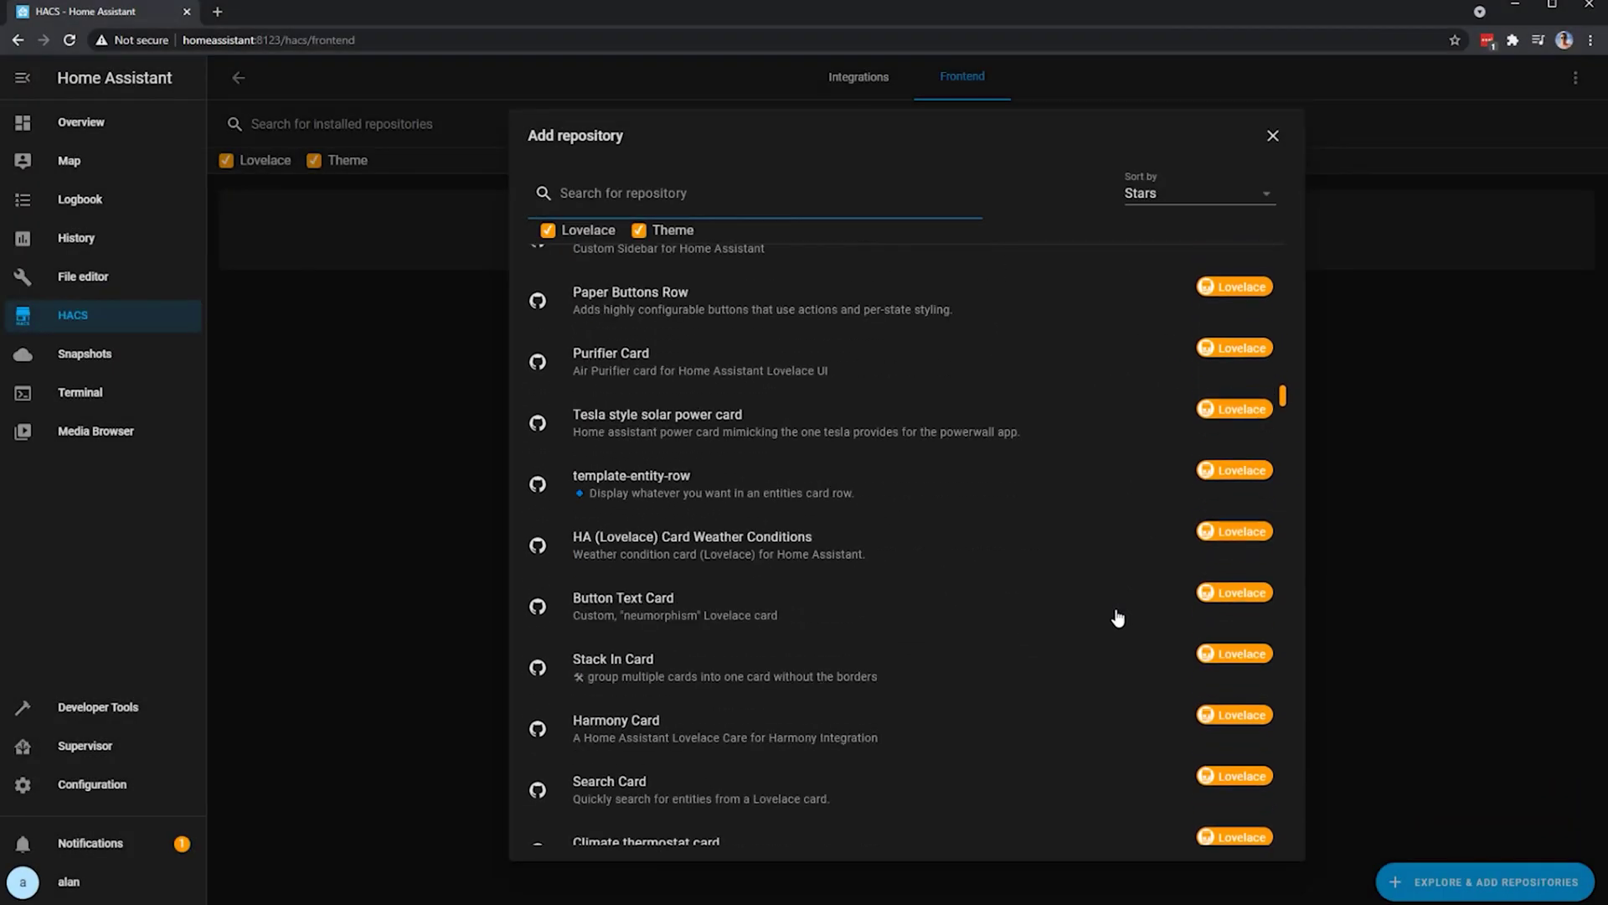
scroll(1117, 618, "down", 5)
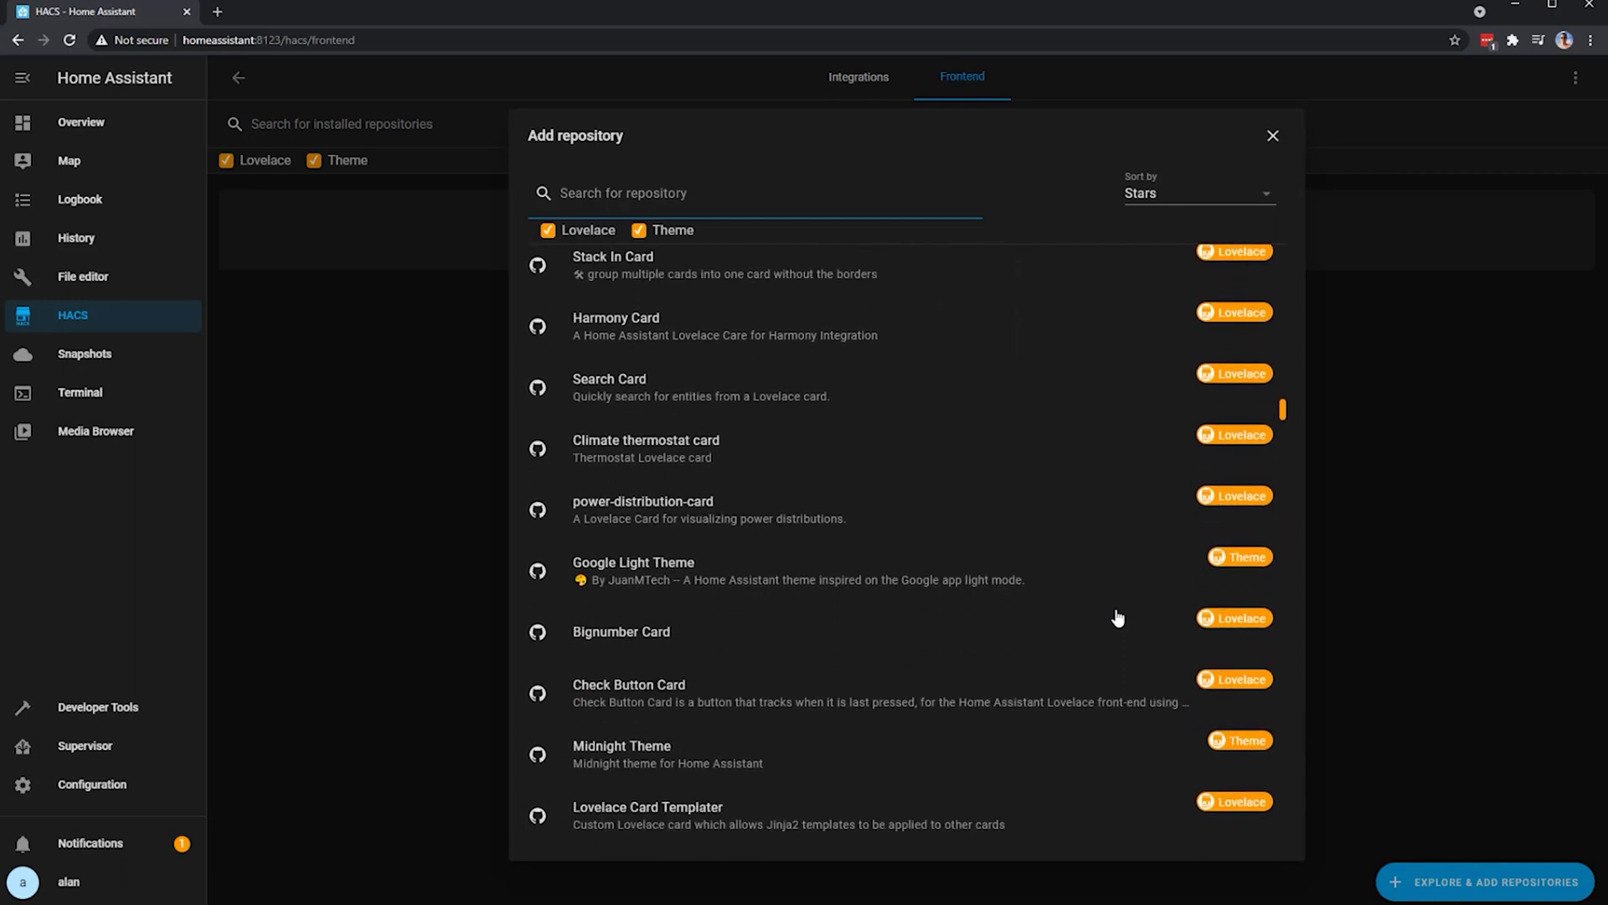
scroll(1117, 618, "down", 5)
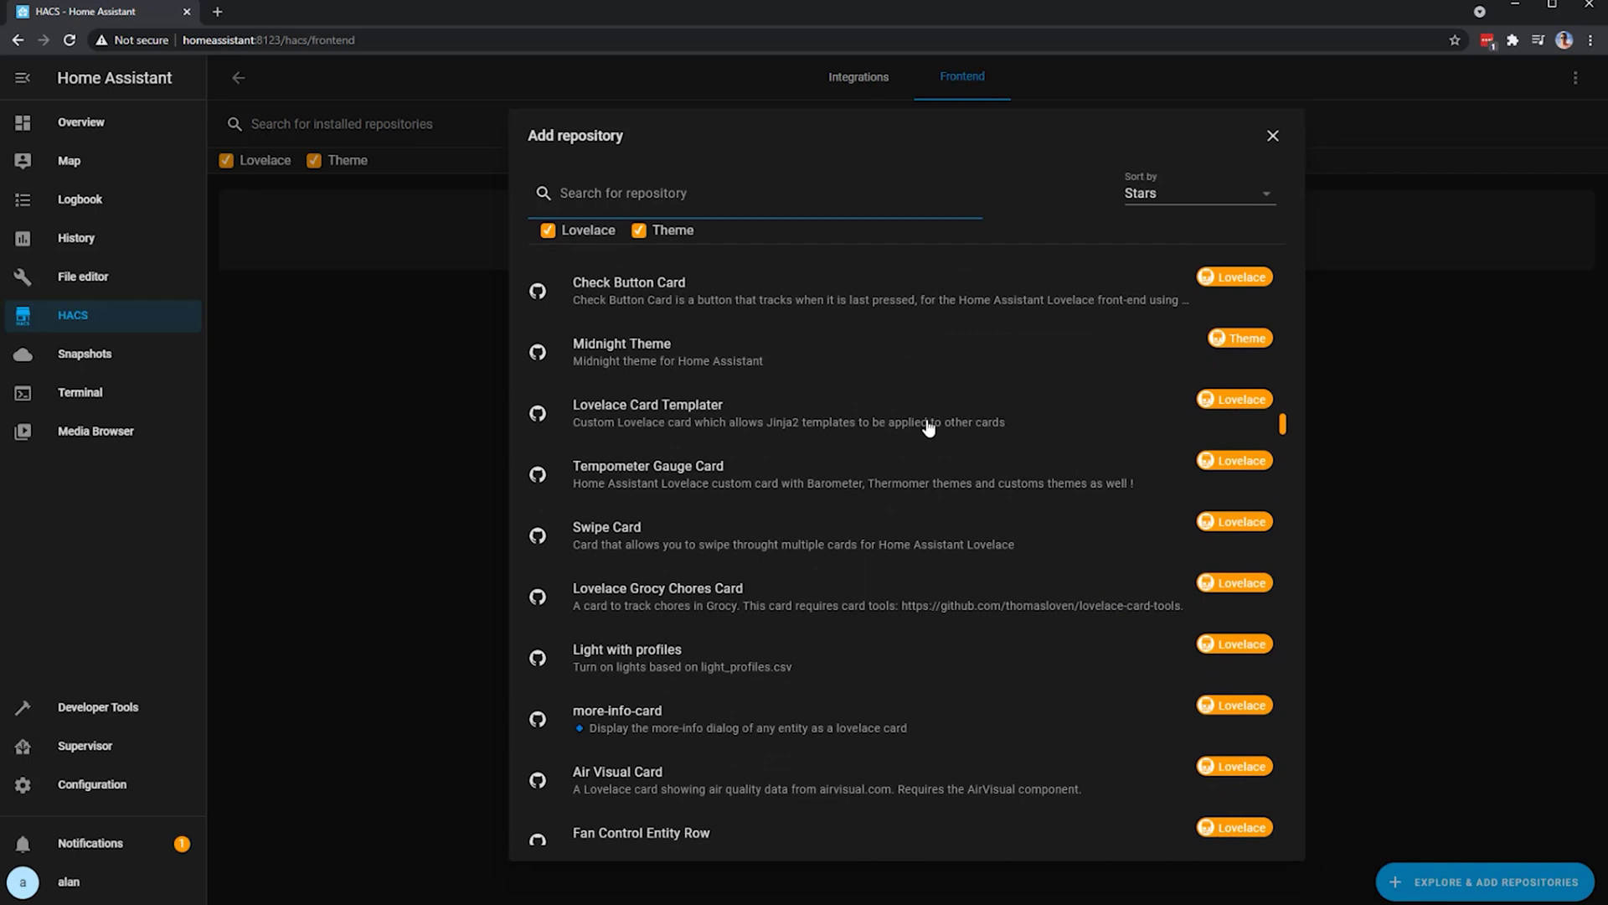
- Open Midnight Theme's details, read its info, and install it through HACS
left_click(787, 362)
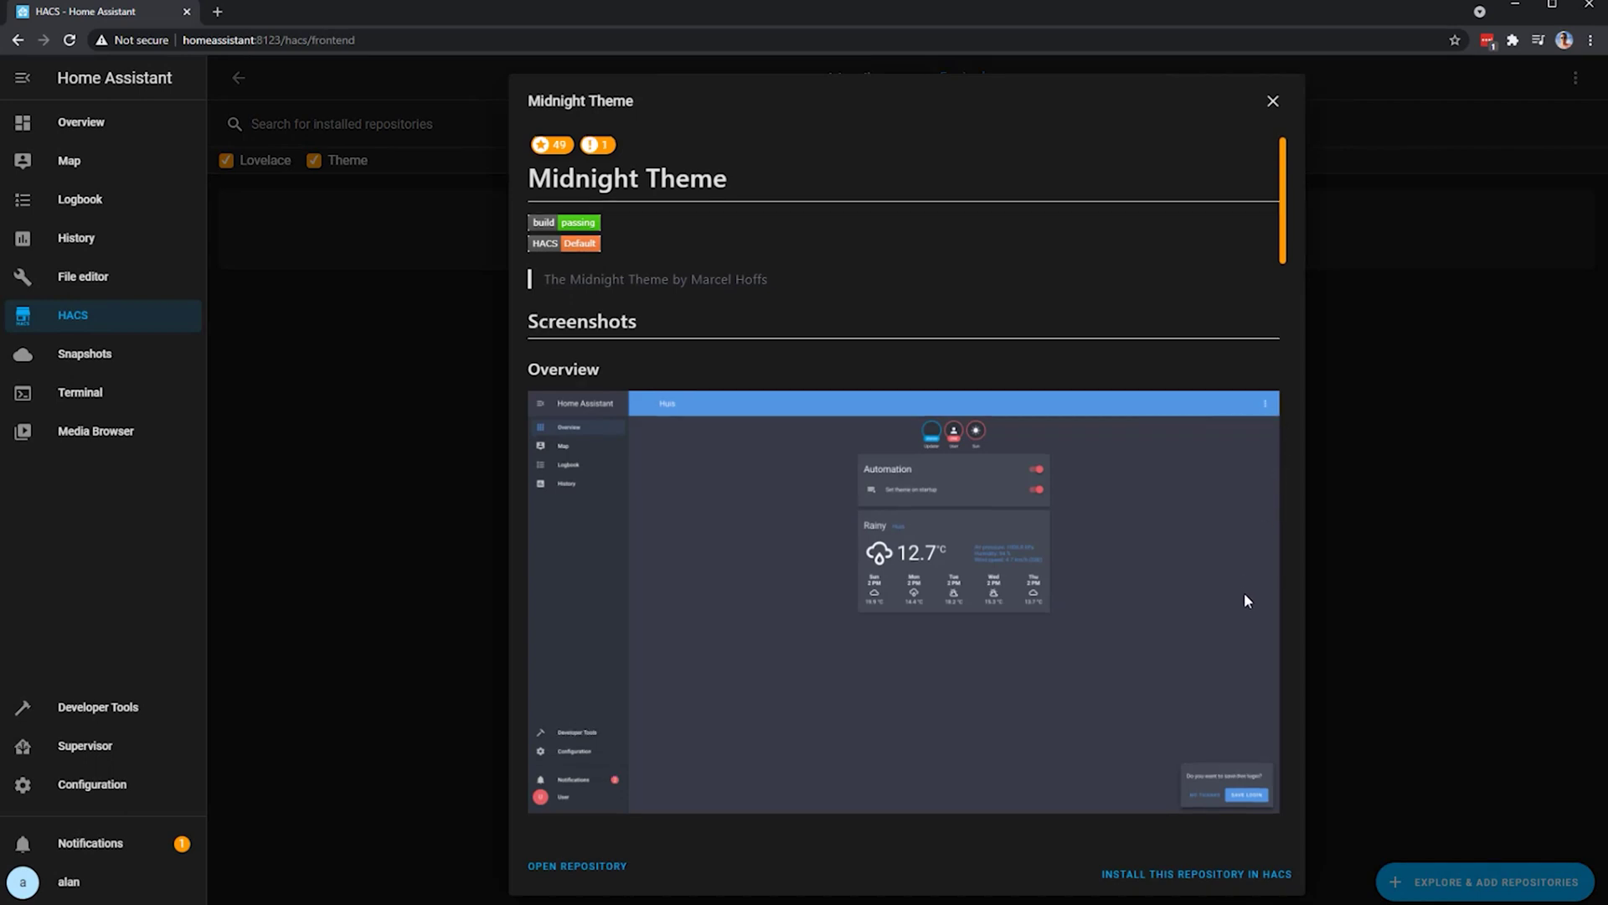
scroll(1242, 594, "down", 6)
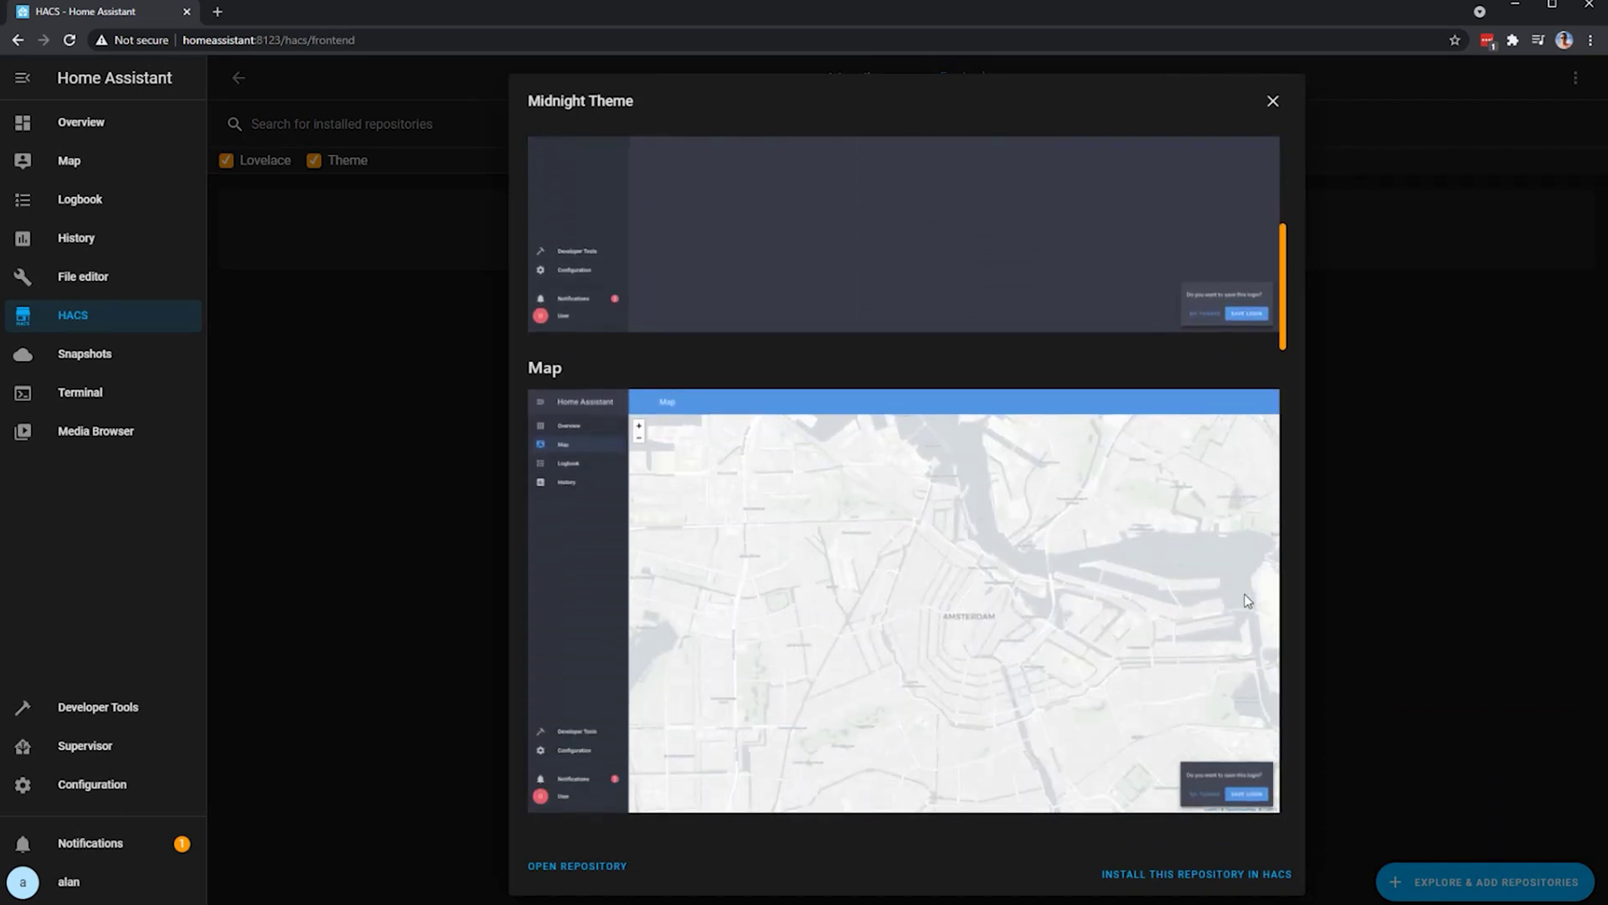
scroll(1247, 600, "down", 5)
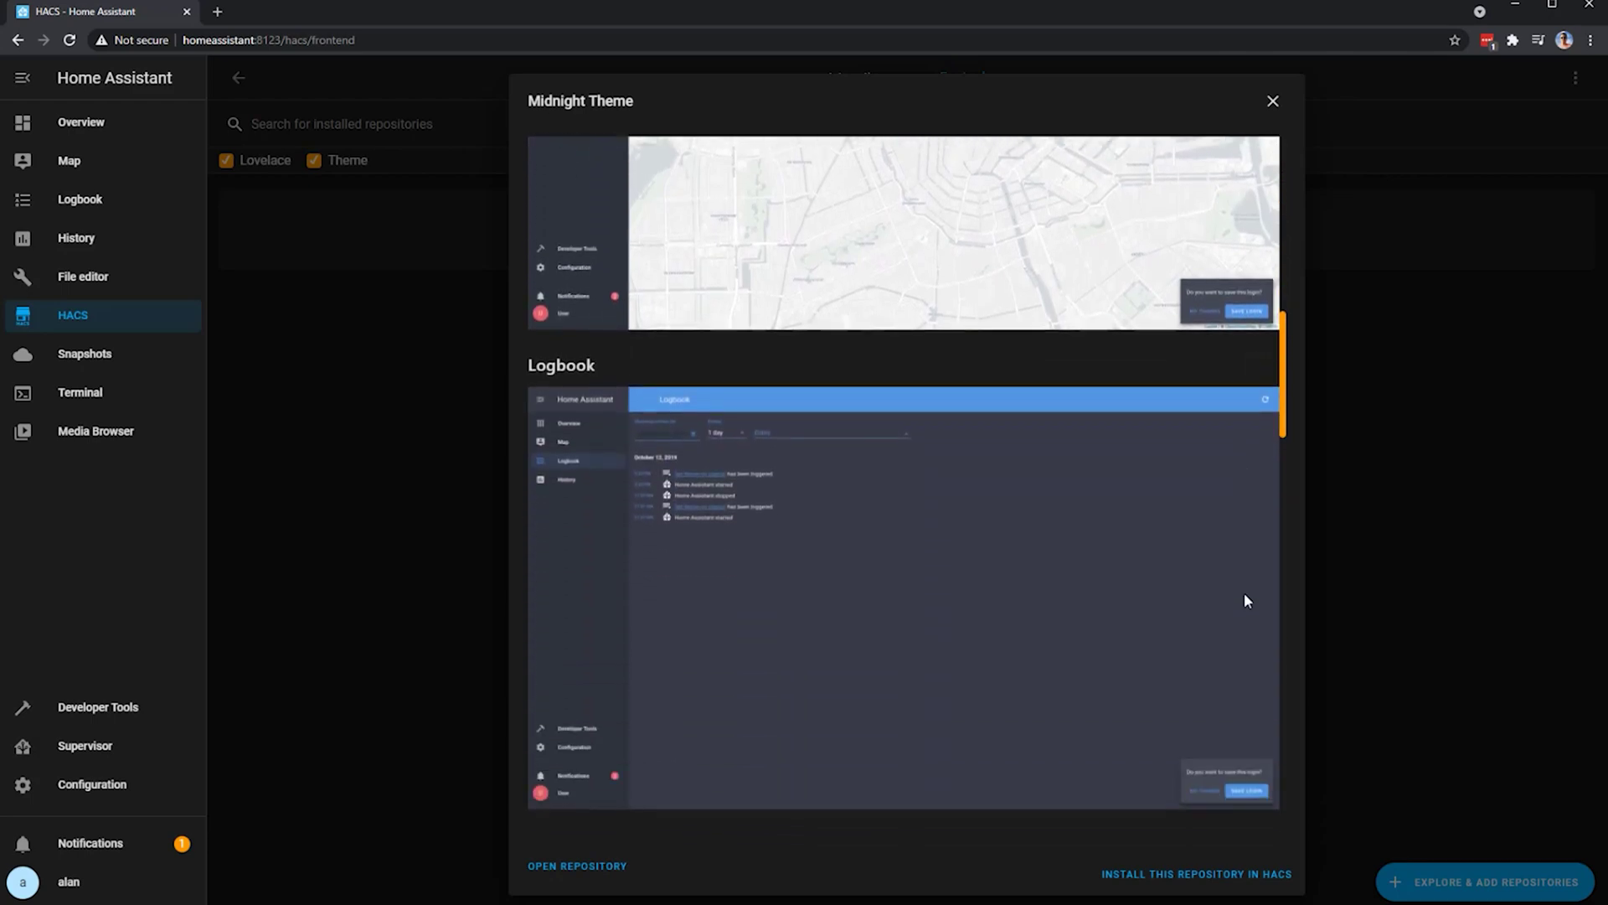
scroll(1245, 601, "down", 5)
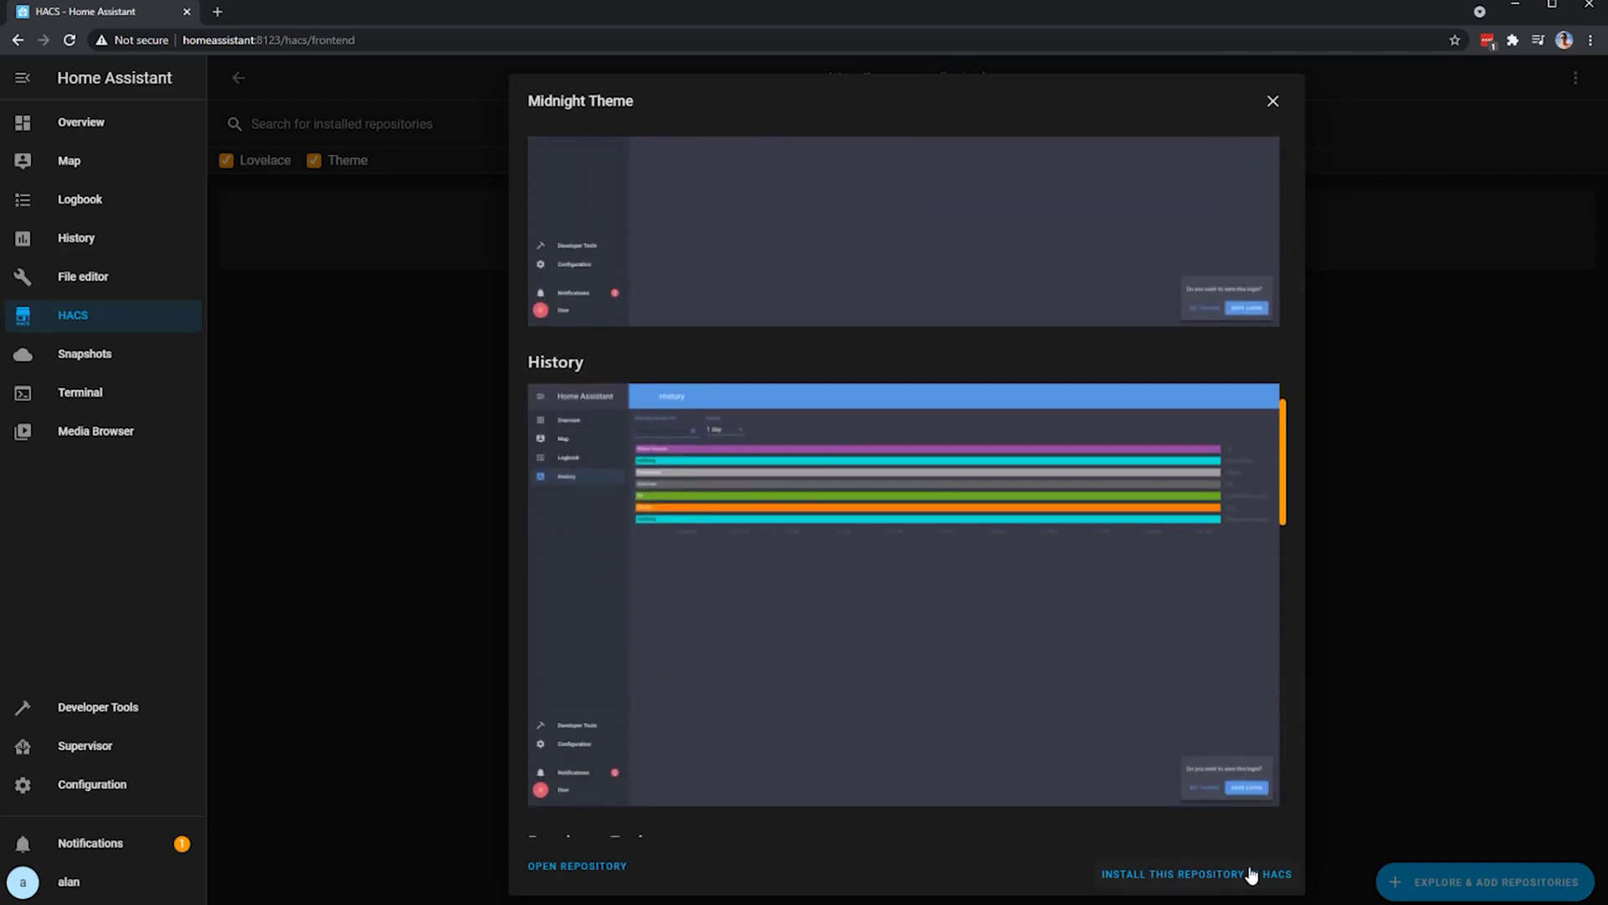
left_click(1250, 874)
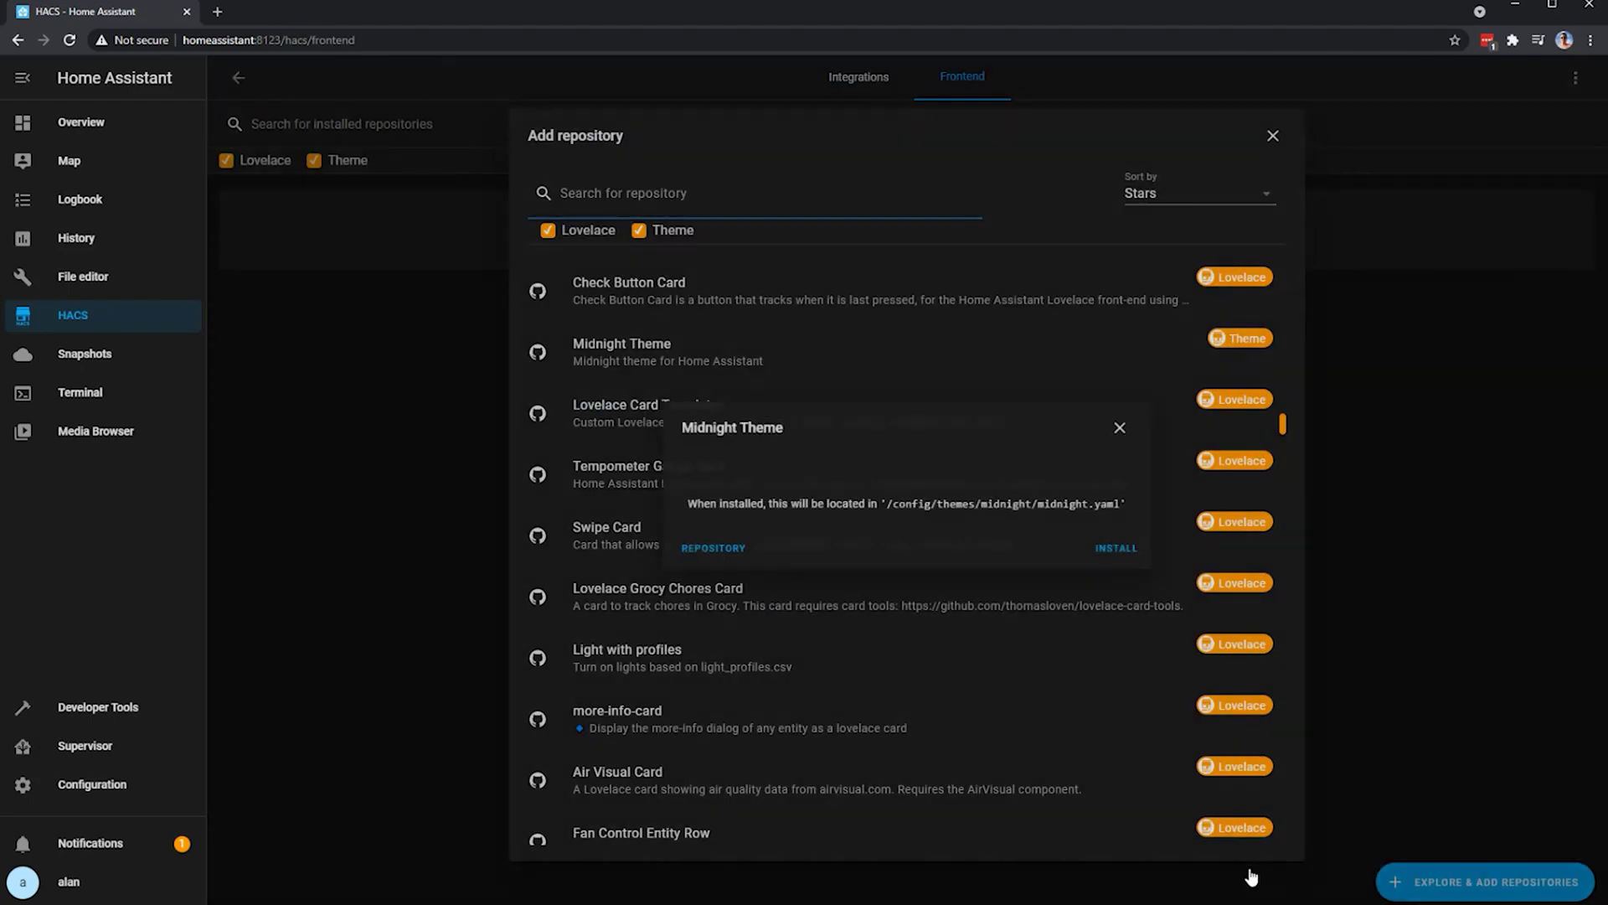
left_click(1116, 557)
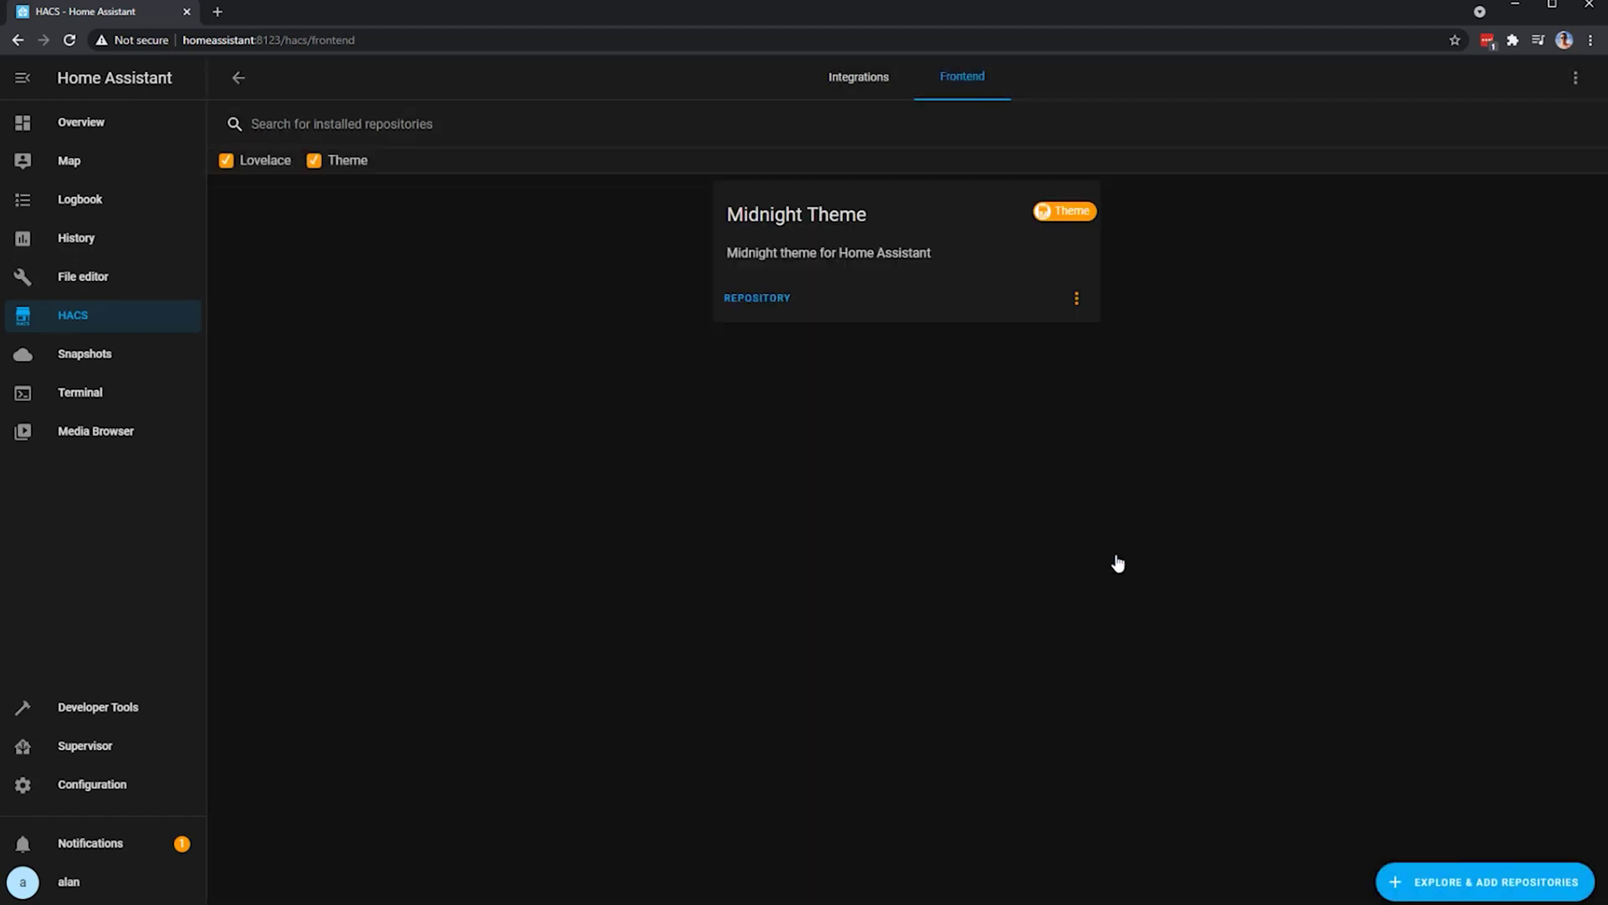
- Open Midnight Theme's information and copy the frontend themes YAML snippet from its Installation section
left_click(1074, 299)
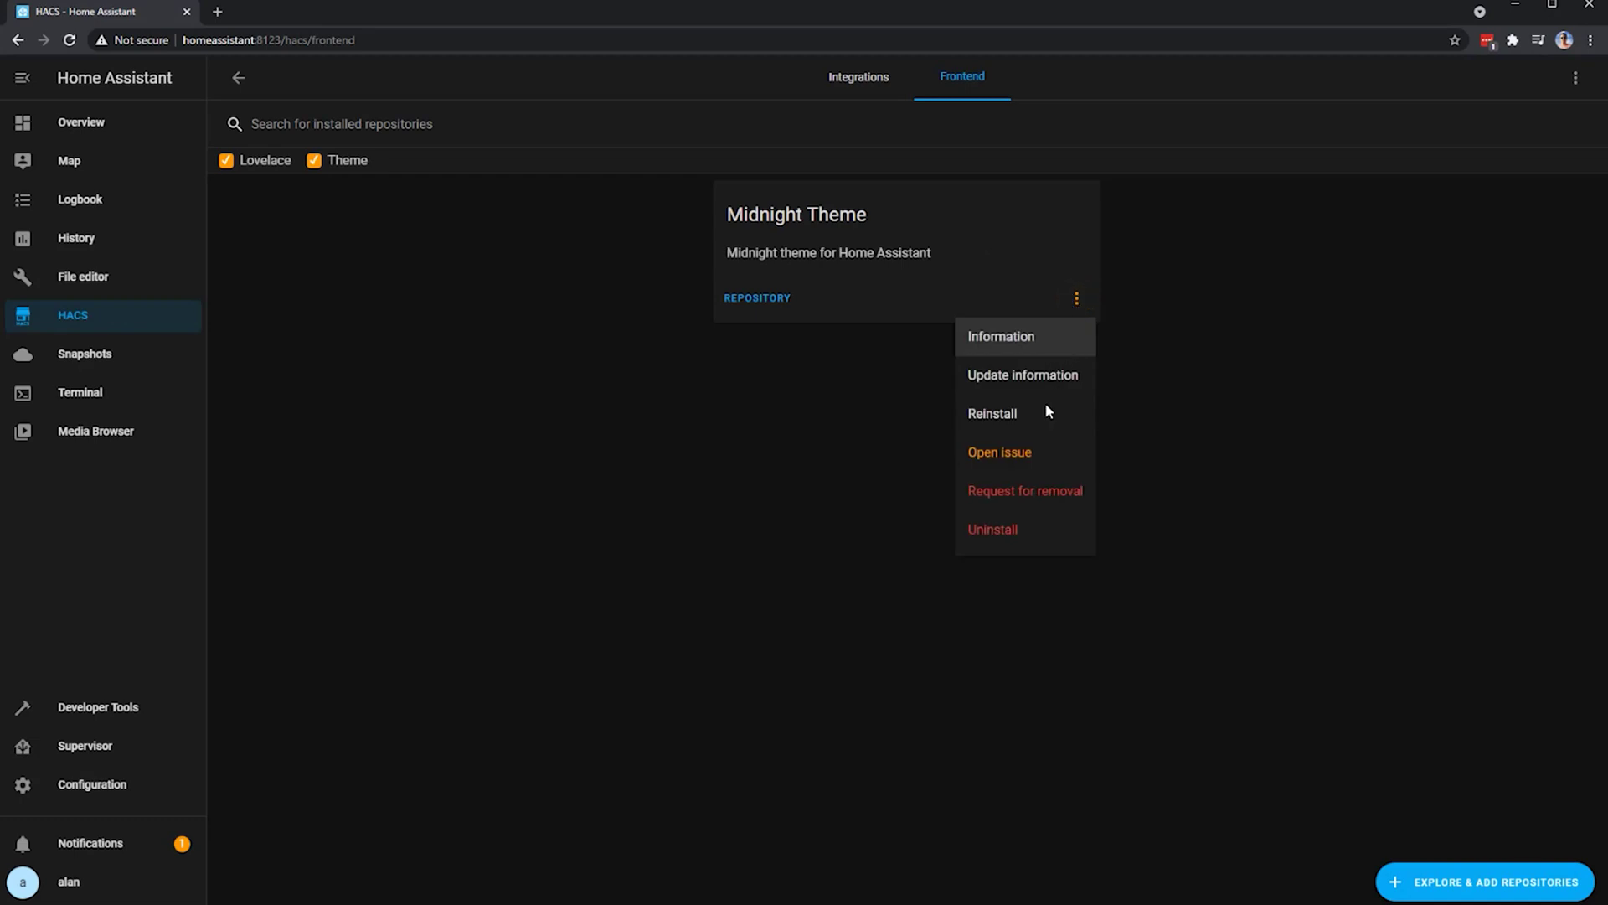
left_click(1025, 352)
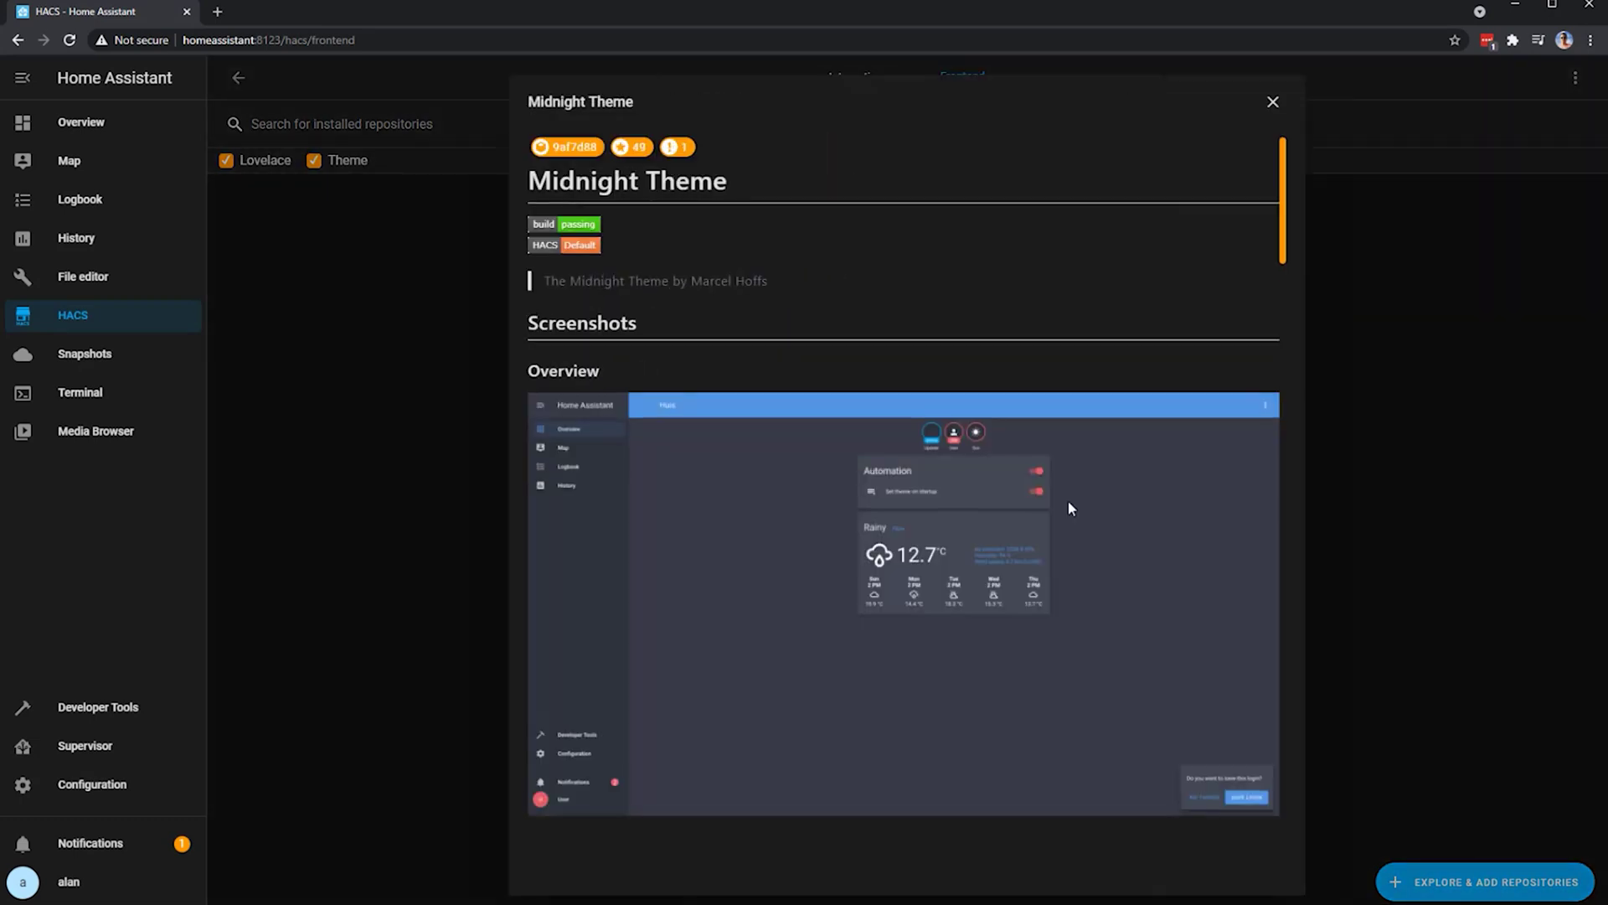
scroll(1067, 502, "down", 18)
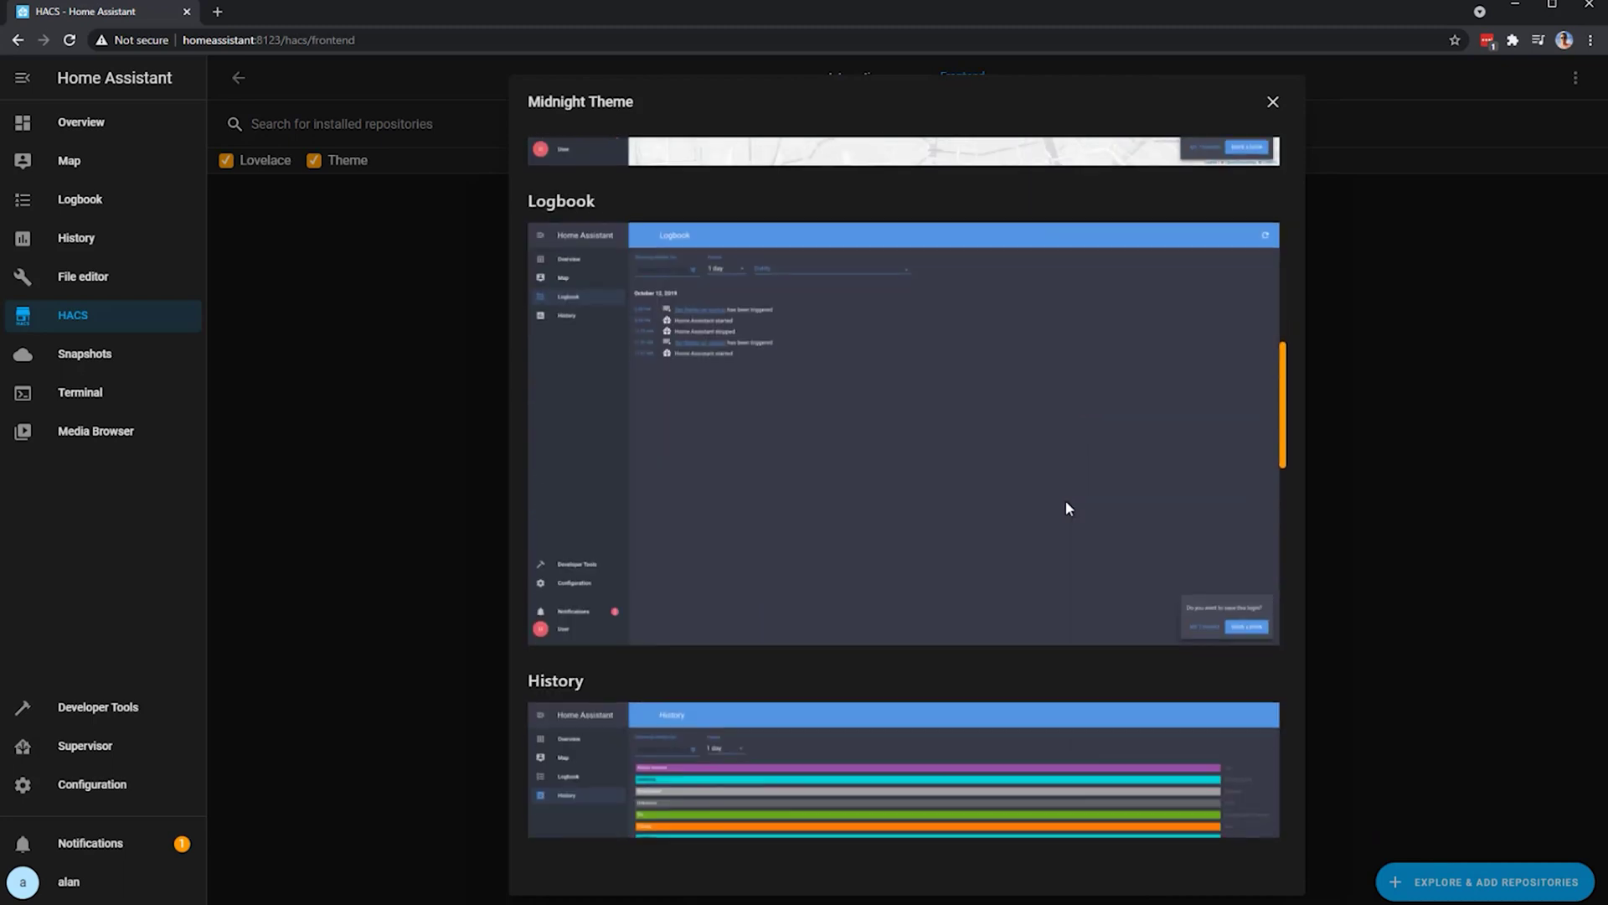
scroll(1062, 501, "down", 18)
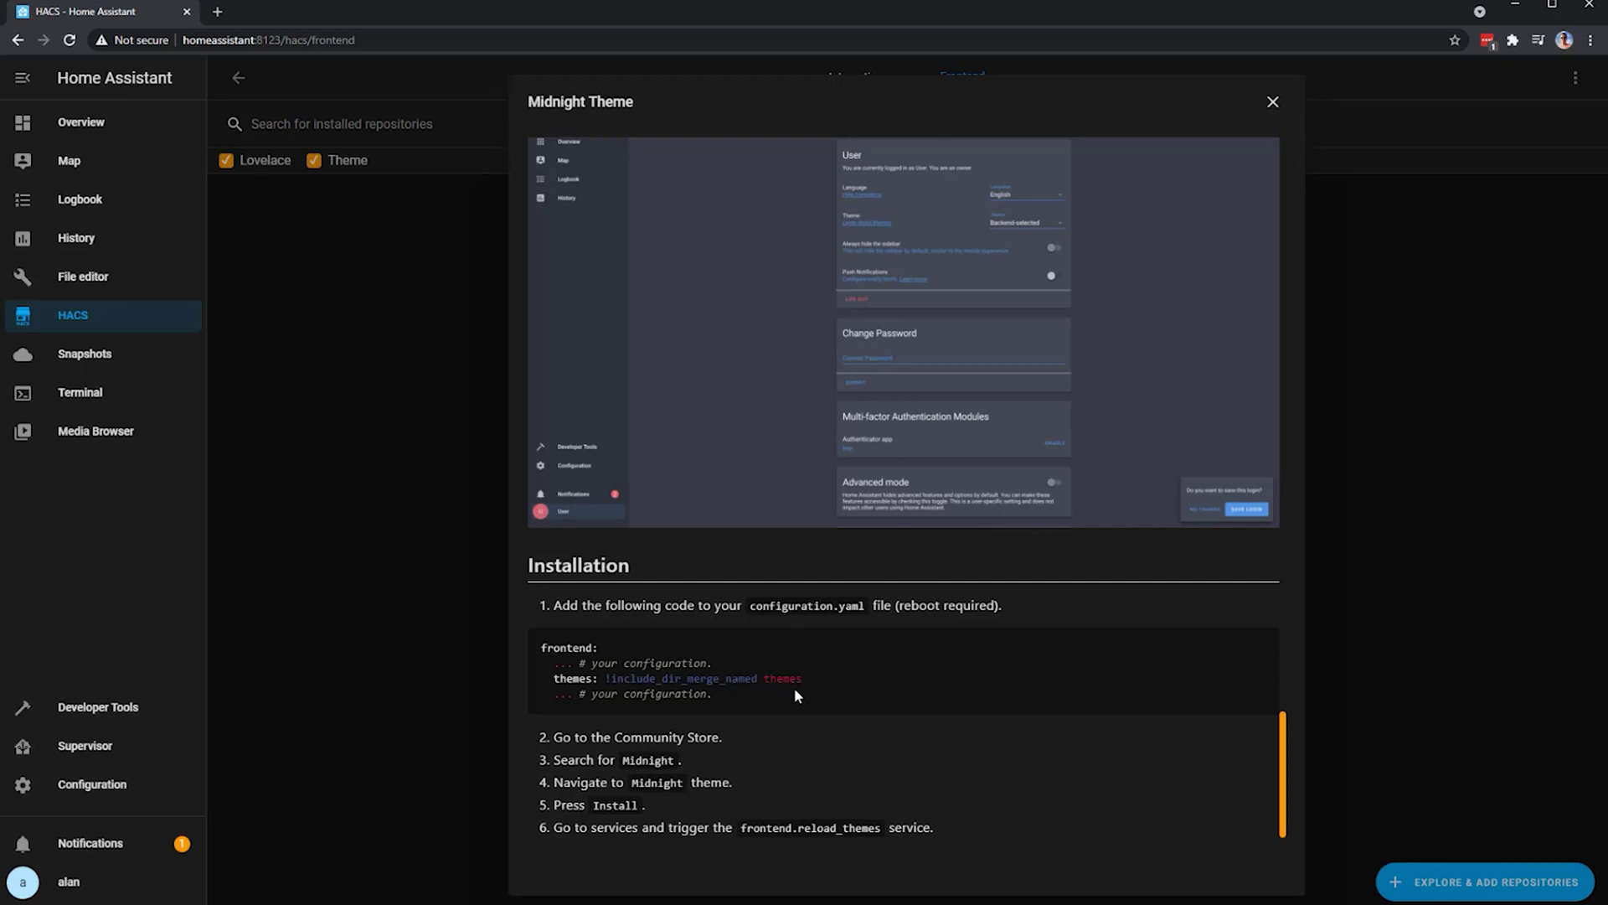
left_click_drag(787, 692, 547, 648)
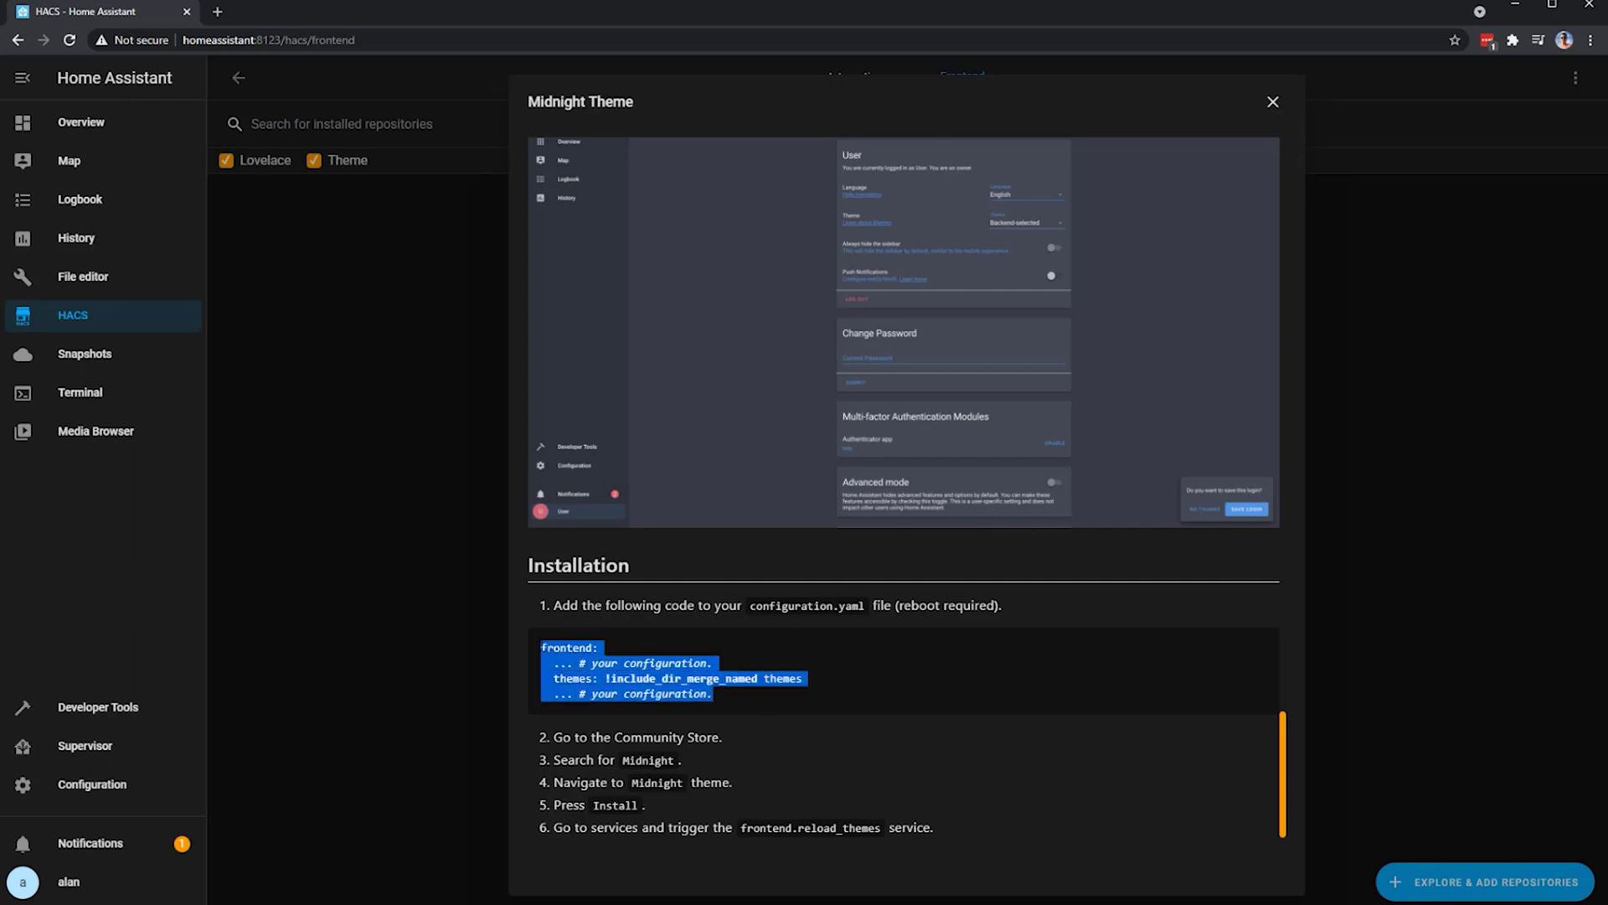
right_click(547, 648)
left_click(562, 663)
- In configuration.yaml, add a '#HACS Themes' comment on line 15 and paste the frontend themes block below it
left_click(88, 286)
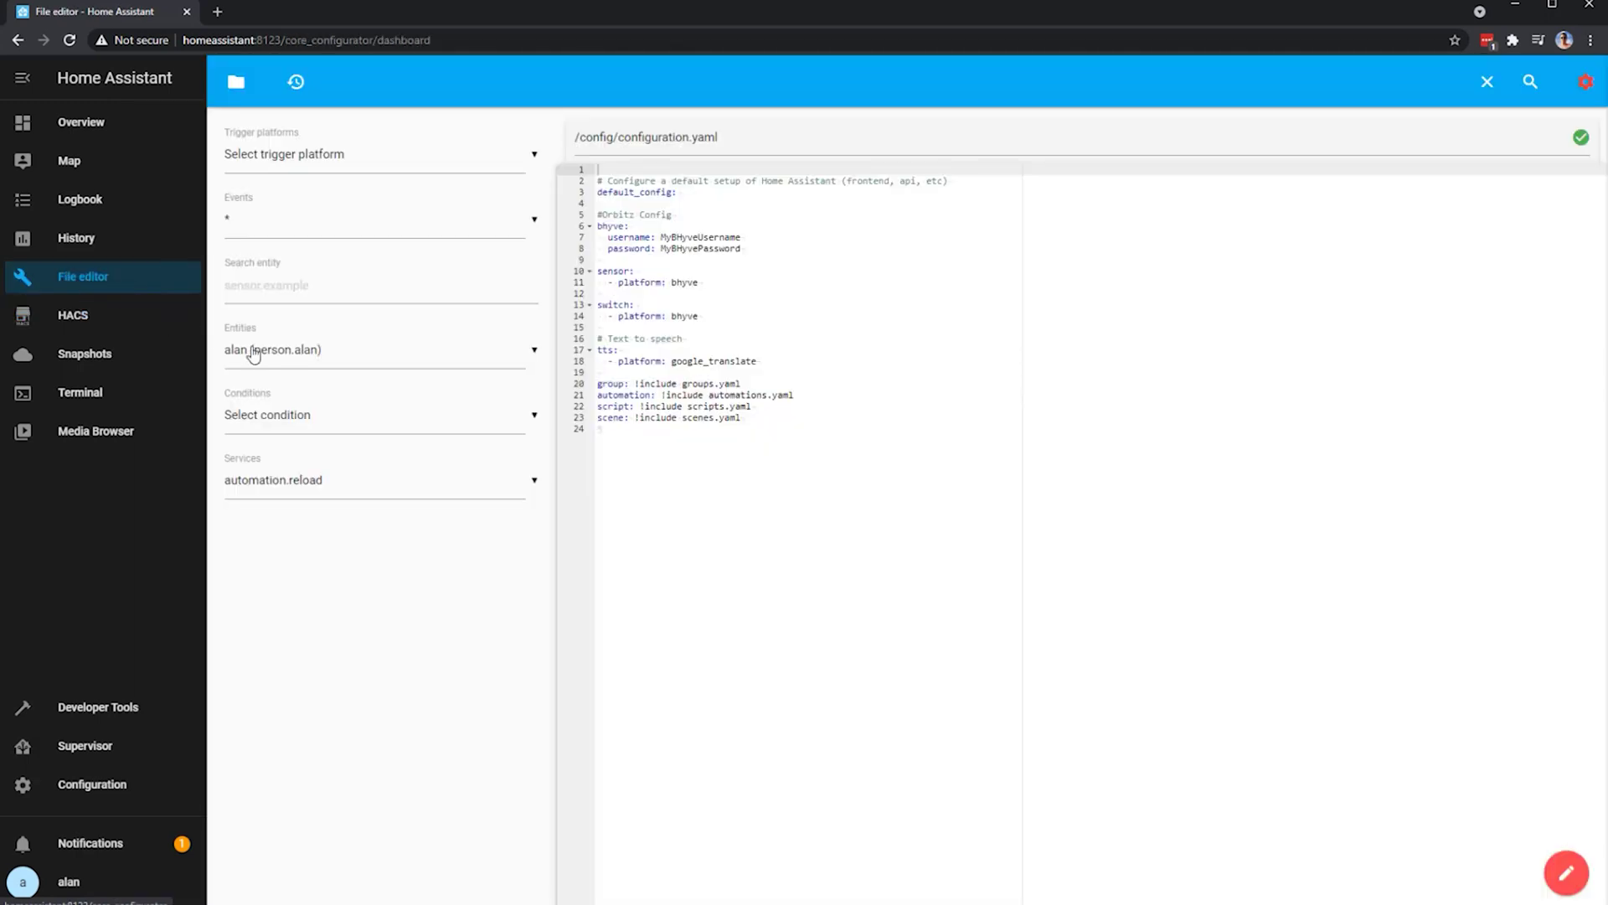
left_click(860, 450)
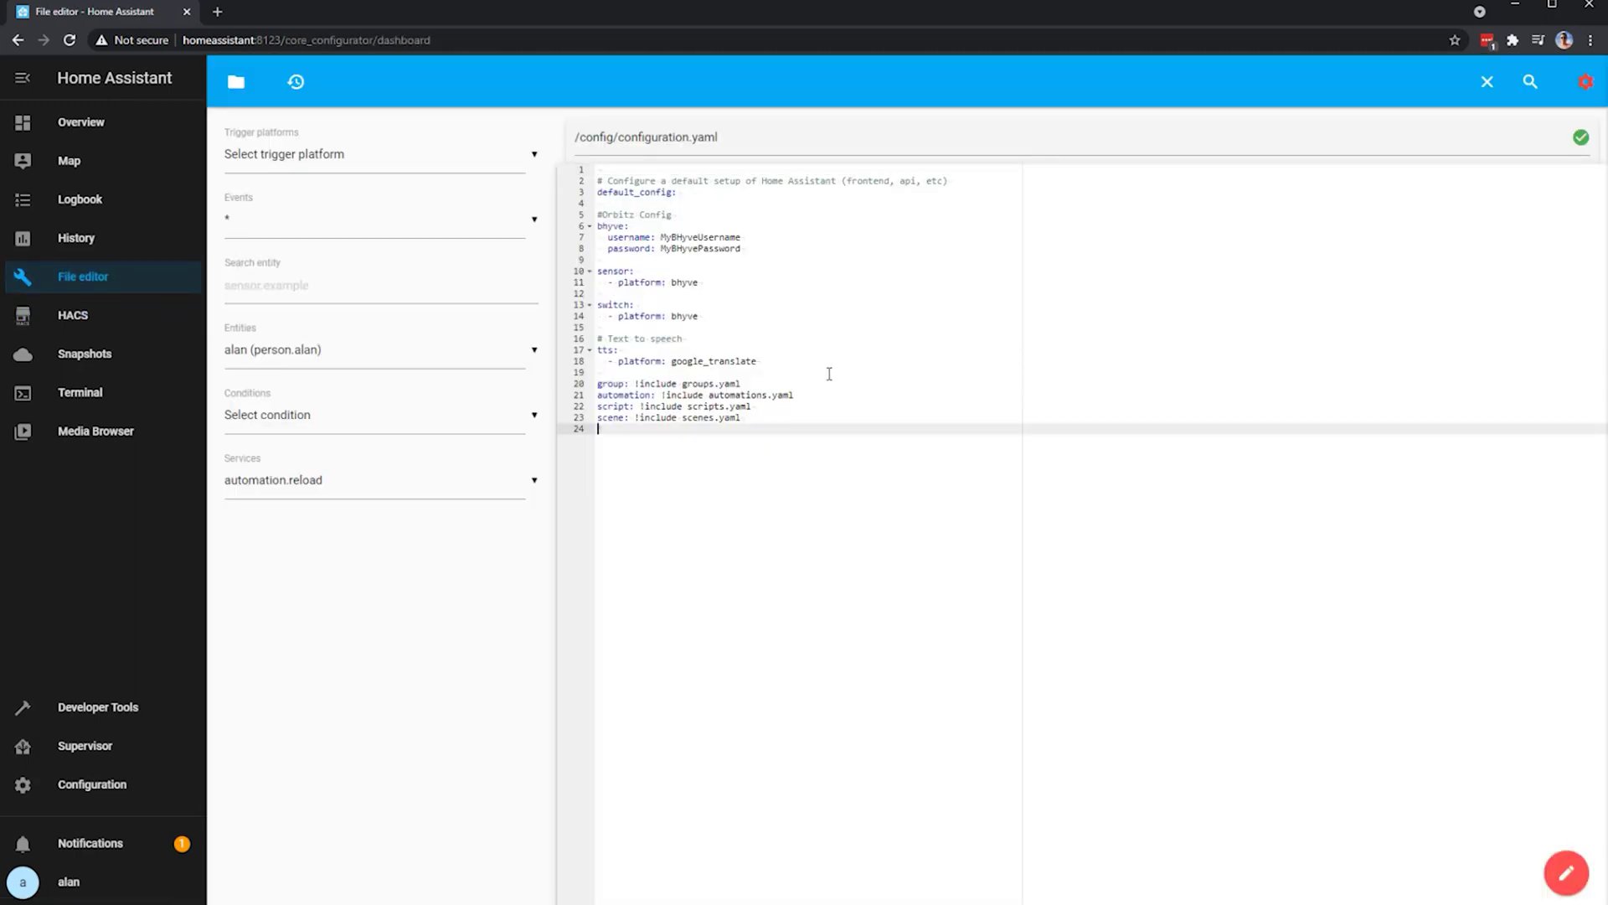
left_click(811, 323)
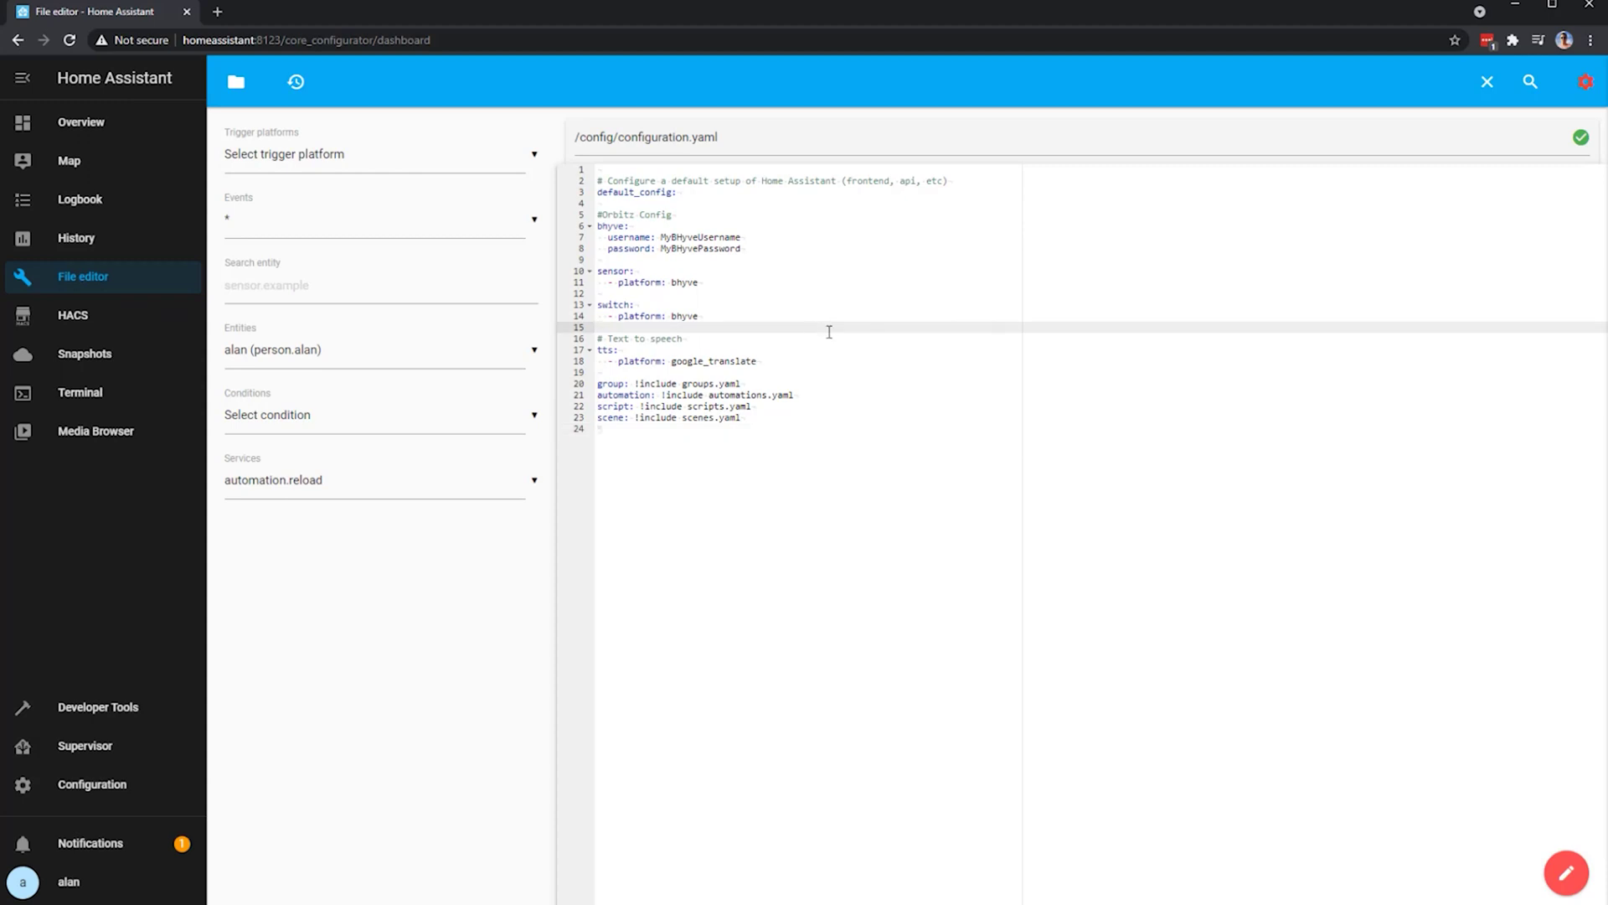
type("#HACS Themes")
key("Return")
key("ctrl+v")
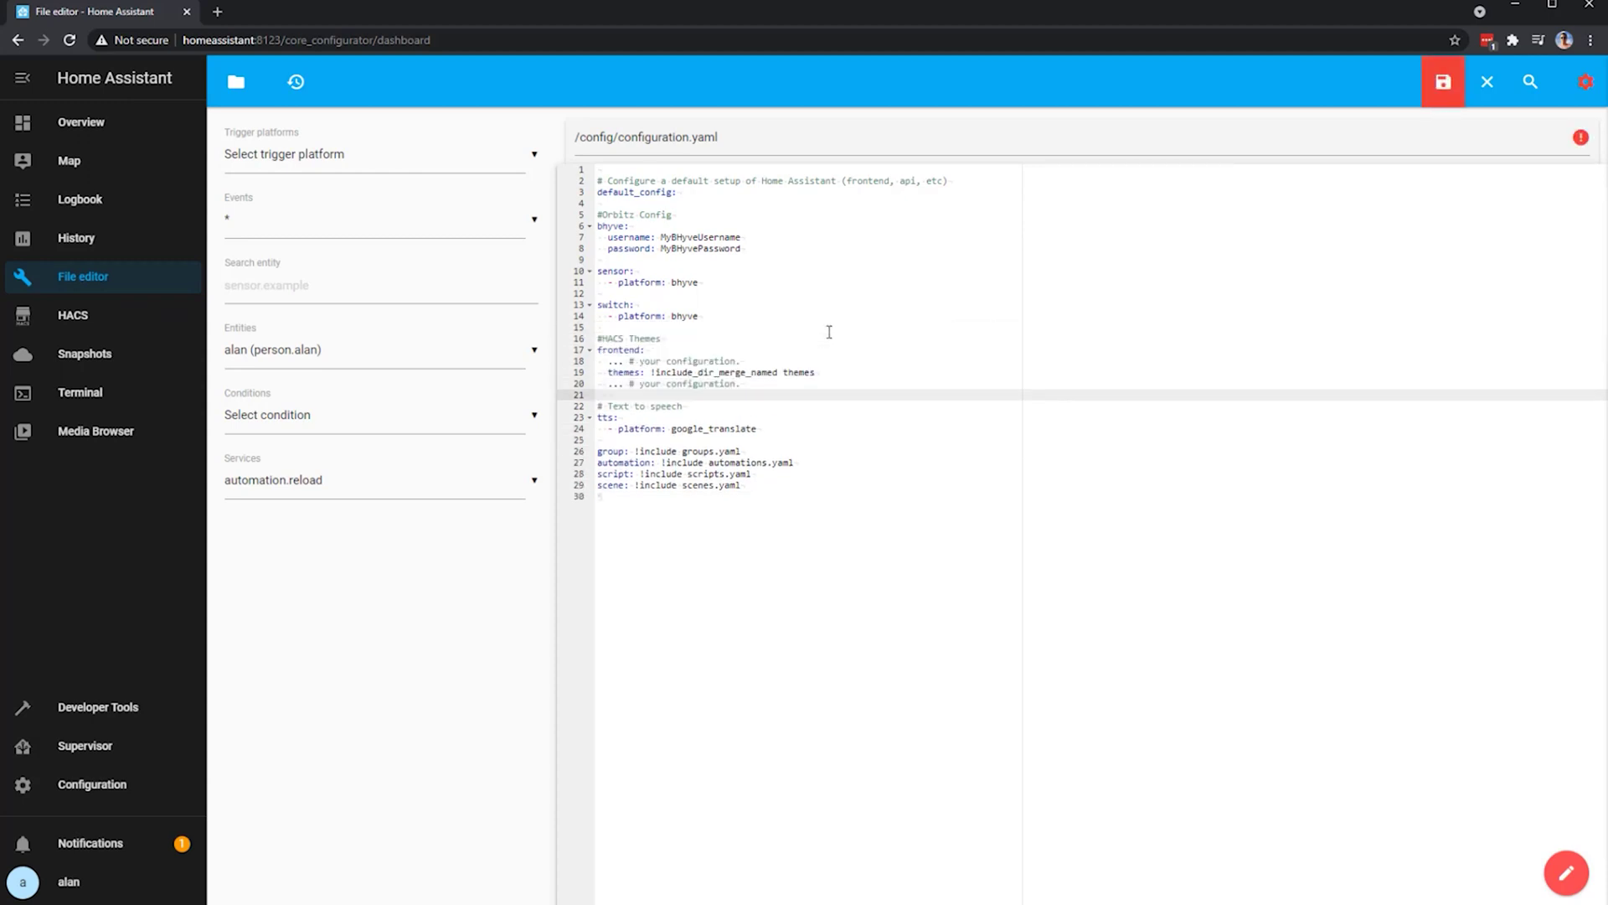
- Delete the two '... # your configuration.' placeholder lines and save configuration.yaml
triple_click(762, 363)
key("Delete")
triple_click(729, 374)
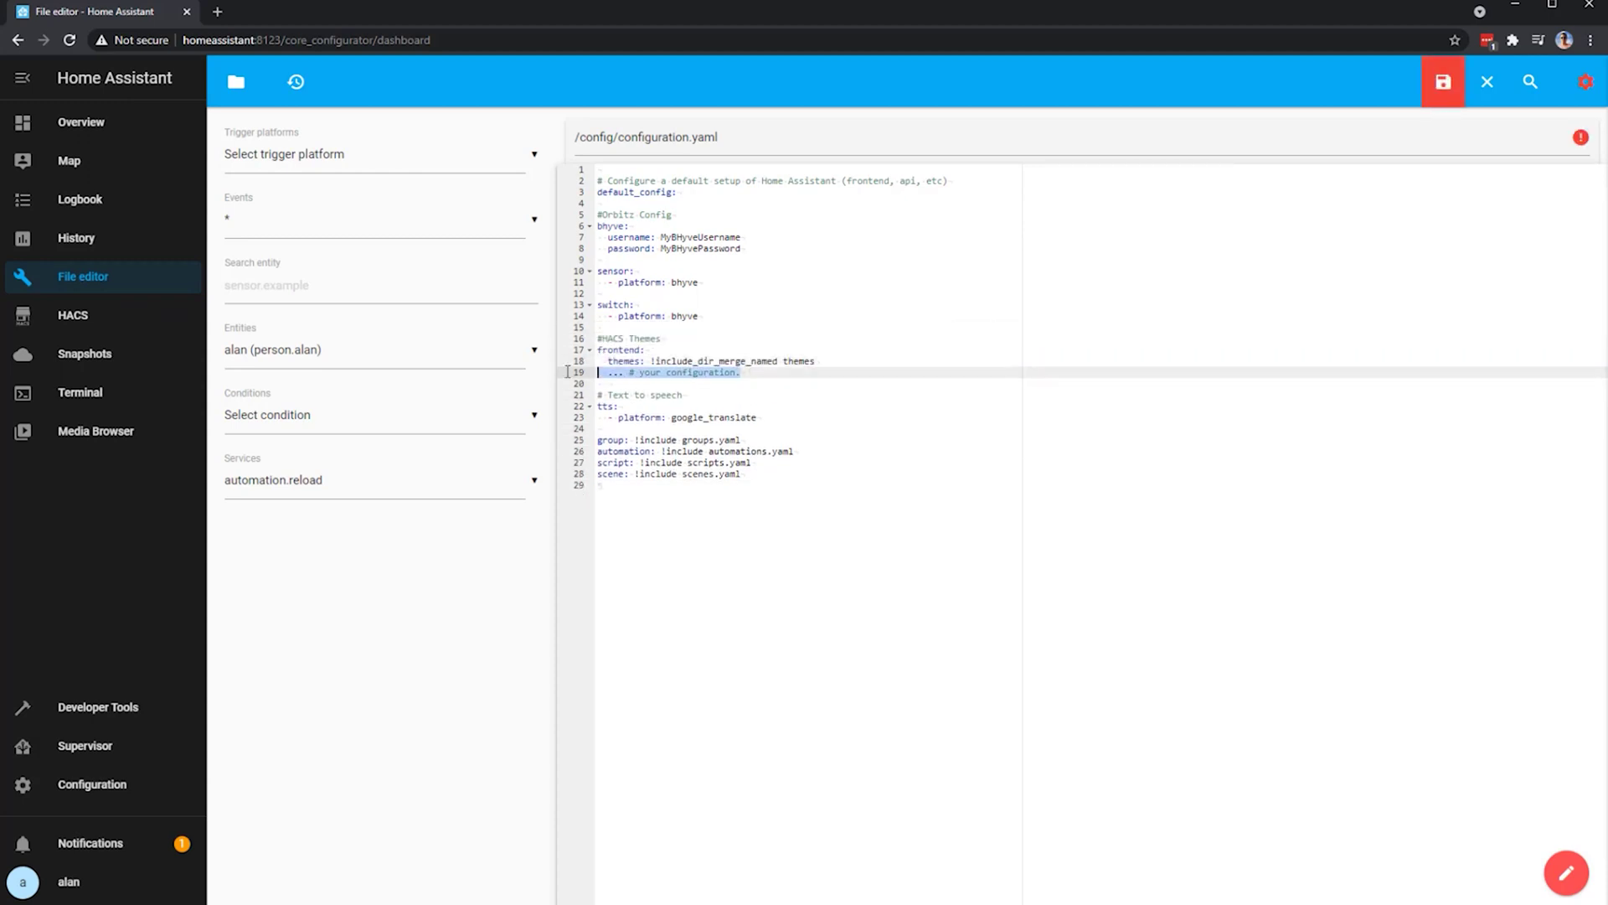
key("Delete")
left_click_drag(598, 339, 838, 361)
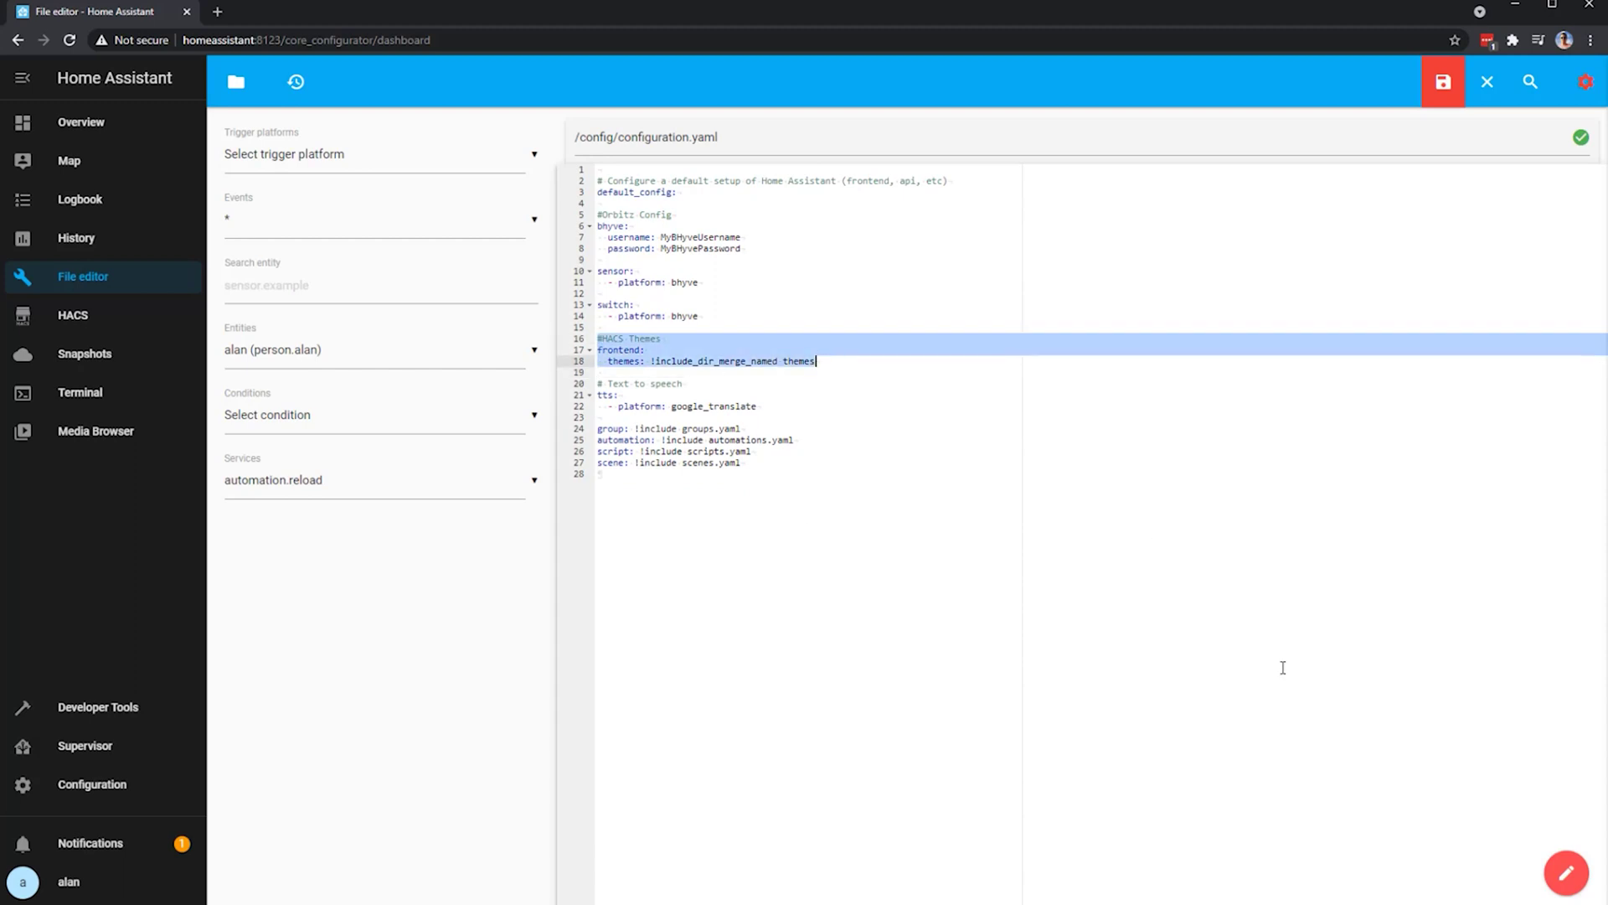
left_click(622, 328)
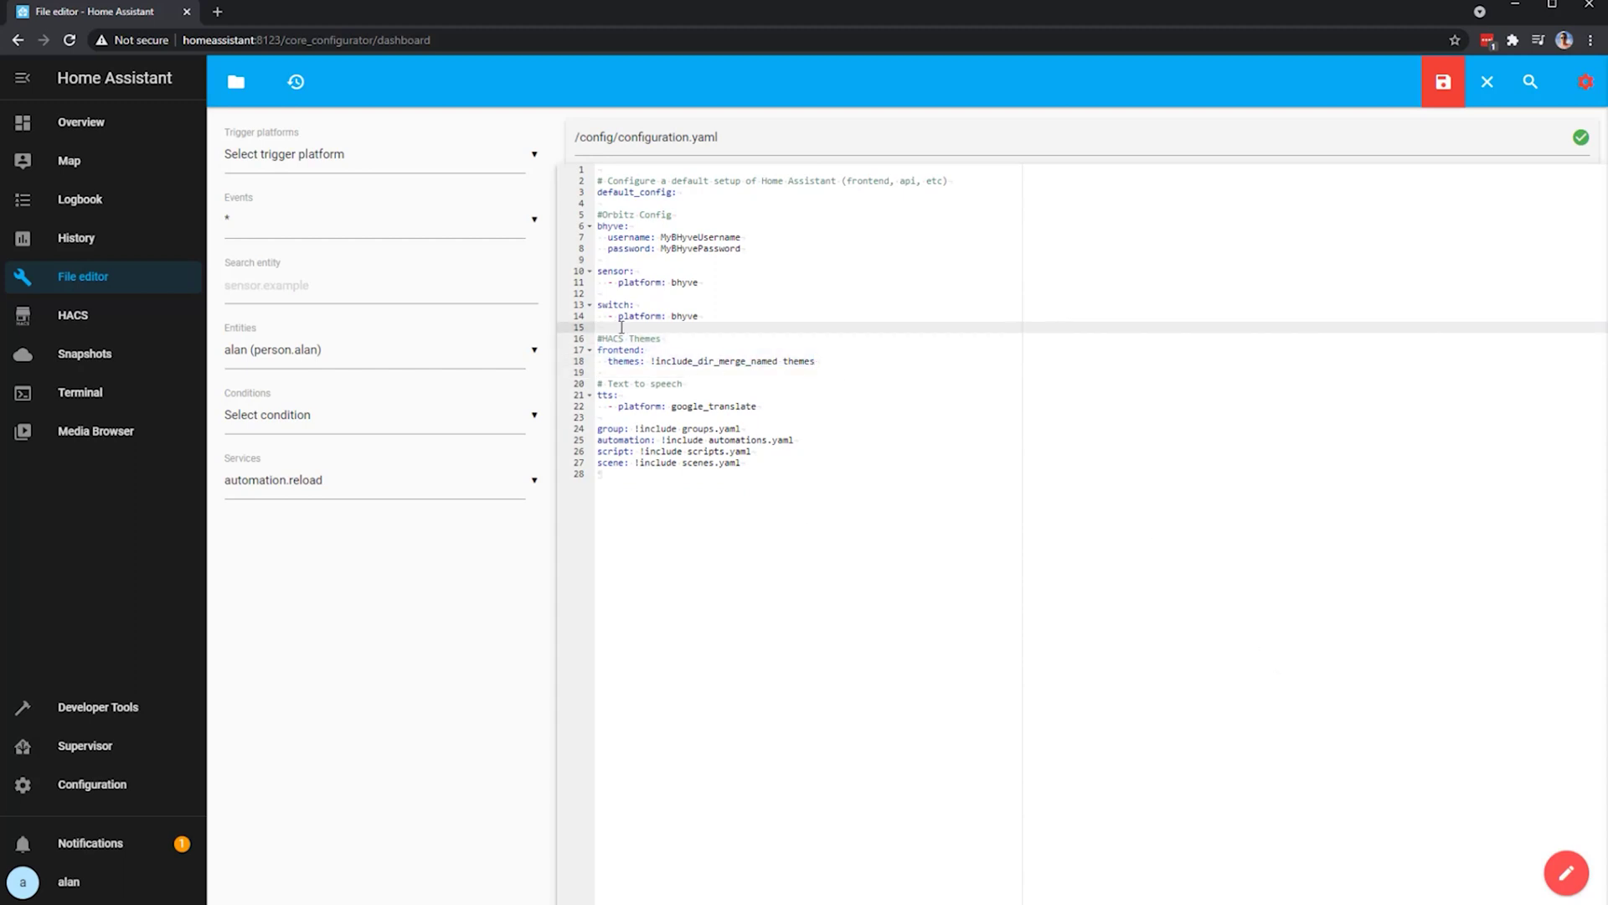
left_click(1441, 81)
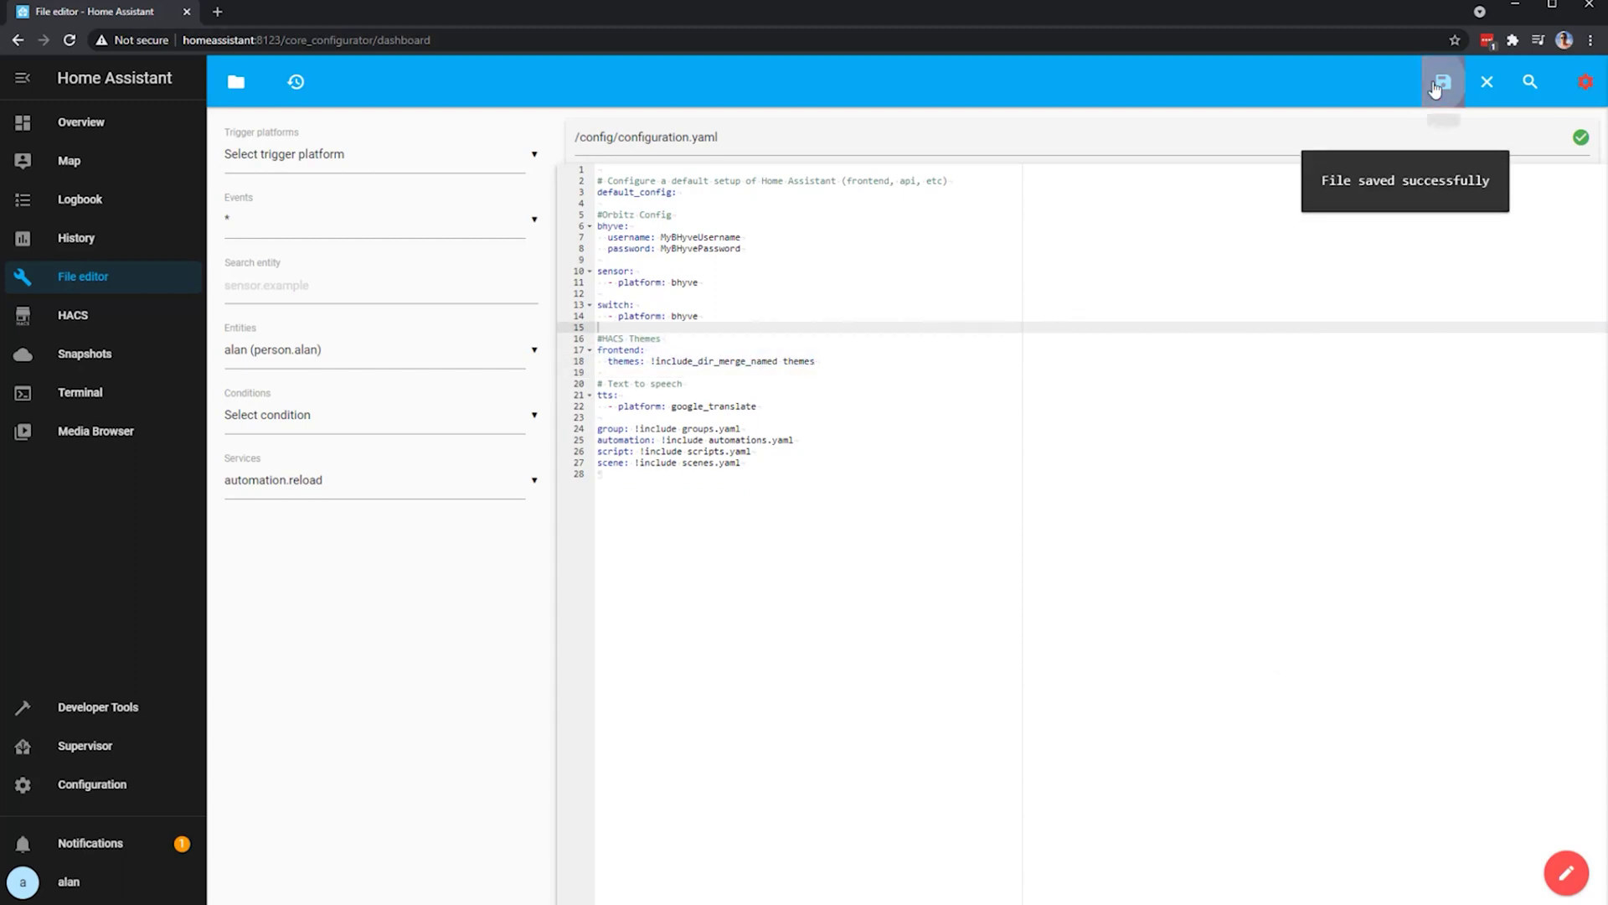
- Run Check Configuration in Server Controls, restart Home Assistant, and return to Overview
left_click(74, 797)
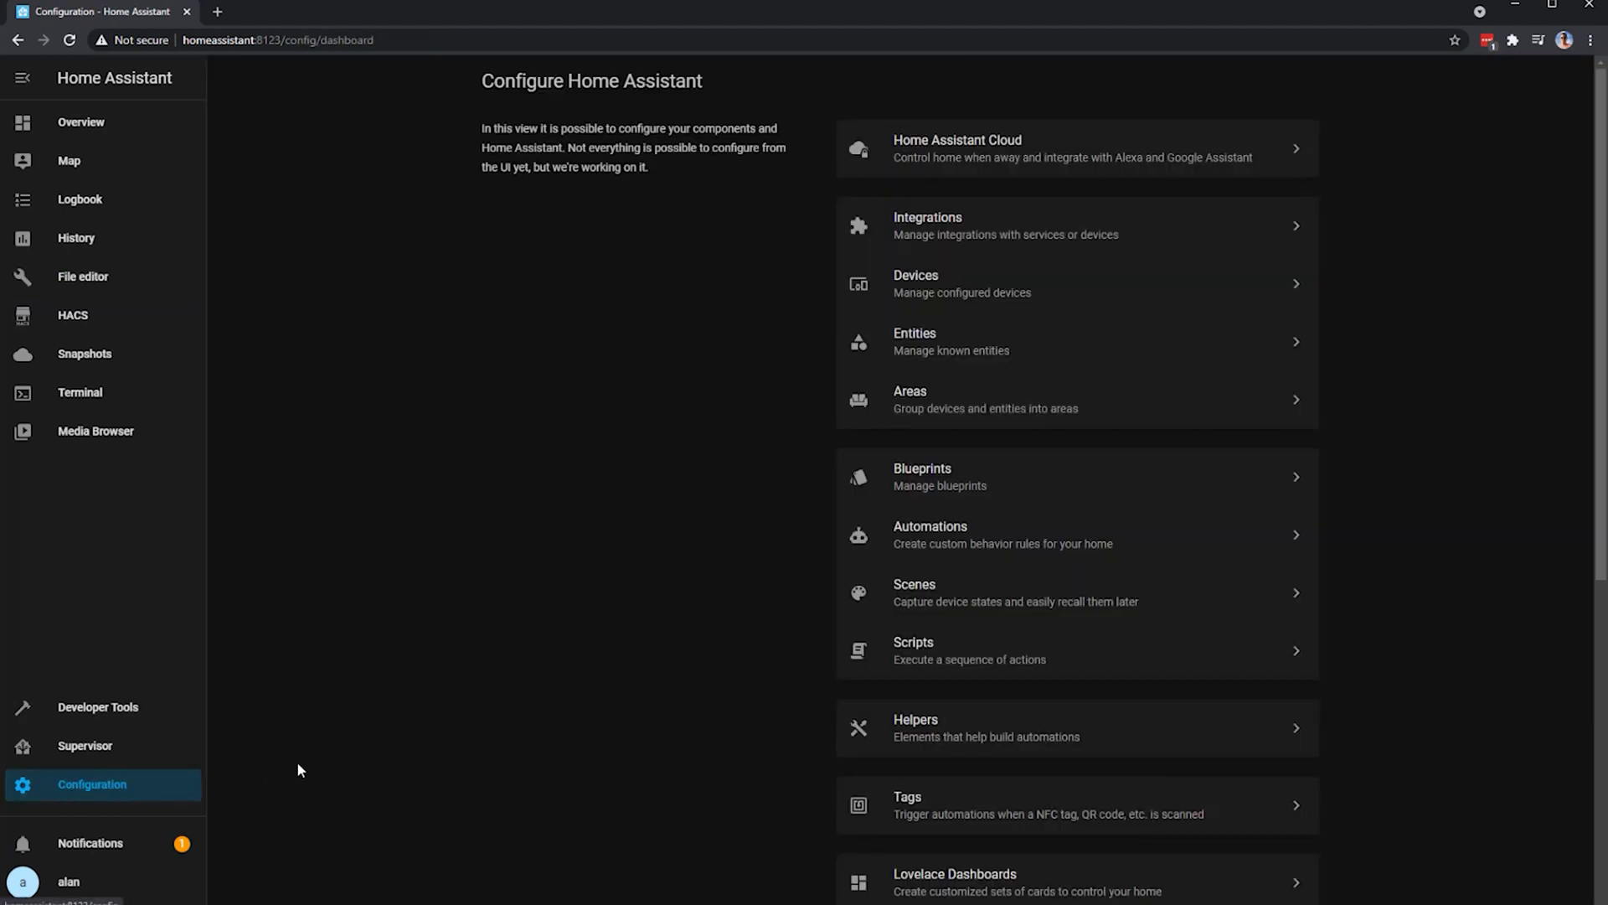
scroll(933, 762, "down", 6)
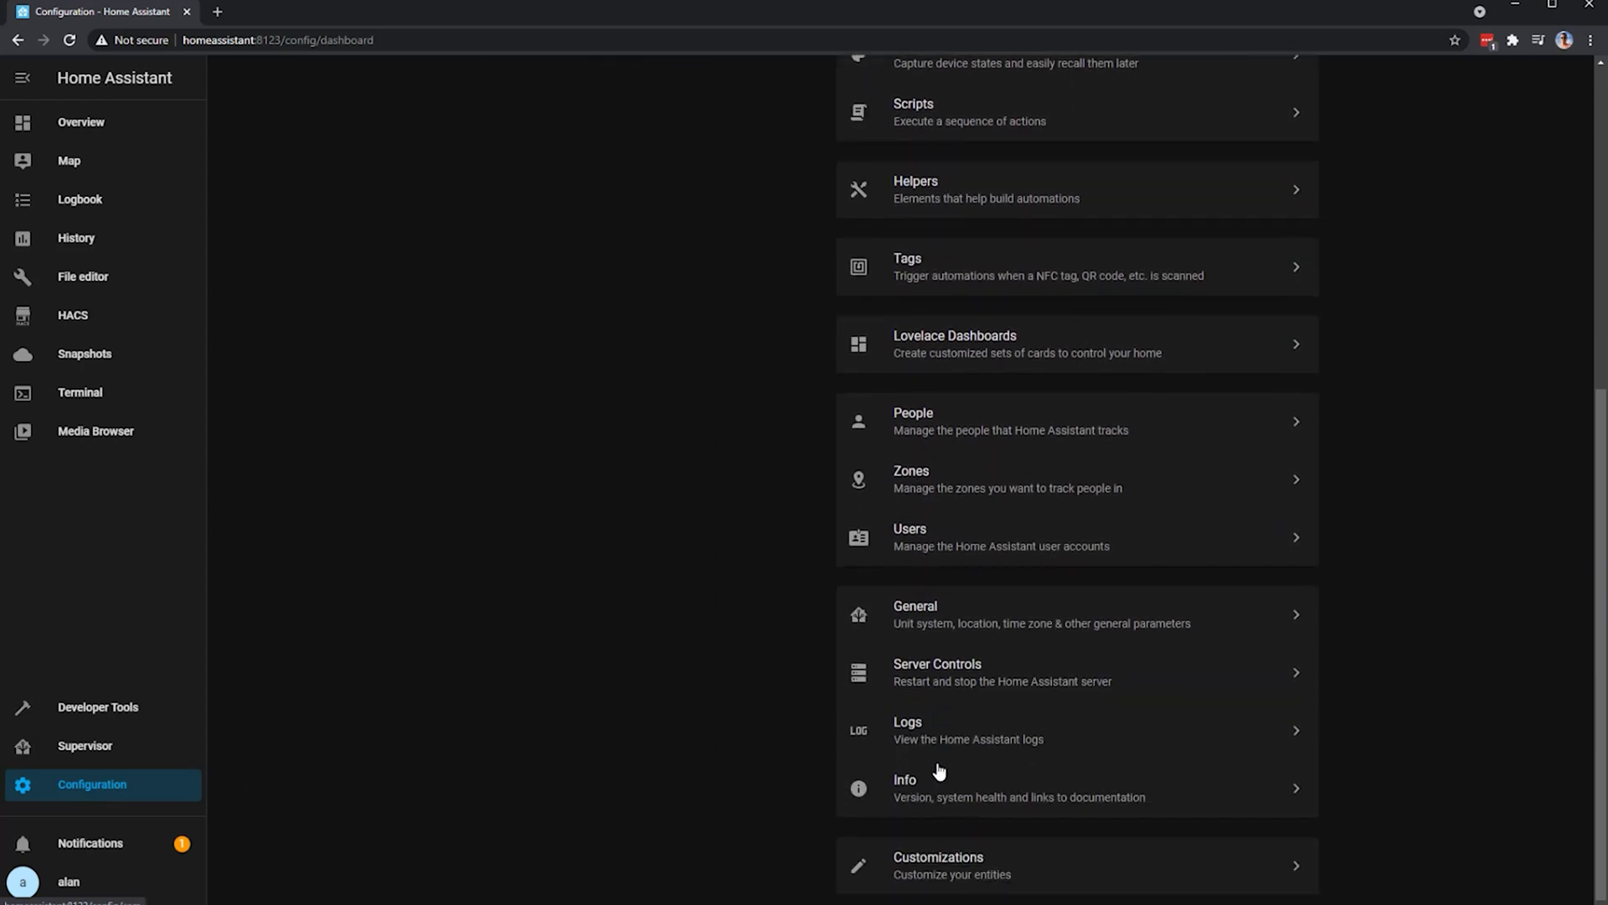
left_click(963, 698)
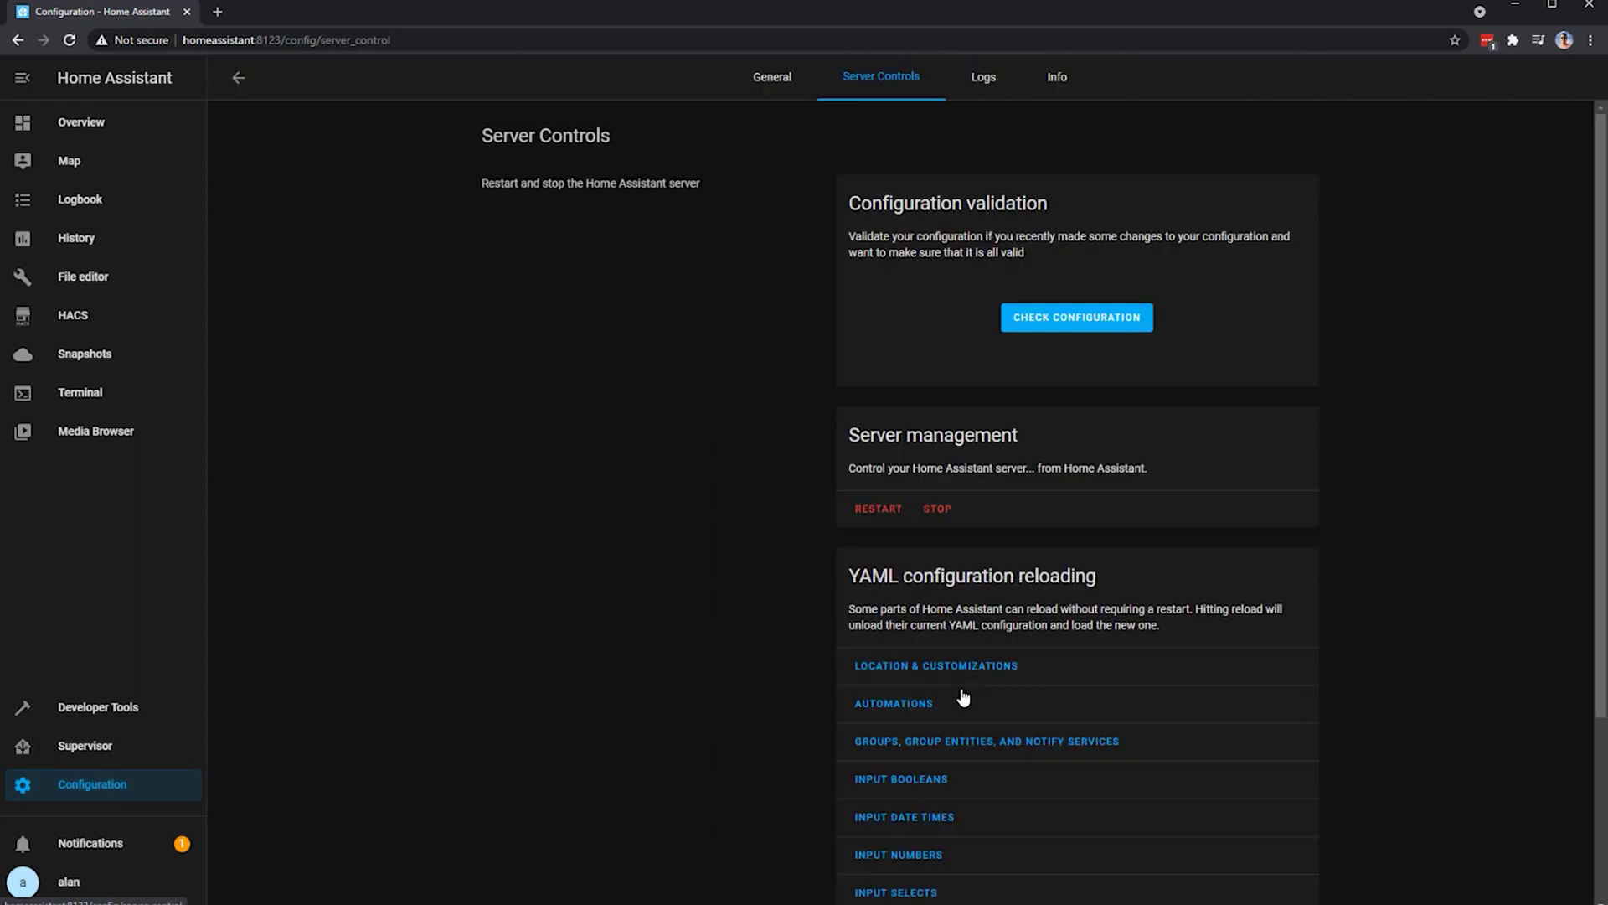
left_click(1079, 328)
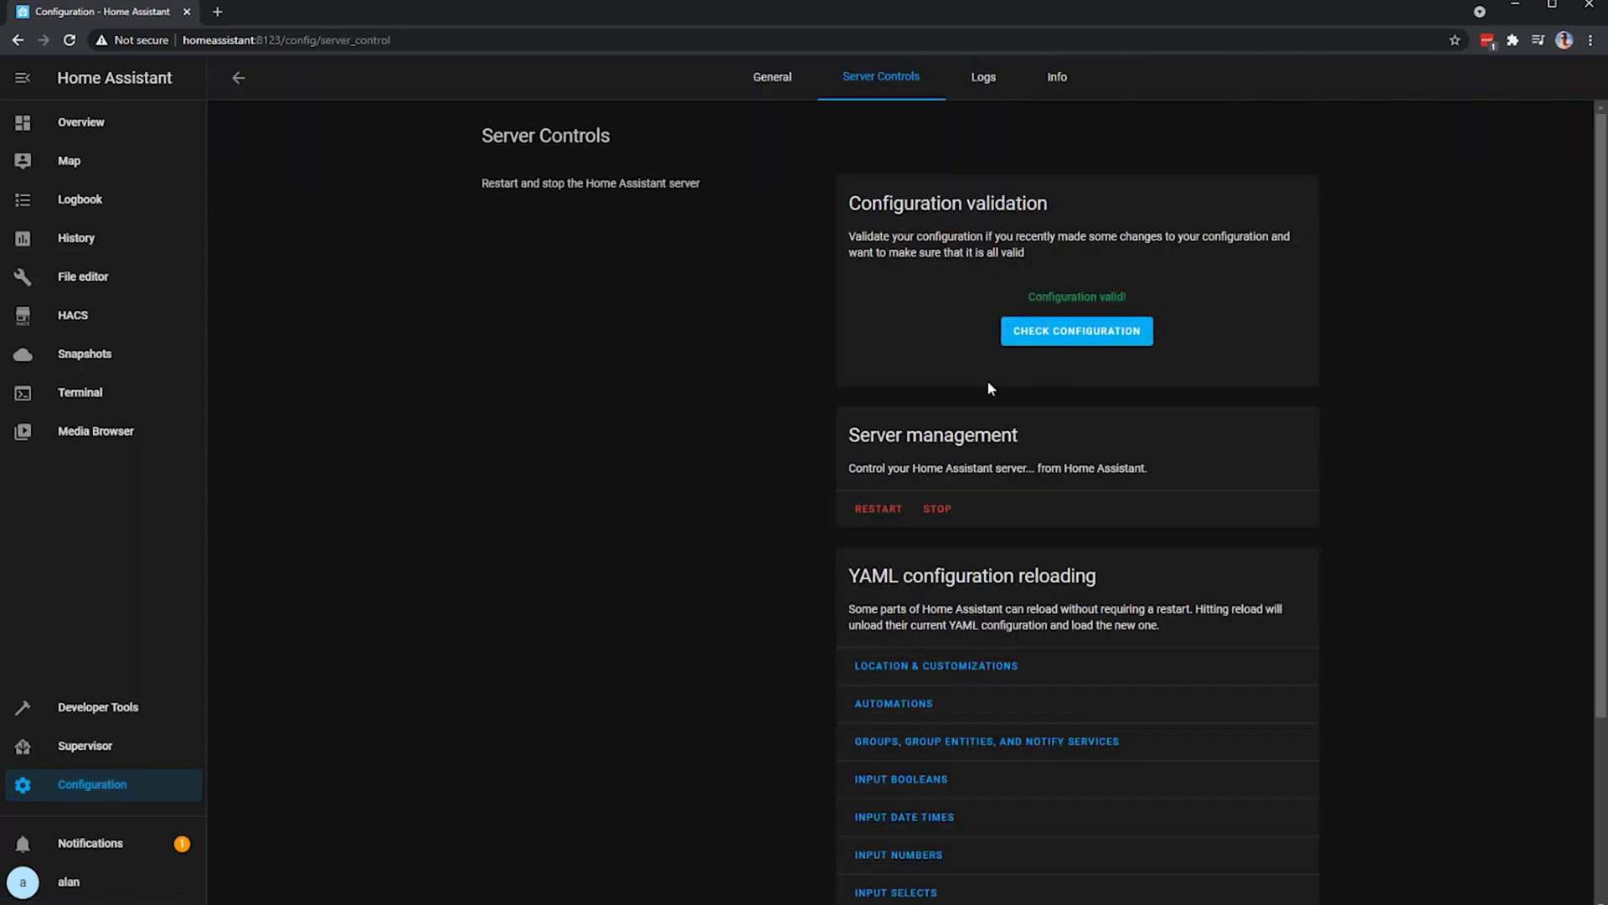
left_click(878, 509)
left_click(932, 546)
left_click(115, 132)
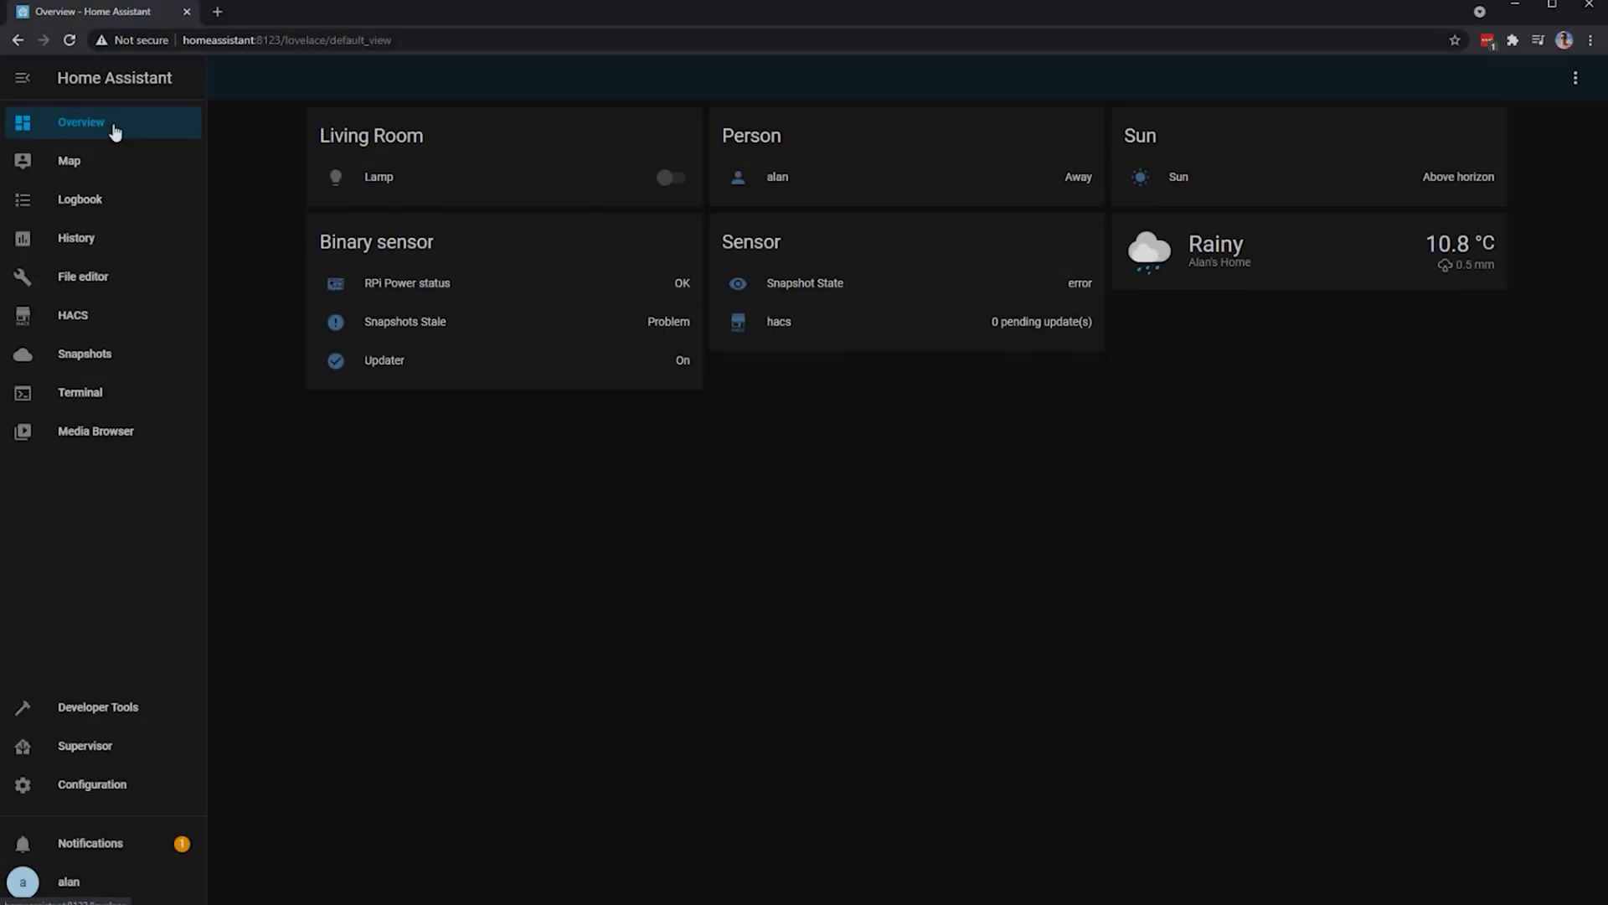
- Set the HOME view's theme to midnight, save, and exit dashboard editing
left_click(1576, 82)
left_click(1559, 123)
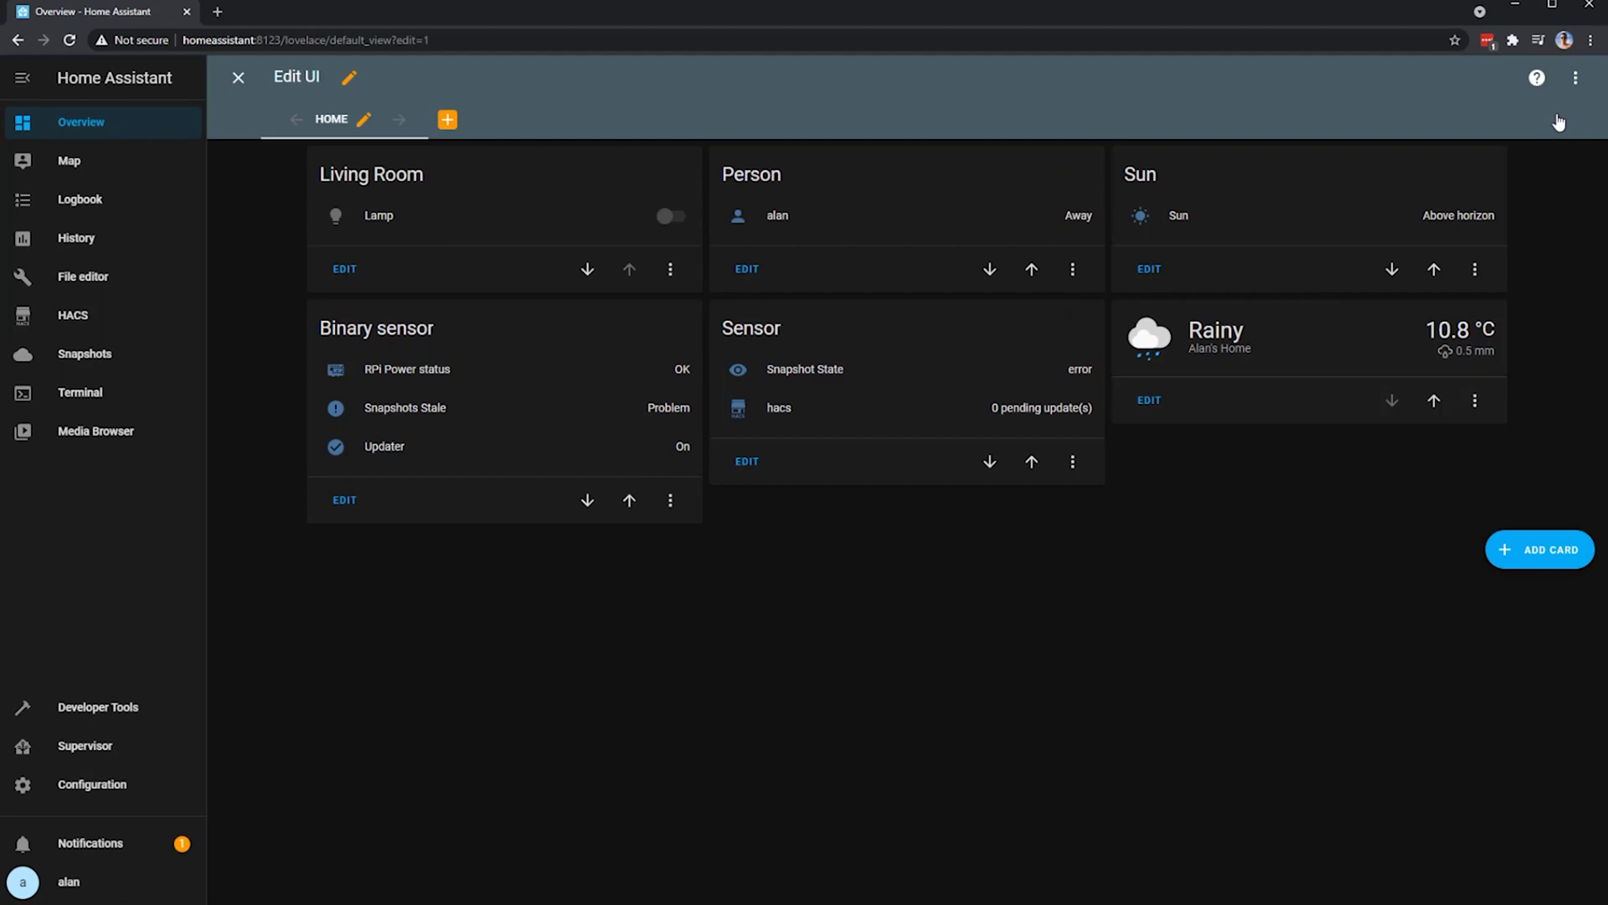
left_click(364, 122)
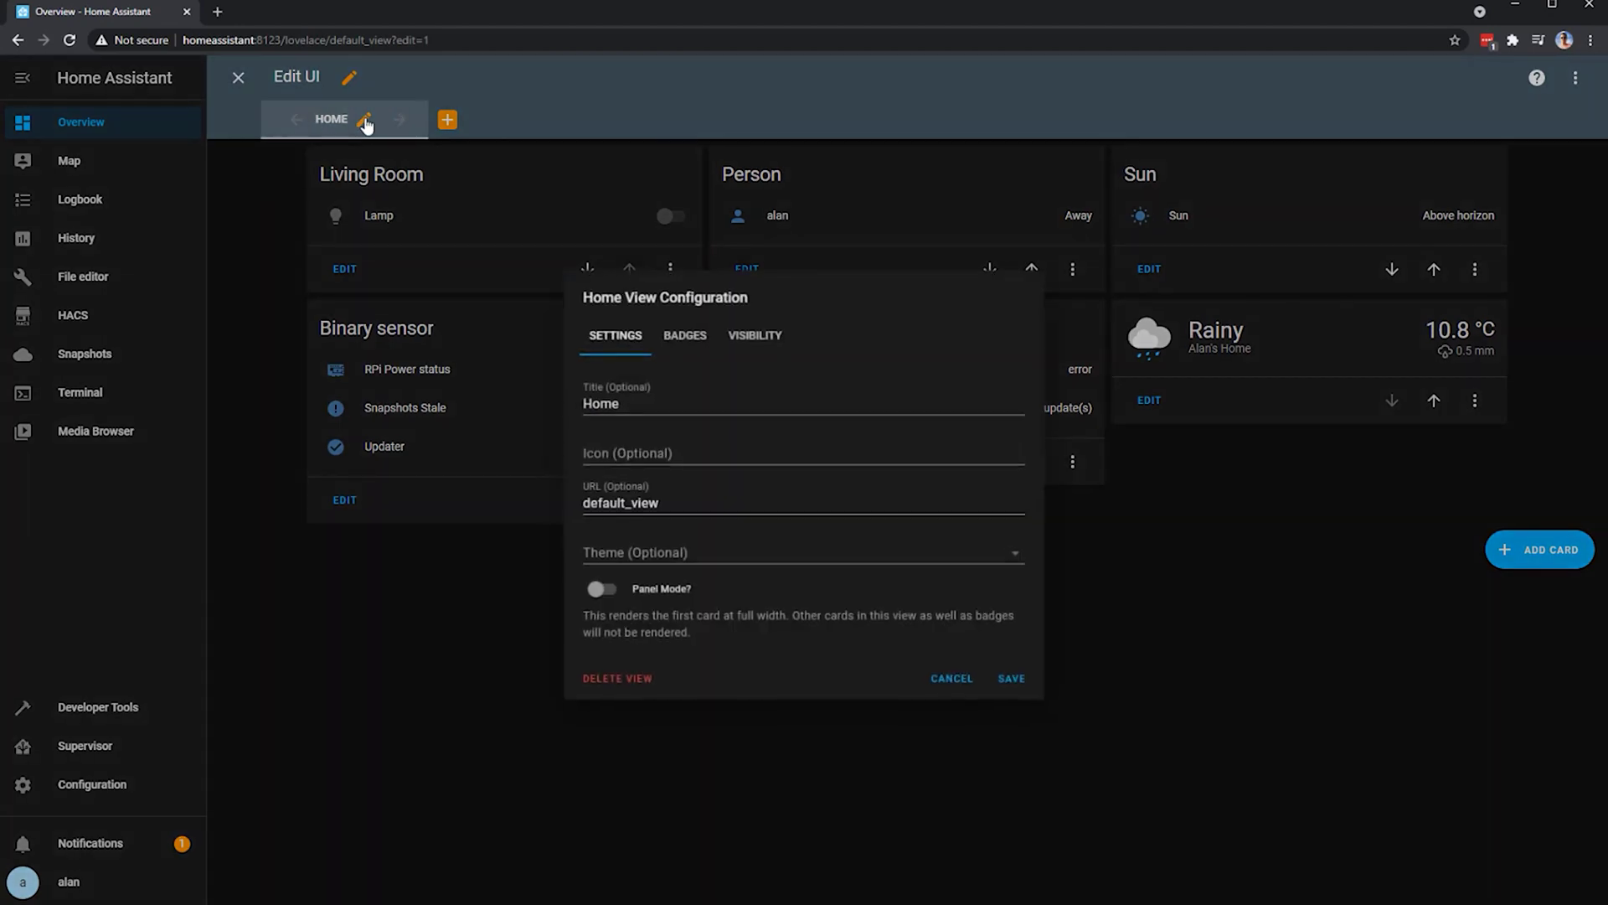
left_click(1014, 558)
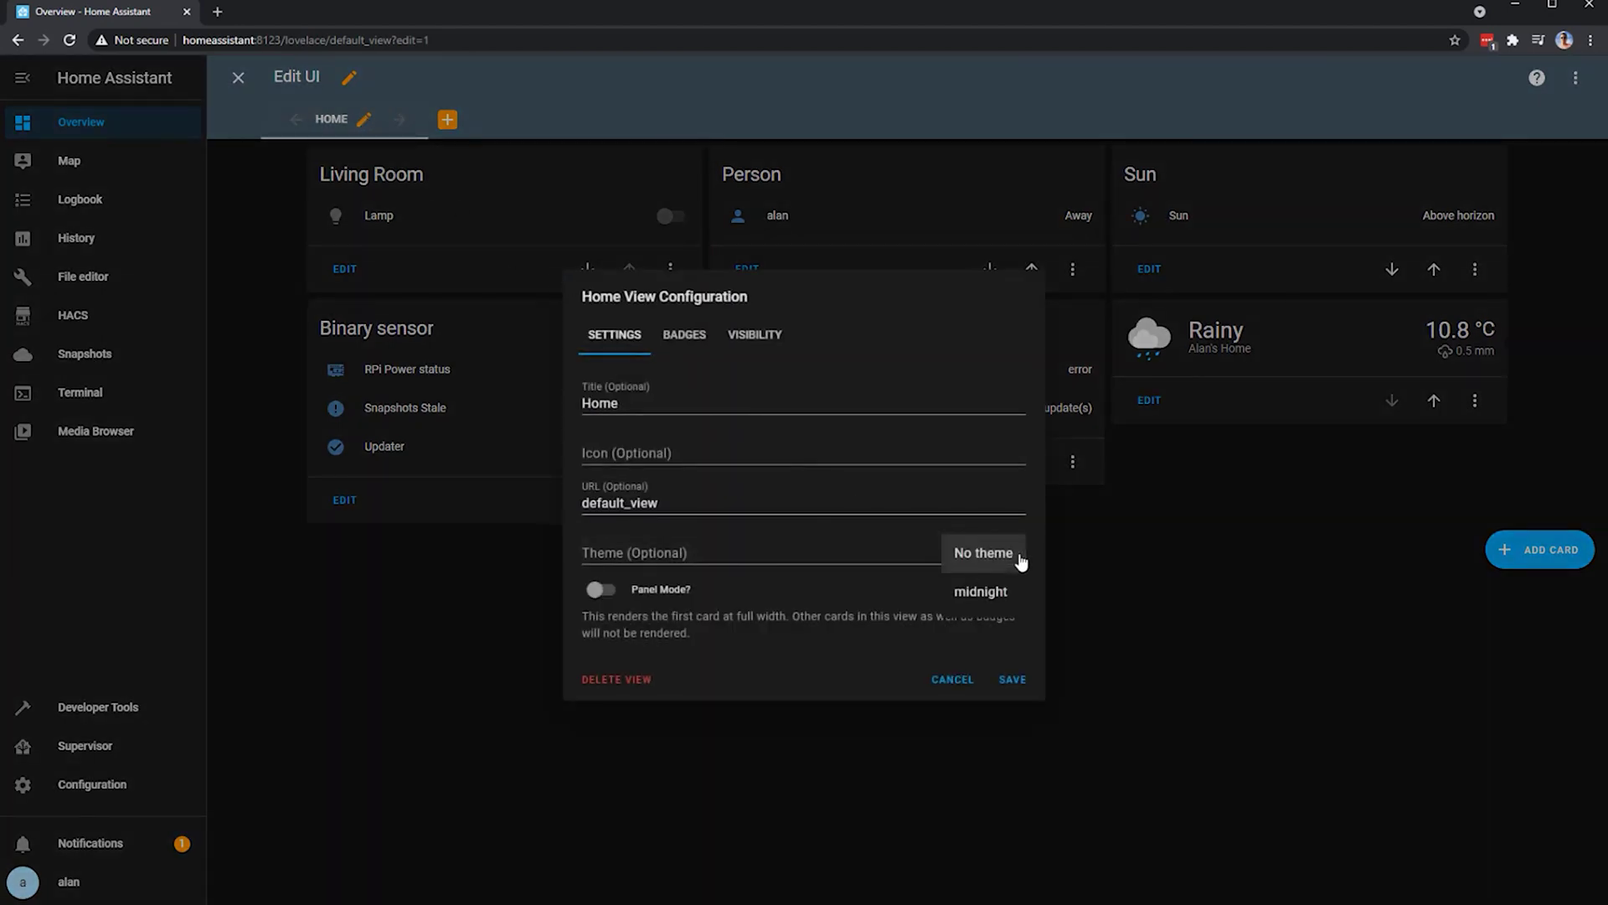
left_click(995, 594)
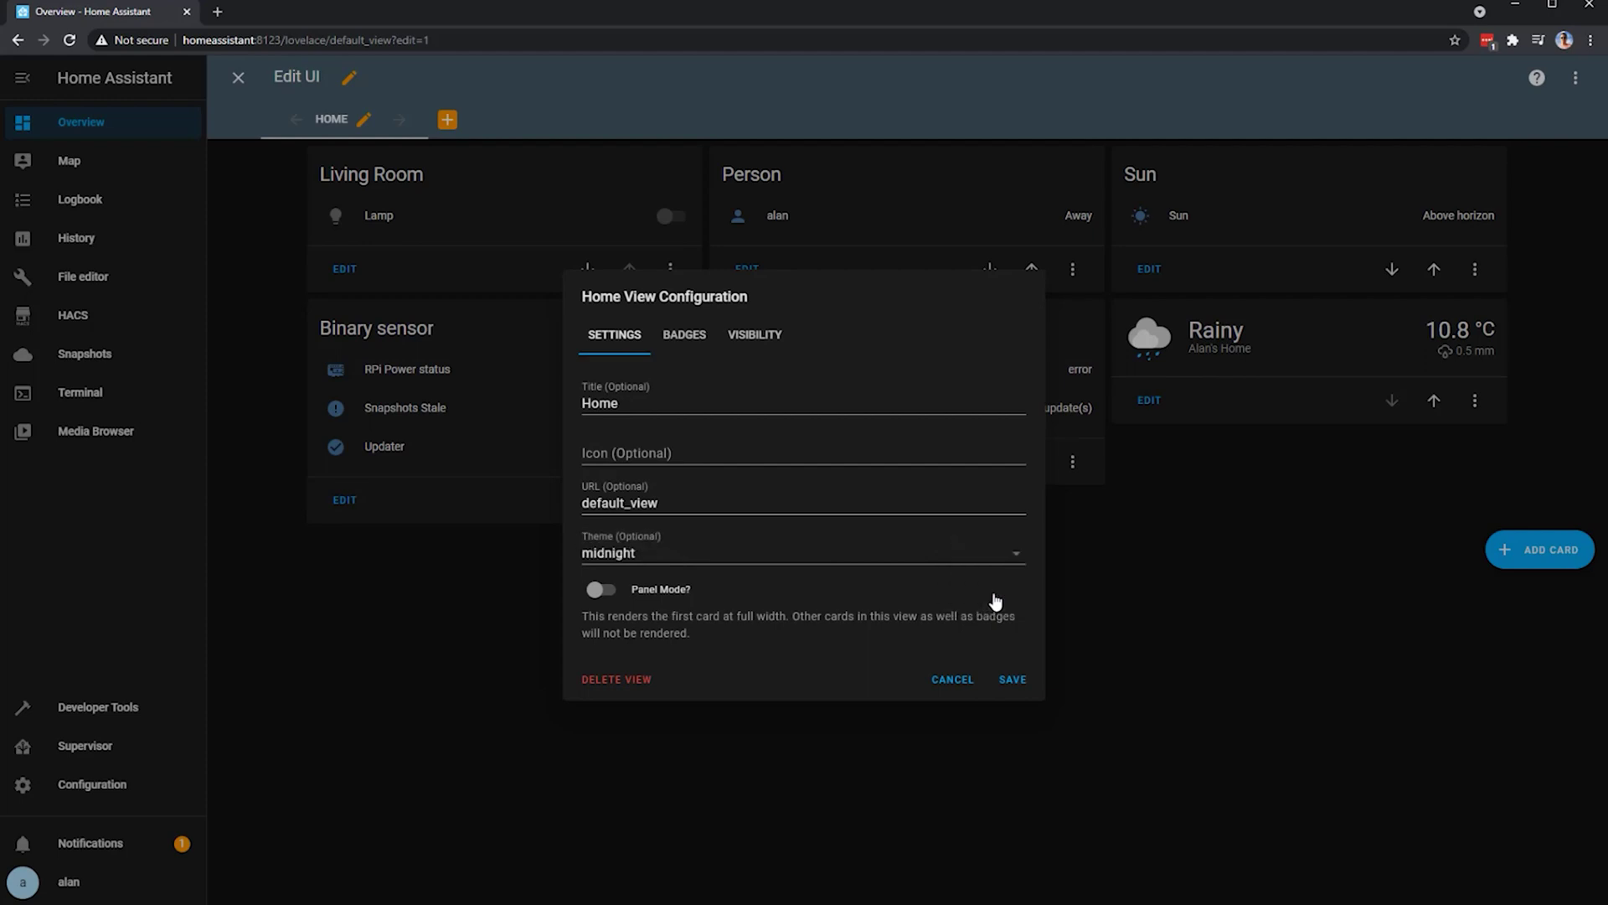
left_click(1013, 680)
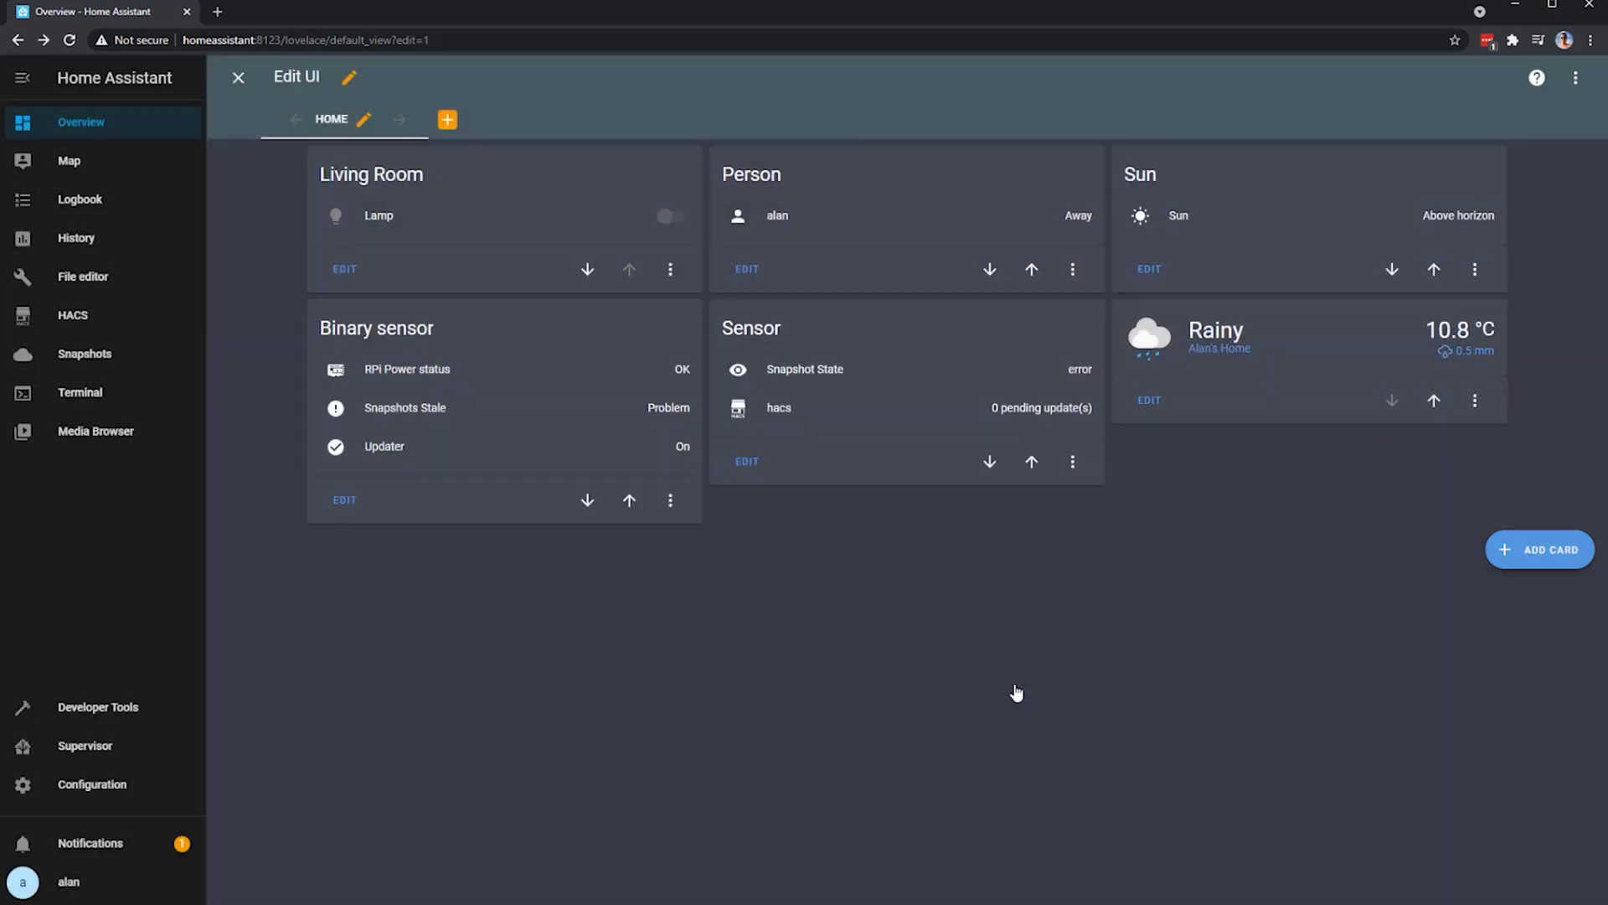
left_click(240, 79)
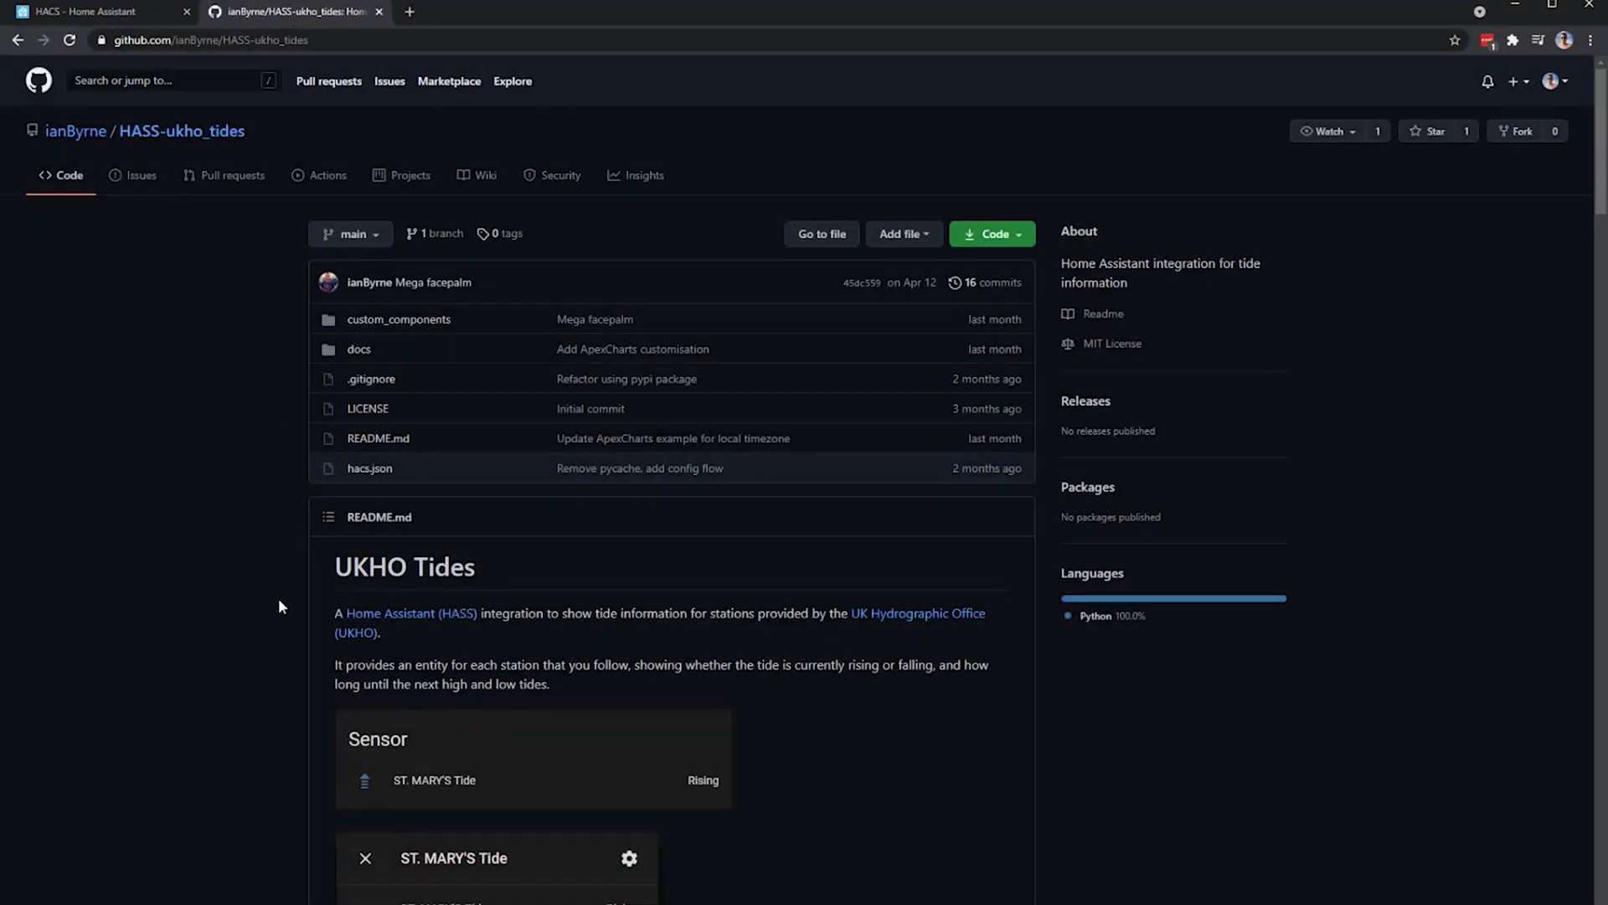
- Read the HASS-ukho_tides README installation steps, copy the repository URL, and return to the HACS tab
scroll(279, 605, "down", 5)
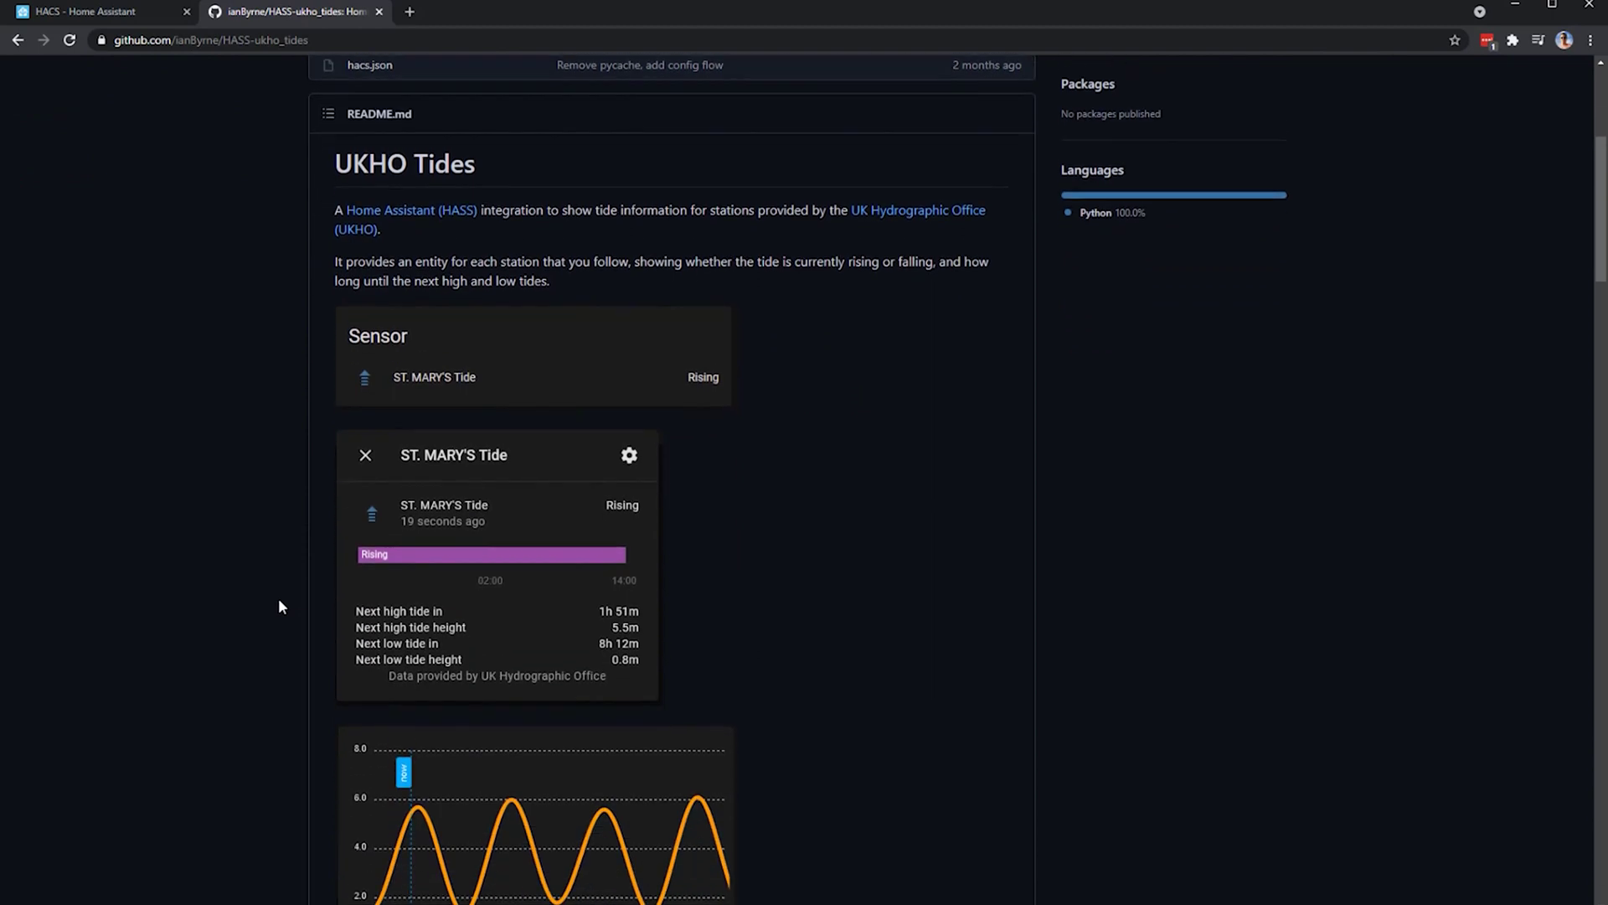
scroll(278, 598, "down", 7)
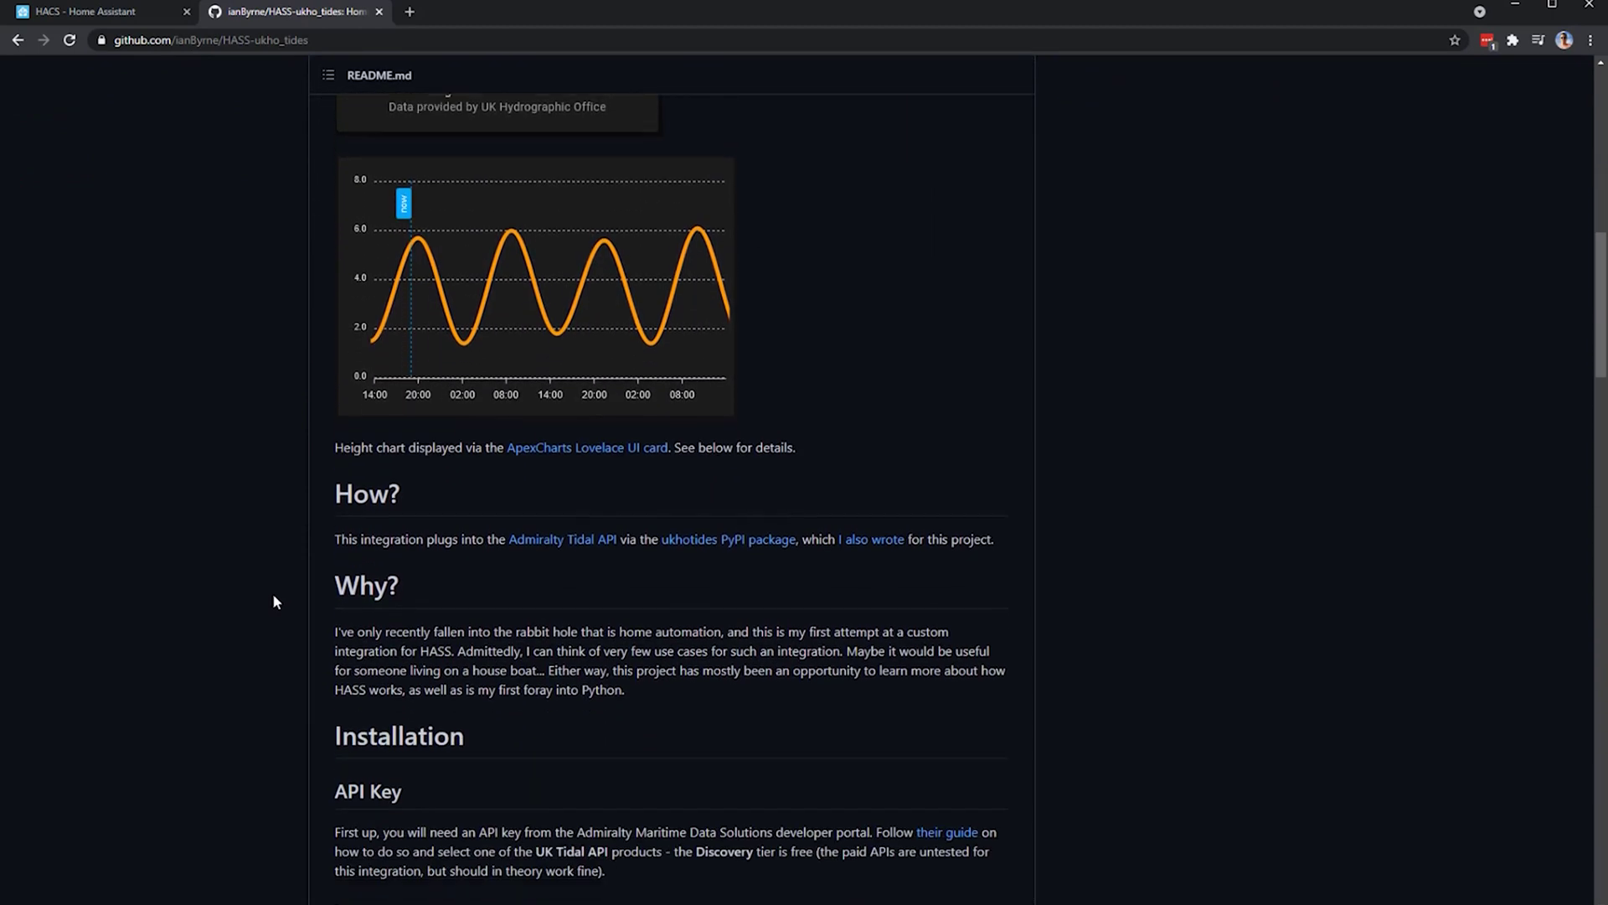
scroll(273, 602, "down", 6)
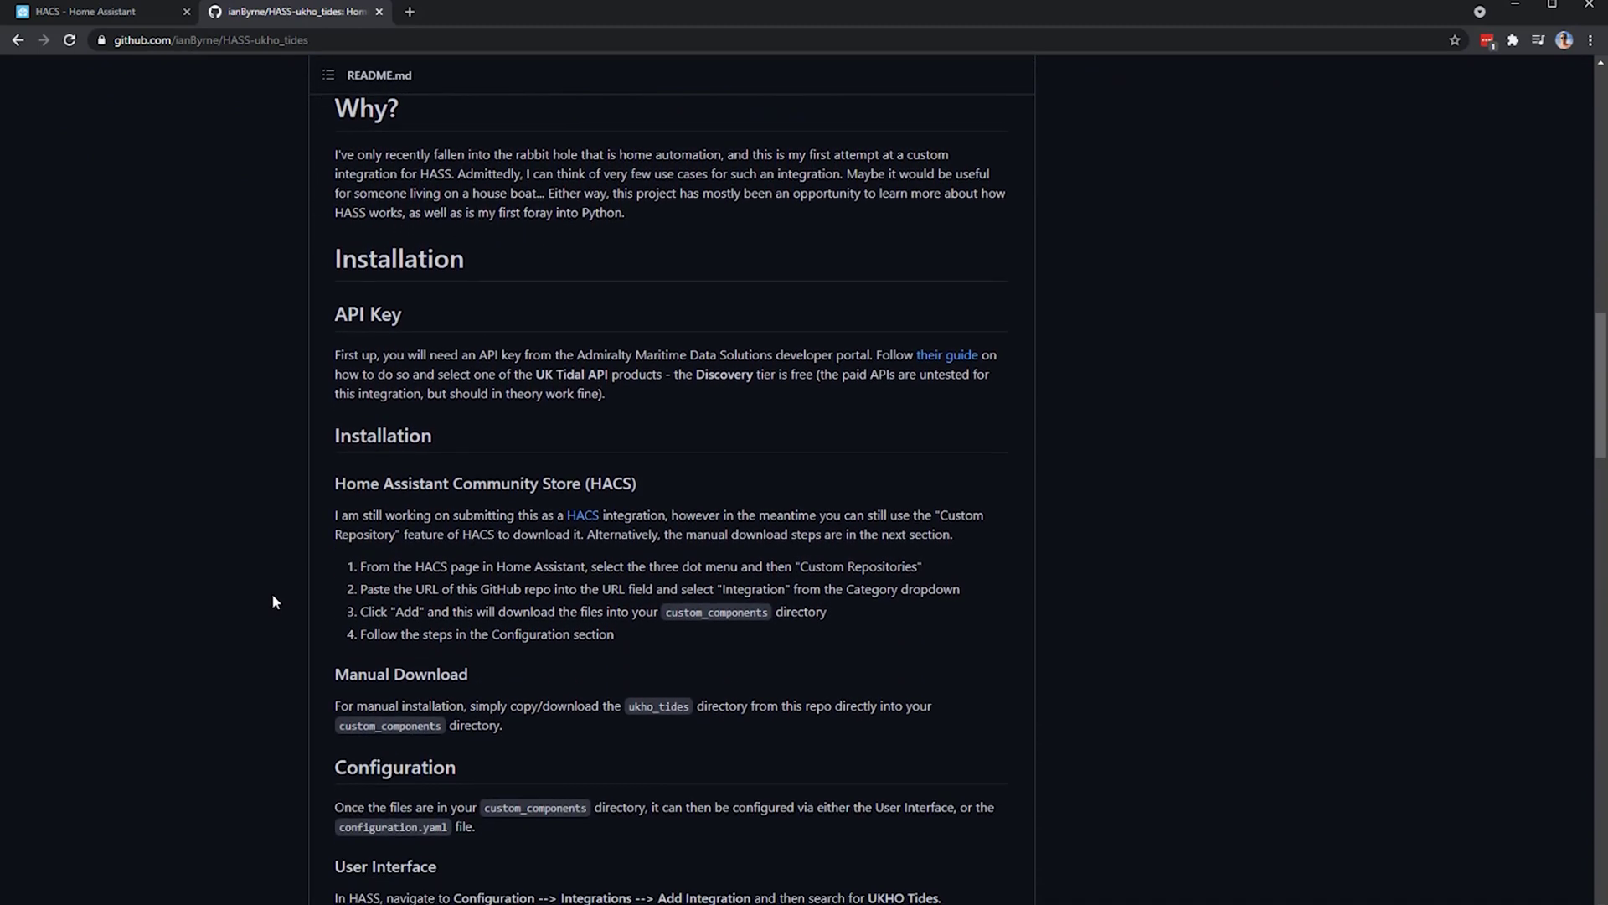
scroll(273, 601, "down", 2)
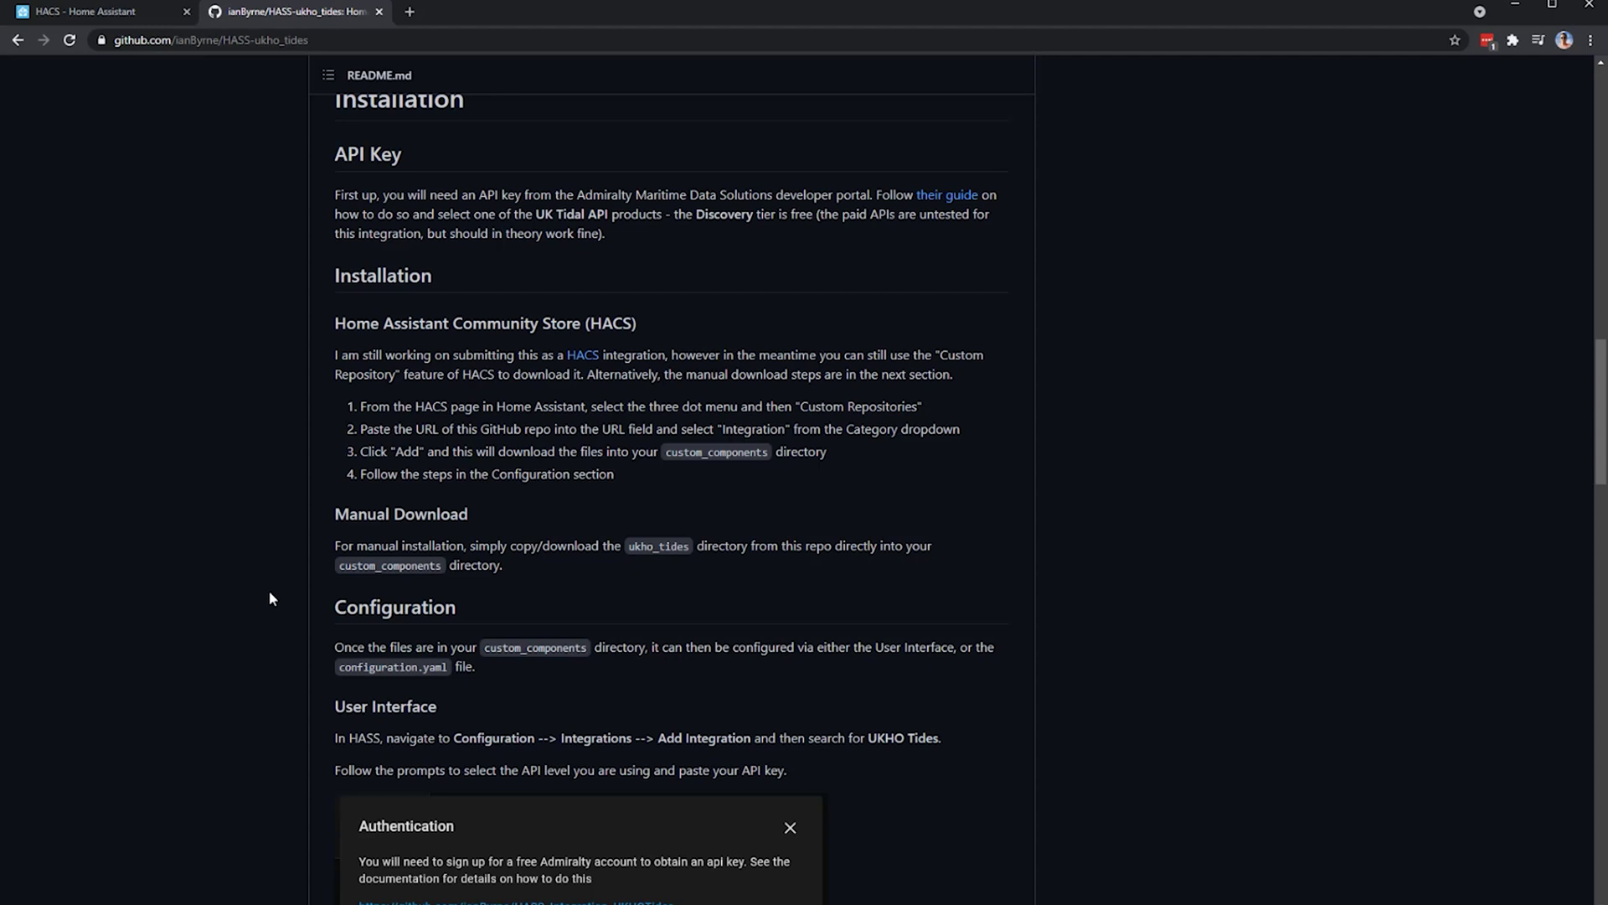
left_click(268, 40)
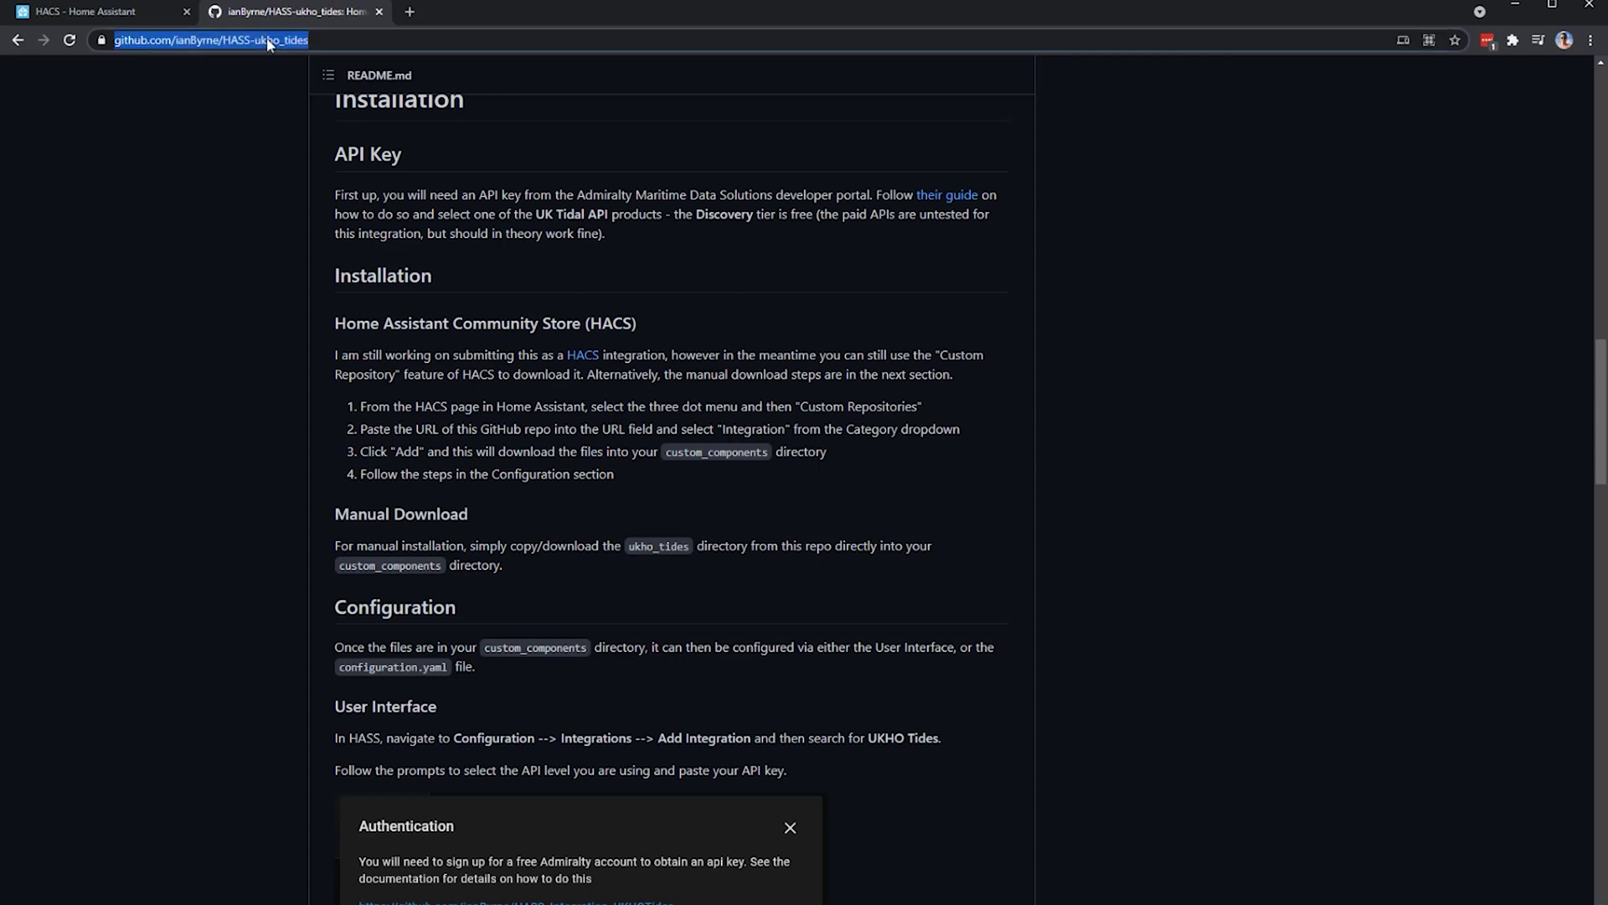
left_click(117, 15)
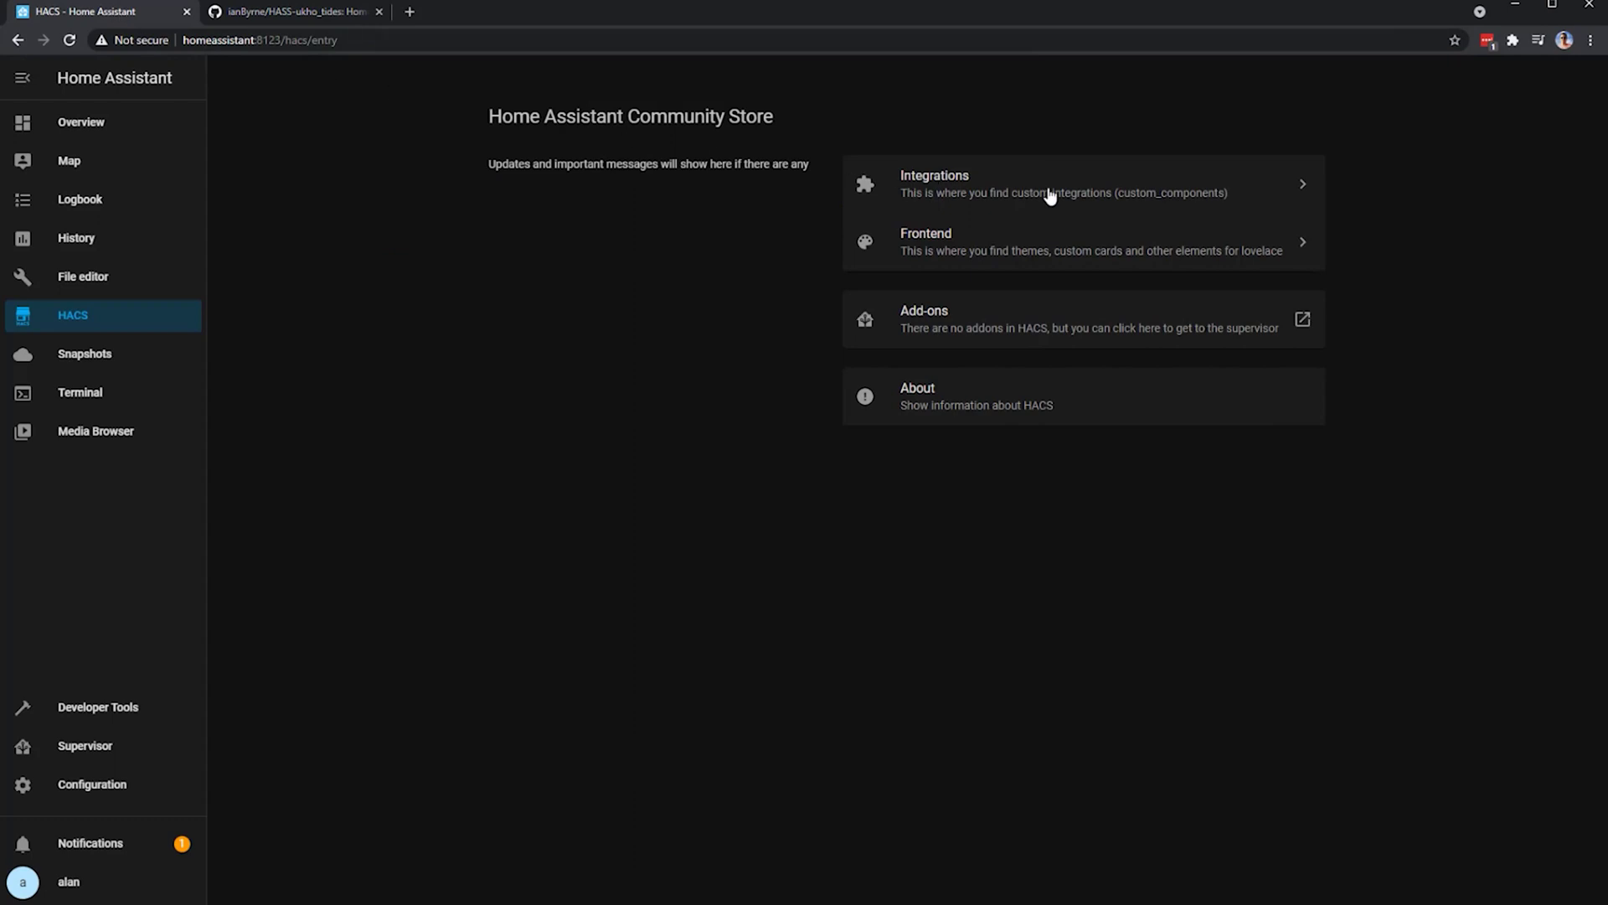
- Add the HASS-ukho_tides repository to HACS Custom repositories with category Integration
left_click(1050, 196)
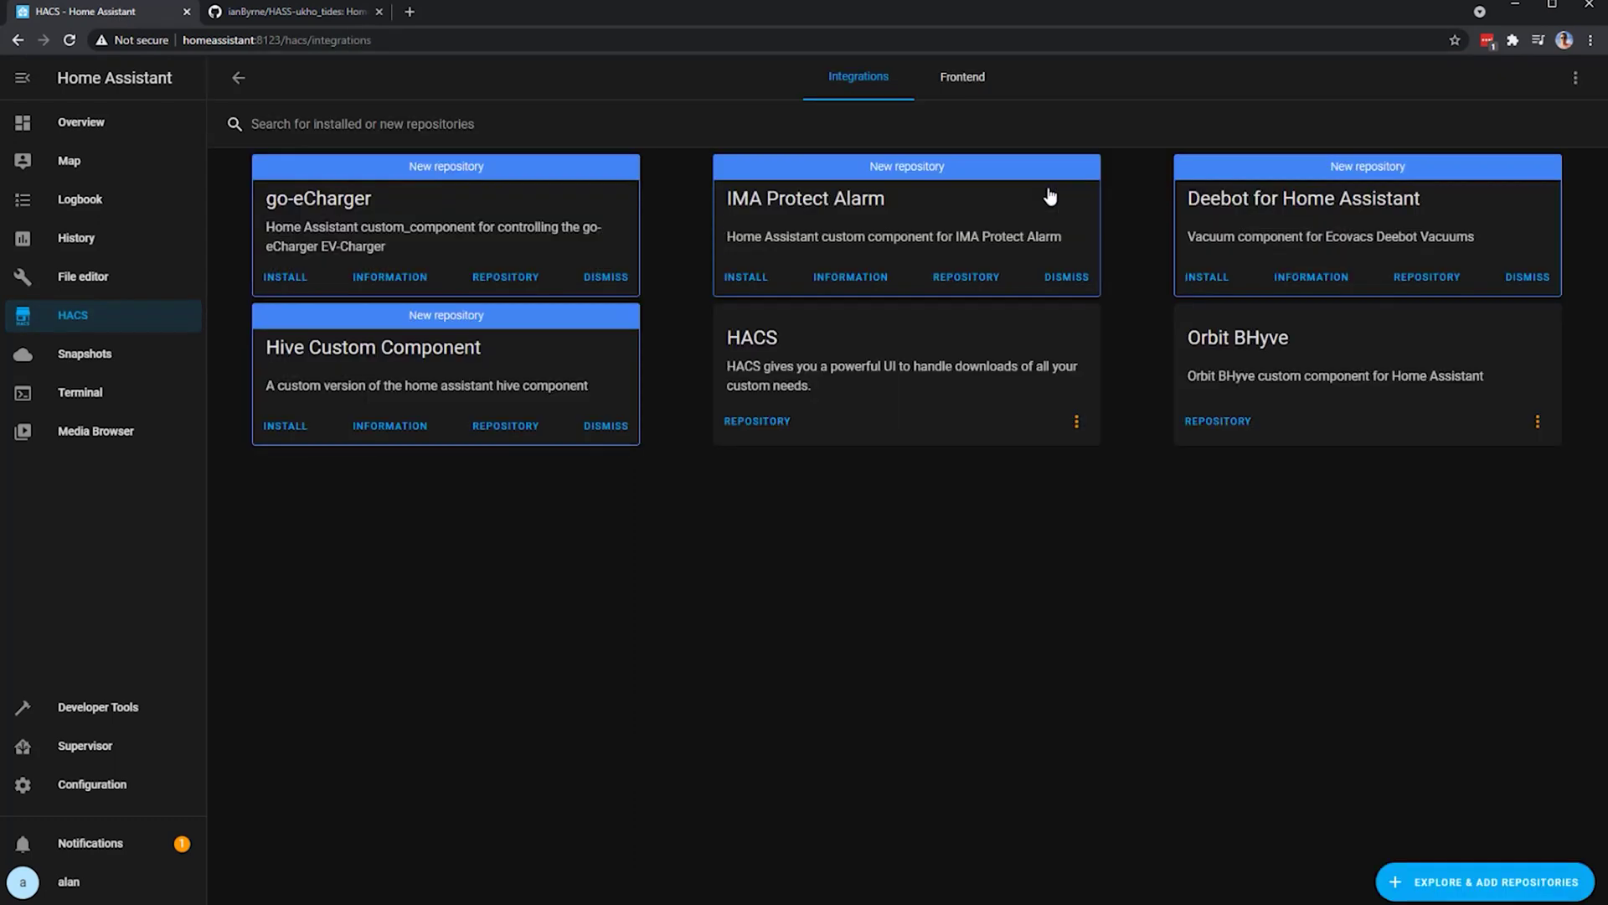
left_click(1569, 80)
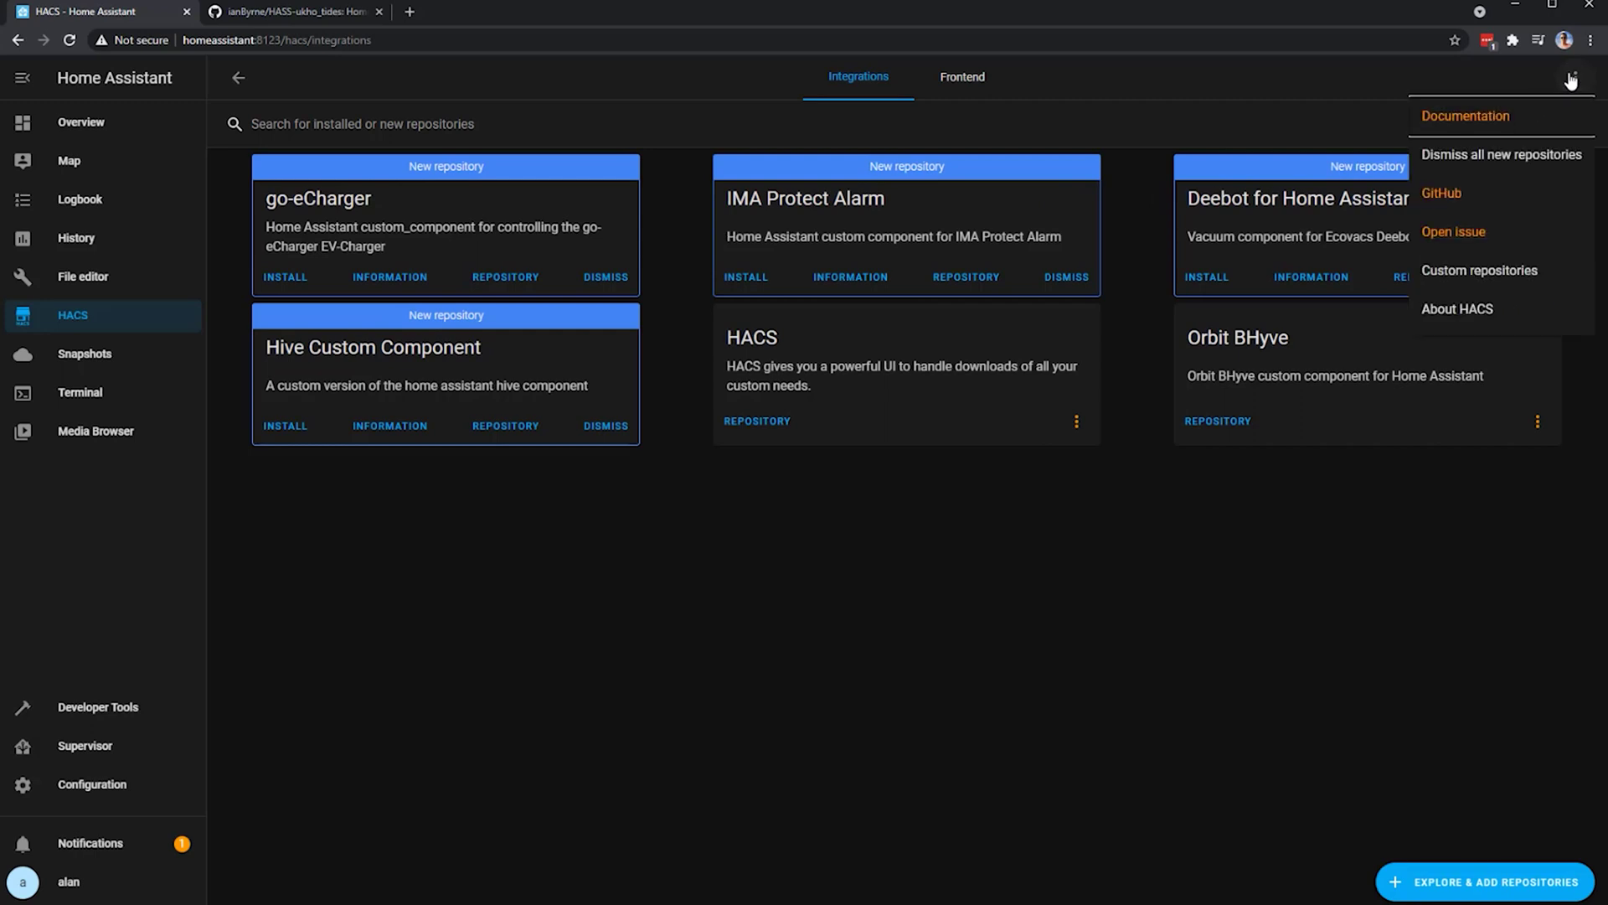
left_click(1522, 273)
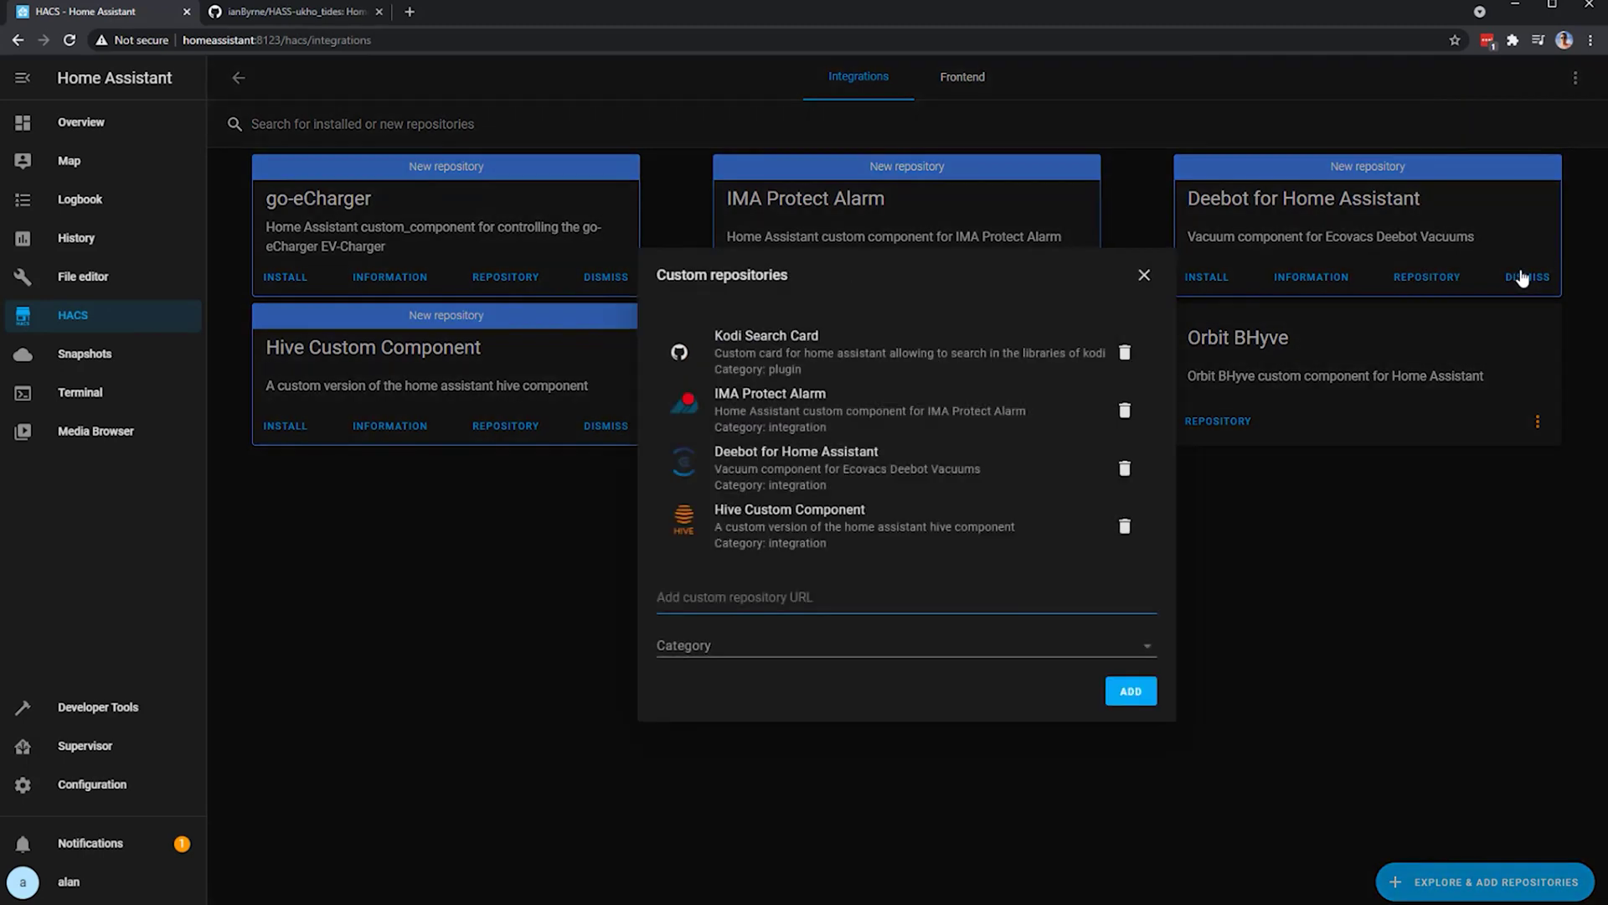
left_click(809, 647)
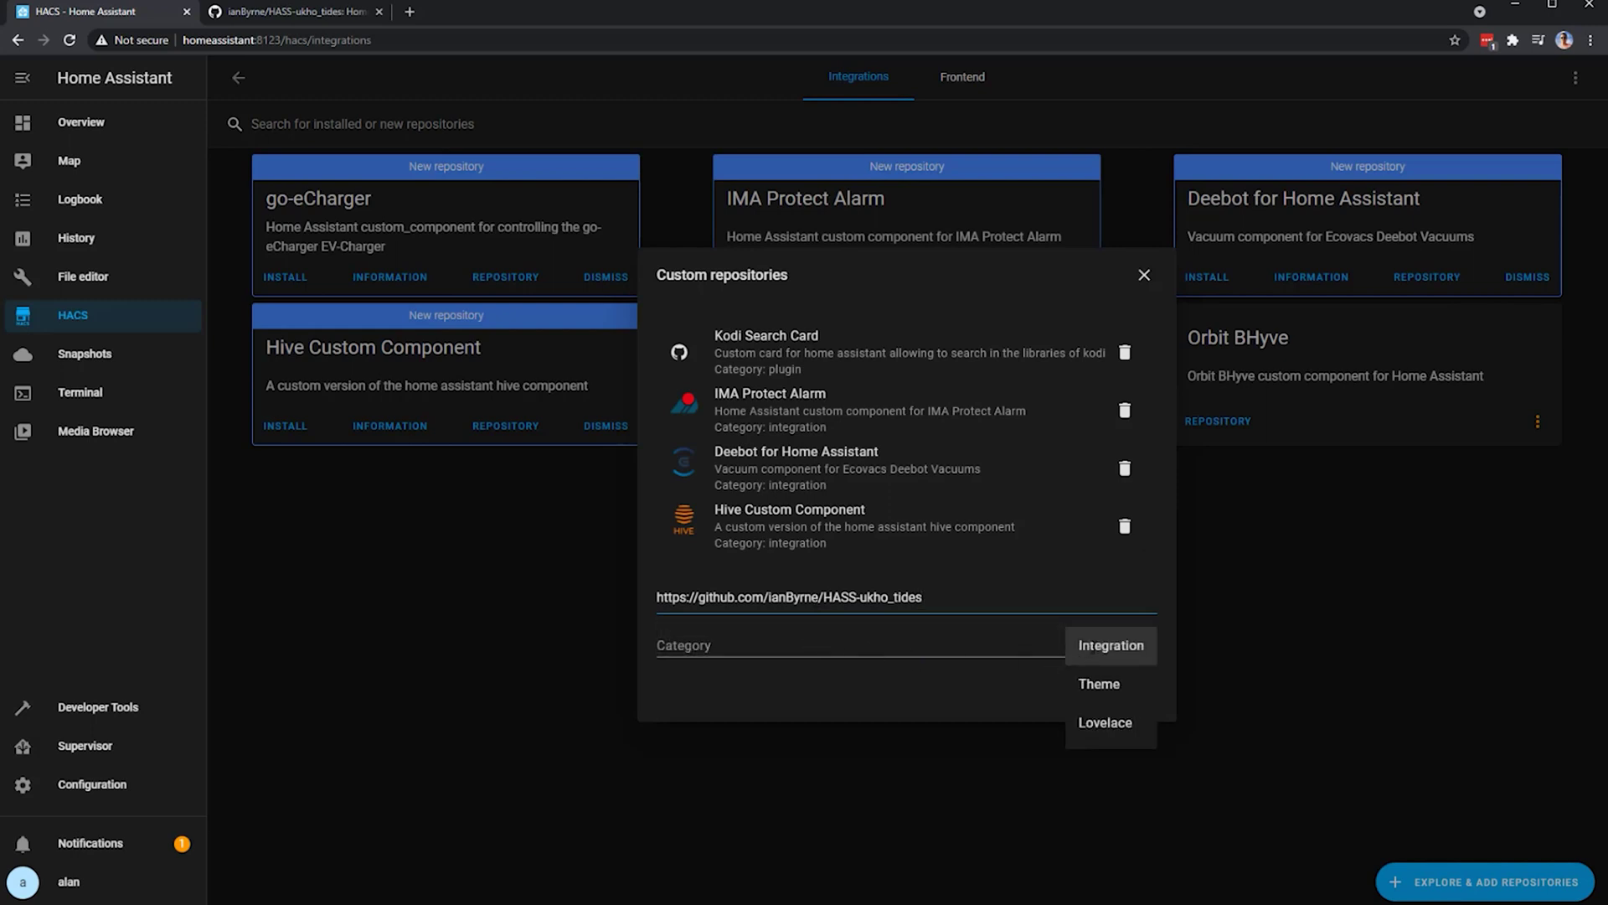
key("Return")
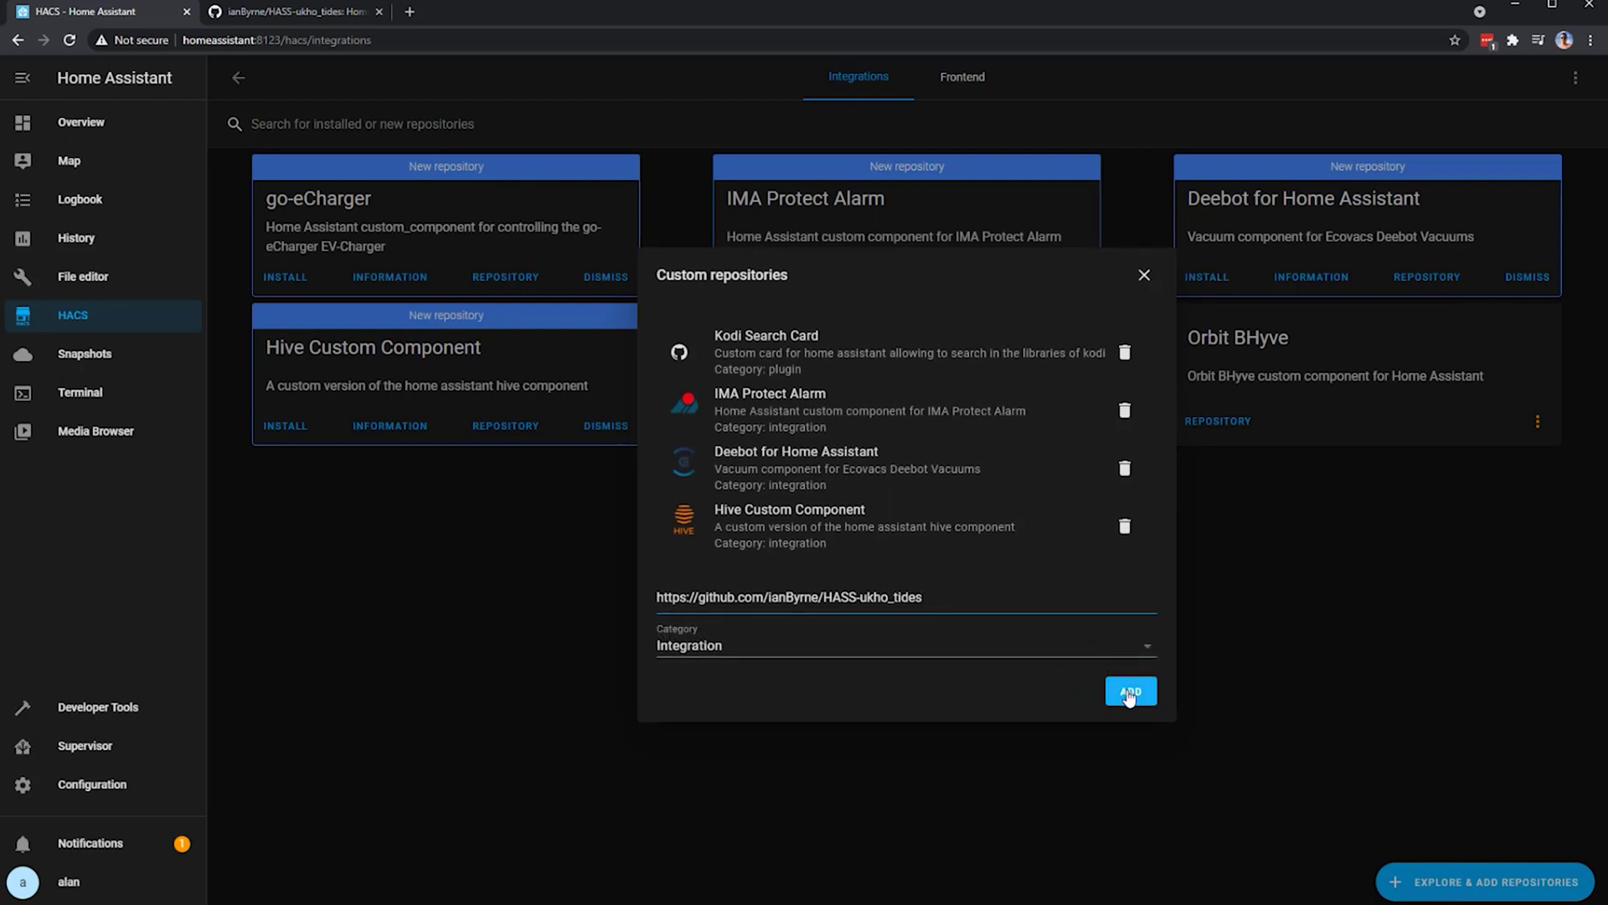
left_click(1129, 693)
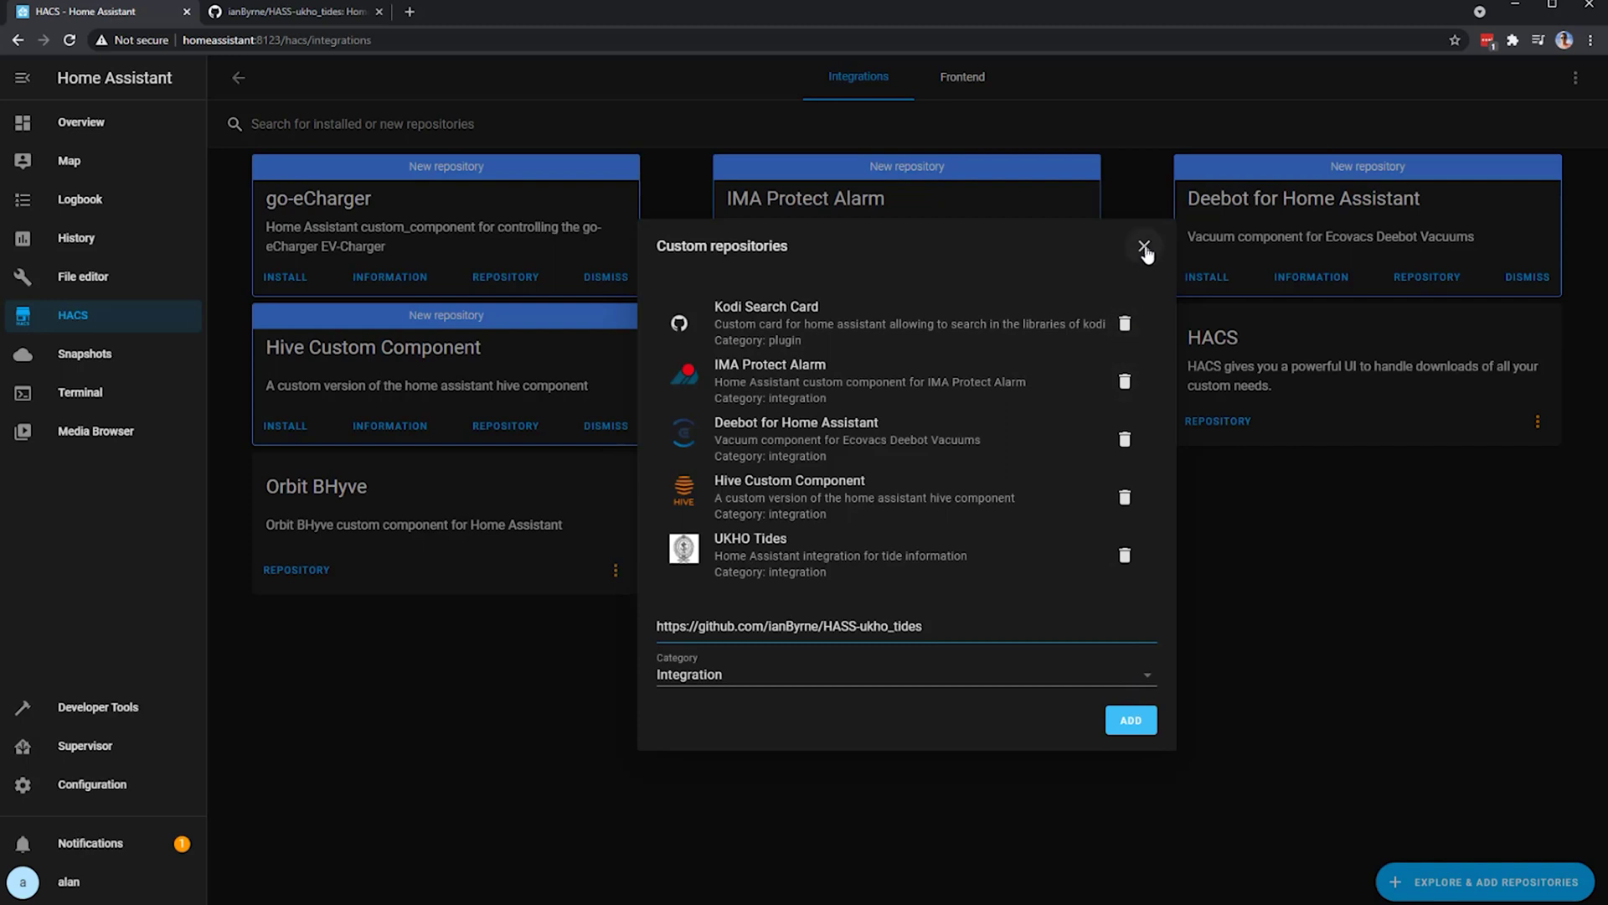
- Close the custom repositories list and install the UKHO Tides integration from HACS
left_click(1144, 248)
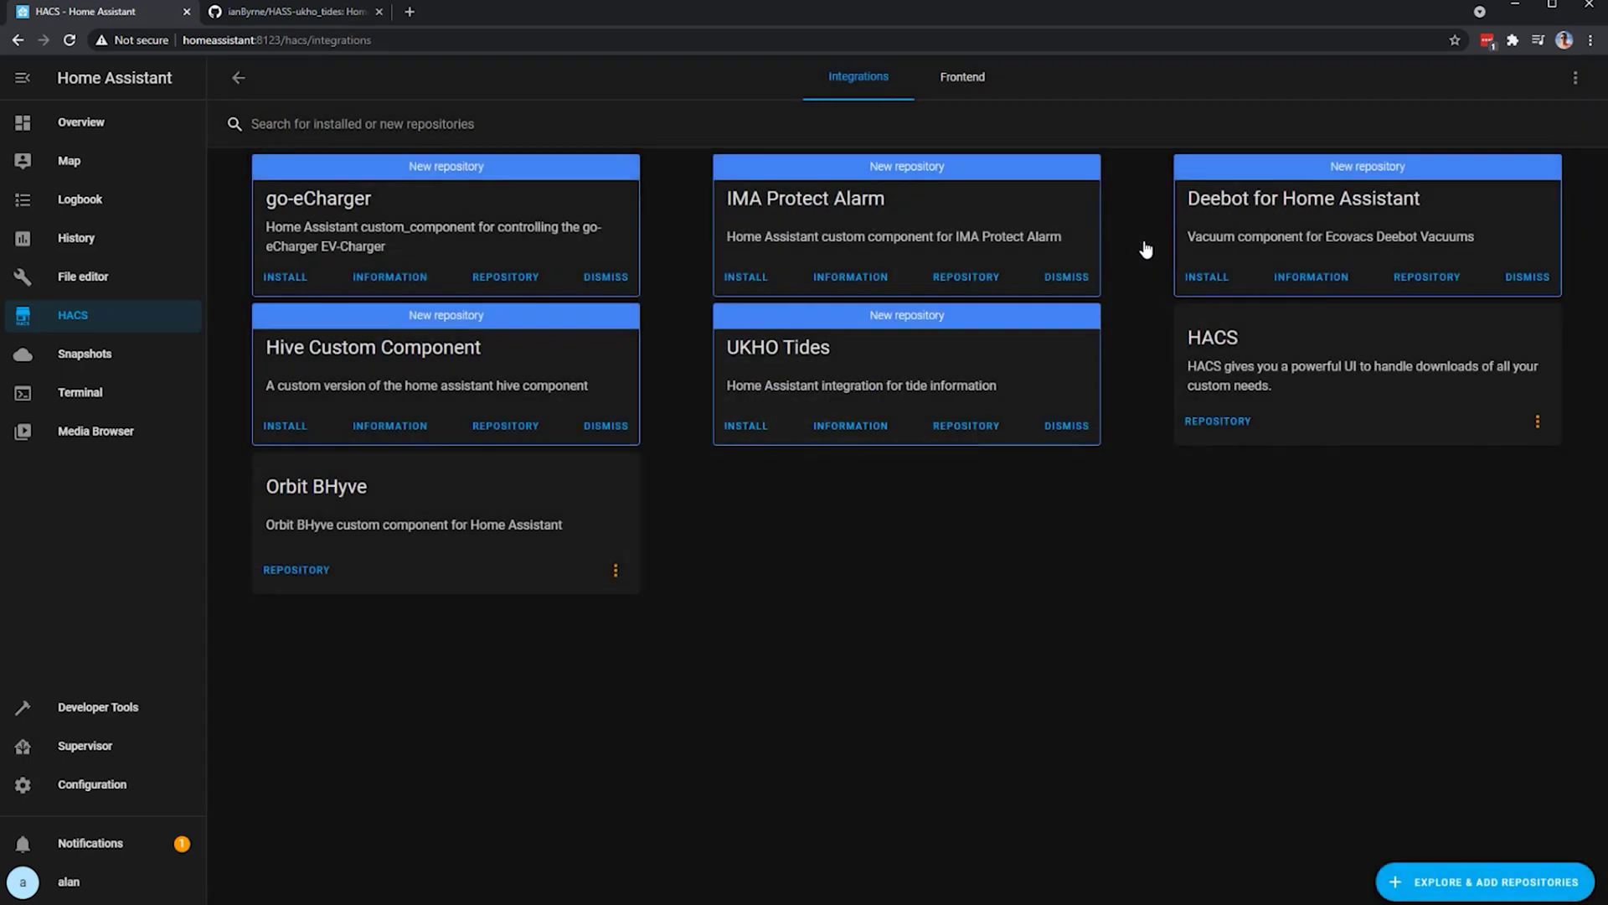
left_click(748, 427)
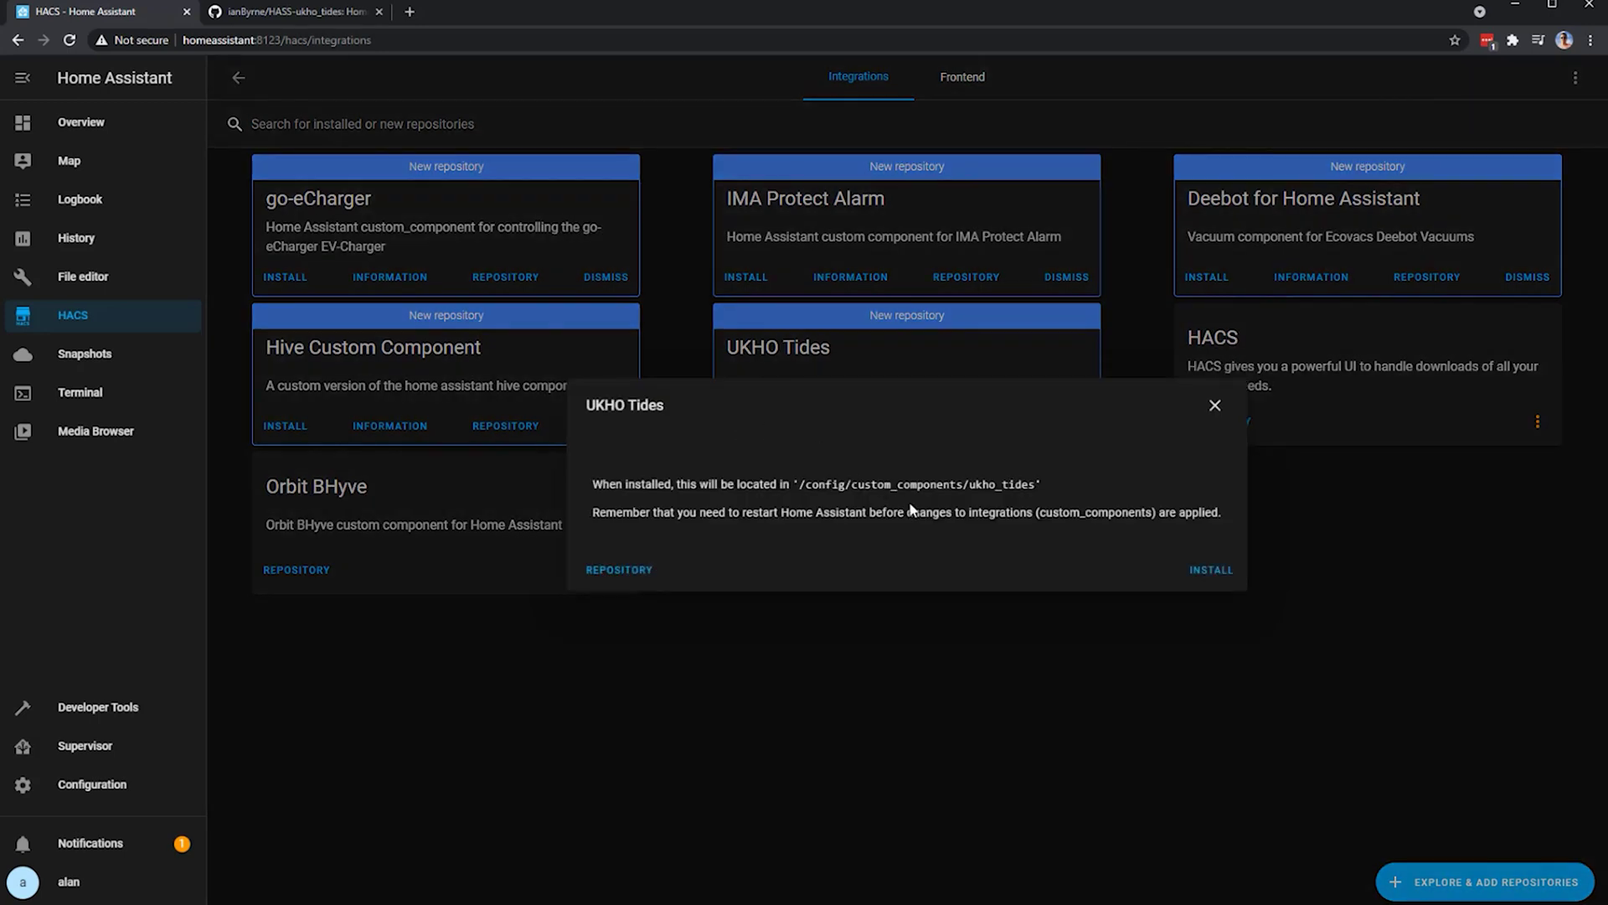
left_click(1211, 572)
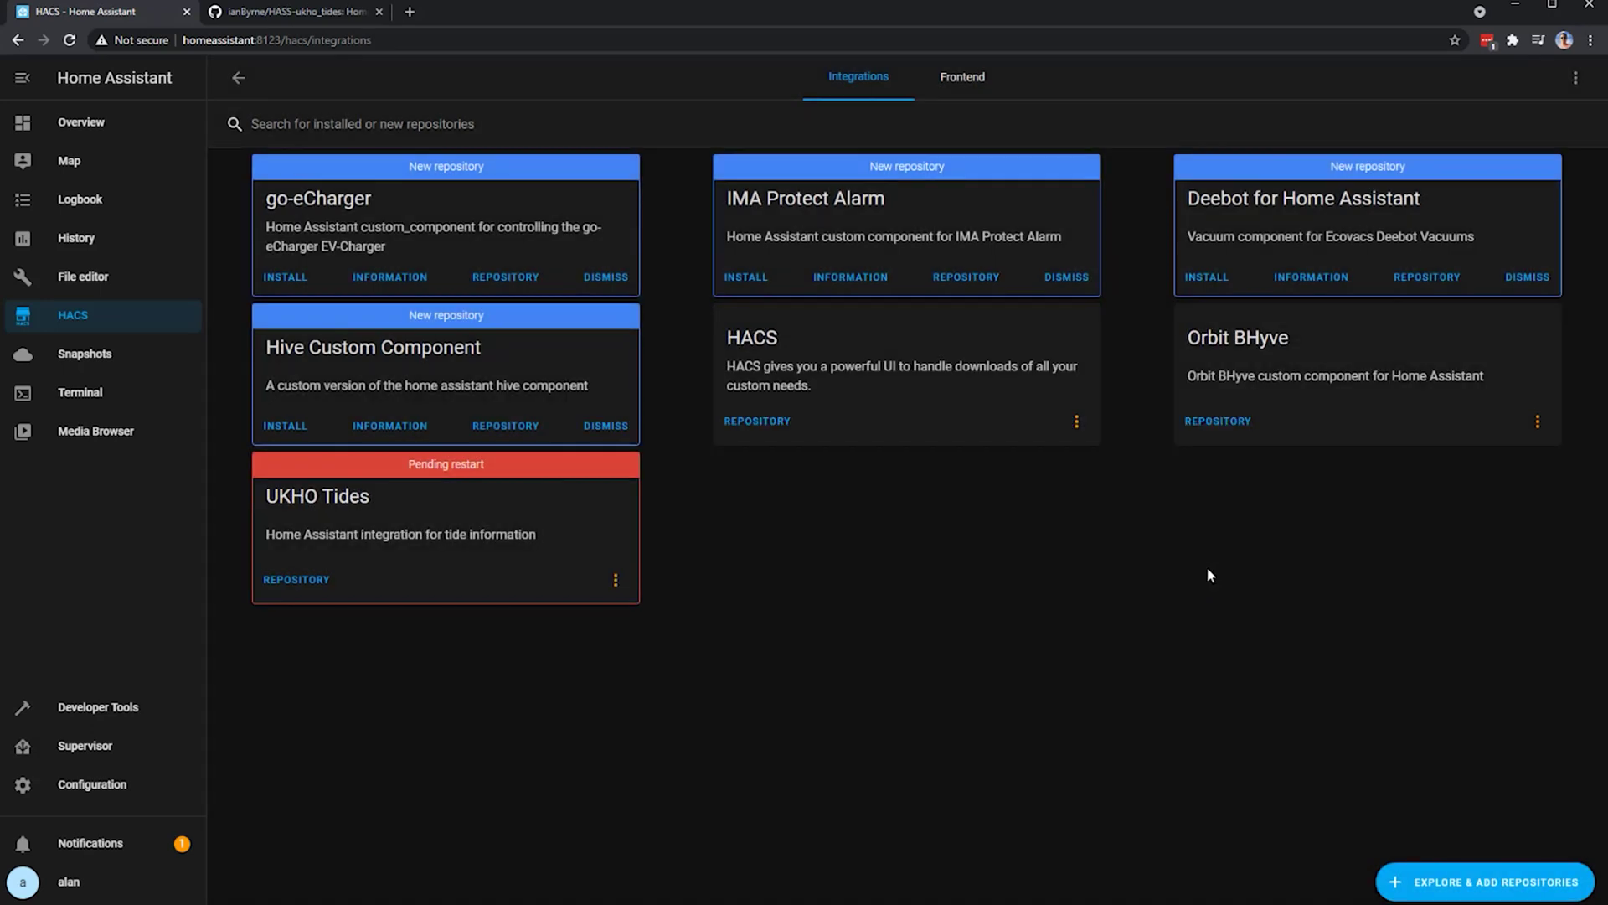
- Check the configuration is valid, restart the server, and go back to HACS
left_click(140, 785)
scroll(1212, 737, "down", 6)
left_click(1170, 732)
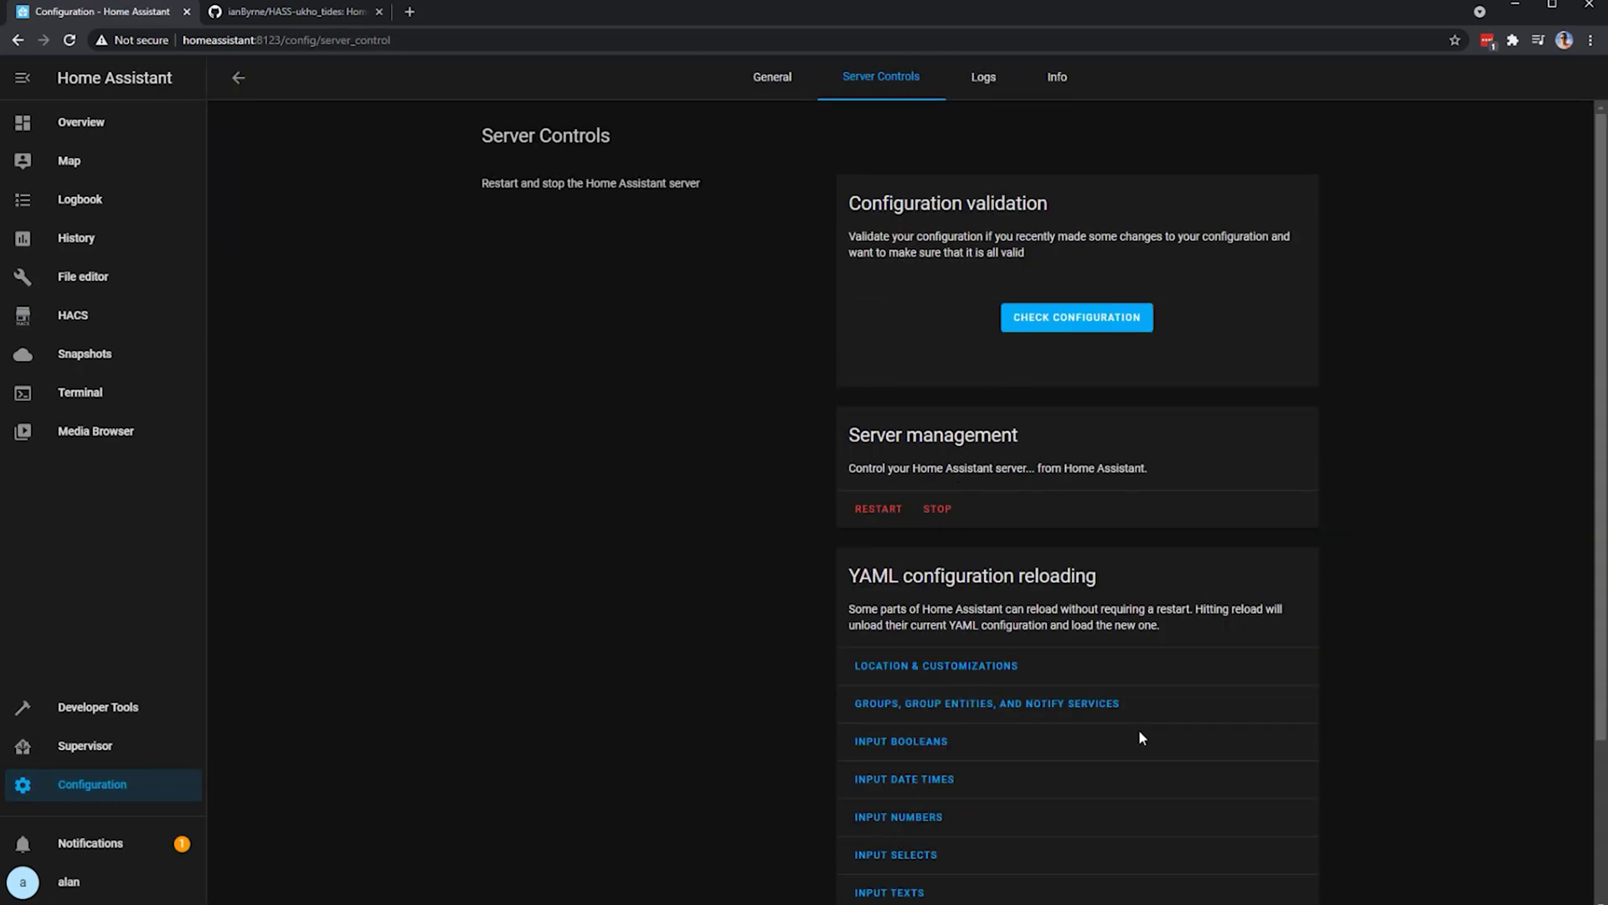
left_click(1109, 330)
left_click(893, 517)
left_click(928, 543)
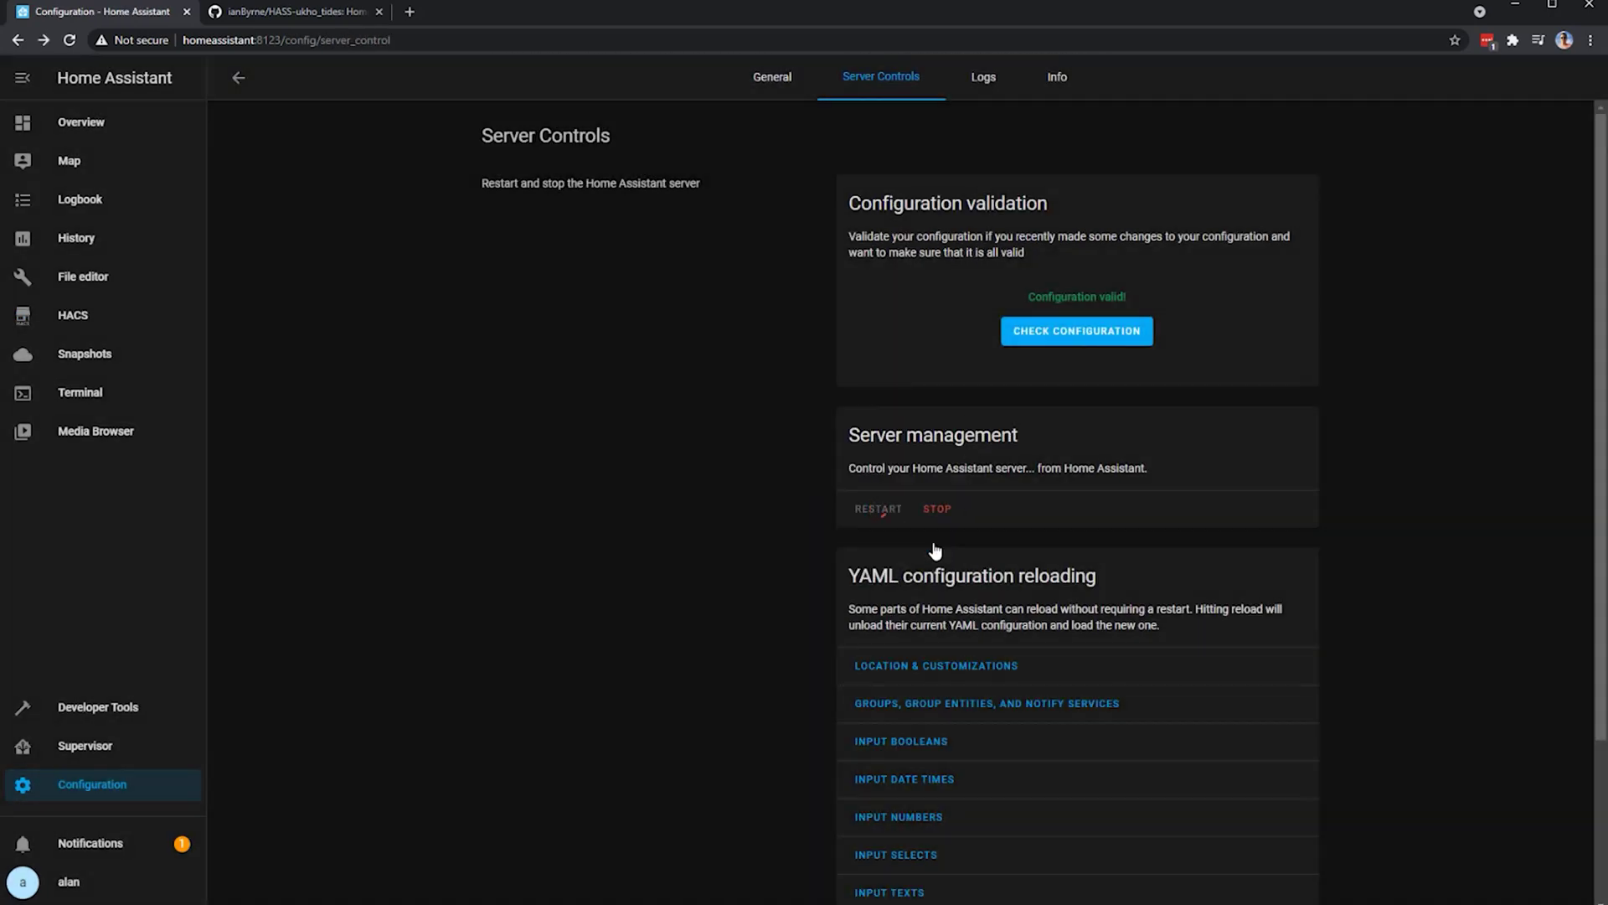
left_click(101, 314)
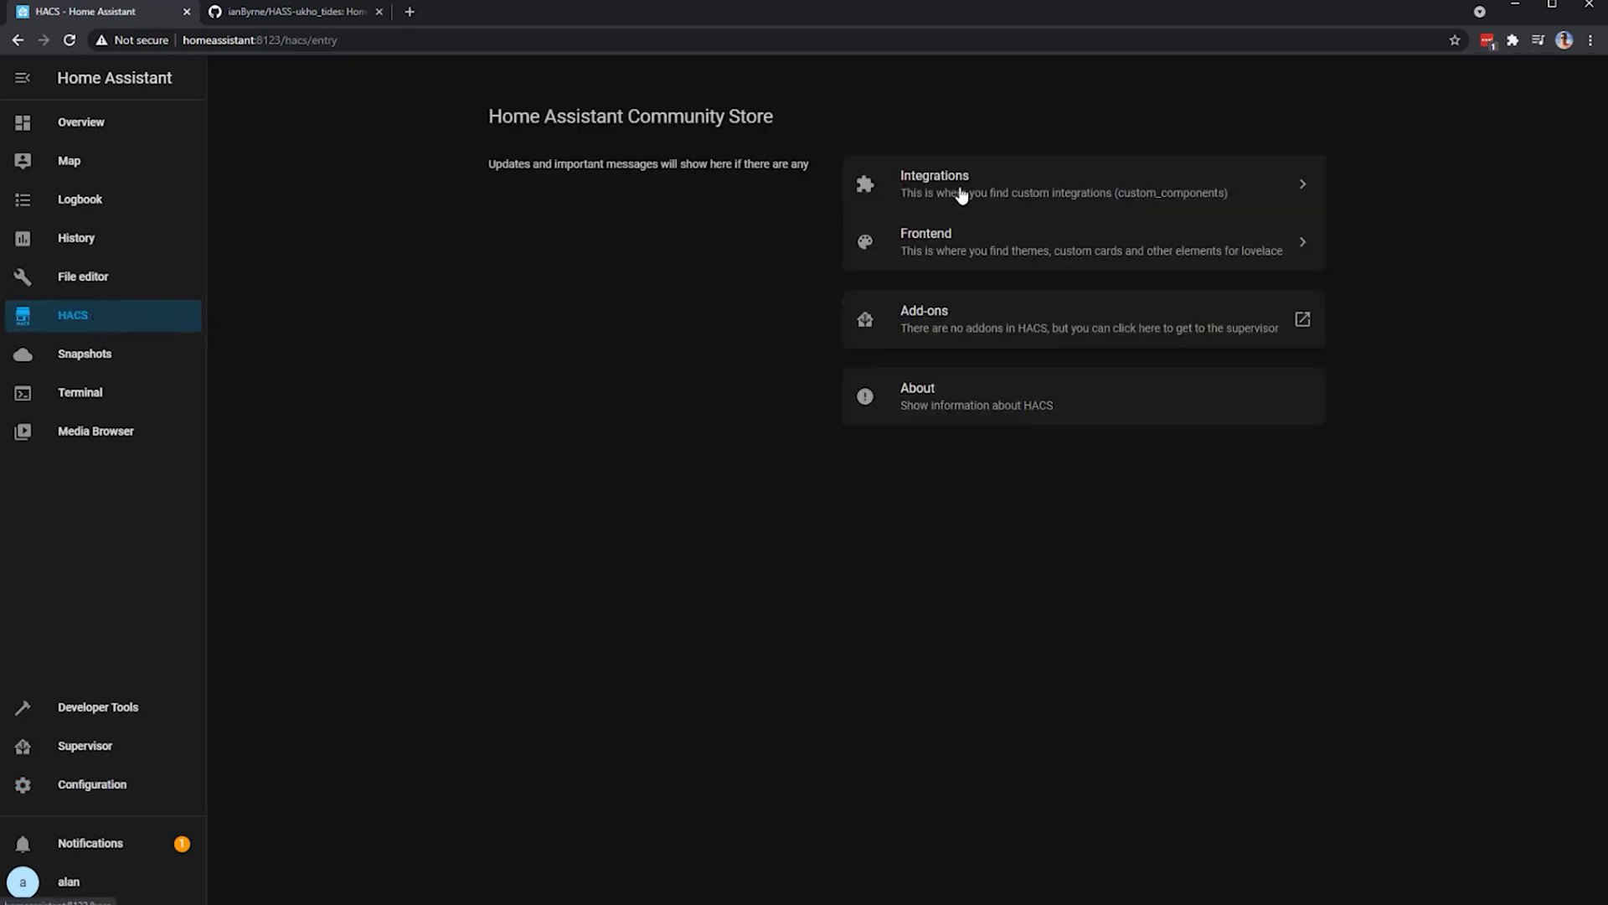
- Read the UKHO Tides details in HACS Integrations, then go to Configuration
left_click(960, 192)
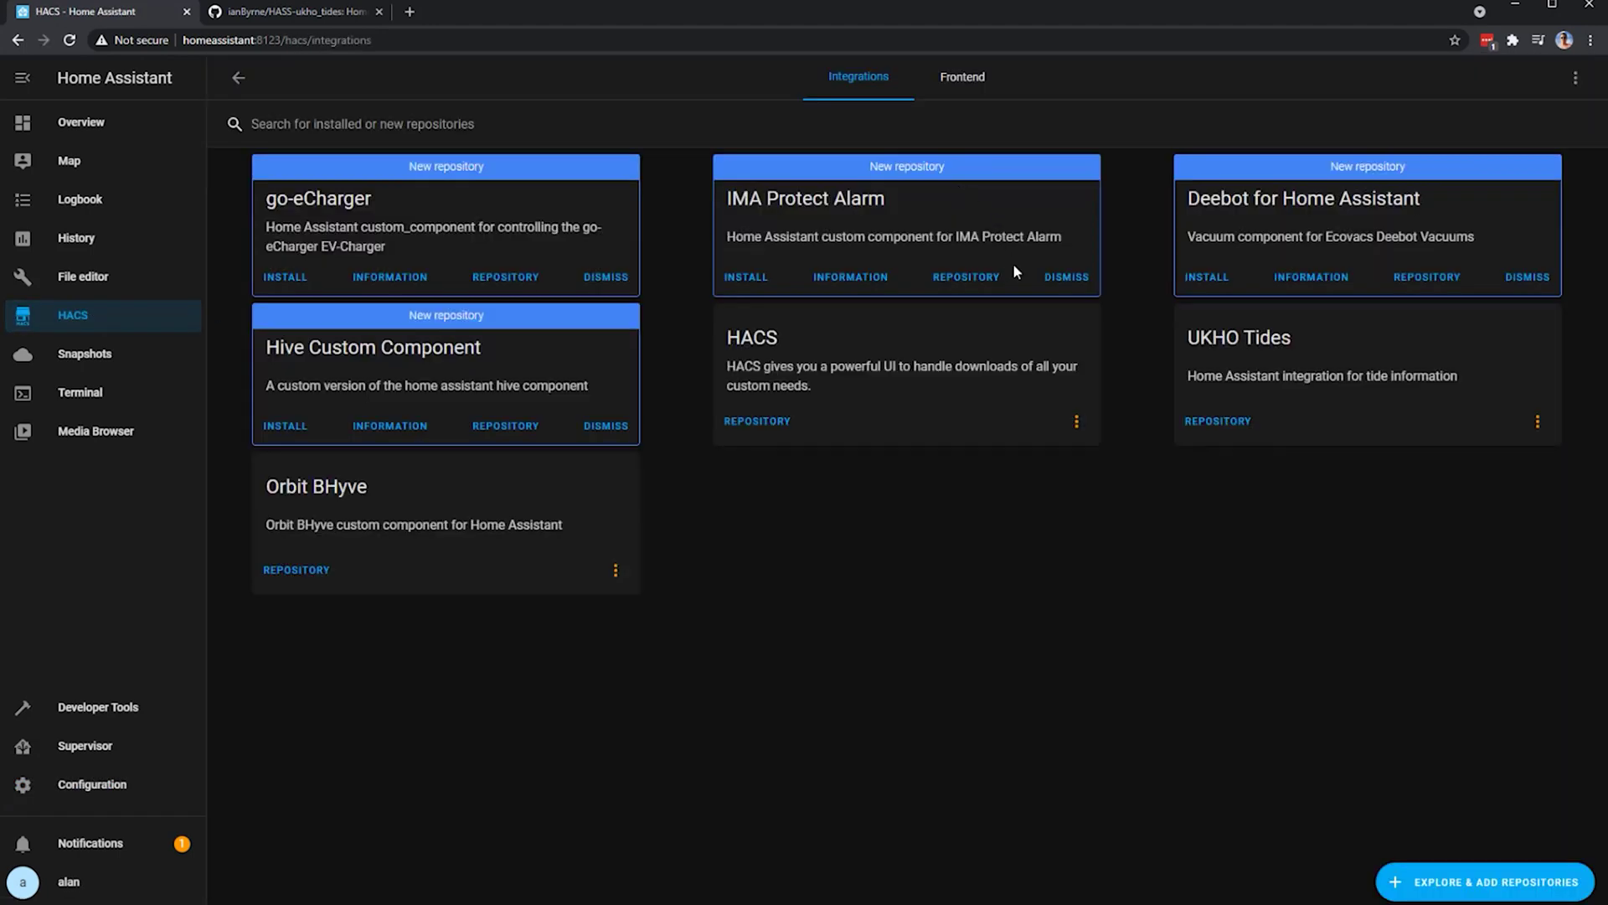
left_click(1261, 361)
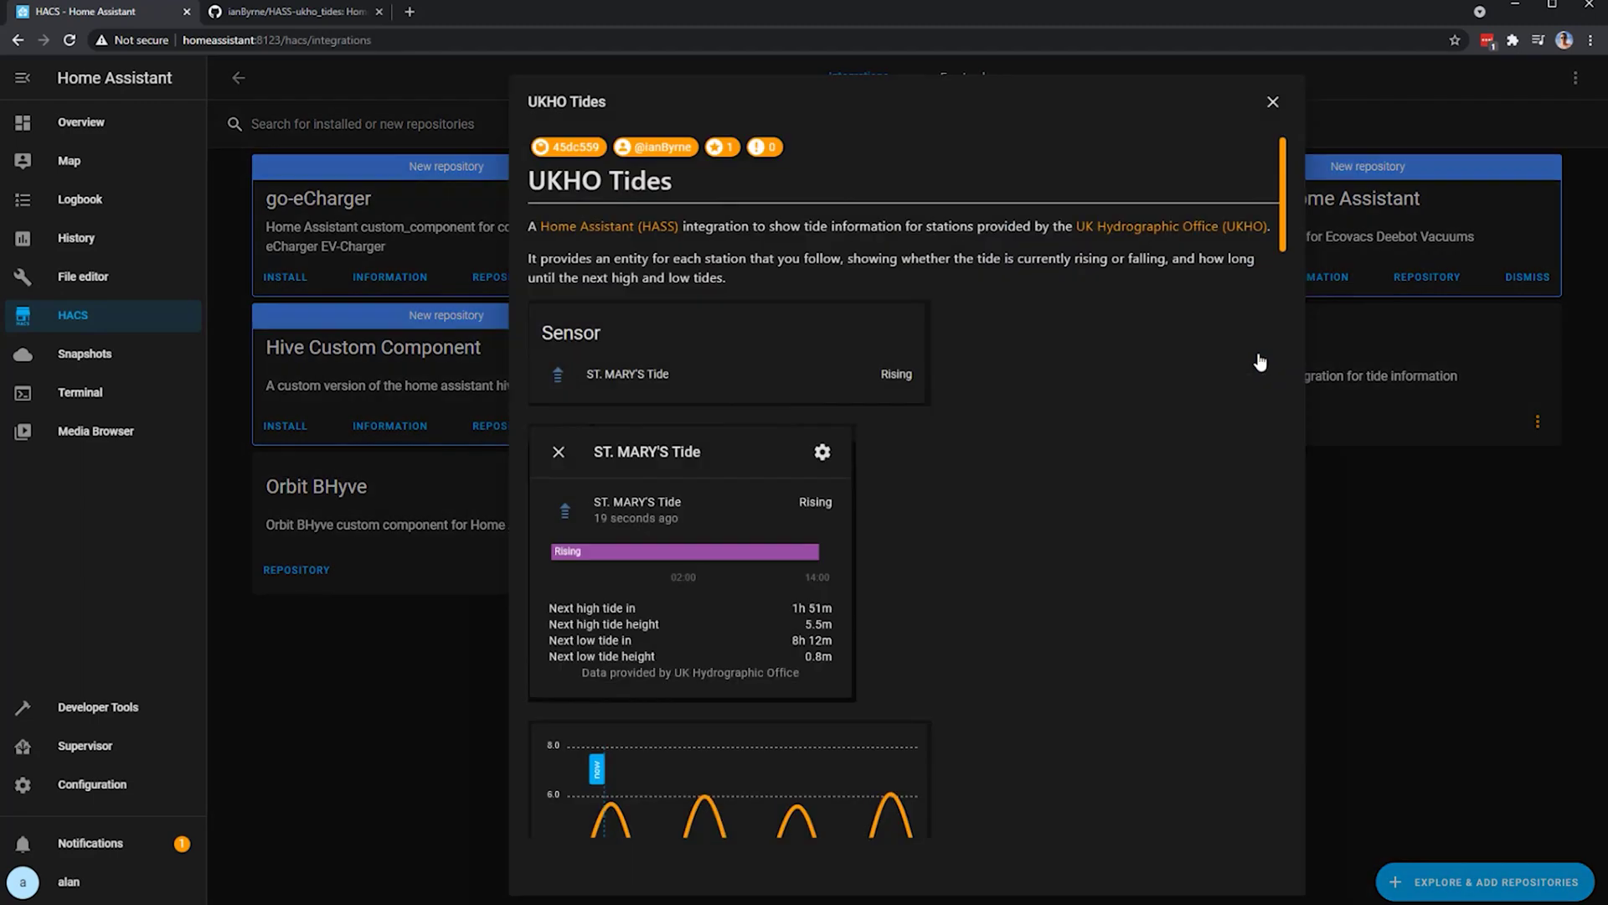
scroll(1214, 365, "down", 8)
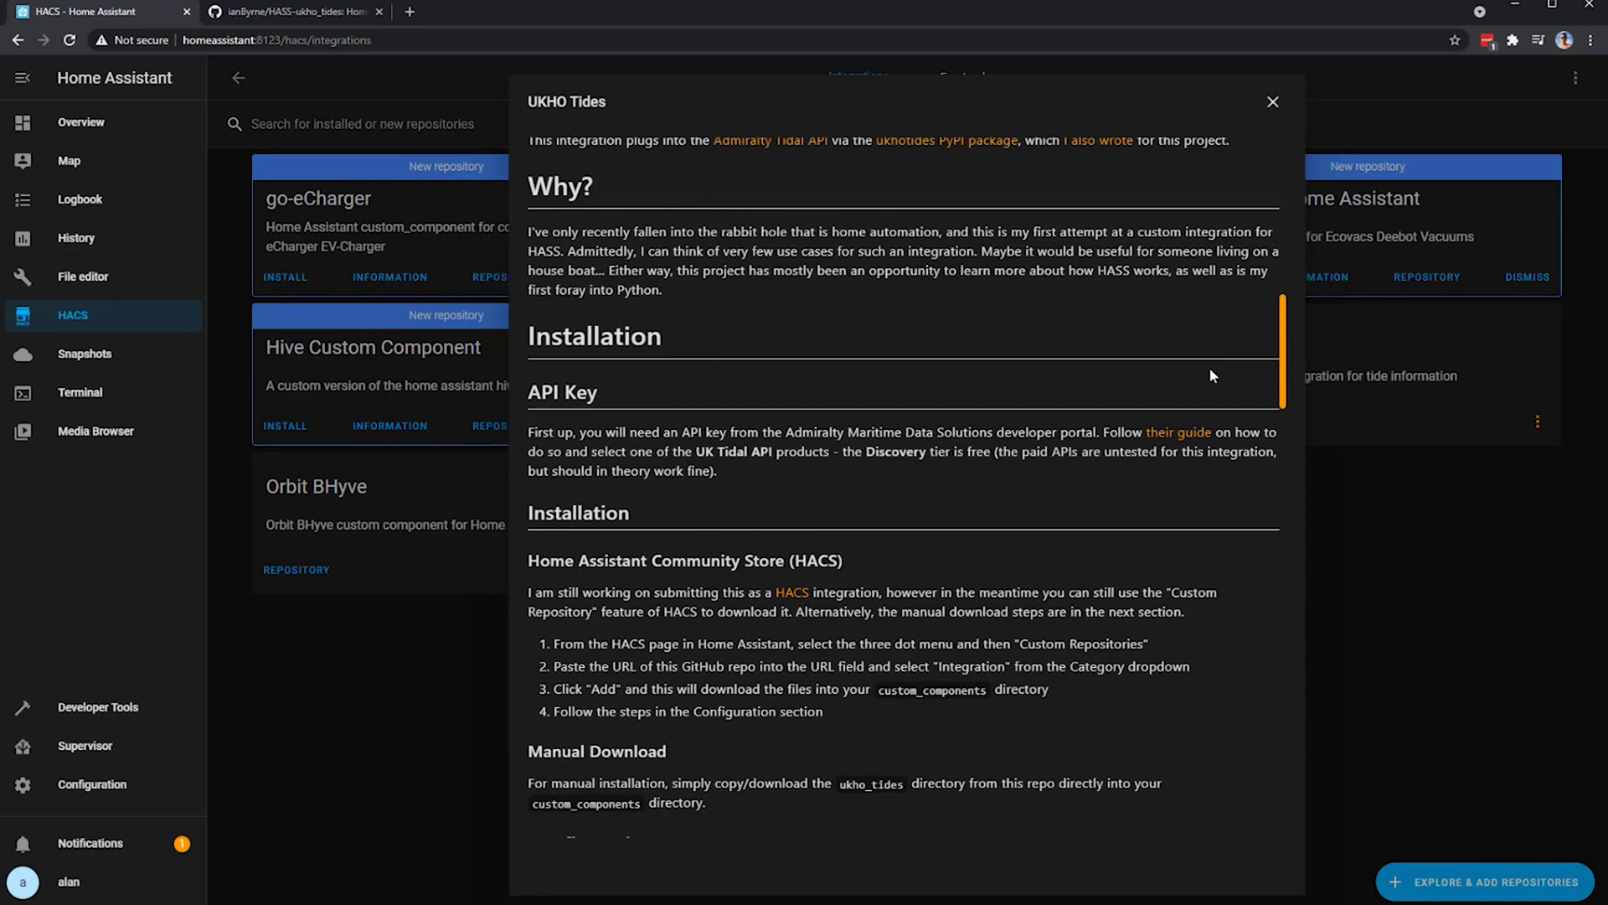
scroll(1209, 367, "down", 2)
scroll(1208, 367, "down", 3)
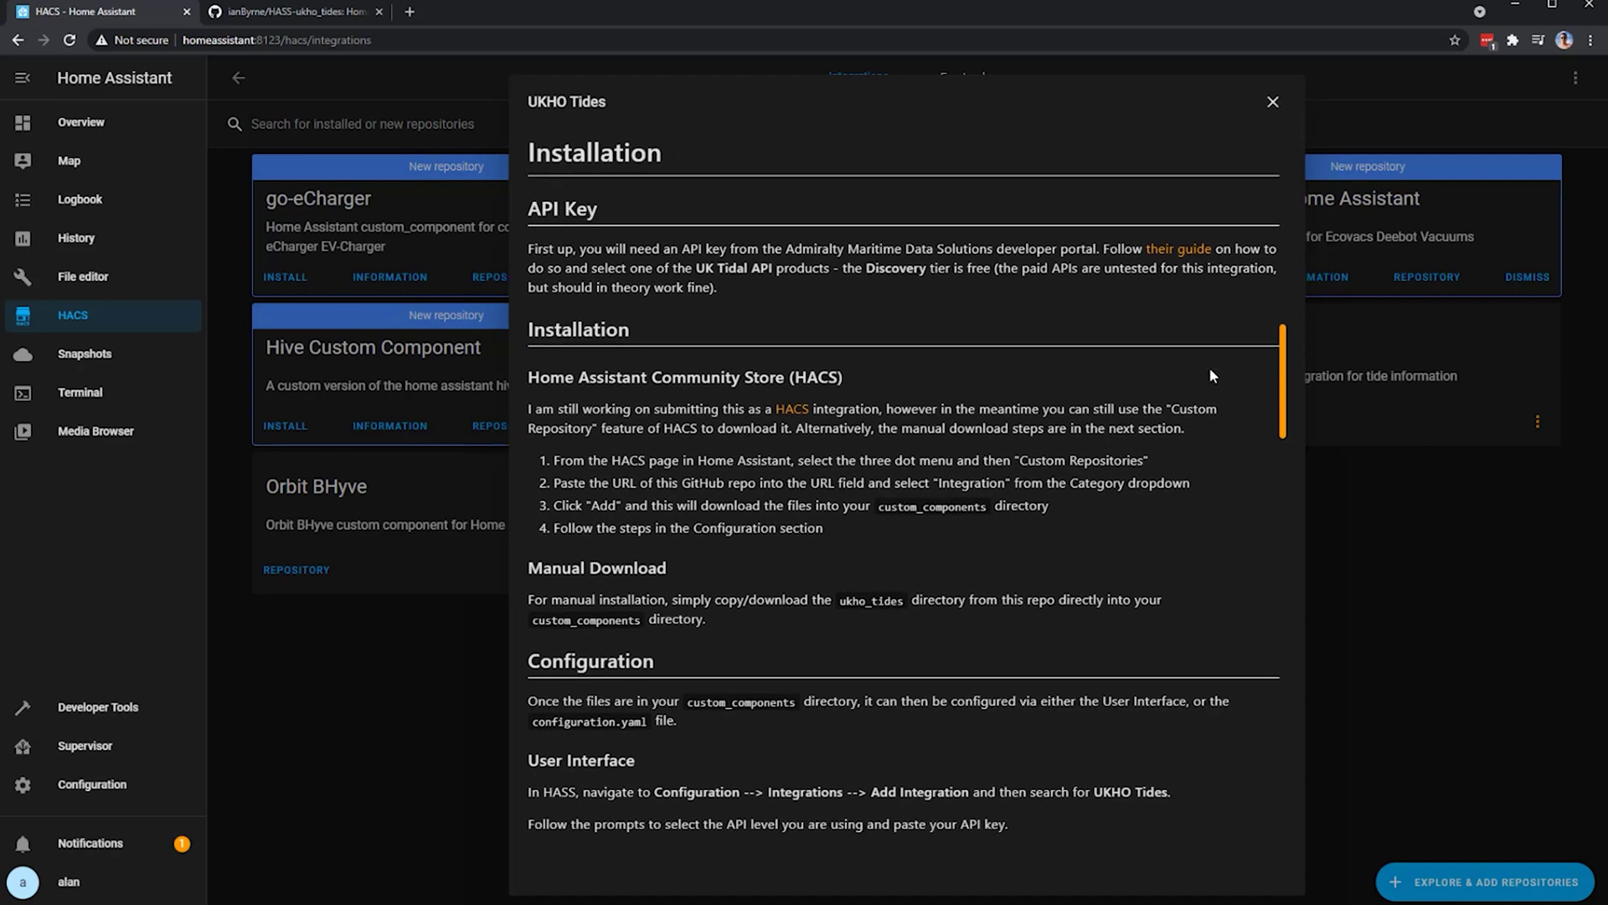
scroll(1211, 374, "down", 5)
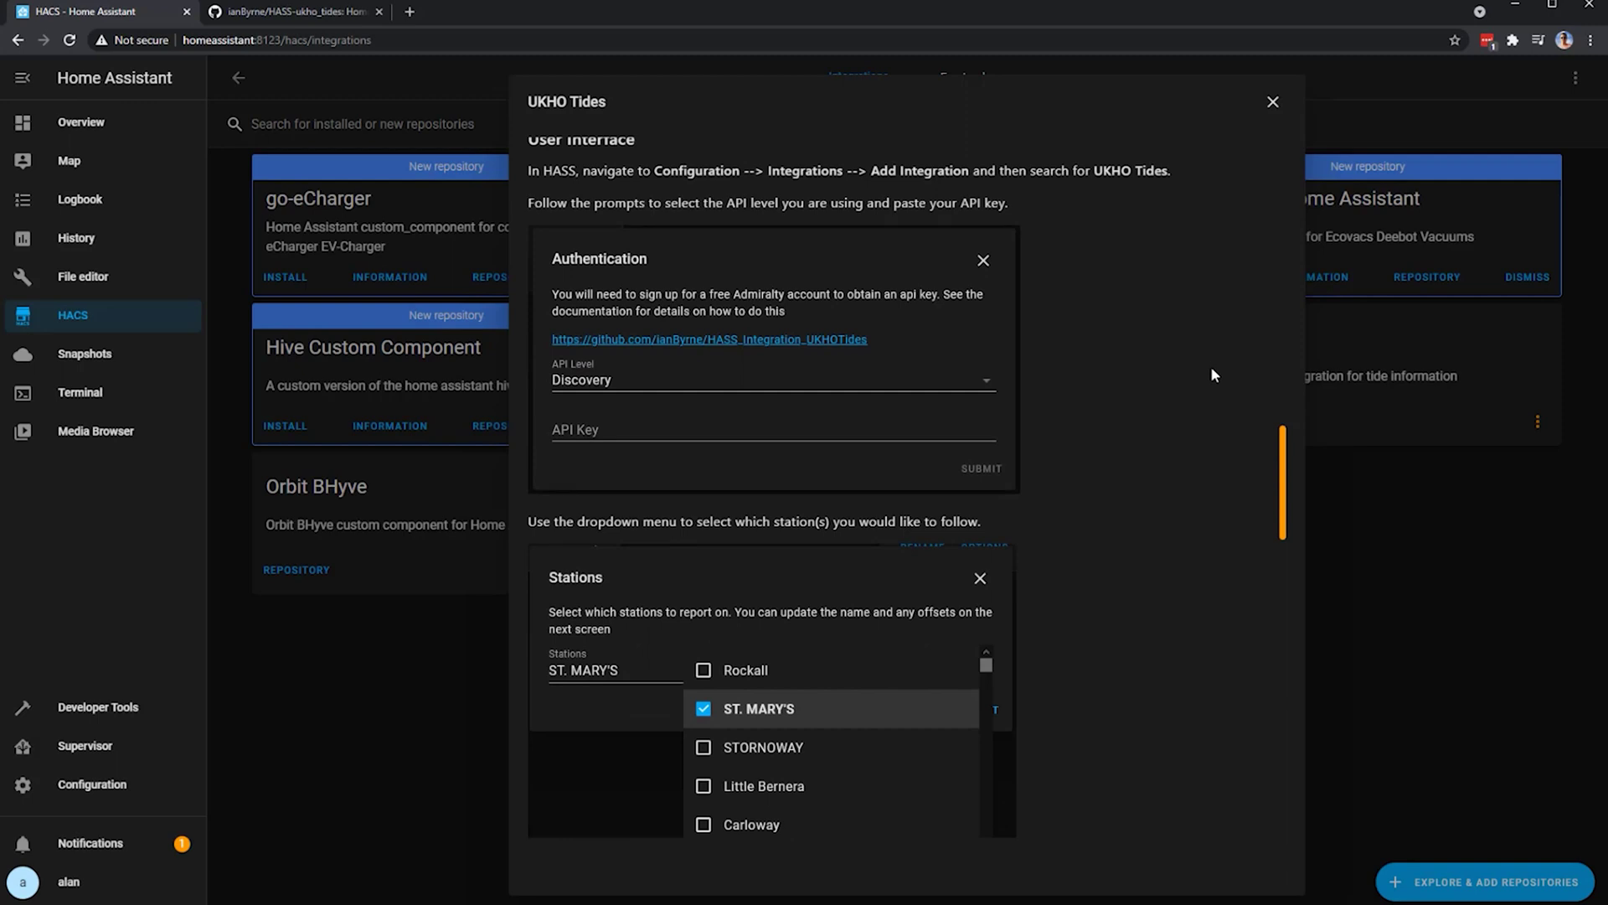
left_click(1272, 102)
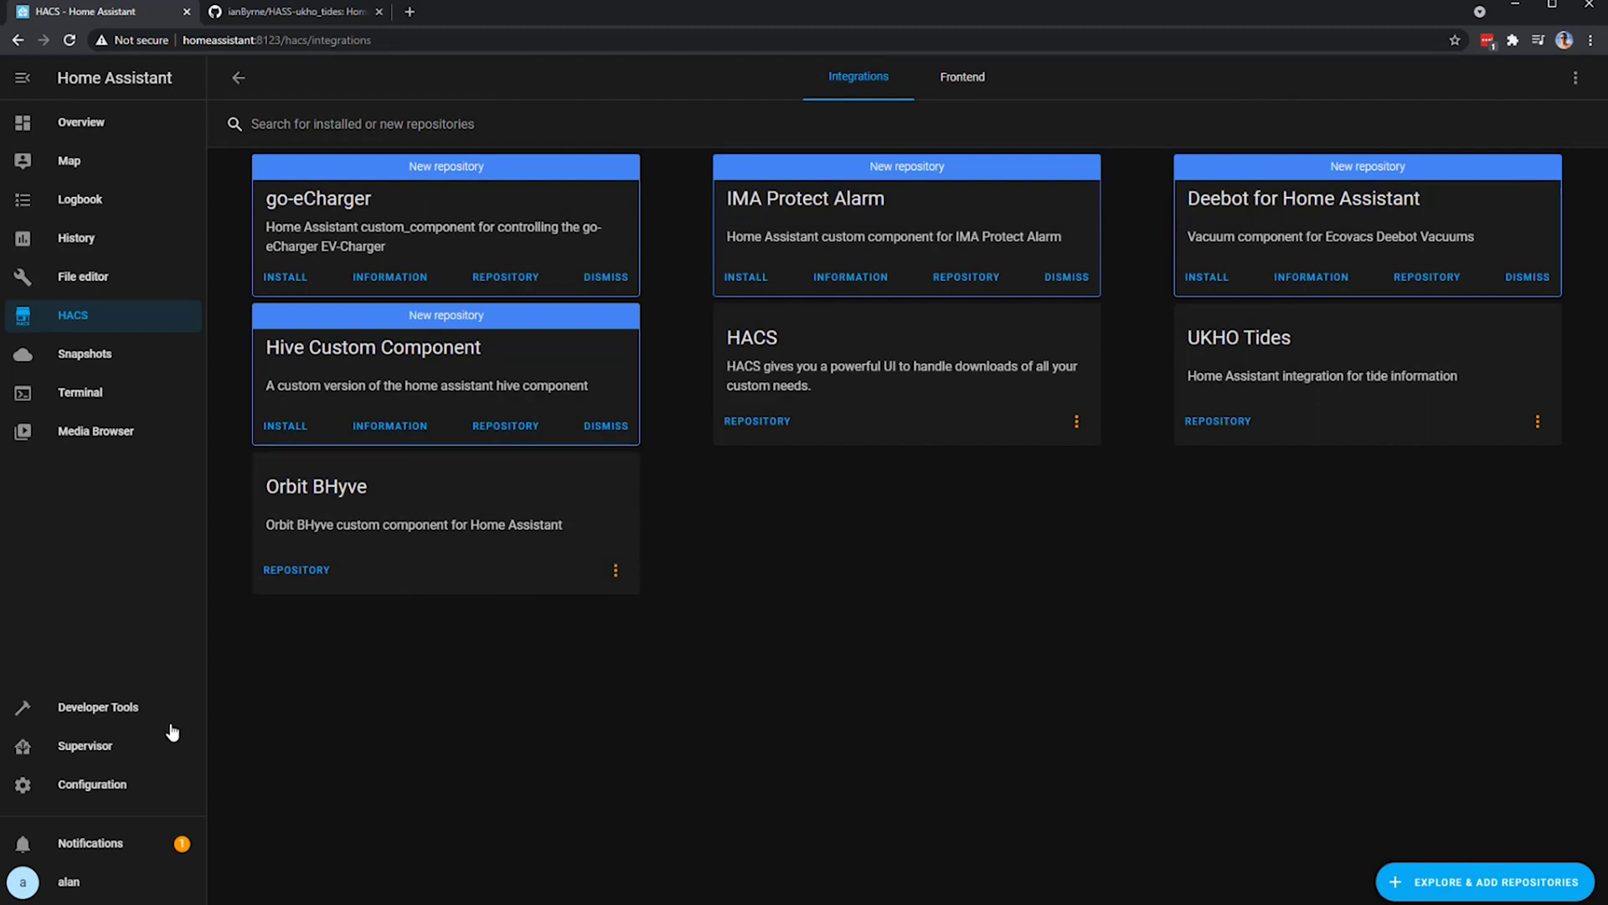
left_click(103, 789)
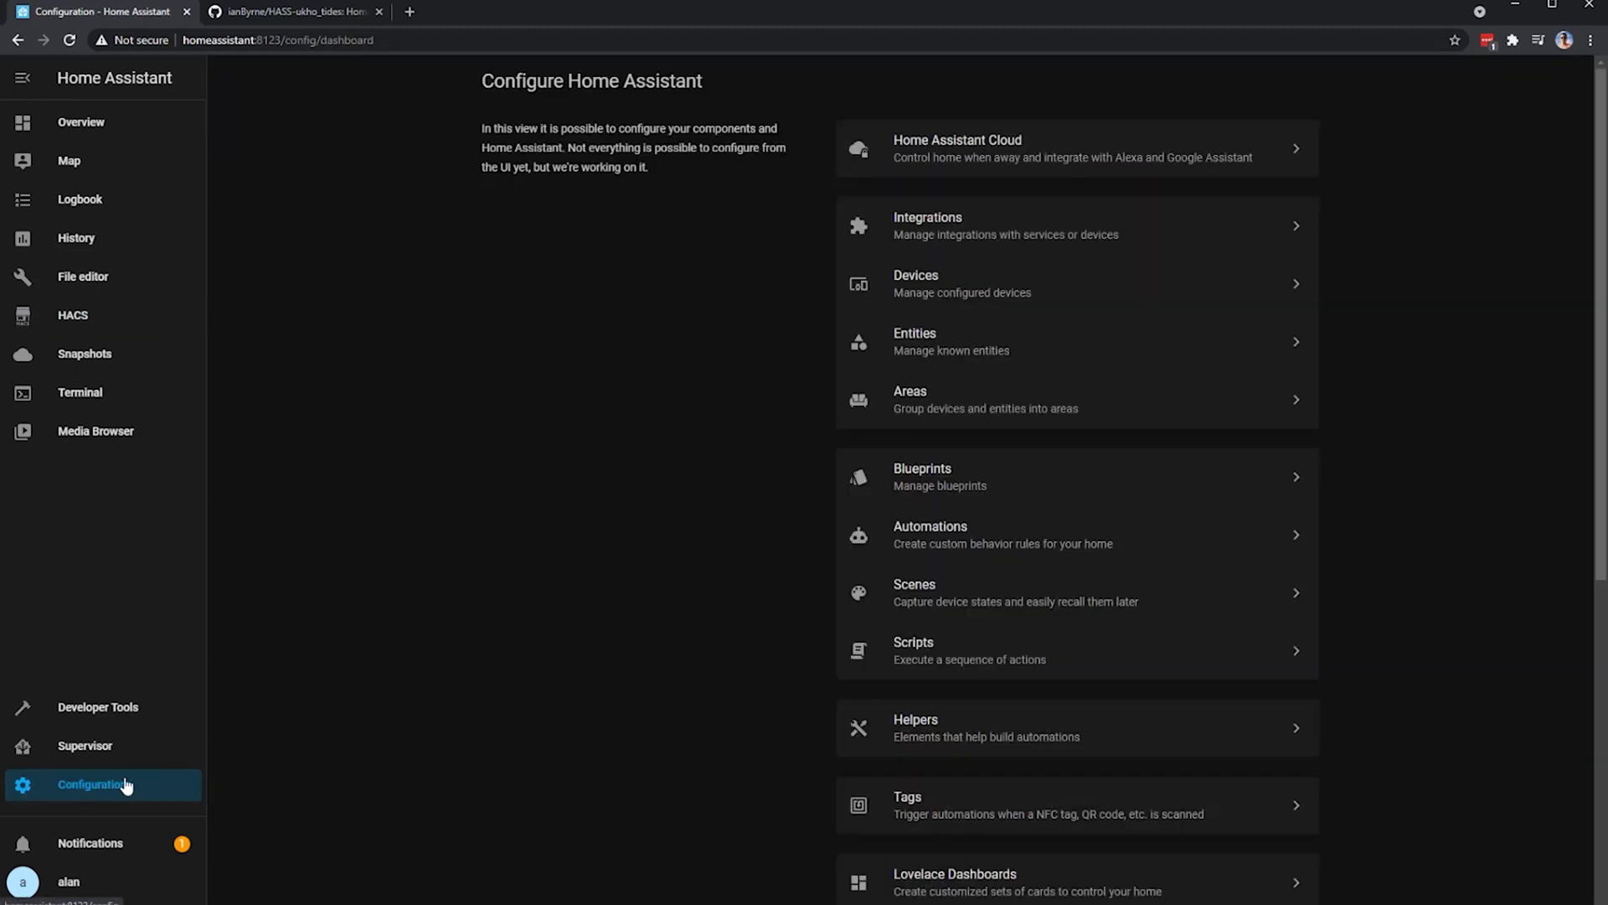
- Add a new integration by searching 'uk' and selecting UKHO Tides
left_click(1055, 242)
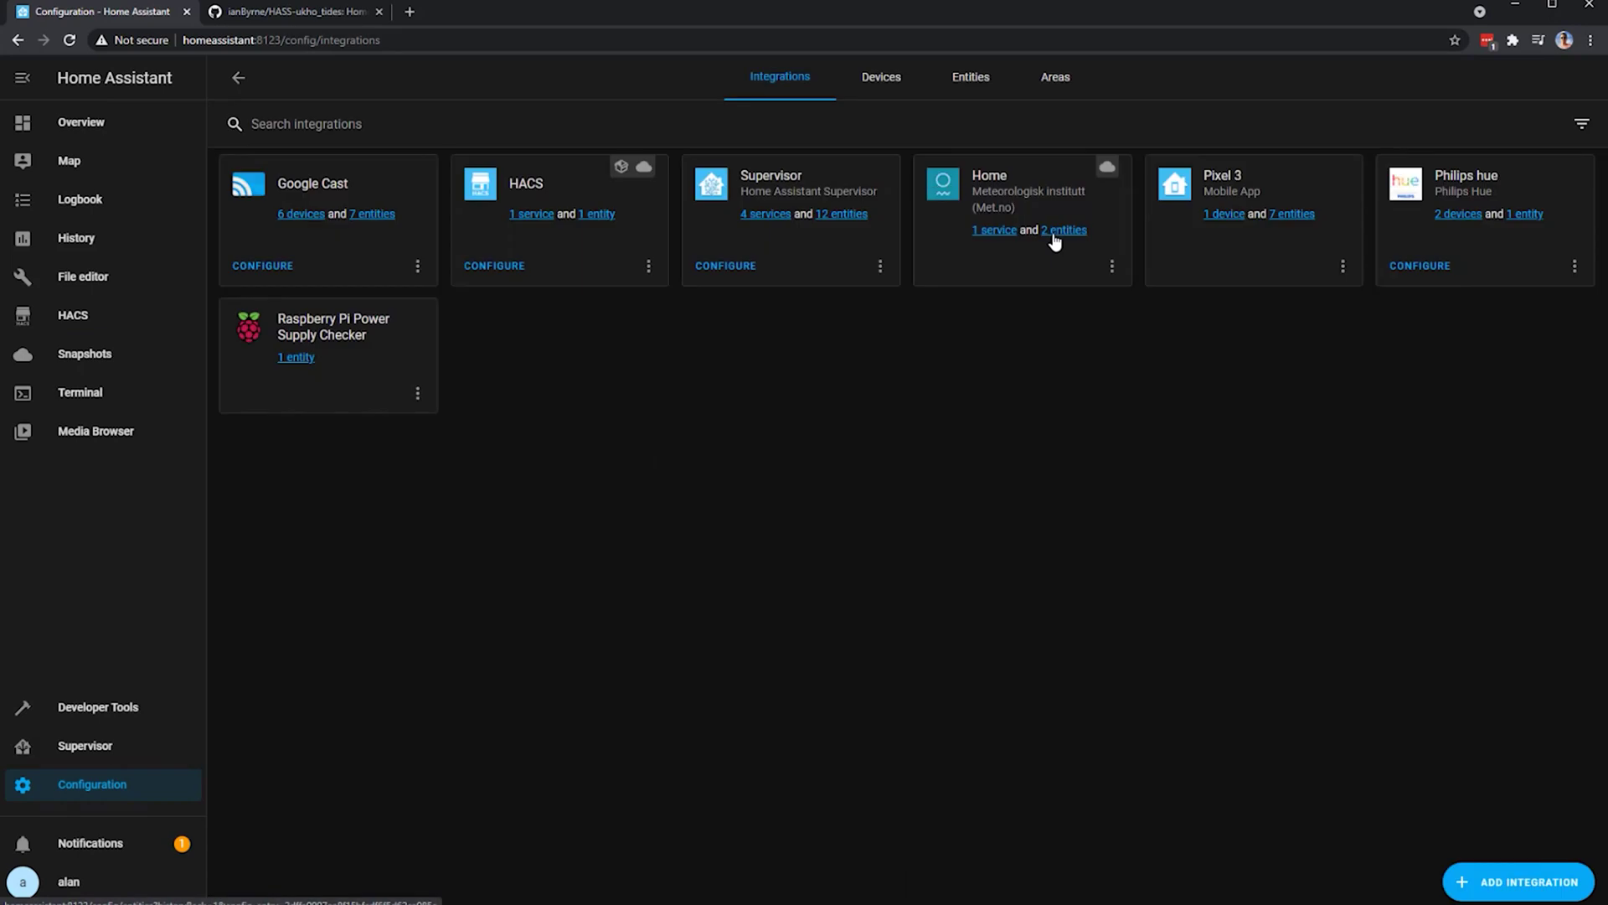
left_click(1532, 887)
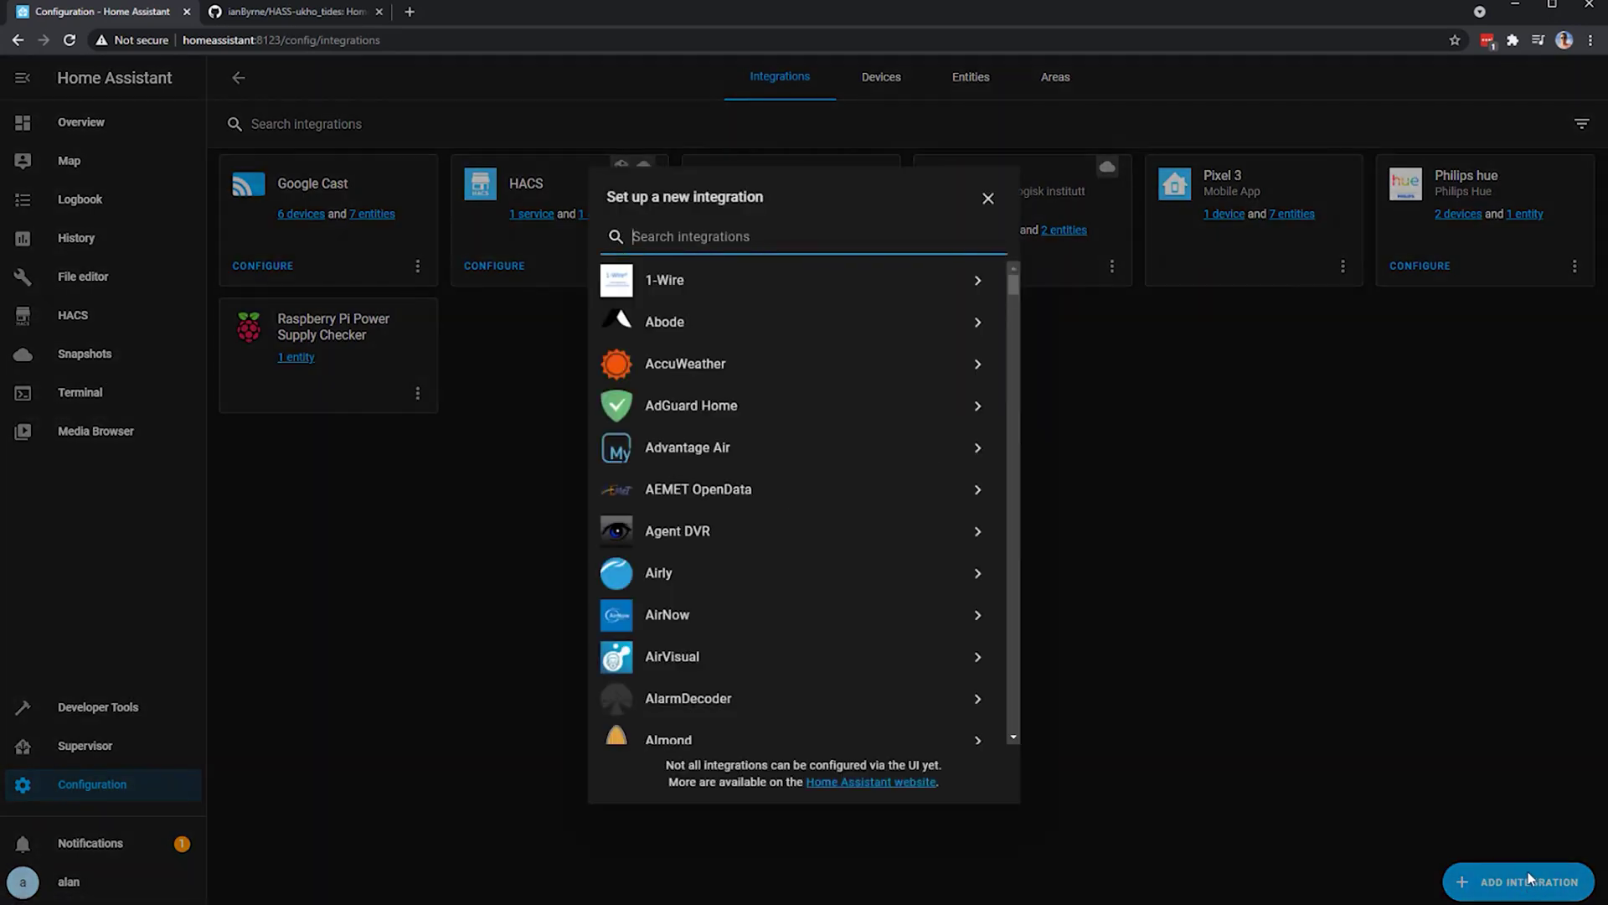
type("uk")
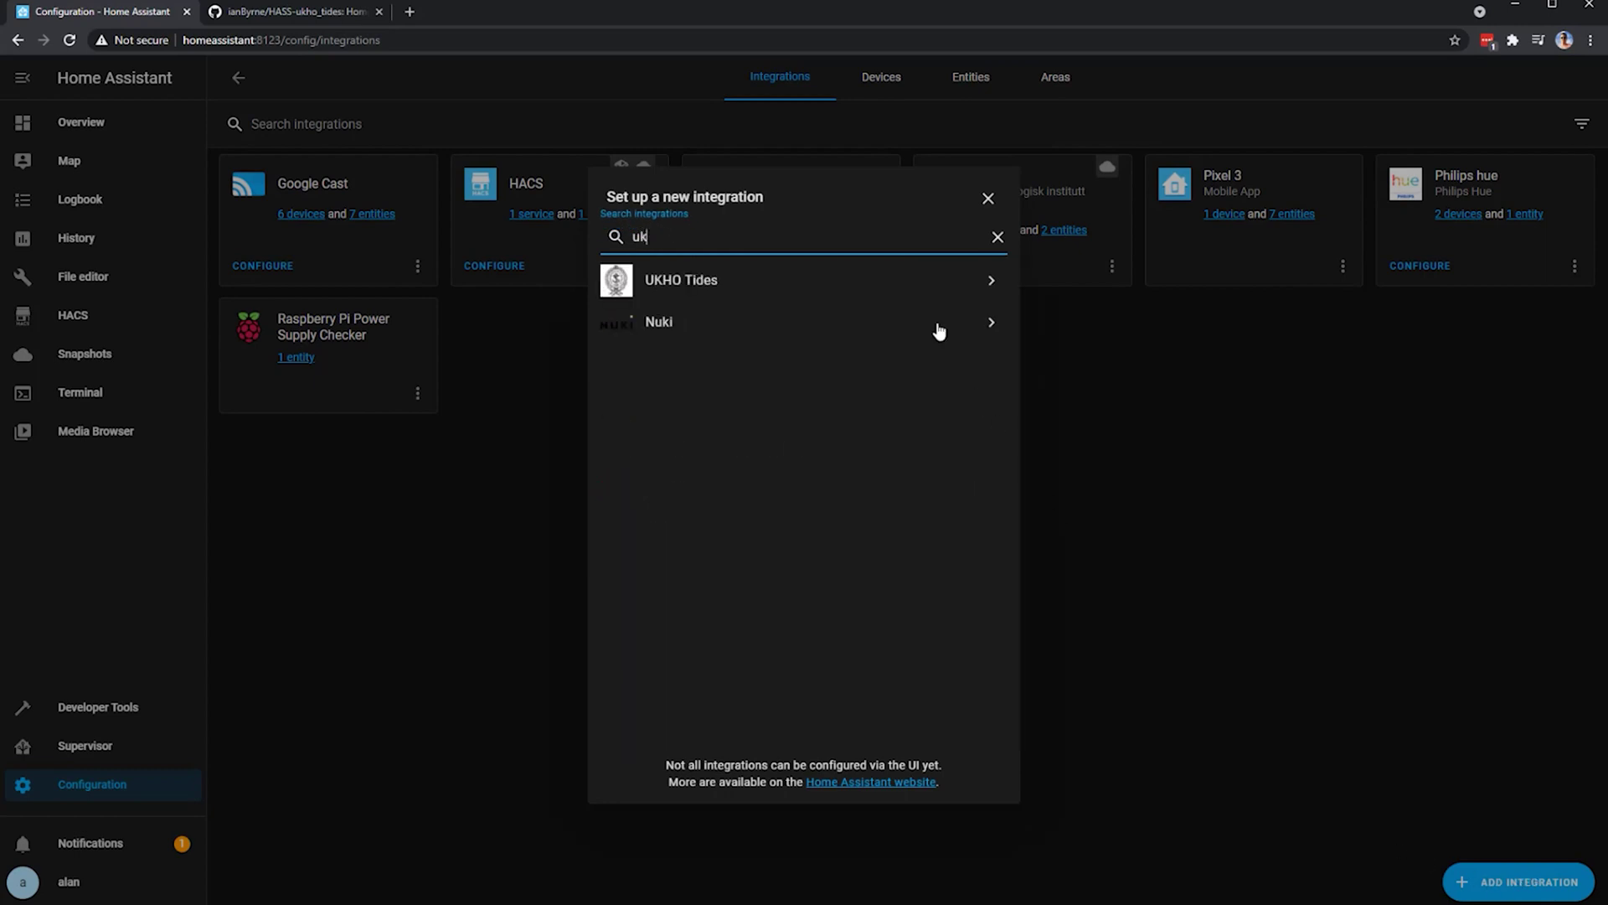
left_click(928, 291)
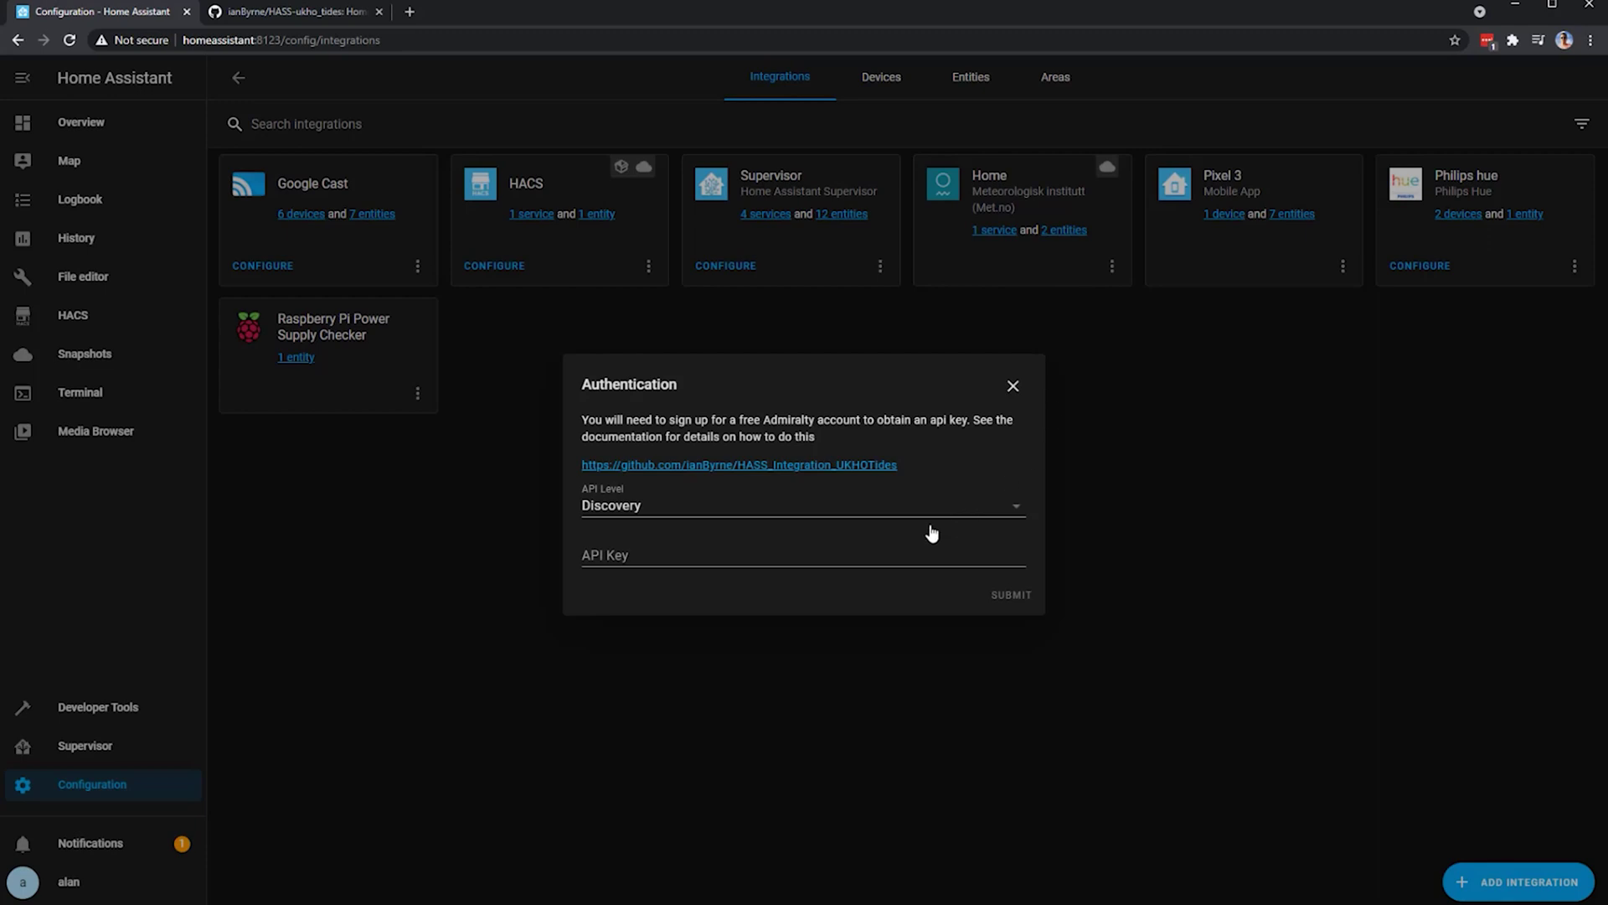
- Enter the Admiralty API key with the Discovery API level and submit
left_click(866, 560)
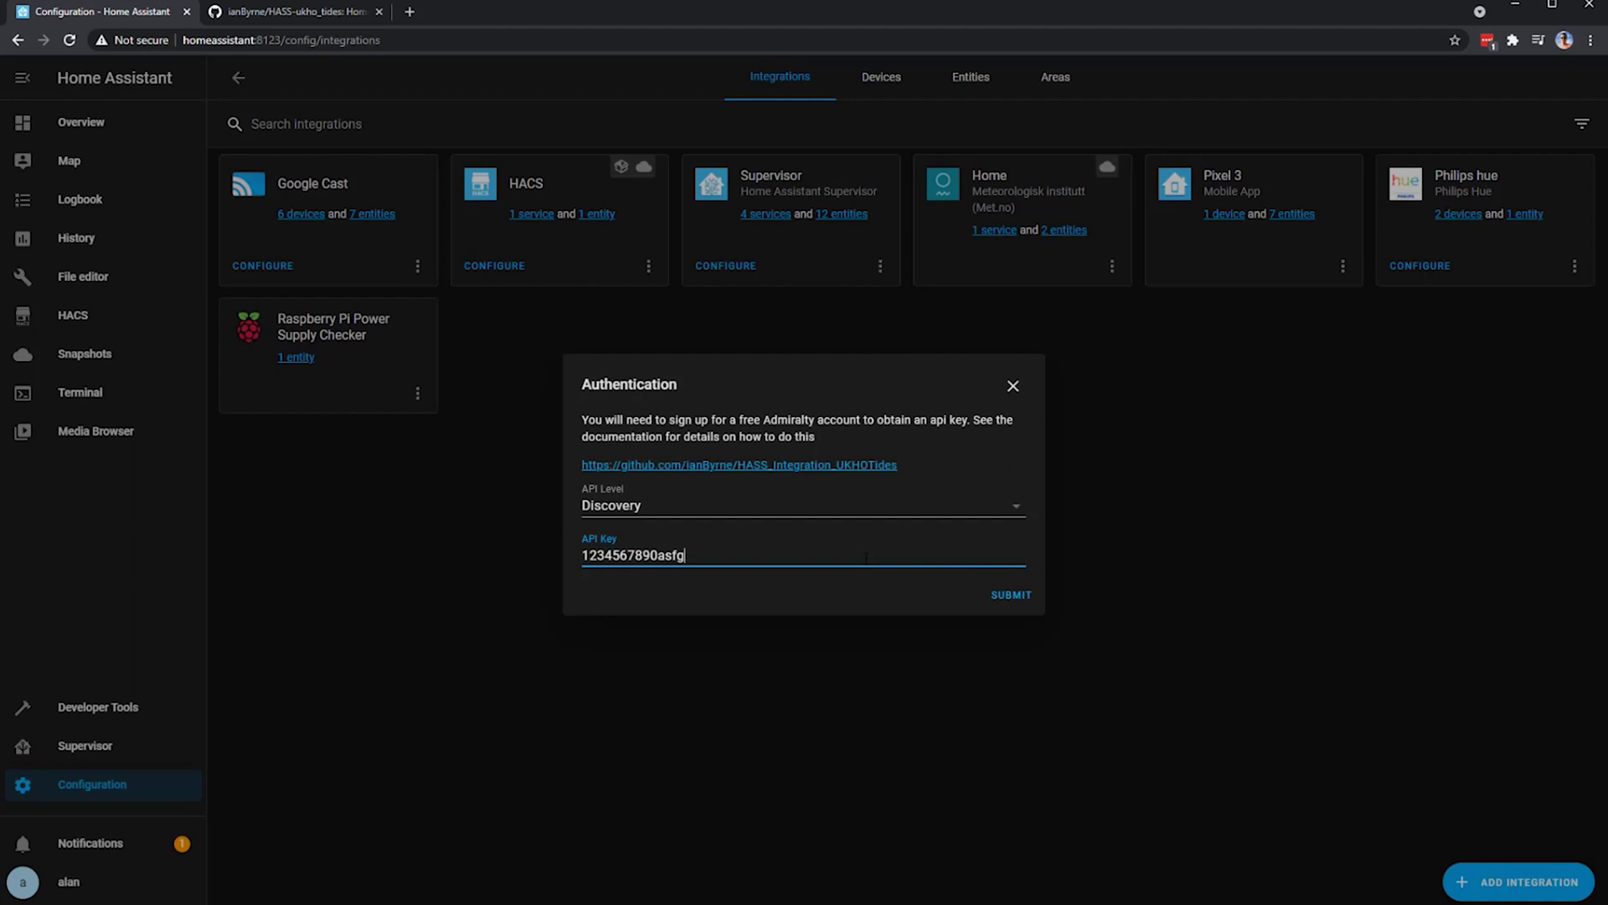
left_click(995, 597)
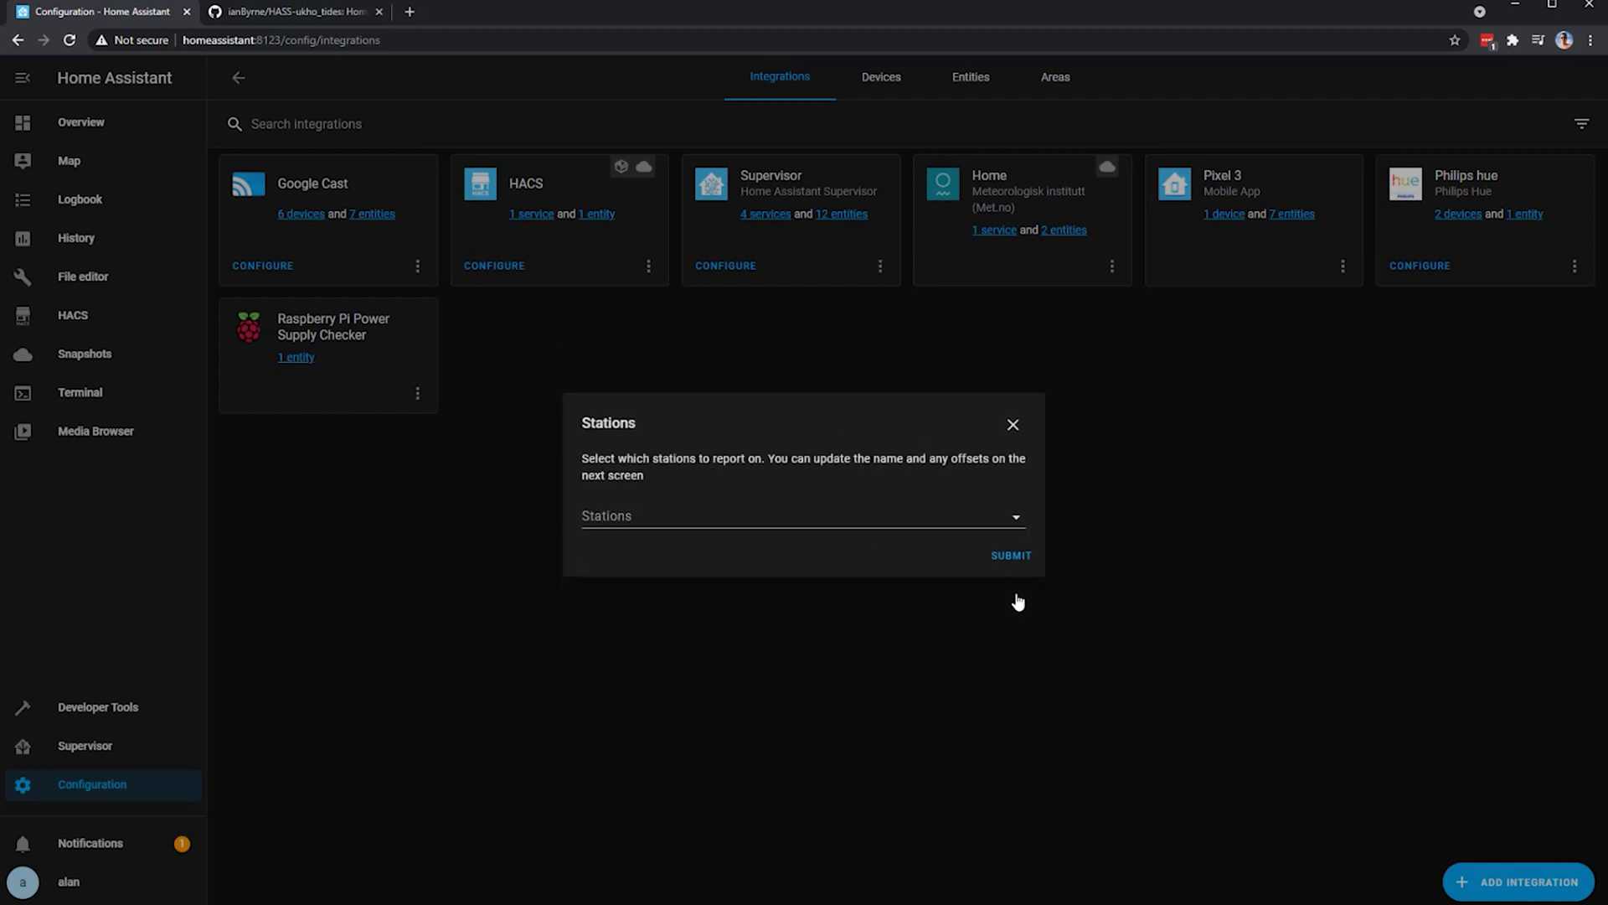
- Choose the LONDON BRIDGE (TOWER PIER) station, accept zero offsets, and finish setup
left_click(1017, 518)
scroll(923, 591, "down", 2)
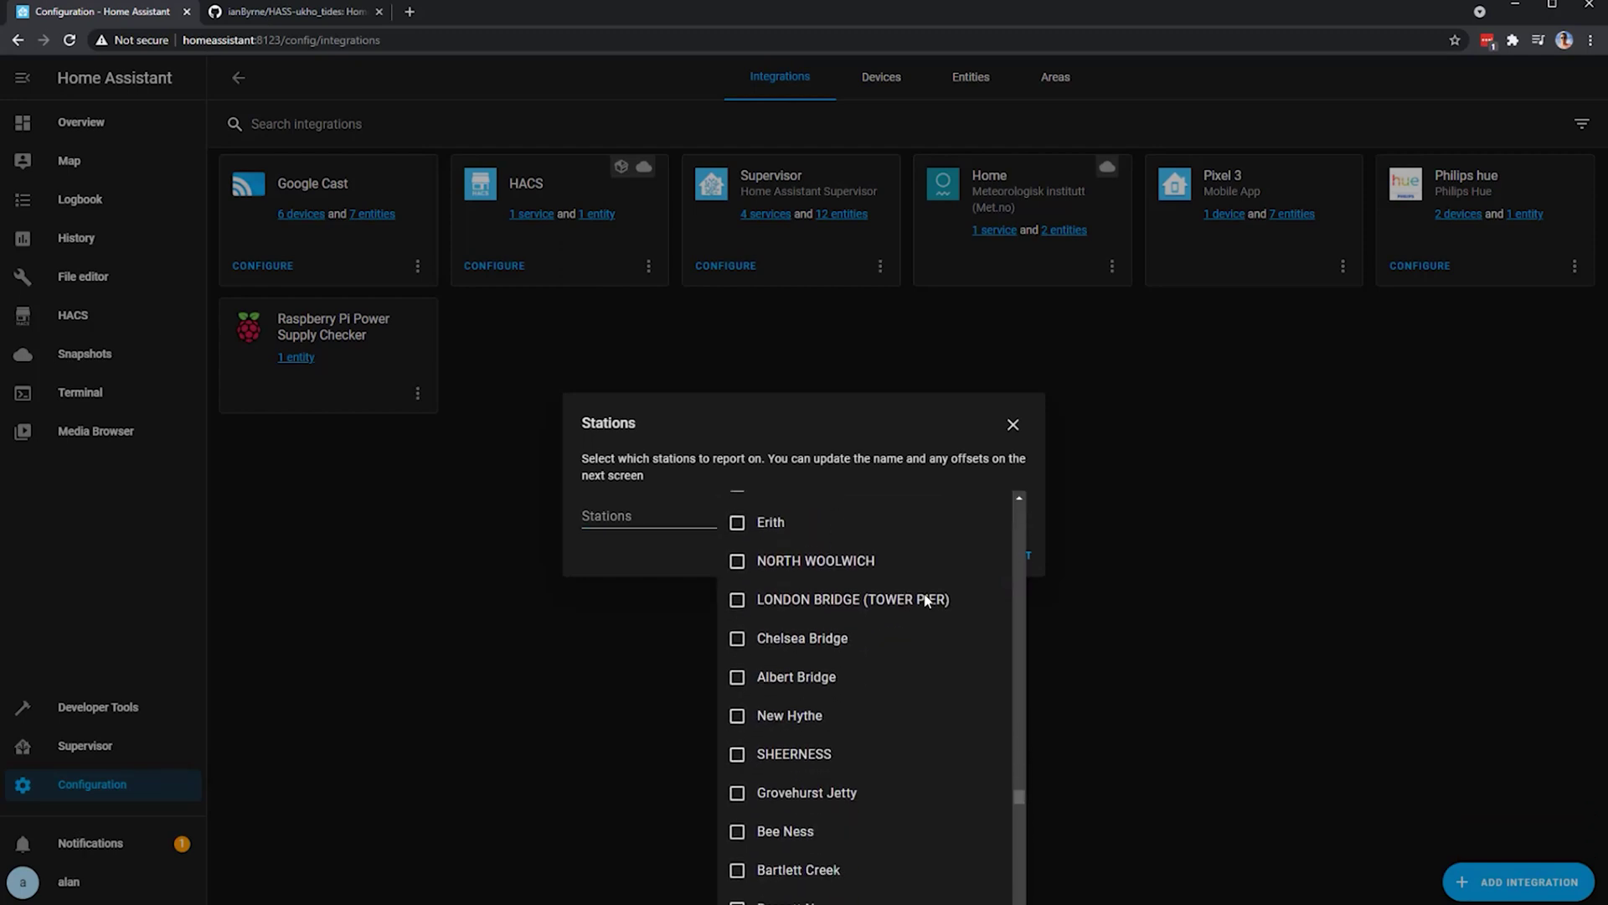
left_click(738, 601)
left_click(660, 557)
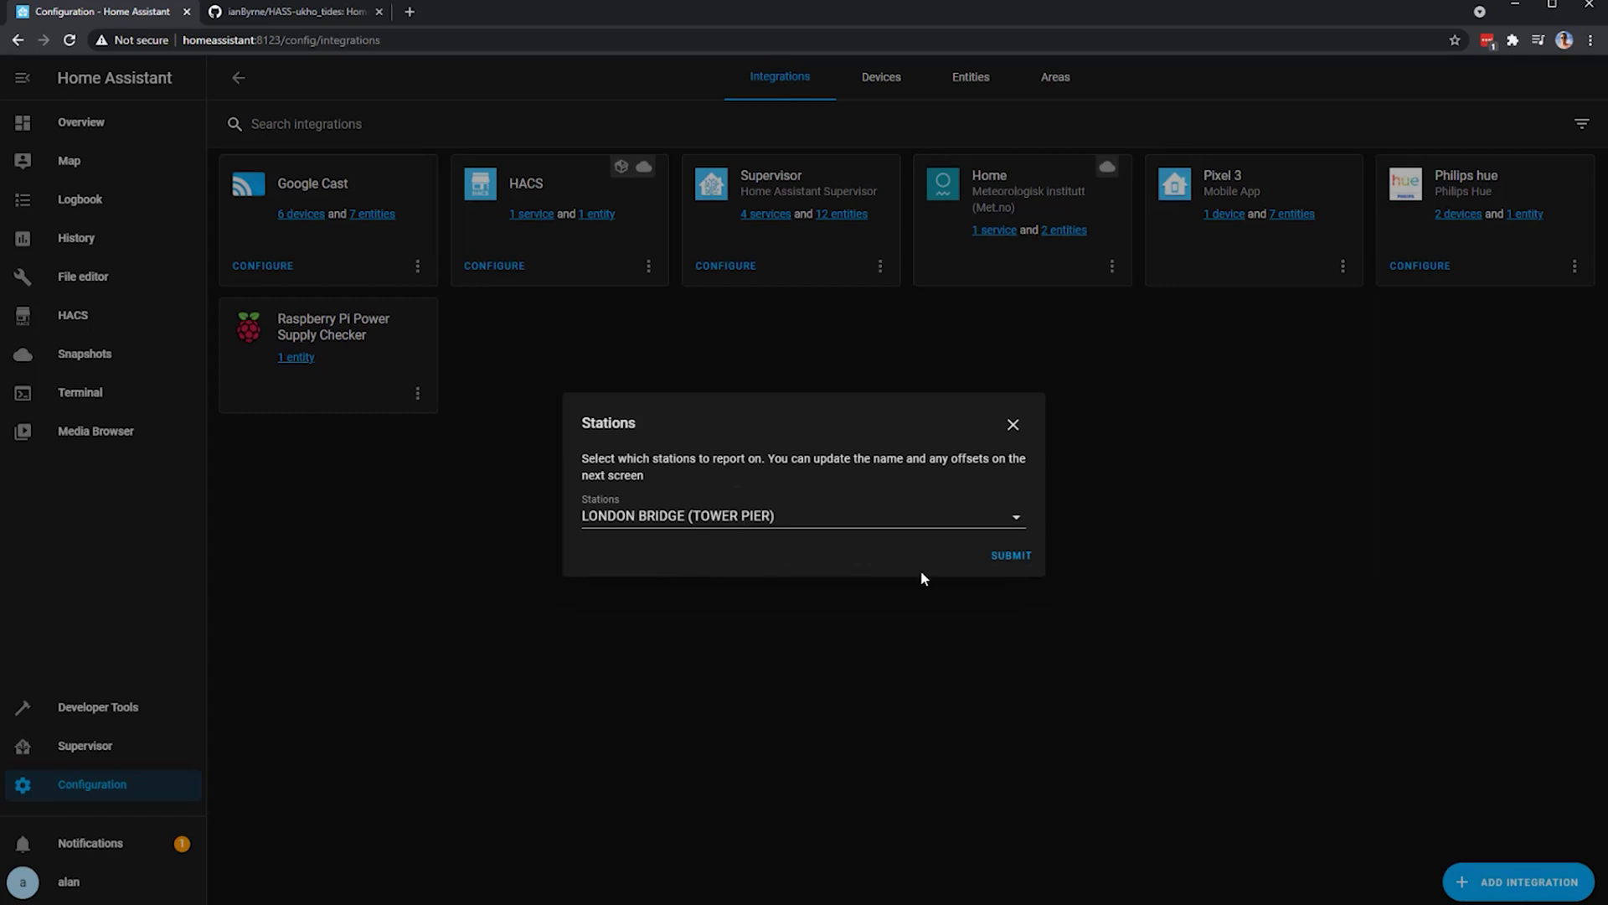
left_click(1009, 562)
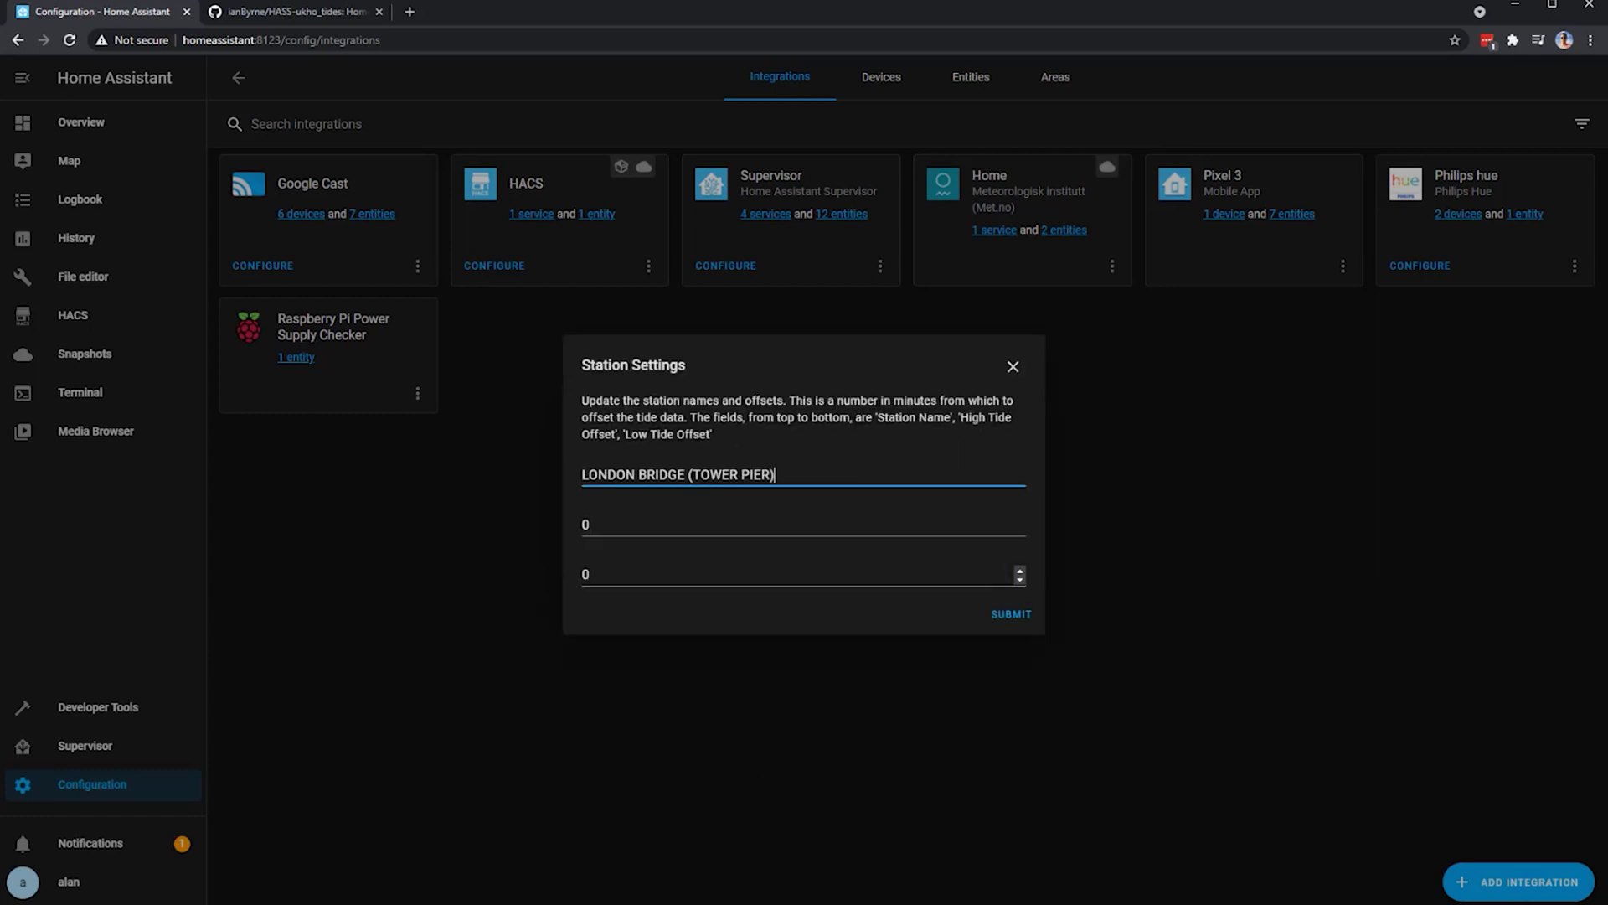
left_click(1012, 614)
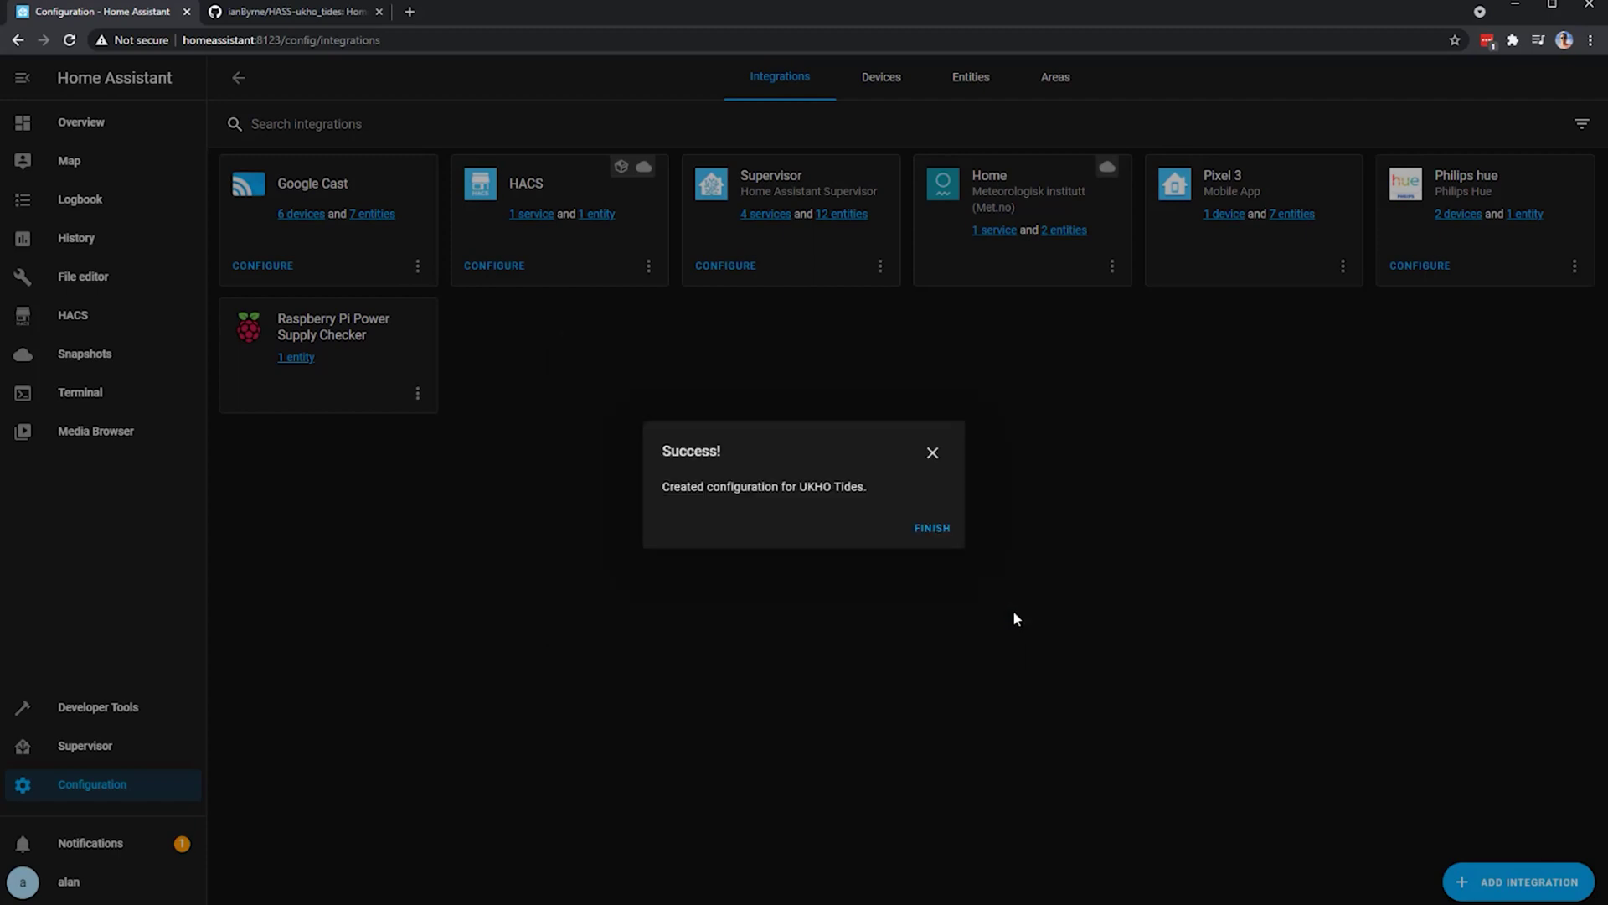
left_click(941, 538)
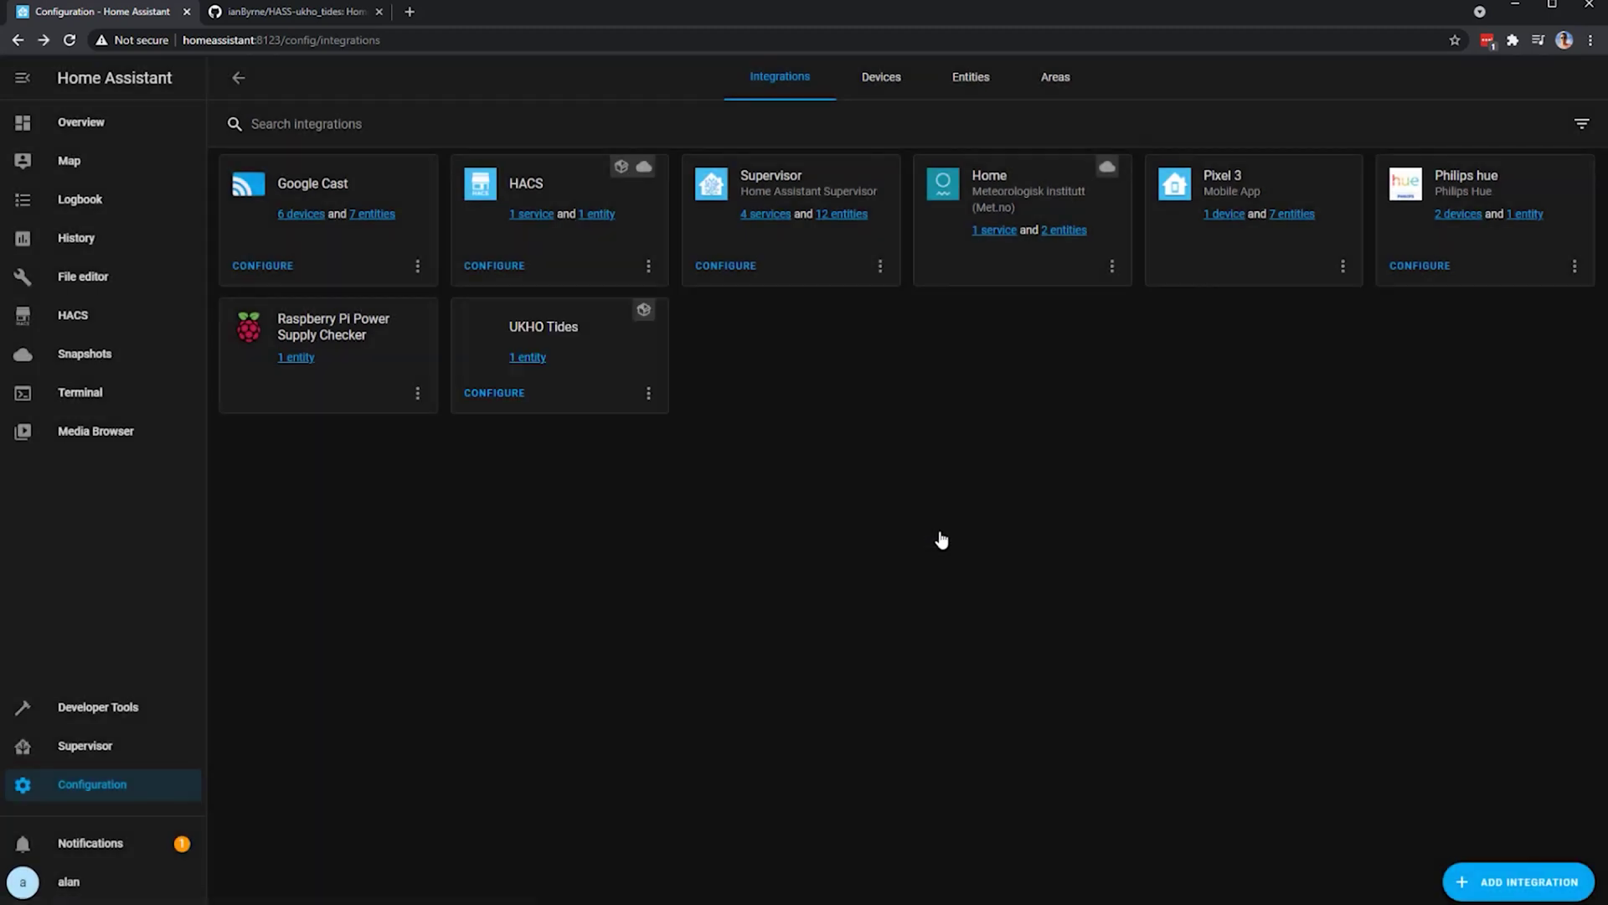
- Go to the Overview dashboard to see the LONDON BRIDGE (TOWER PIER) tide card showing Rising
left_click(134, 125)
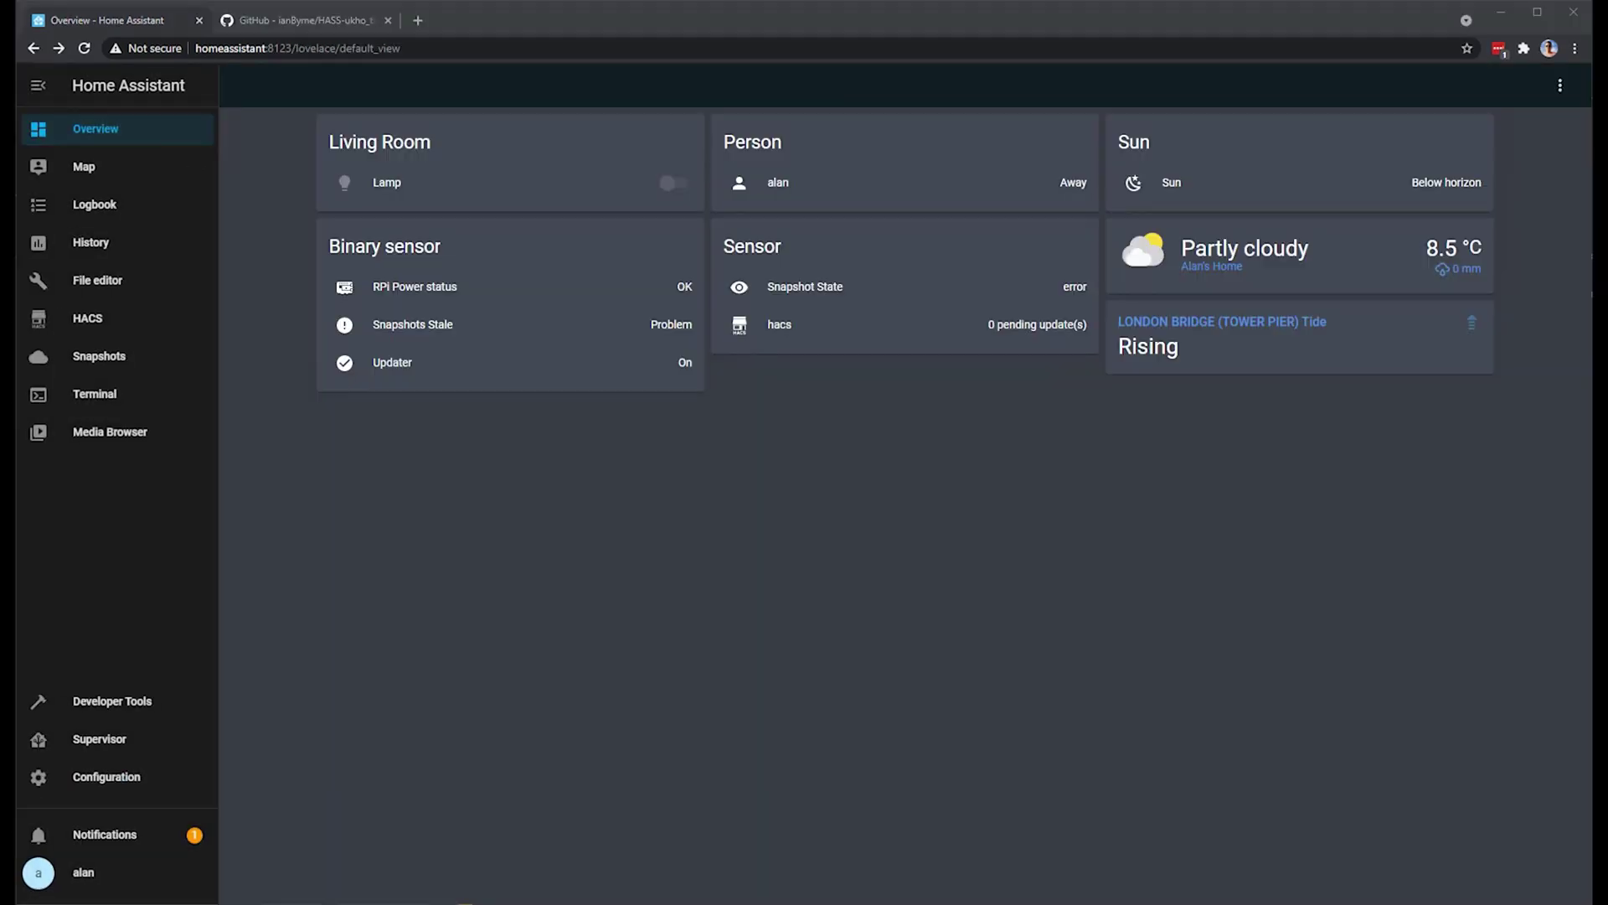